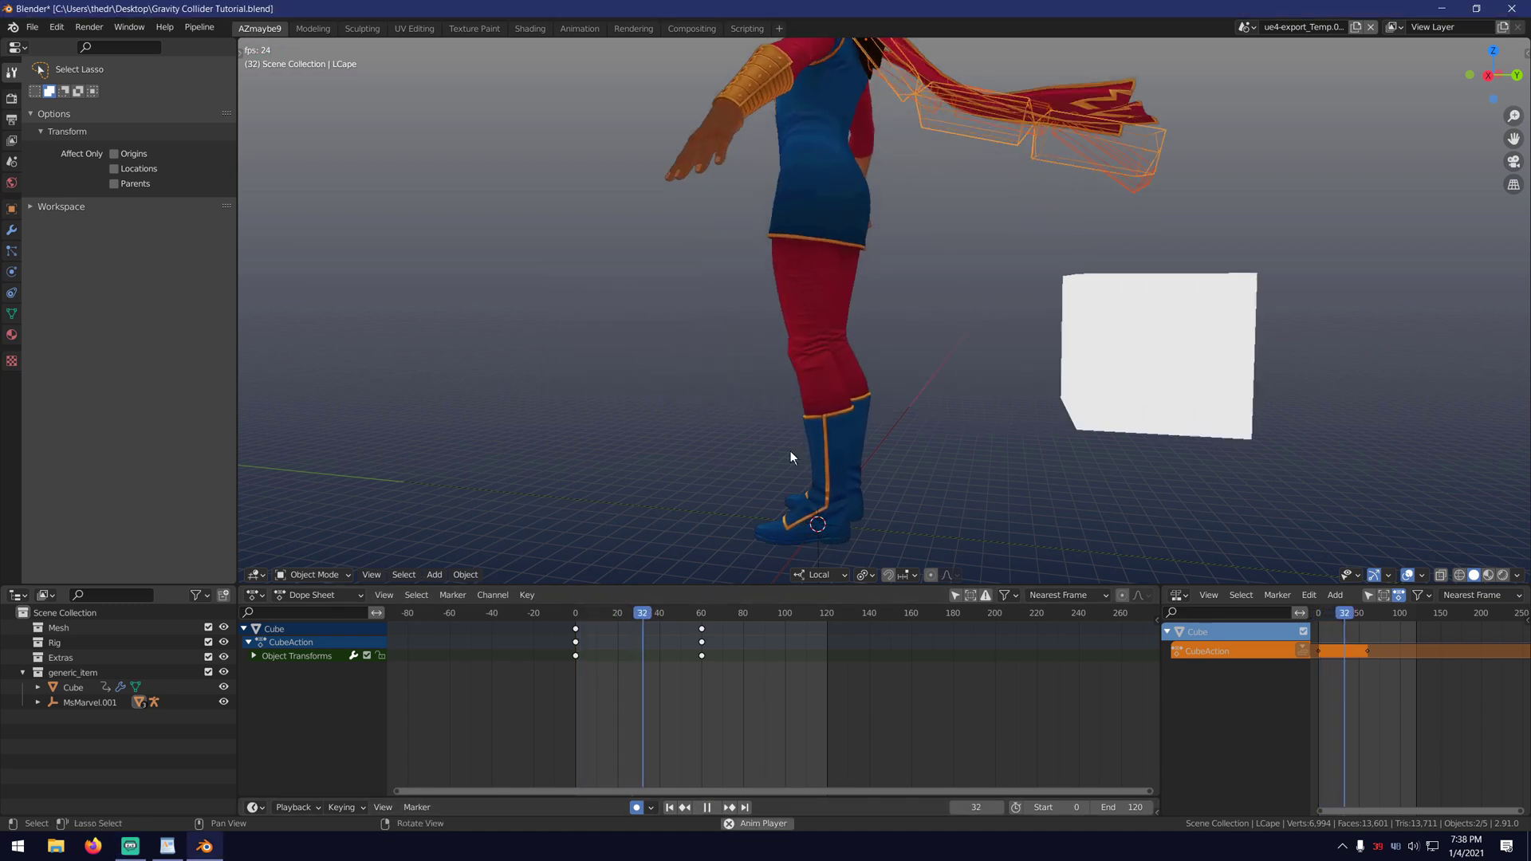
scroll(772, 440, down, 5)
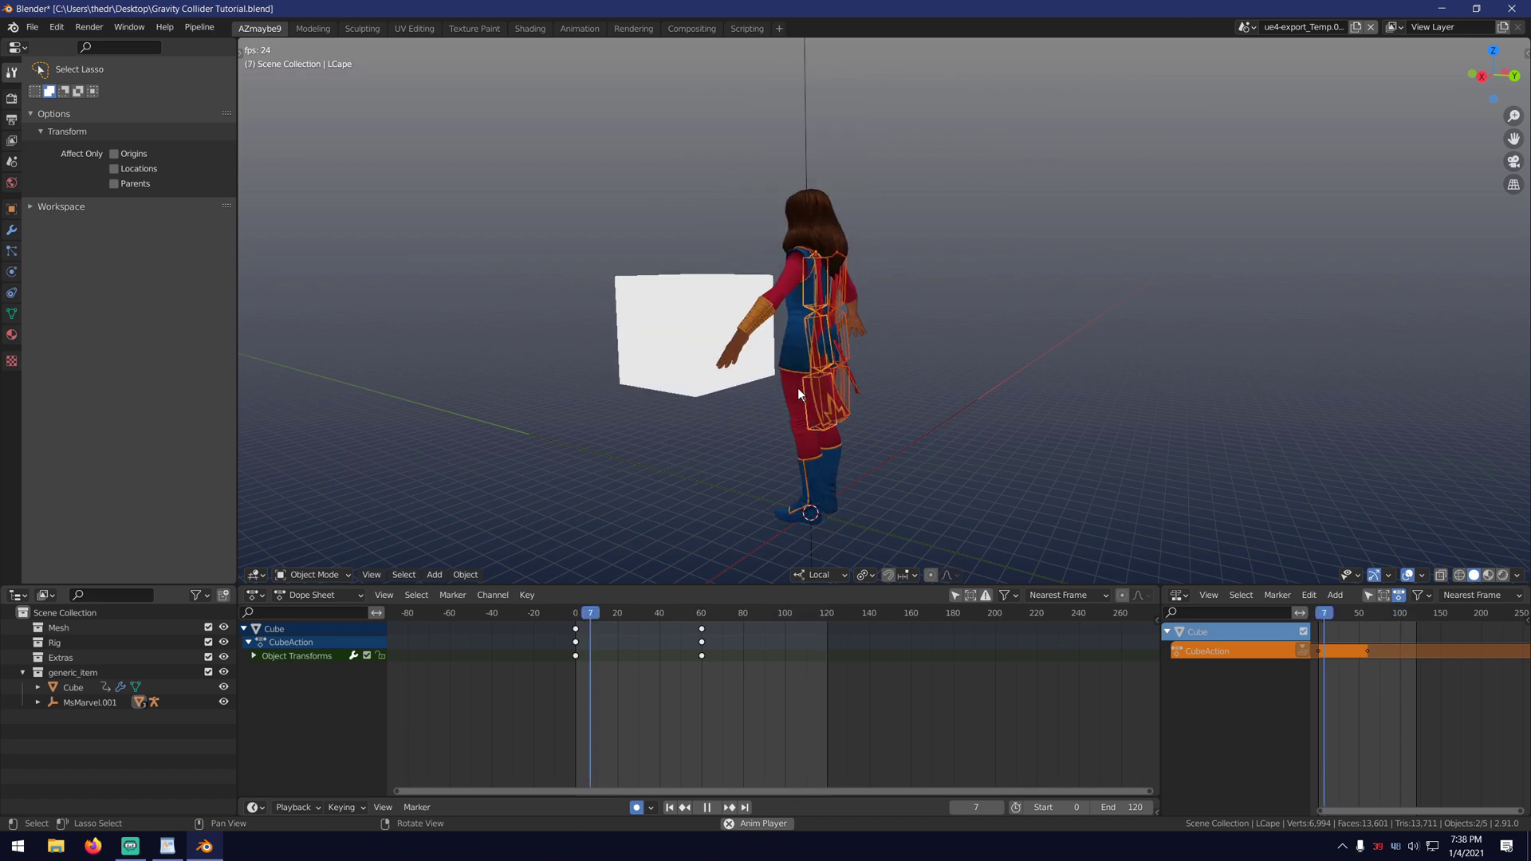
right_drag(798, 389, 772, 360)
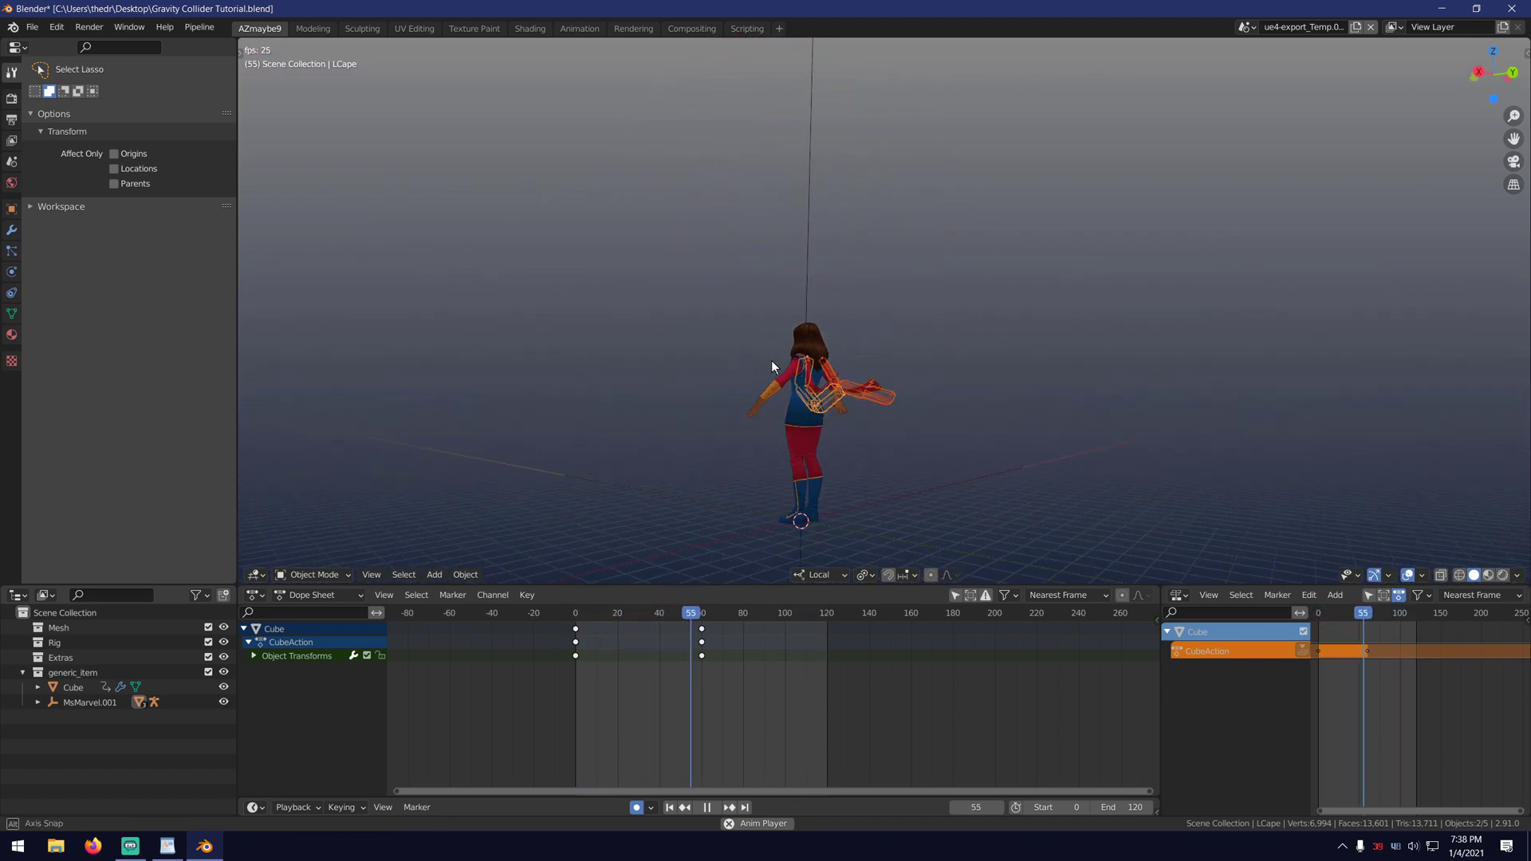
scroll(782, 490, up, 5)
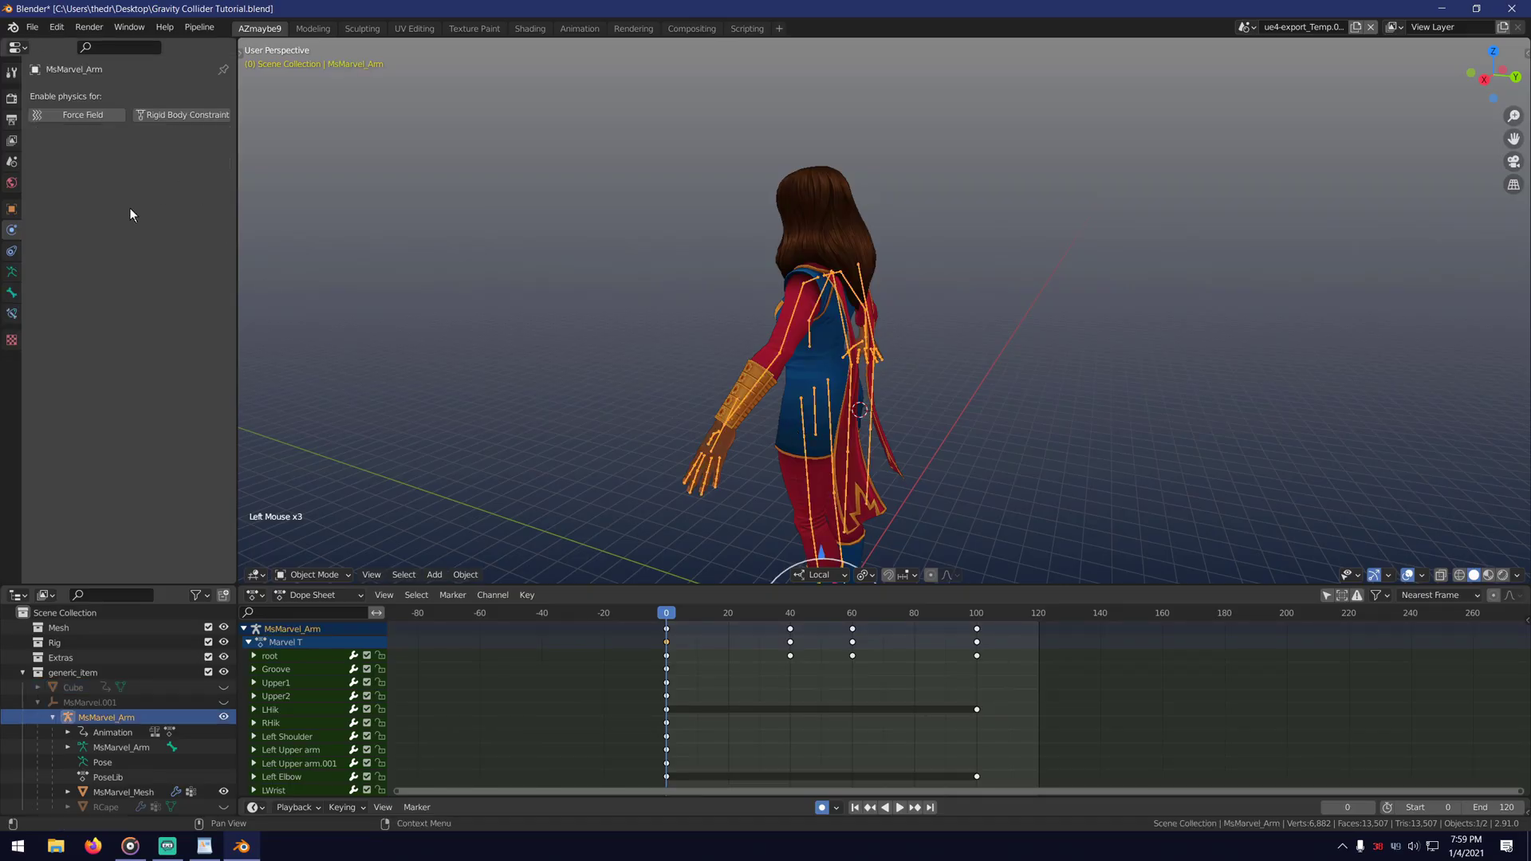
Set the MsMarvel_Arm armature to Rest Position and switch it to Pose Mode.
click(11, 272)
click(166, 142)
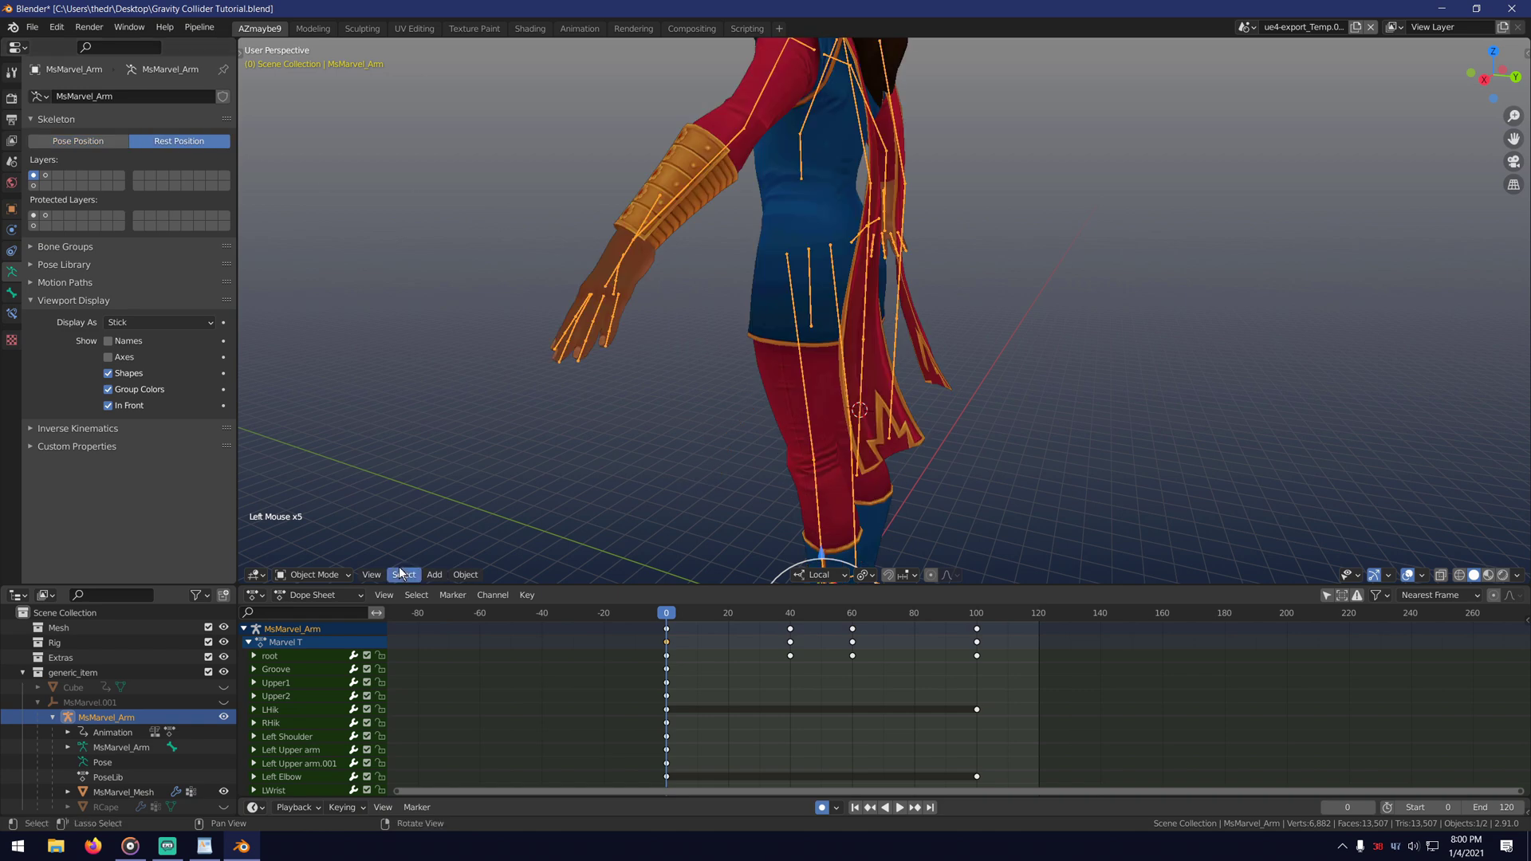
click(336, 576)
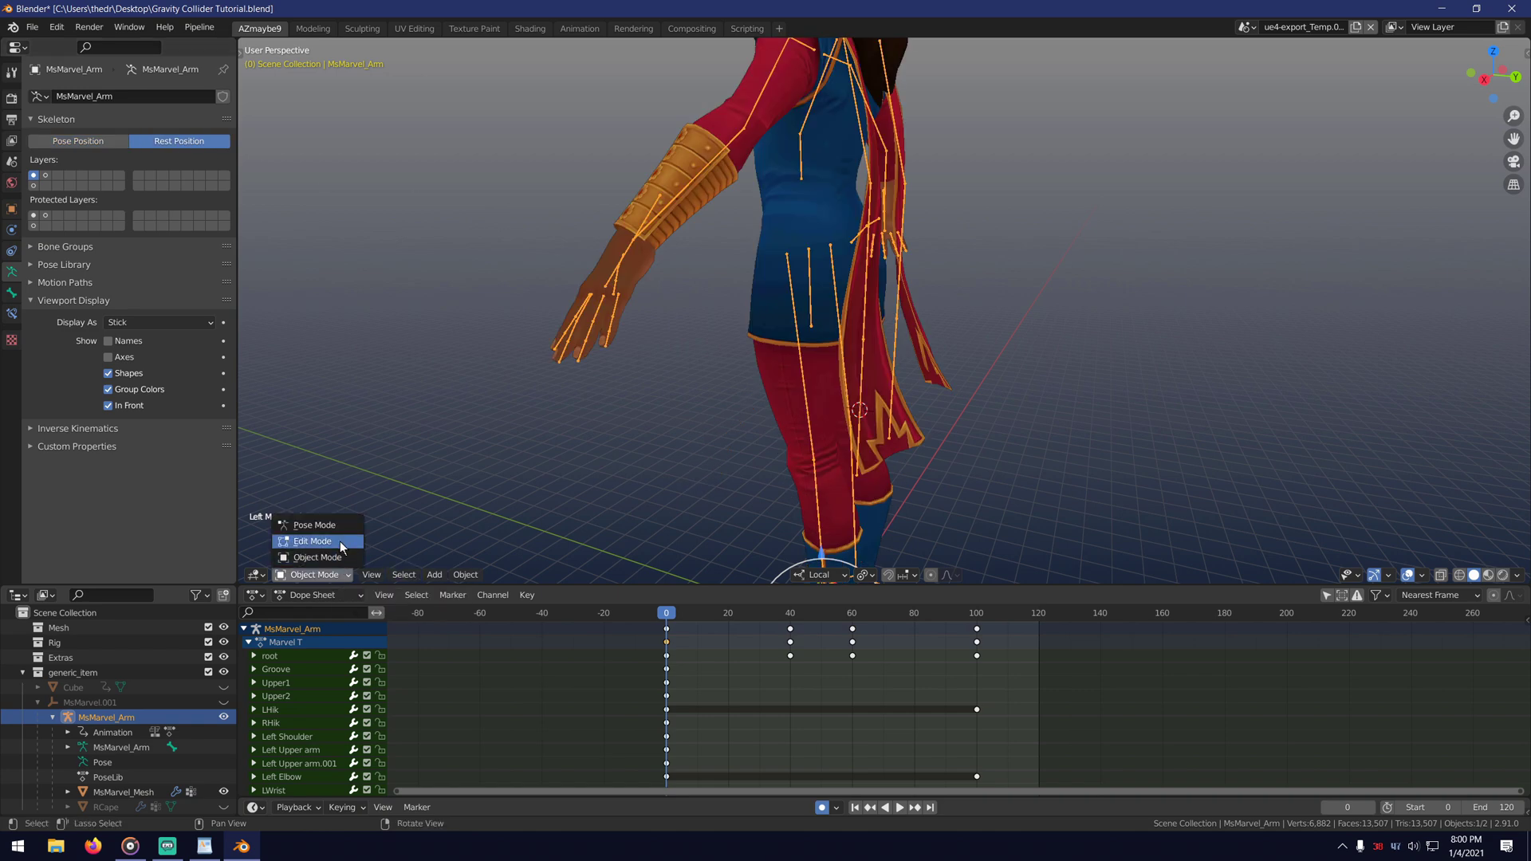
click(343, 545)
scroll(671, 353, down, 2)
middle_drag(725, 292, 790, 355)
scroll(790, 355, up, 2)
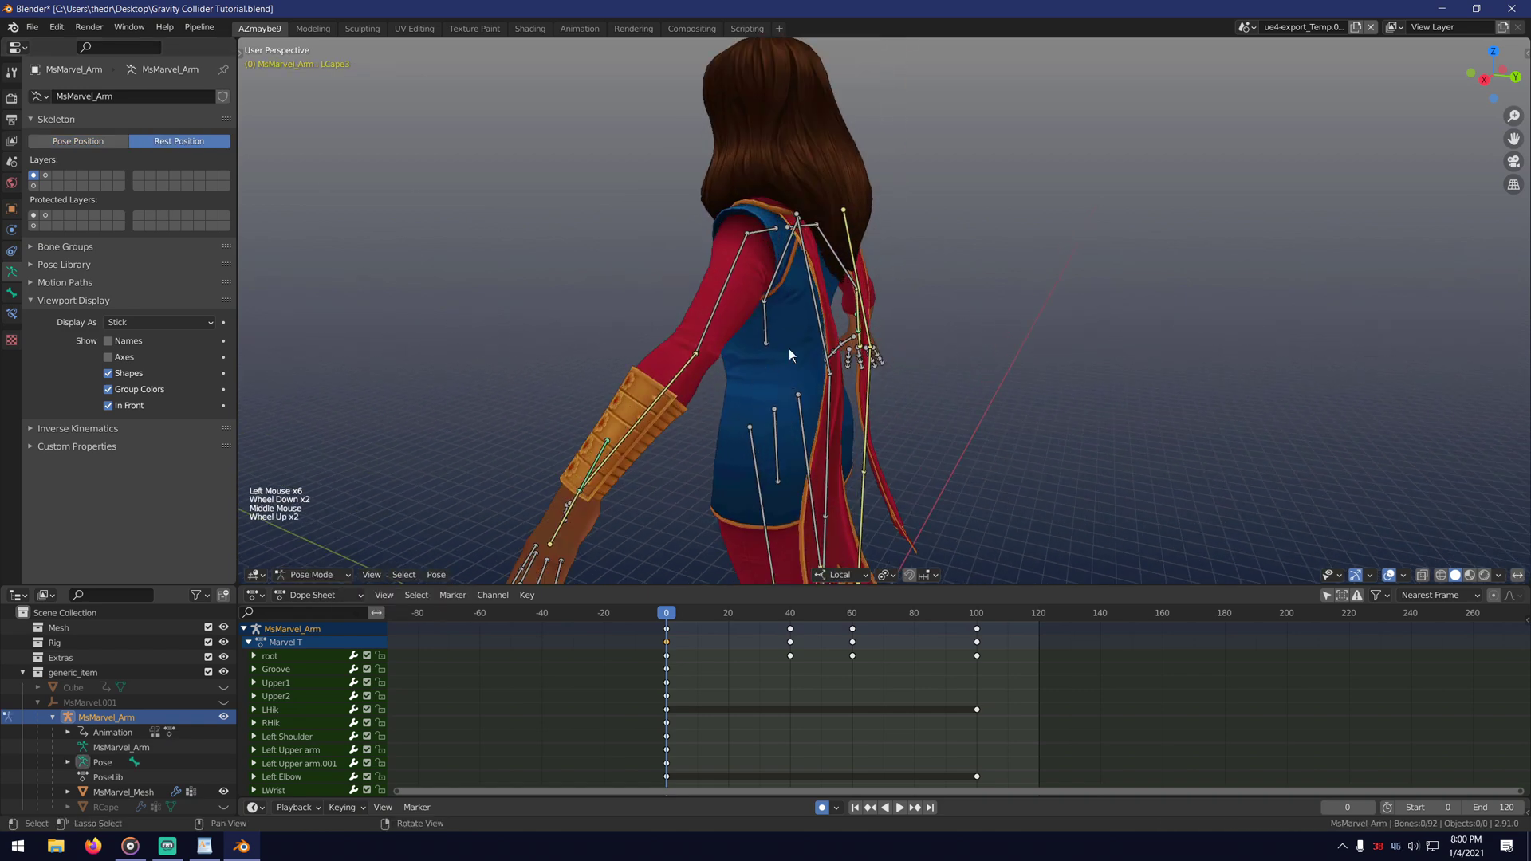
Snap the 3D cursor to the first left cape bone, LCape1, and return to Object Mode.
click(812, 302)
right_drag(812, 302, 768, 293)
key(q)
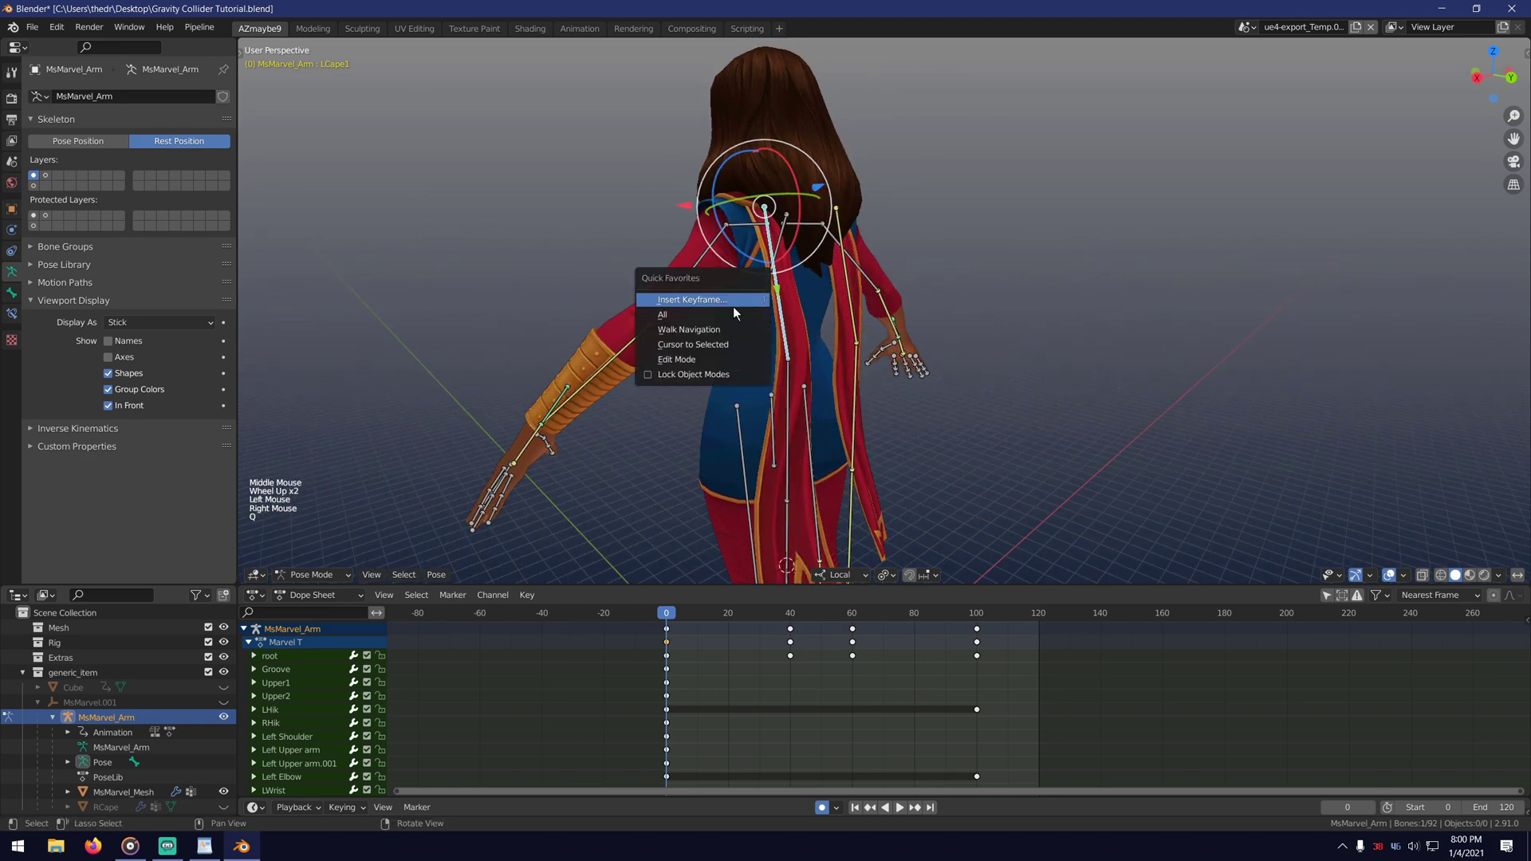
key(q)
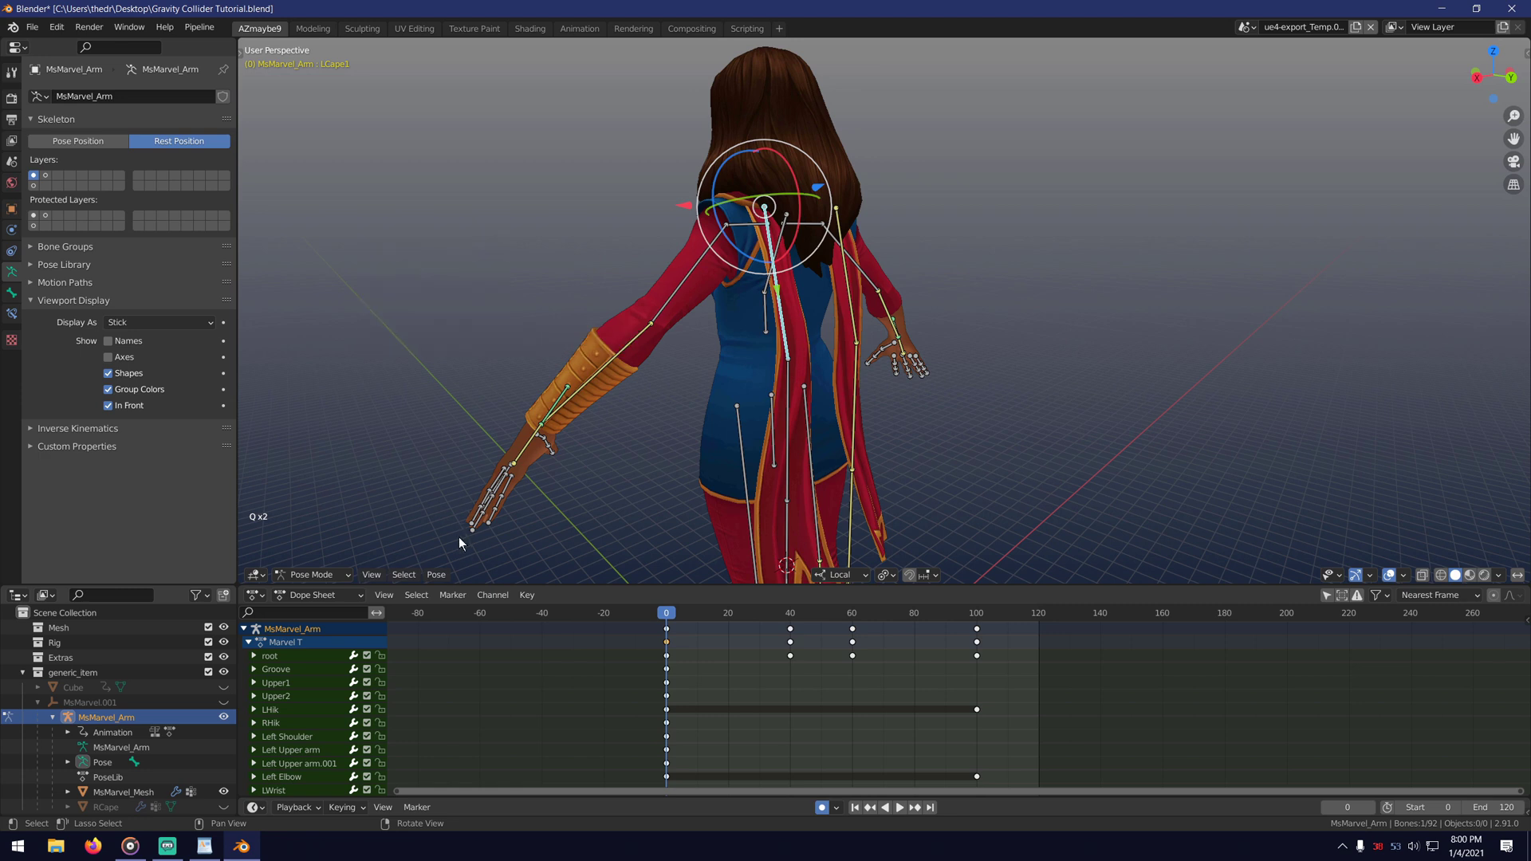
click(446, 575)
mouse_move(569, 517)
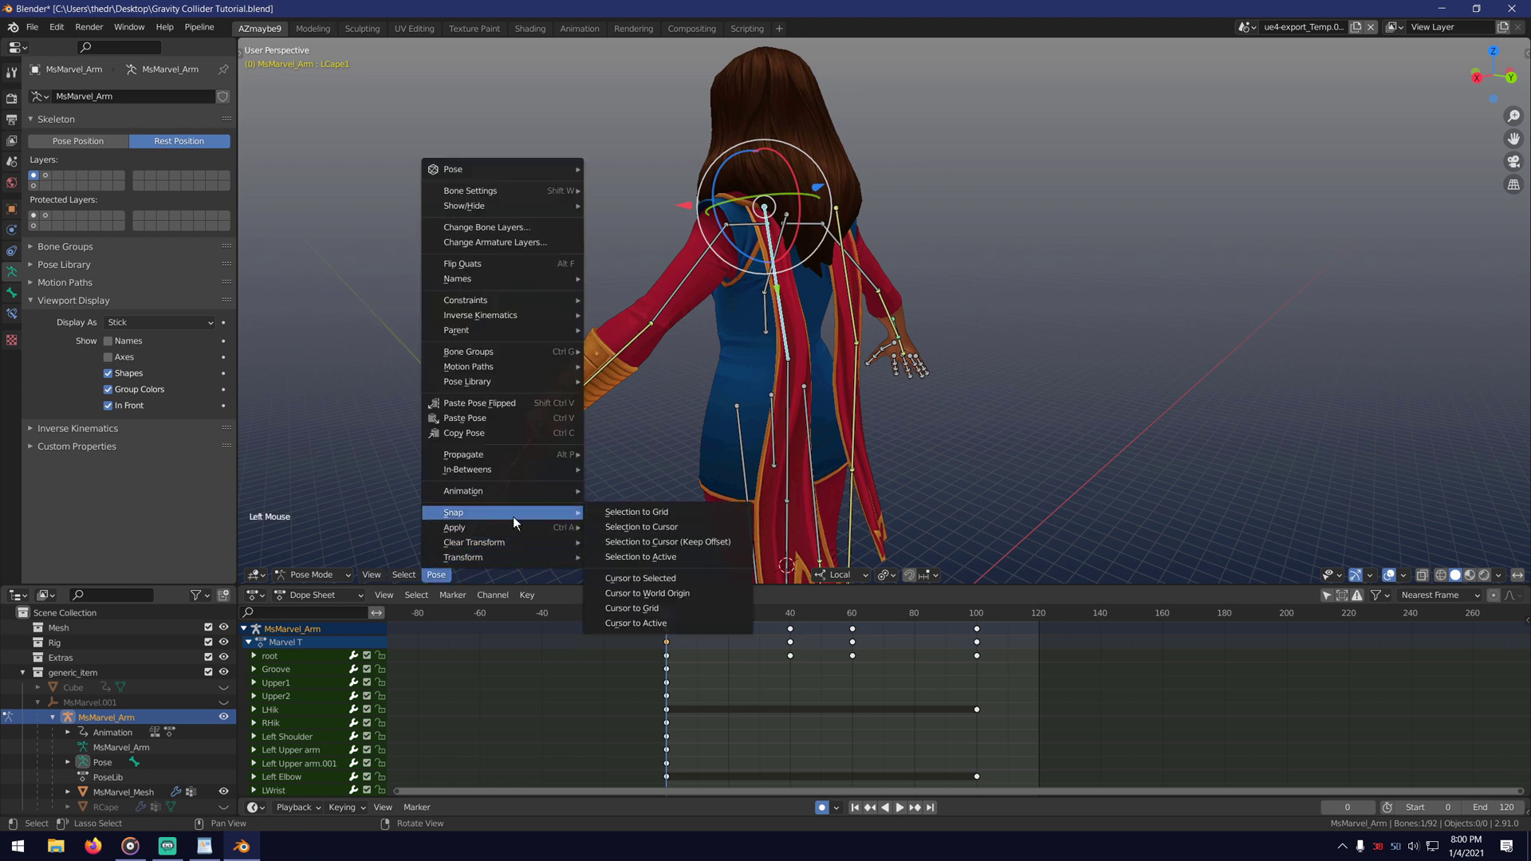
click(693, 581)
right_drag(696, 542, 987, 349)
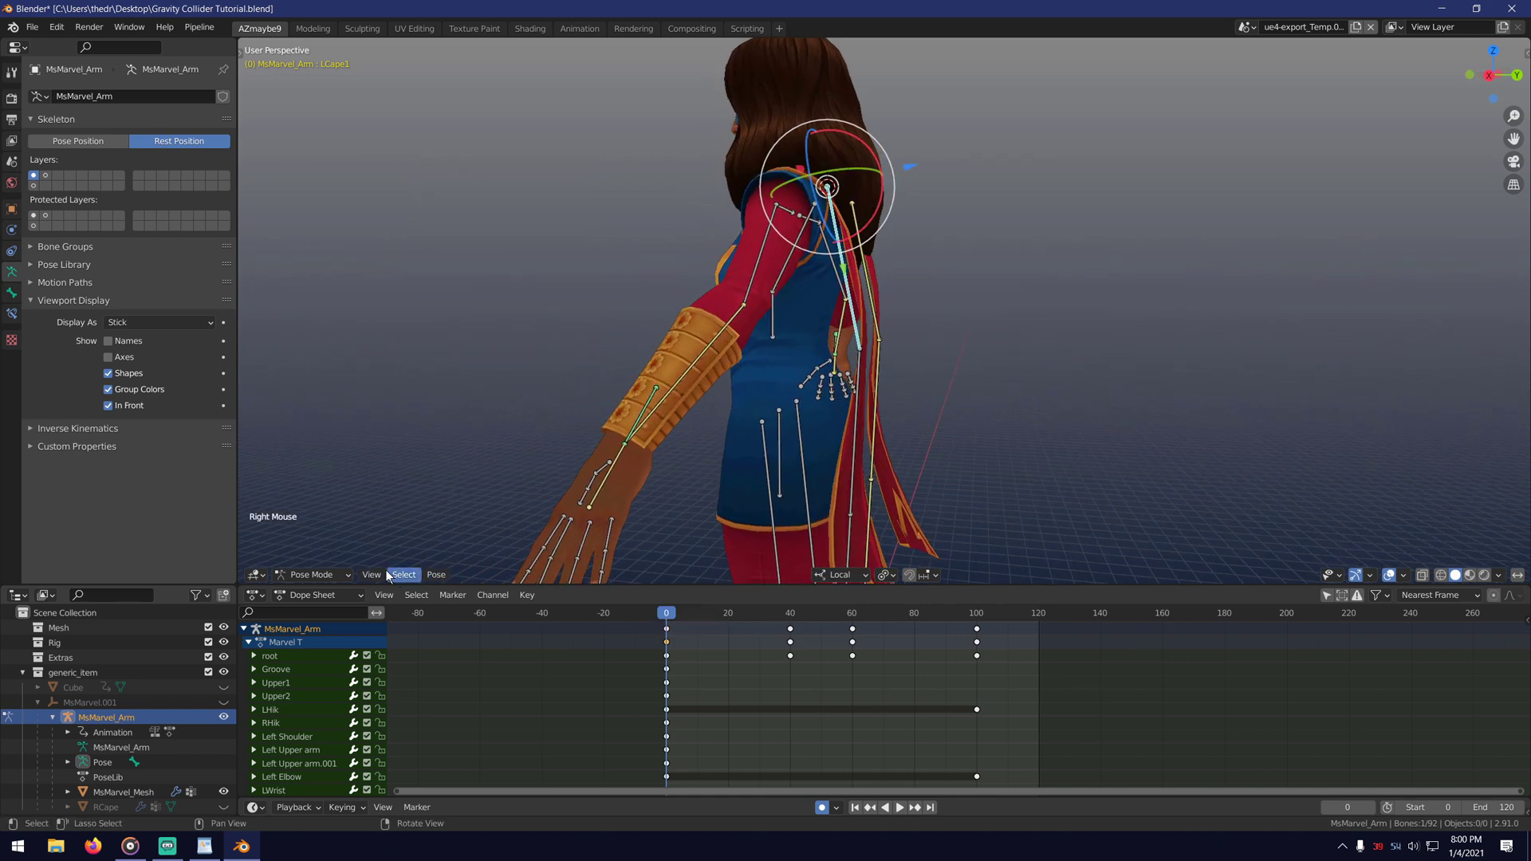
click(324, 568)
click(323, 558)
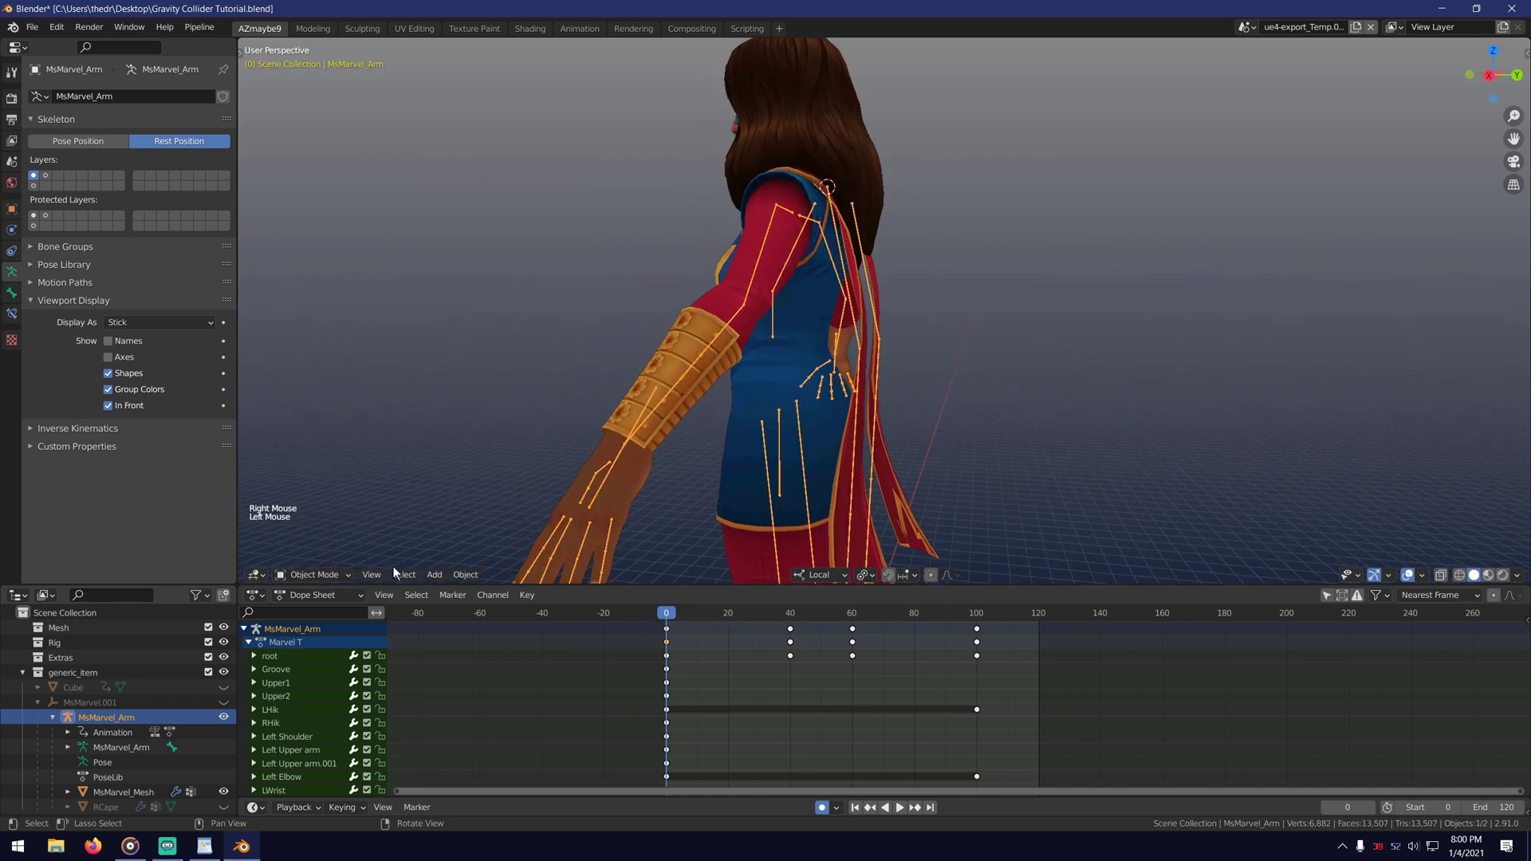
Check in the preferences that the Add Mesh: Extra Objects add-on is enabled for the Single Vert option.
click(436, 578)
mouse_move(447, 558)
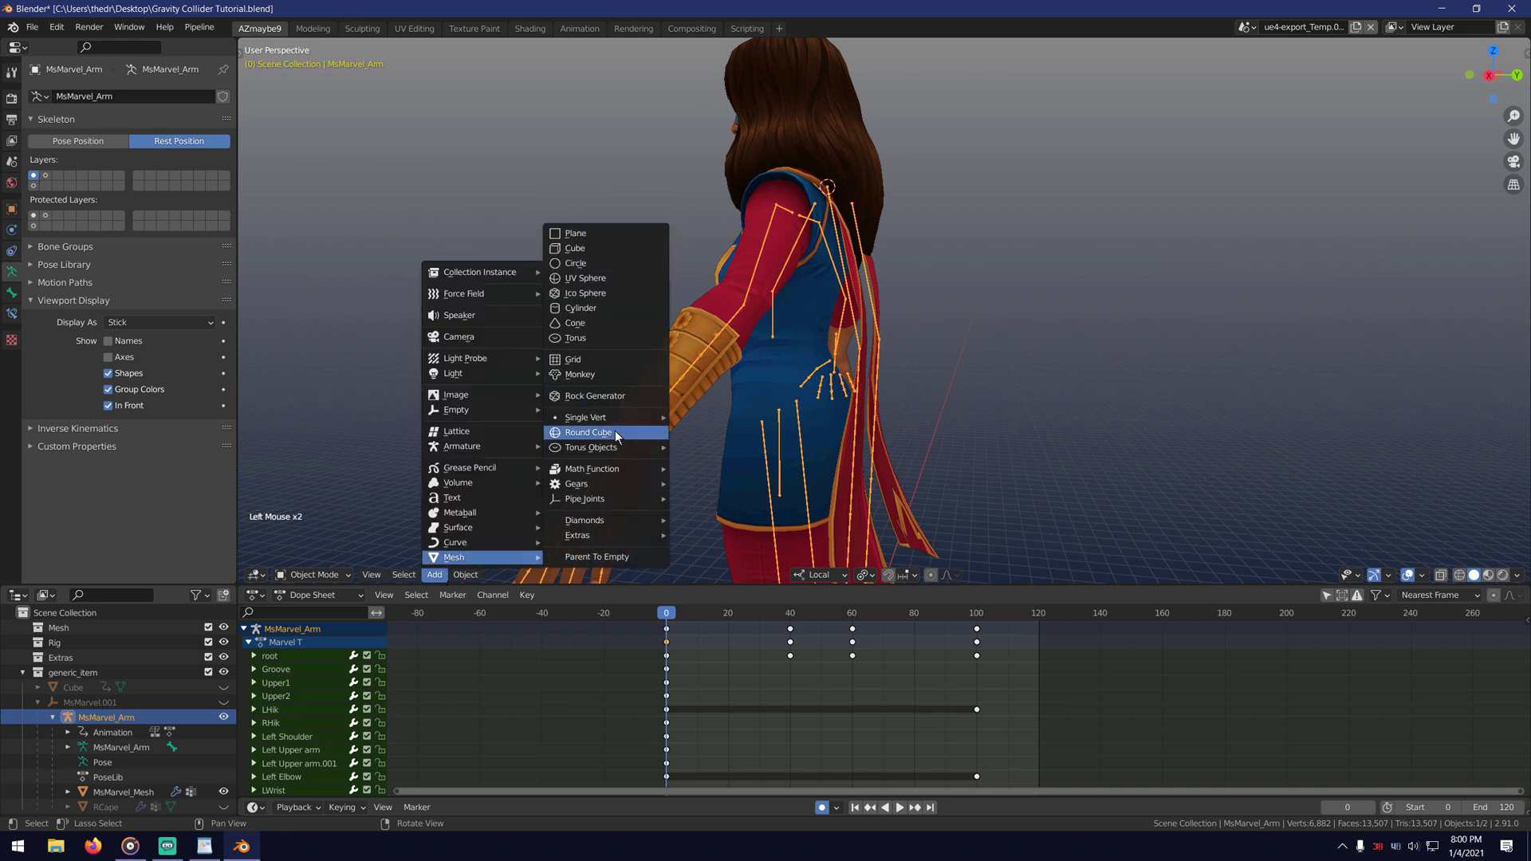
mouse_move(620, 427)
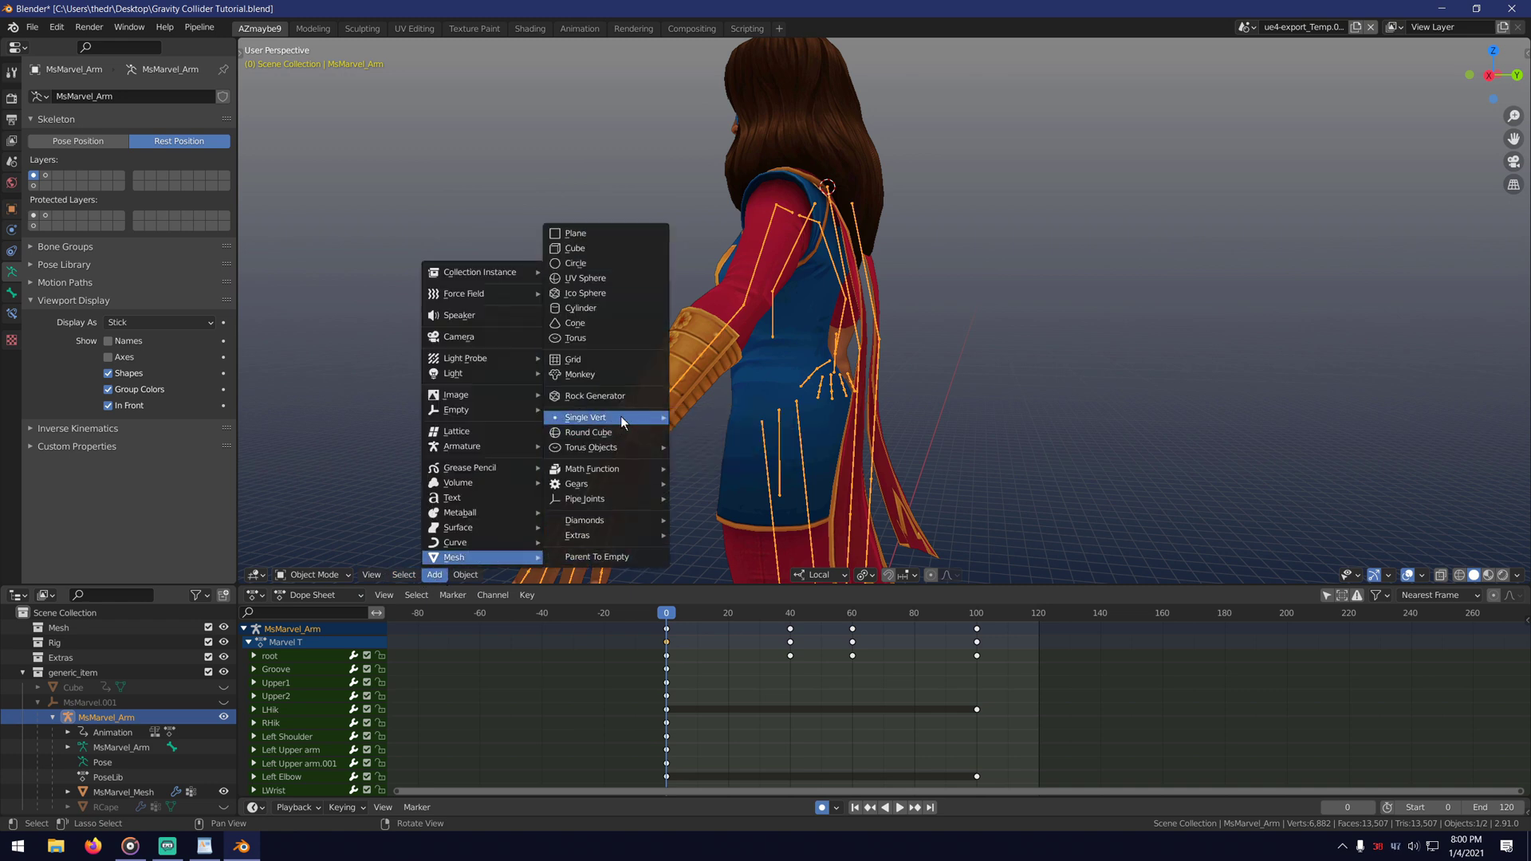
click(57, 30)
click(103, 238)
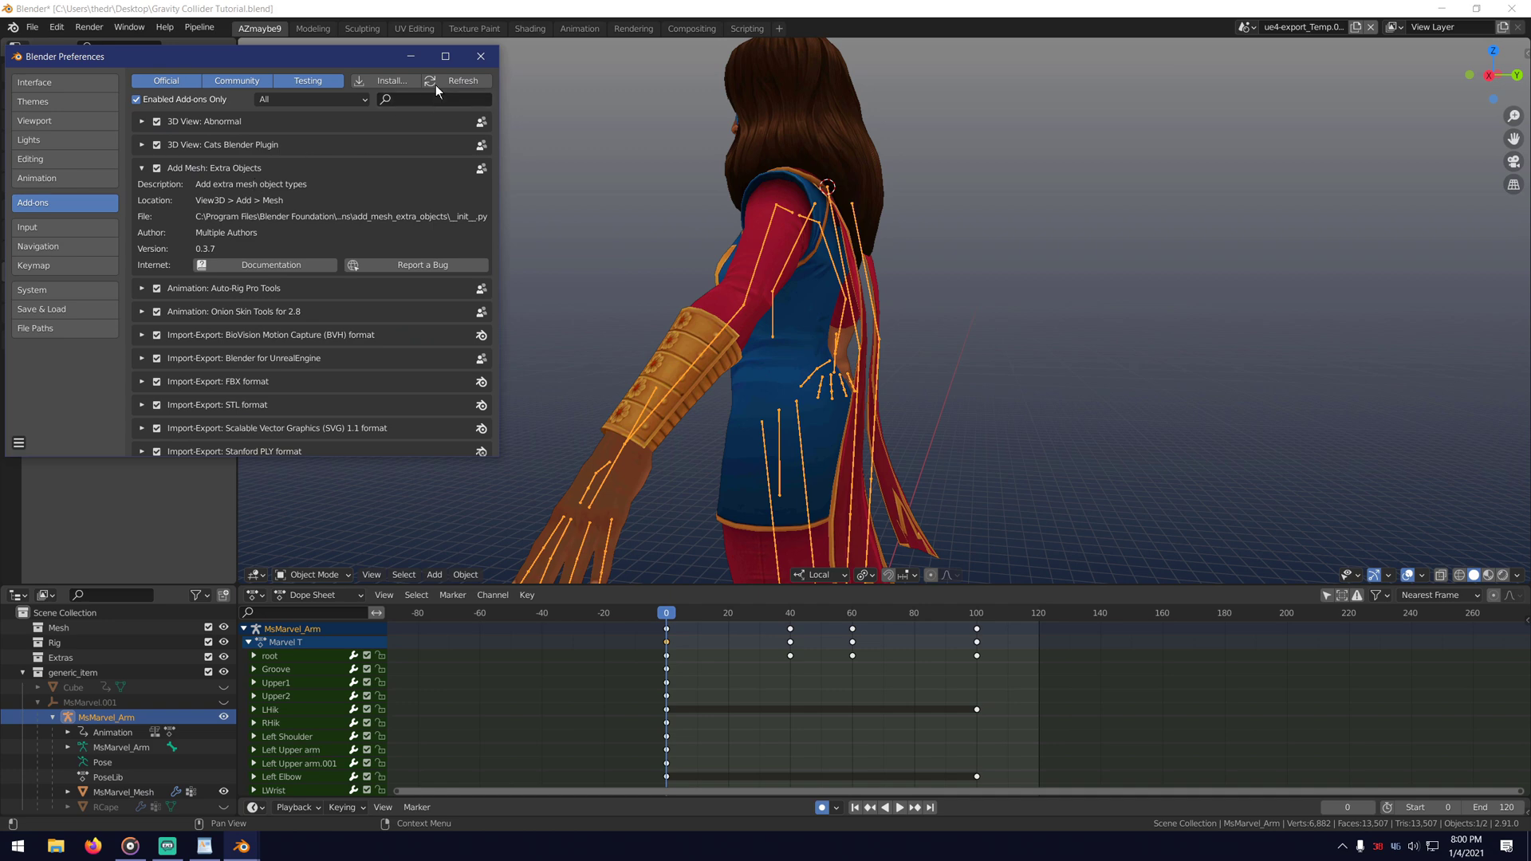
click(481, 58)
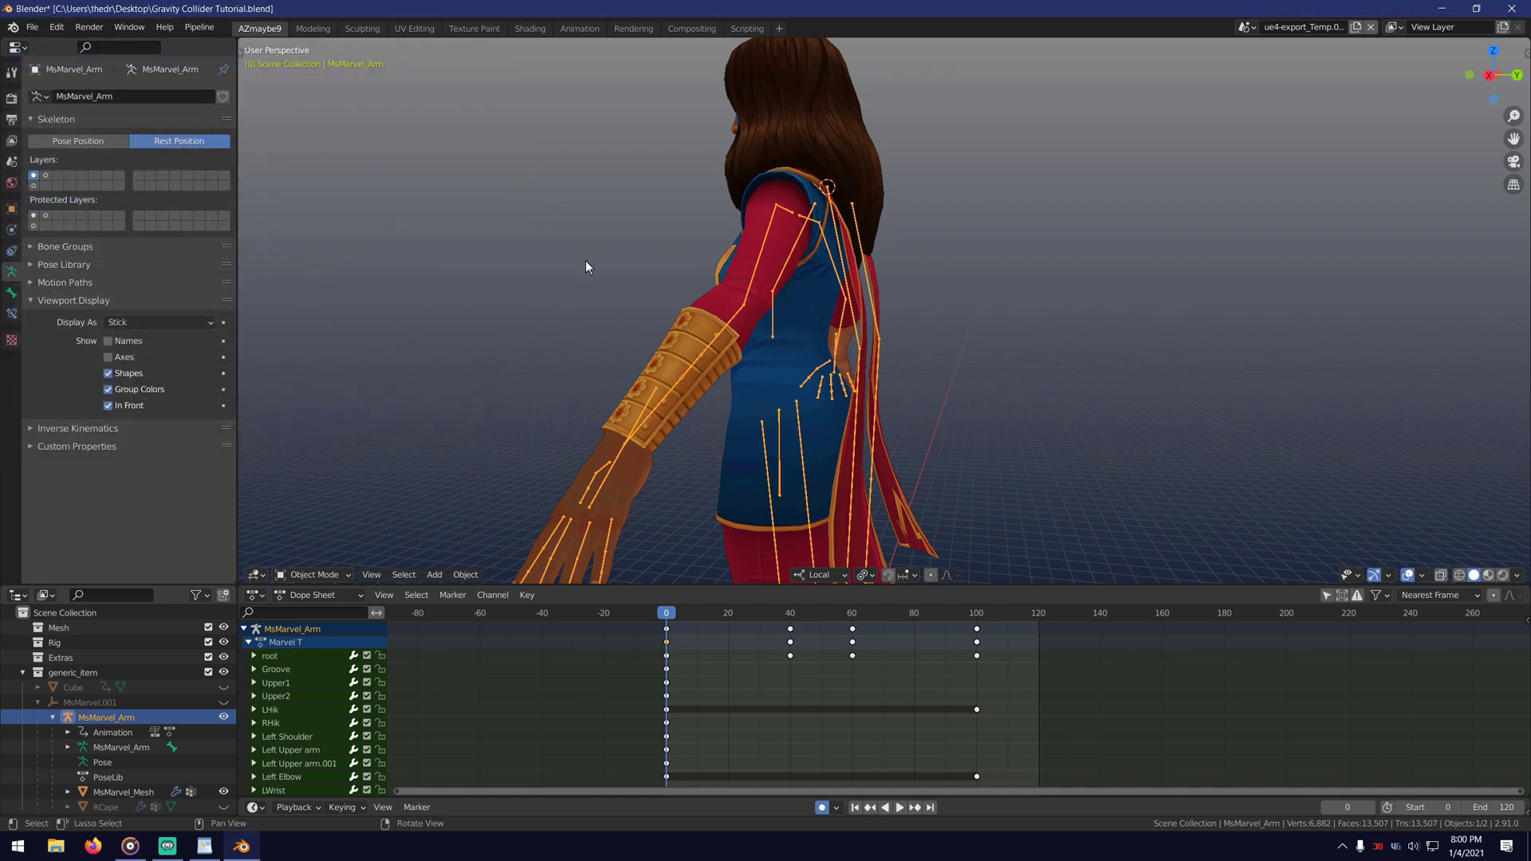
Add a single vertex mesh at the 3D cursor on the first cape bone.
click(434, 572)
mouse_move(482, 557)
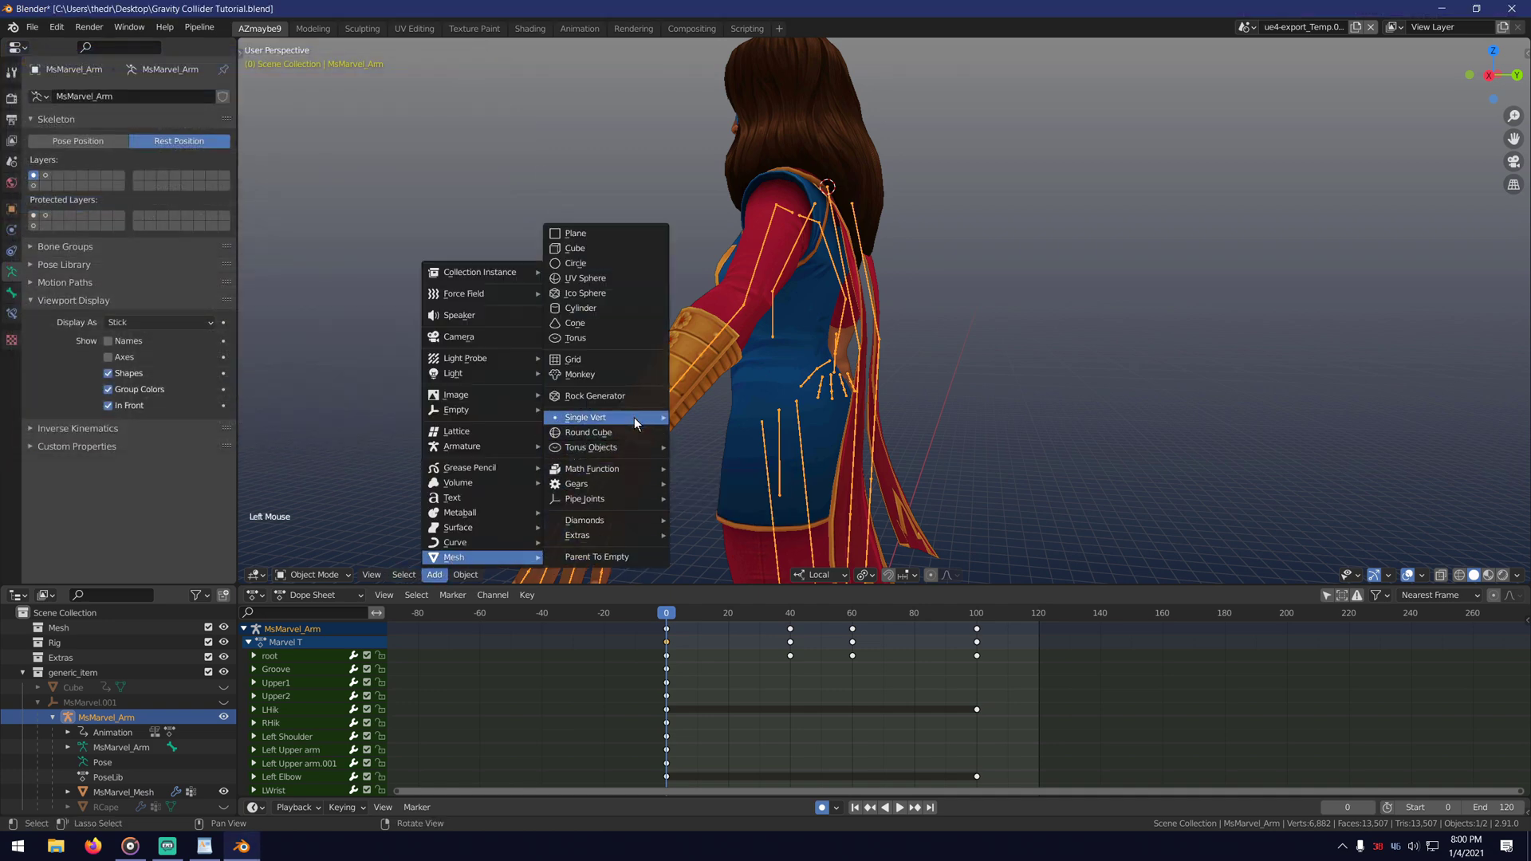
mouse_move(634, 418)
click(742, 417)
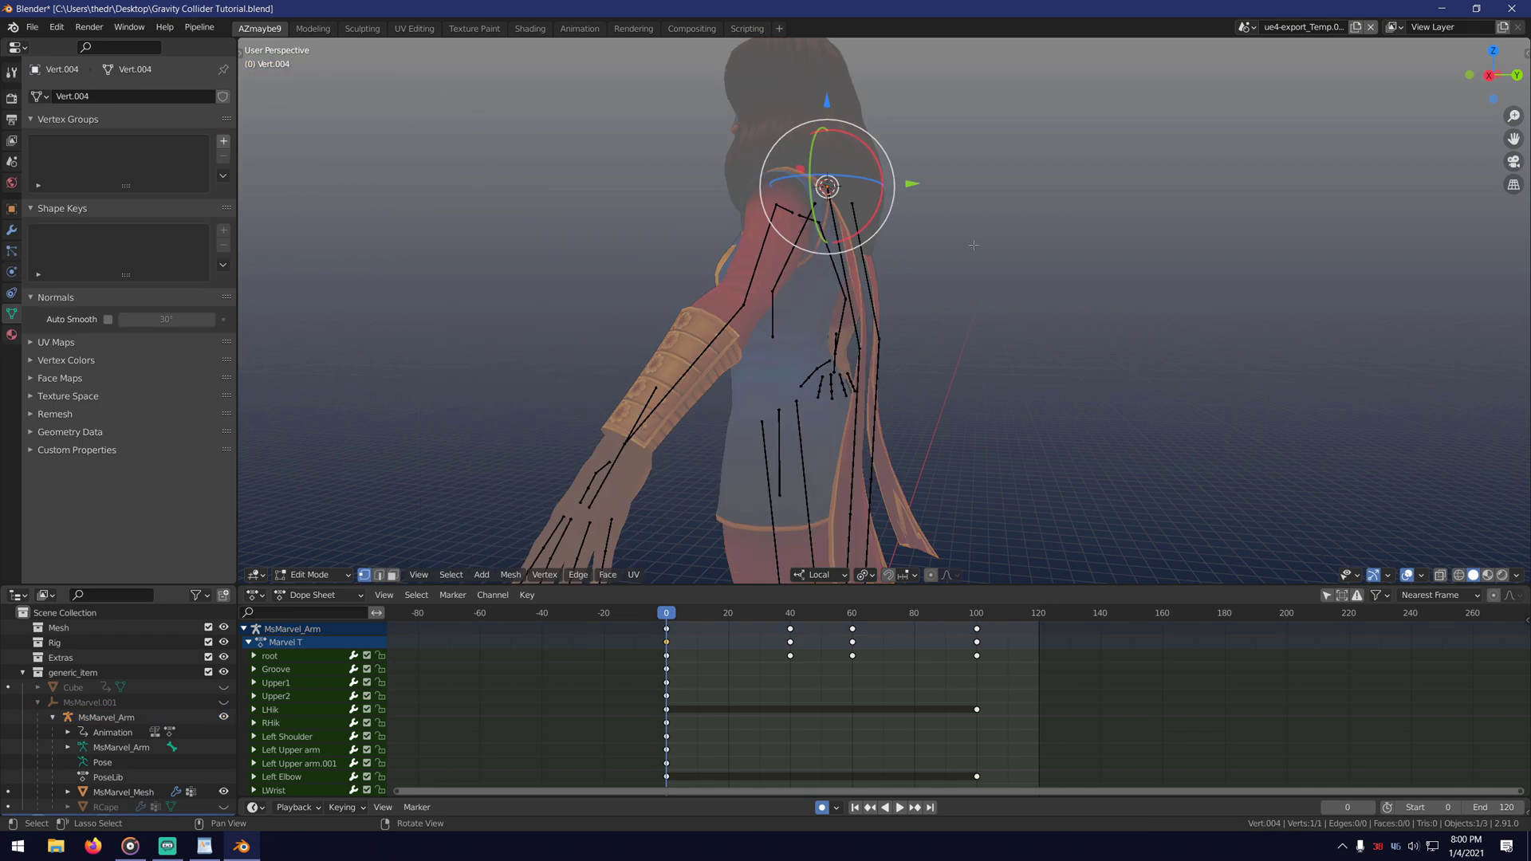
Extrude the vertex downward three times to form a four-vertex chain roughly following the left cape bones.
right_drag(974, 245, 988, 246)
key(e)
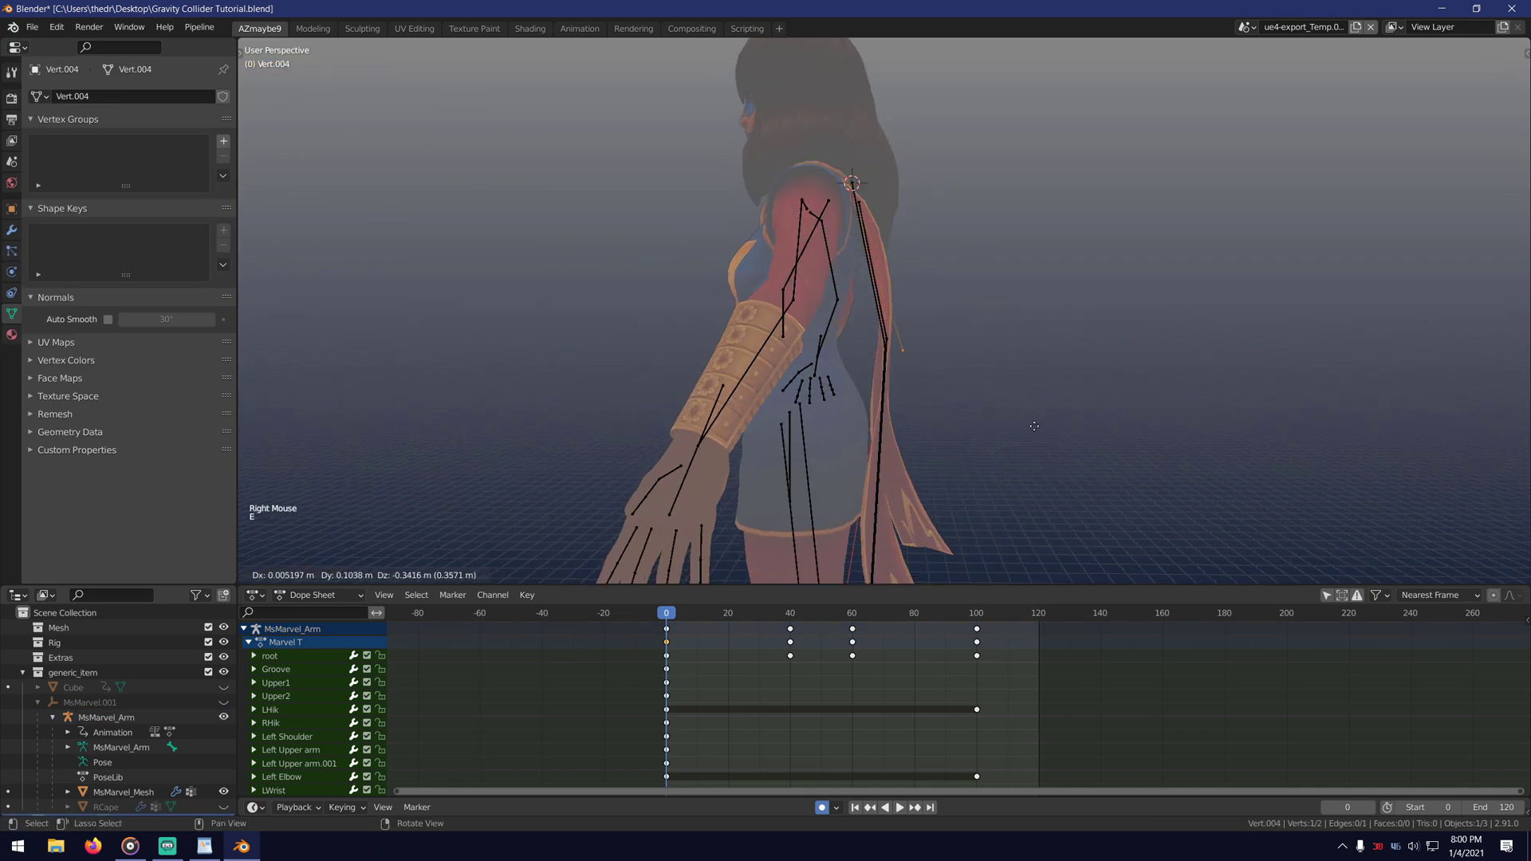
click(1033, 414)
middle_drag(1032, 414, 992, 269)
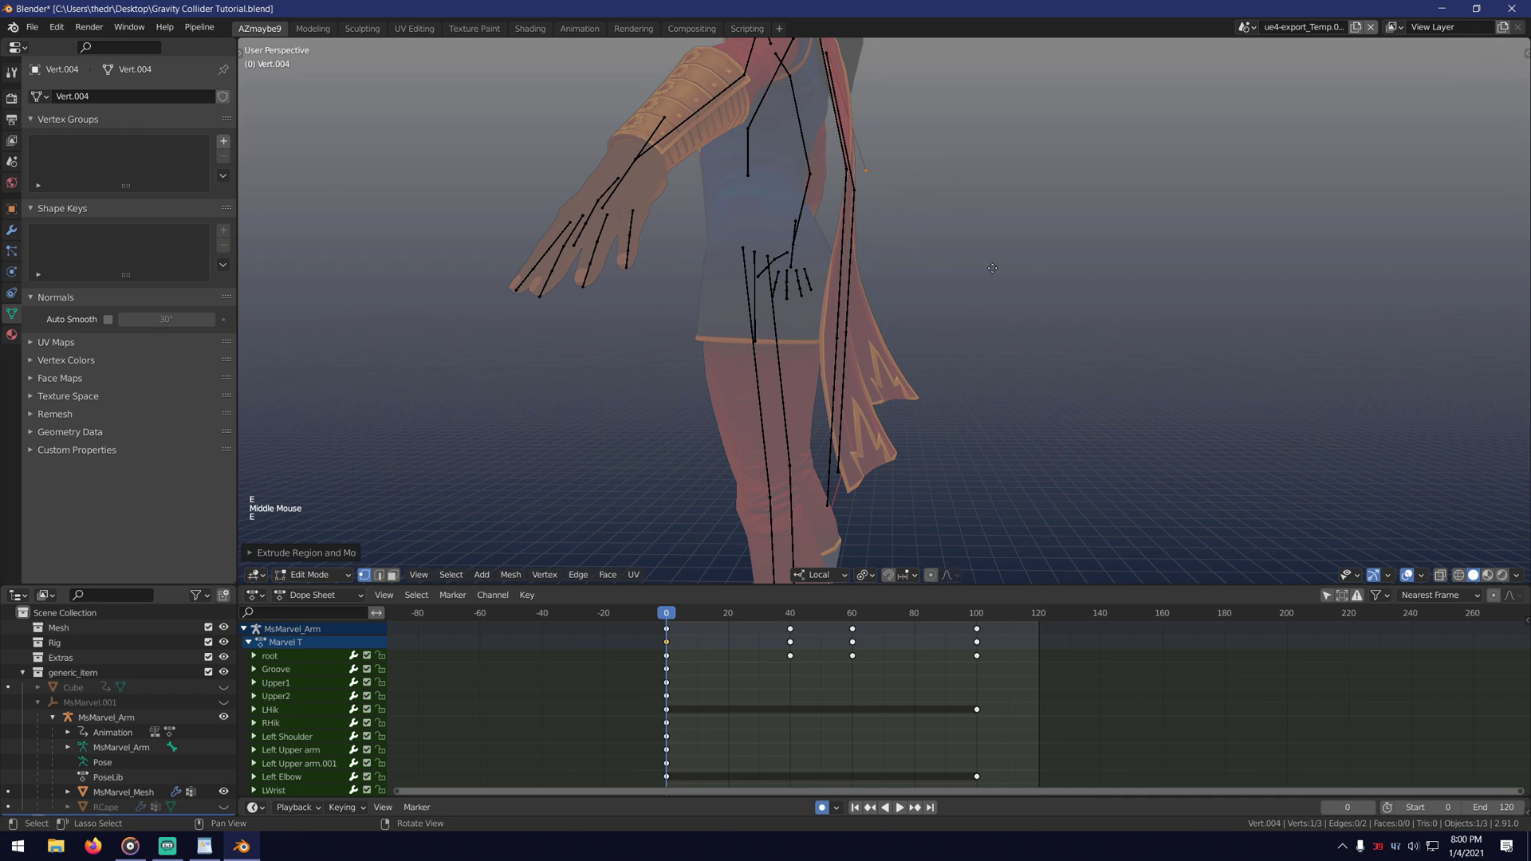
key(e)
click(986, 443)
middle_drag(986, 443, 1004, 288)
key(e)
click(997, 457)
middle_drag(986, 196, 987, 474)
right_drag(987, 474, 917, 463)
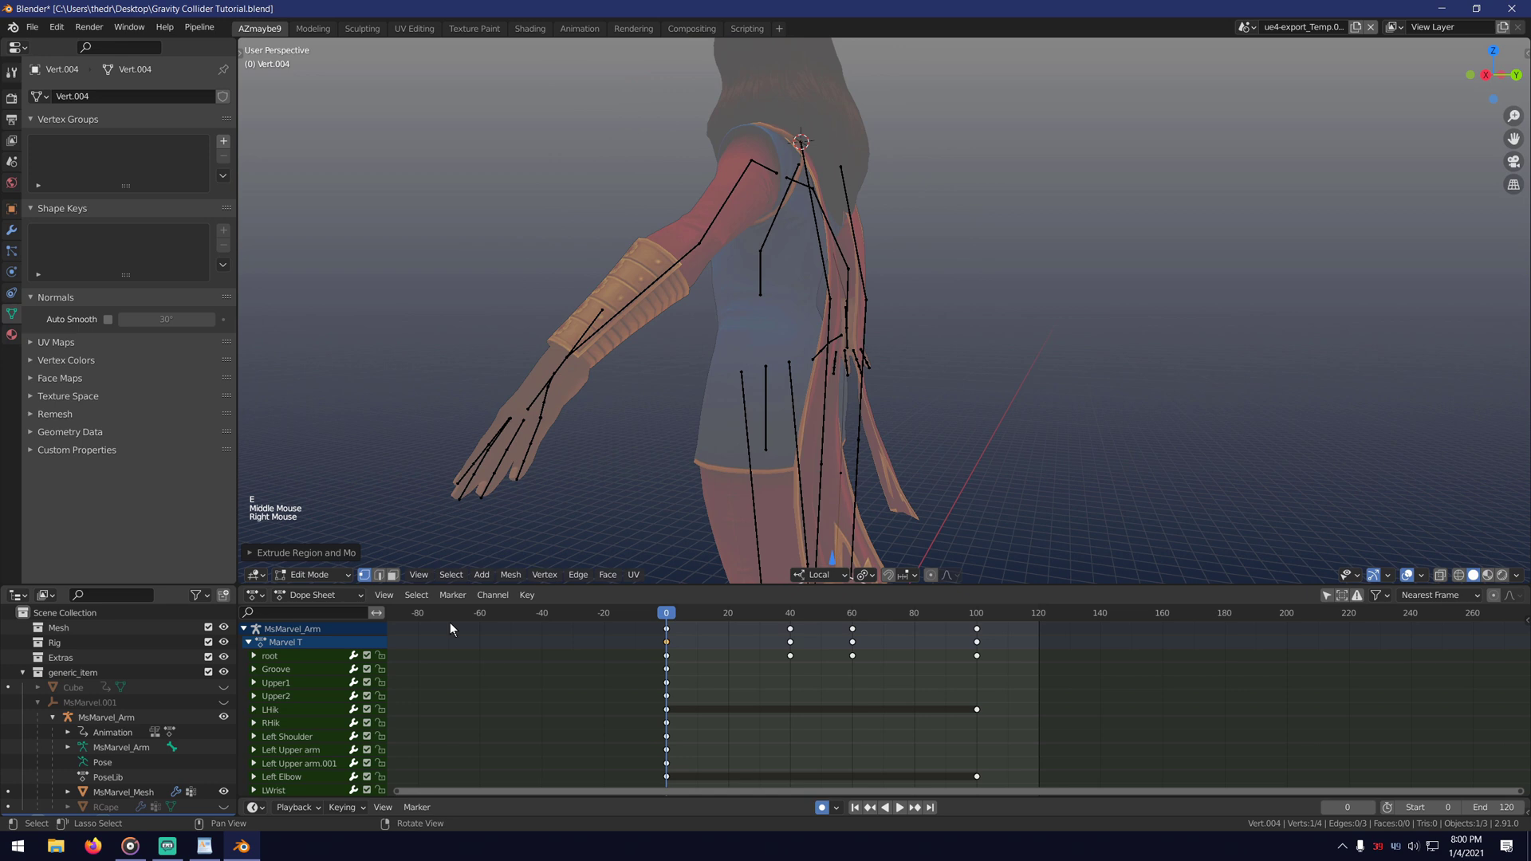
Hide MsMarvel_Mesh in the viewport and return the vertex chain to Object Mode.
click(223, 792)
middle_drag(606, 415, 684, 368)
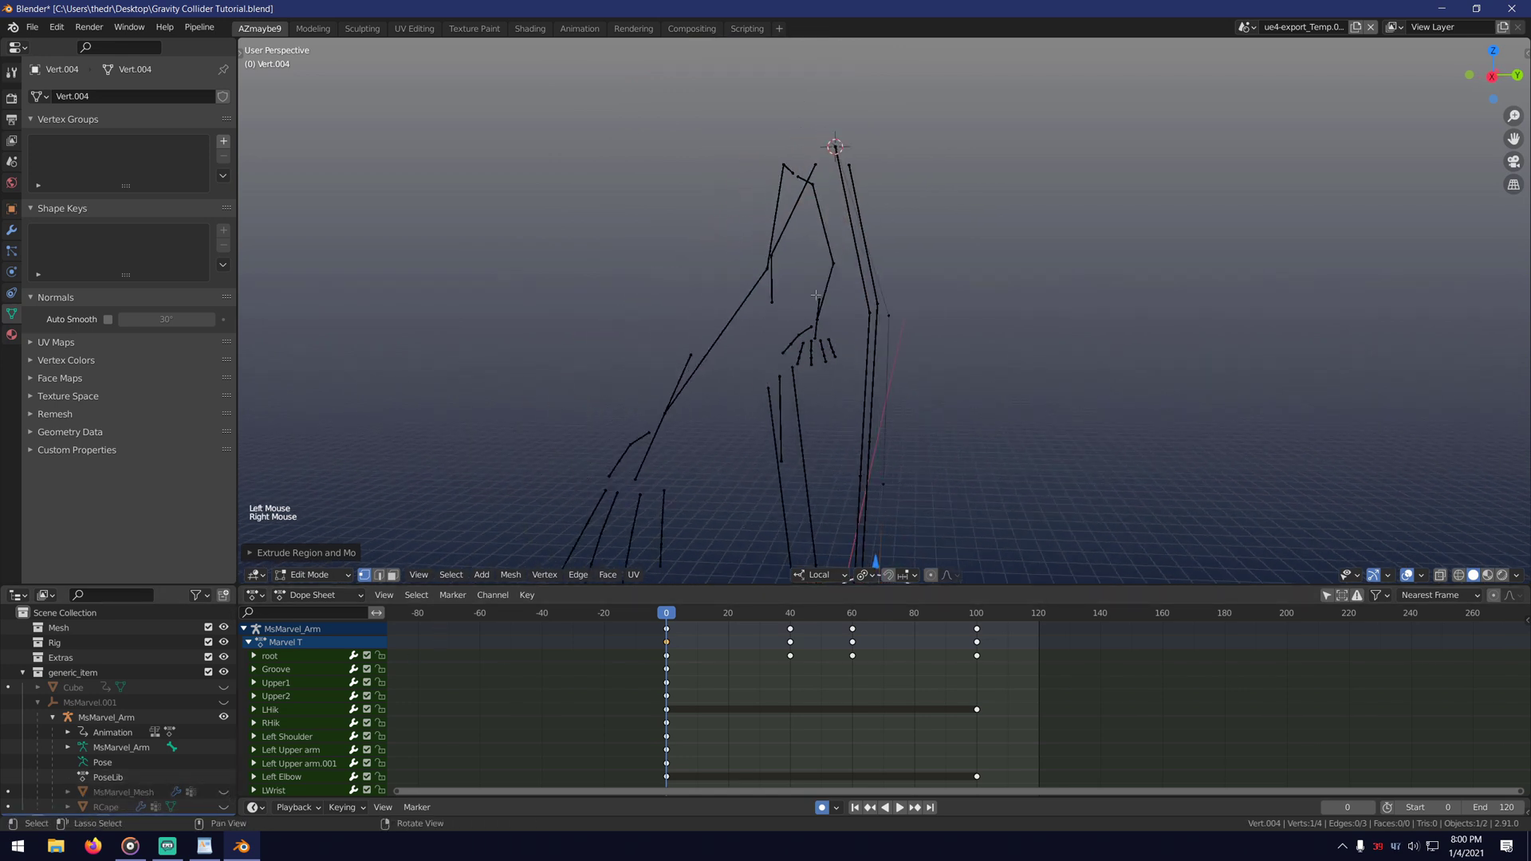
key(q)
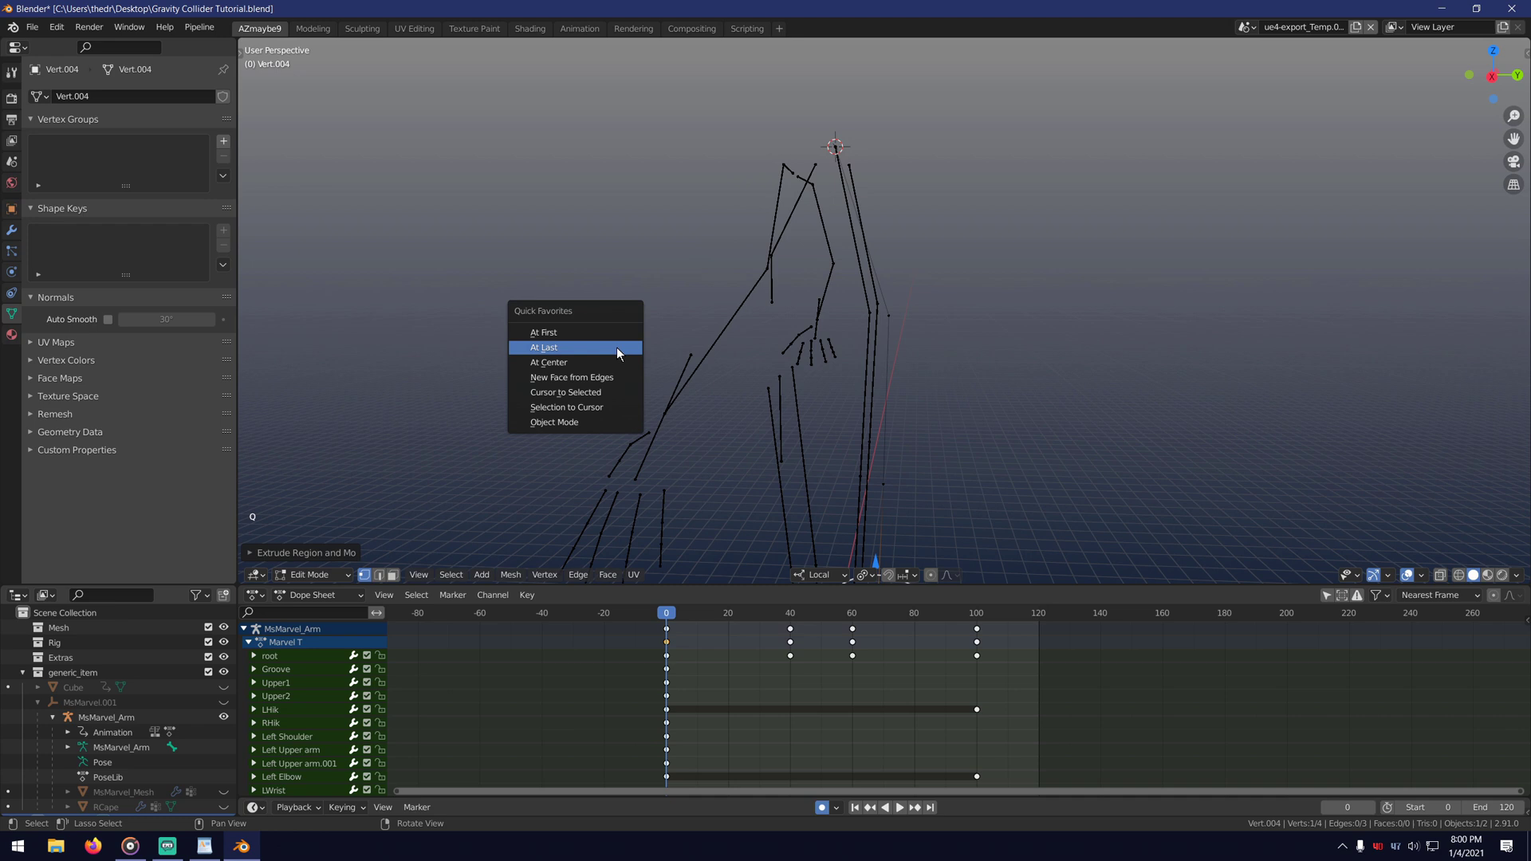
click(581, 420)
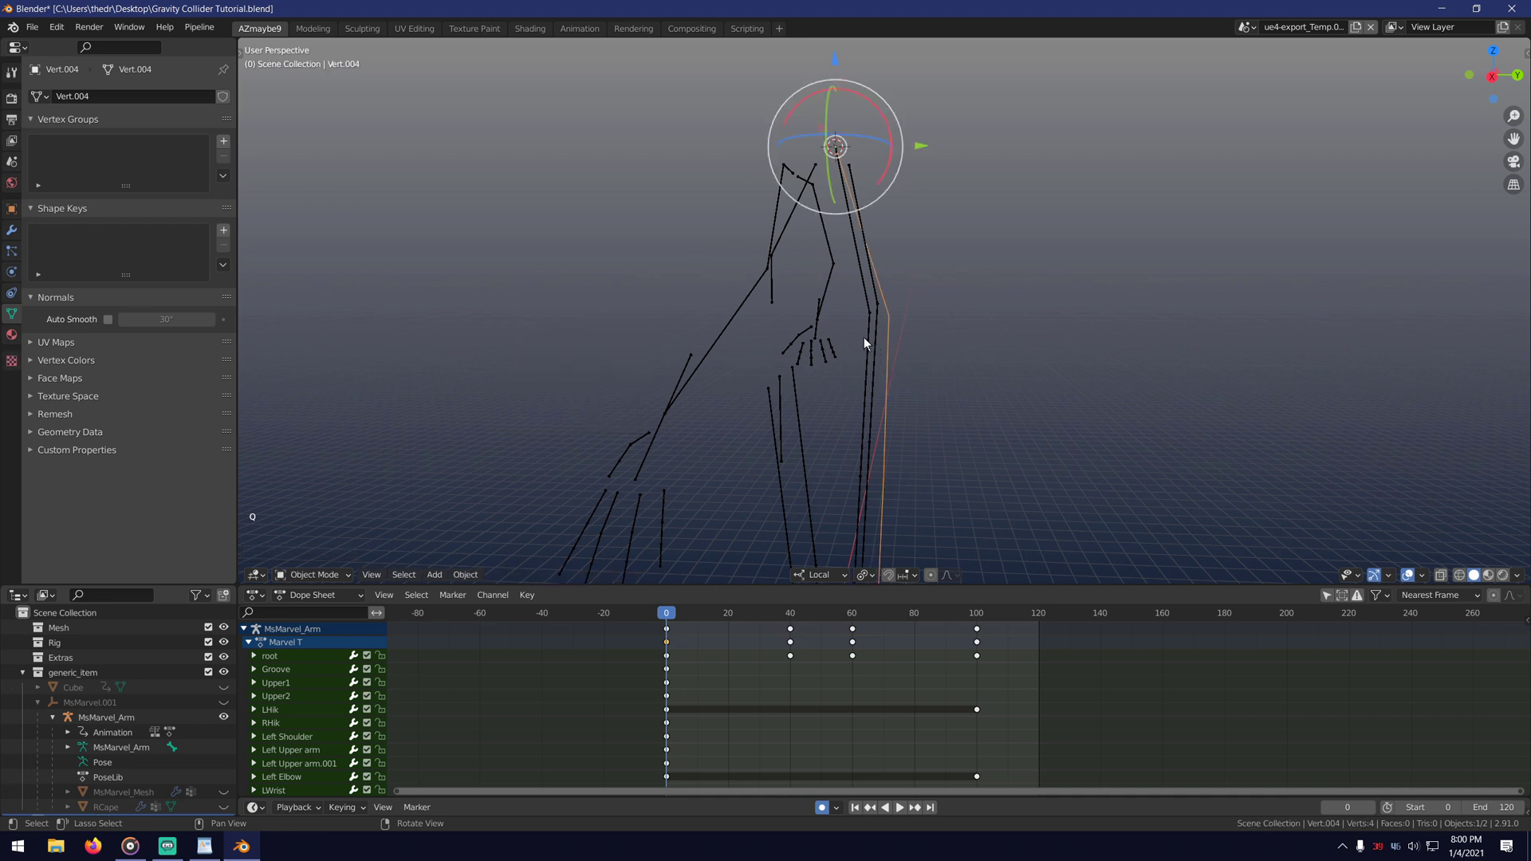
Put the armature in Pose Mode and snap the 3D cursor to the second left cape bone, LCape2.
click(863, 337)
key(q)
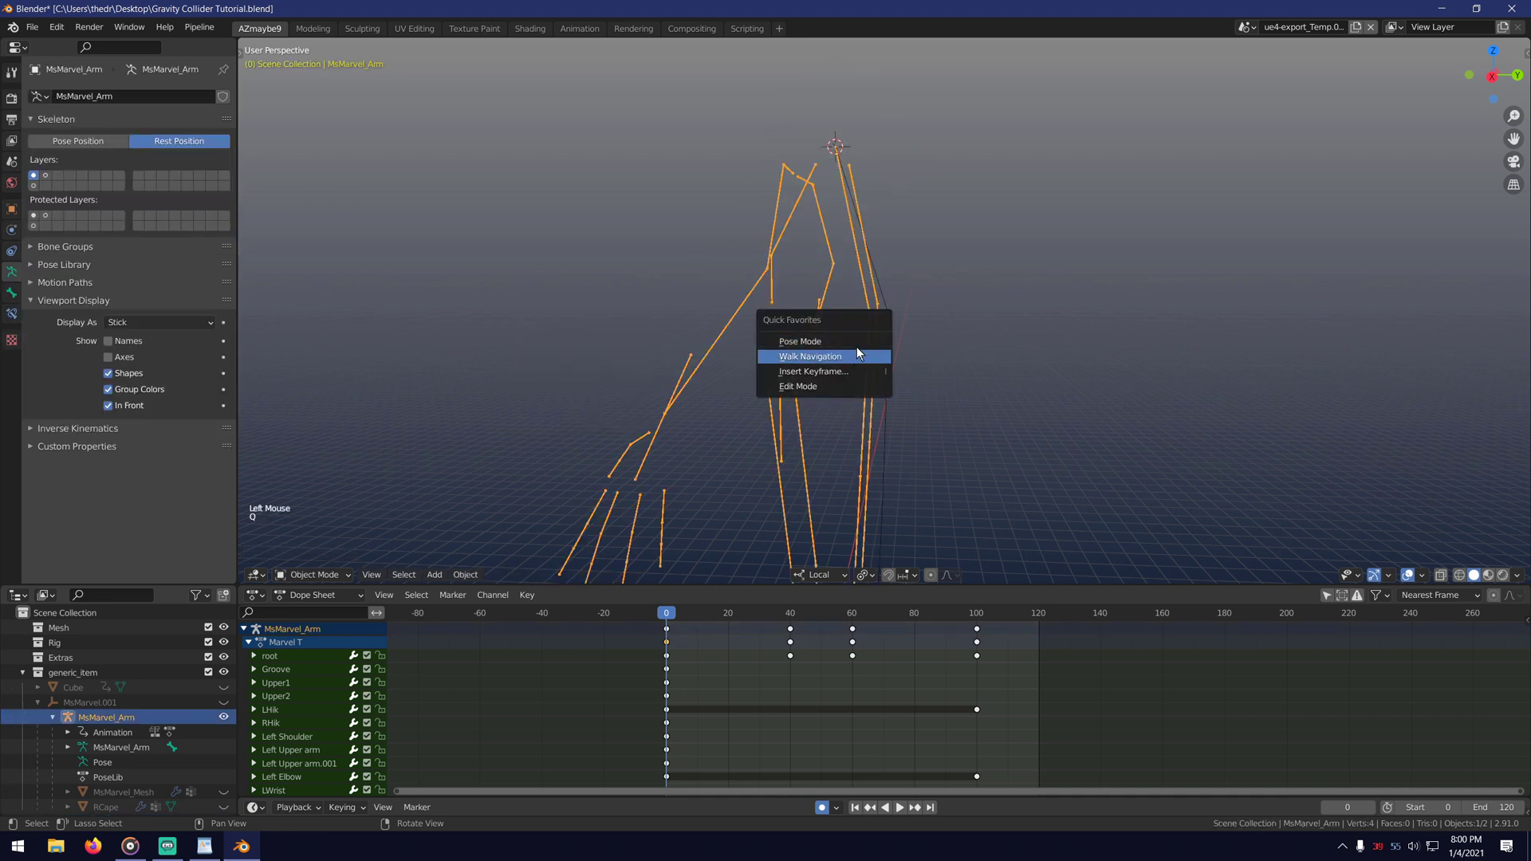
click(856, 344)
click(877, 339)
key(q)
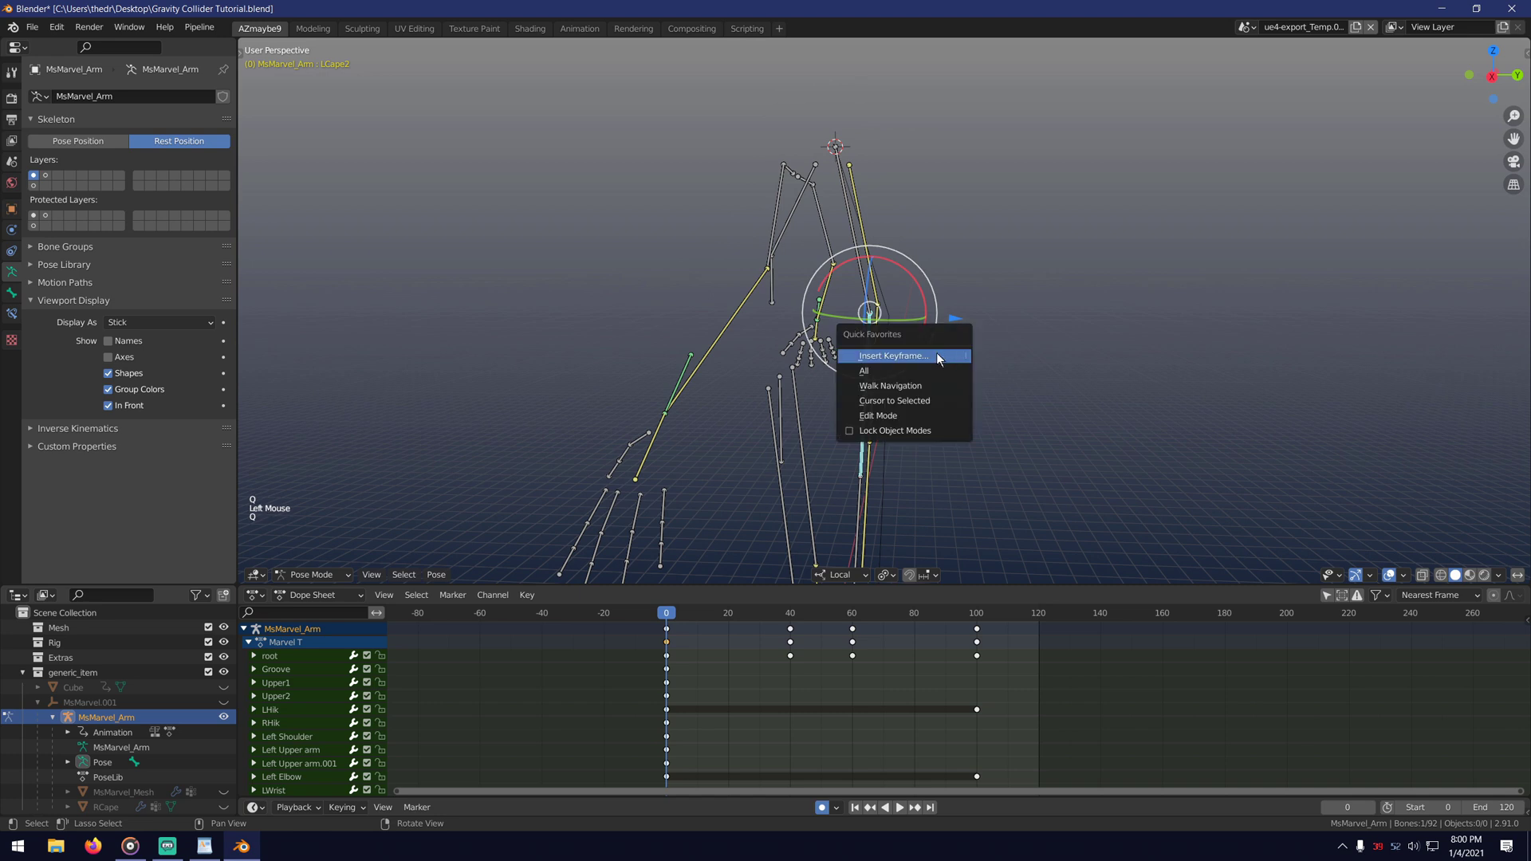
click(912, 400)
Edit the Vert.004 chain and snap its second vertex to the 3D cursor at the LCape2 joint.
click(887, 461)
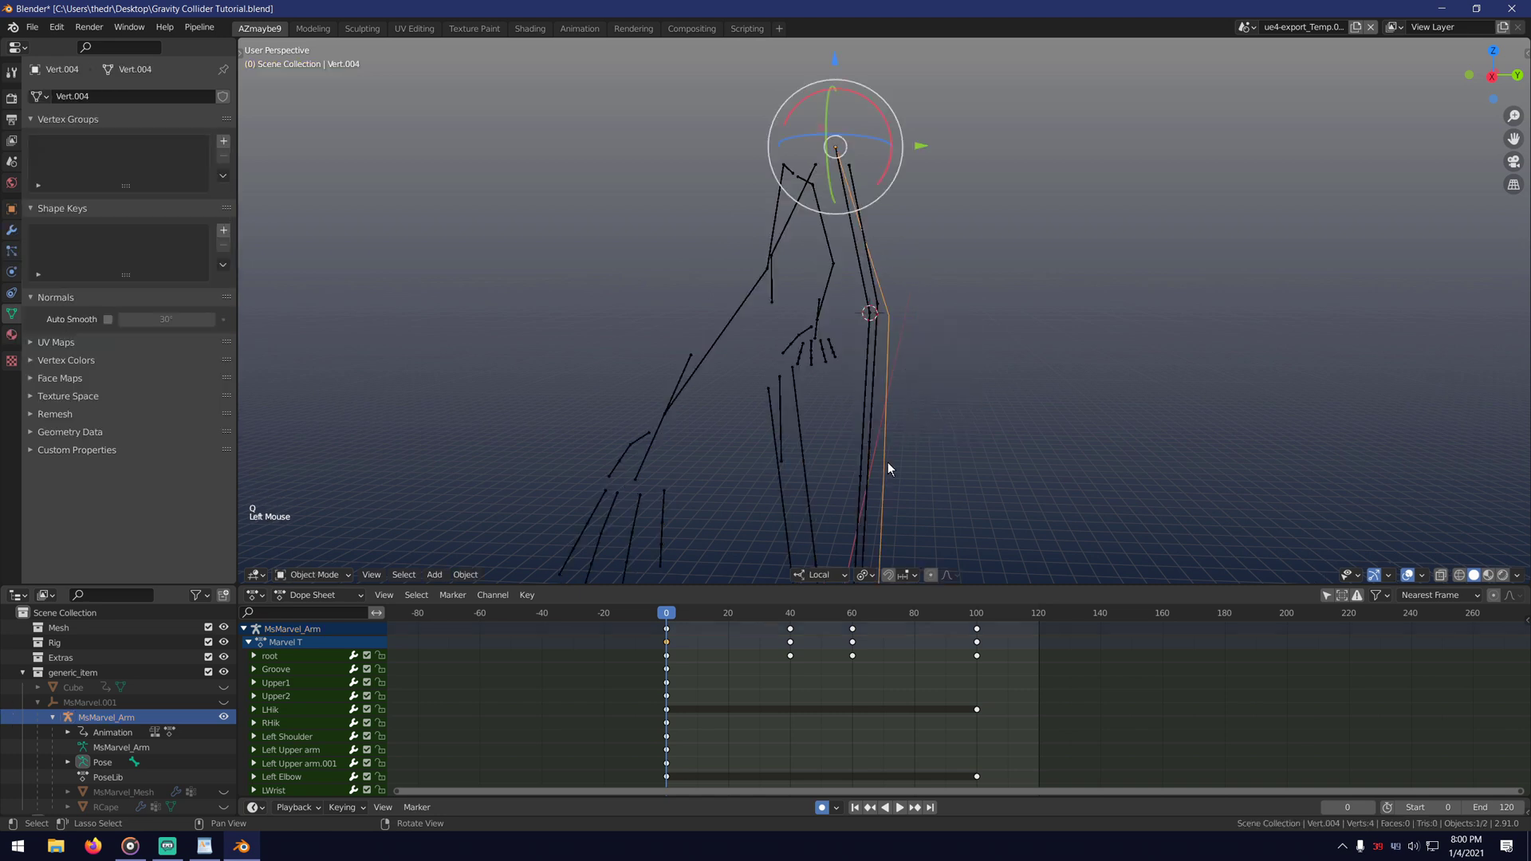
key(q)
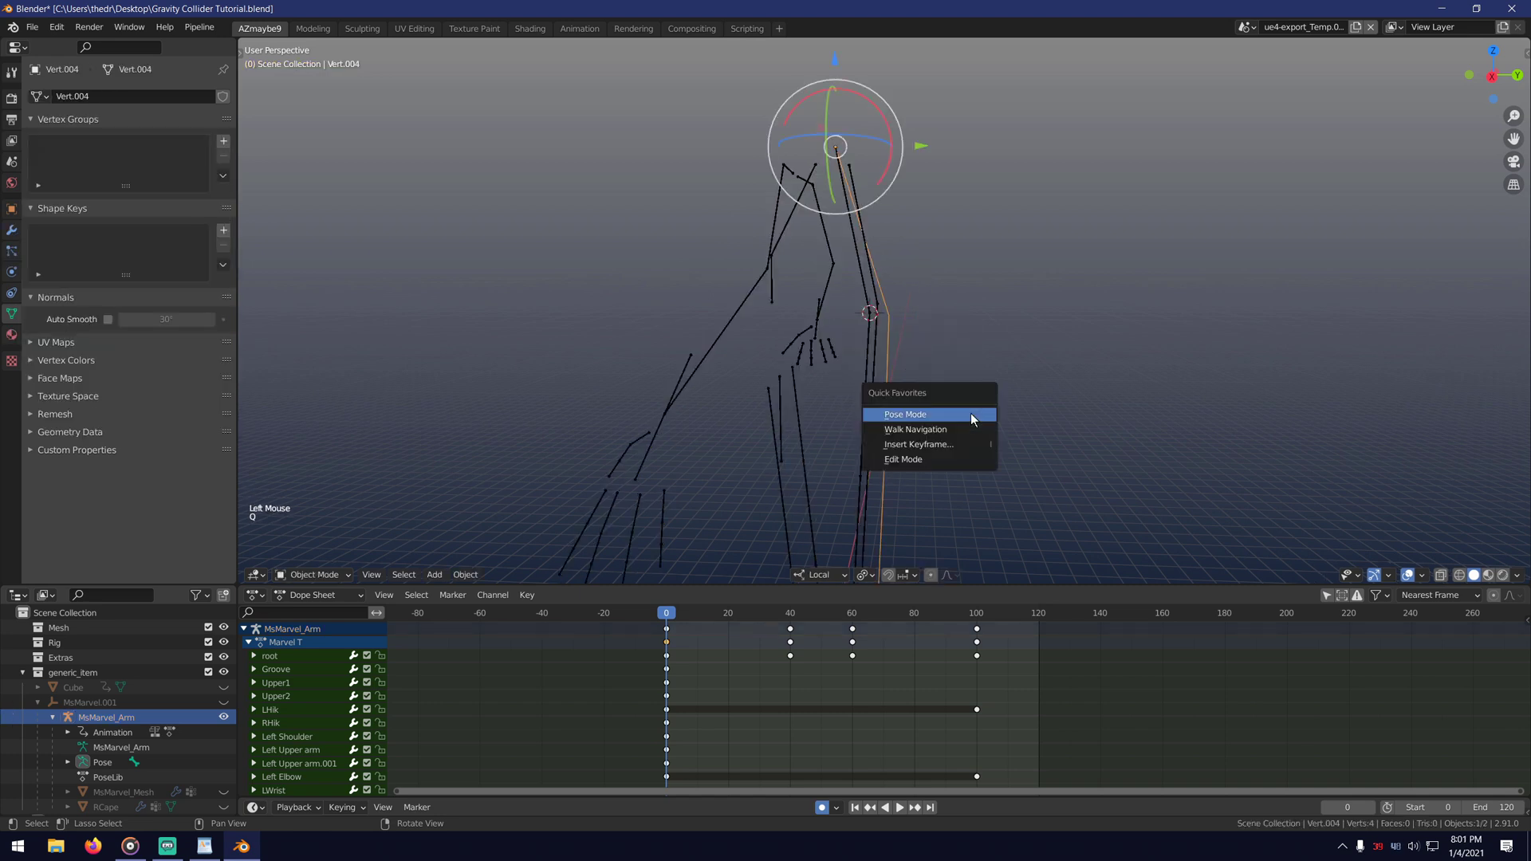
click(944, 461)
click(892, 319)
key(q)
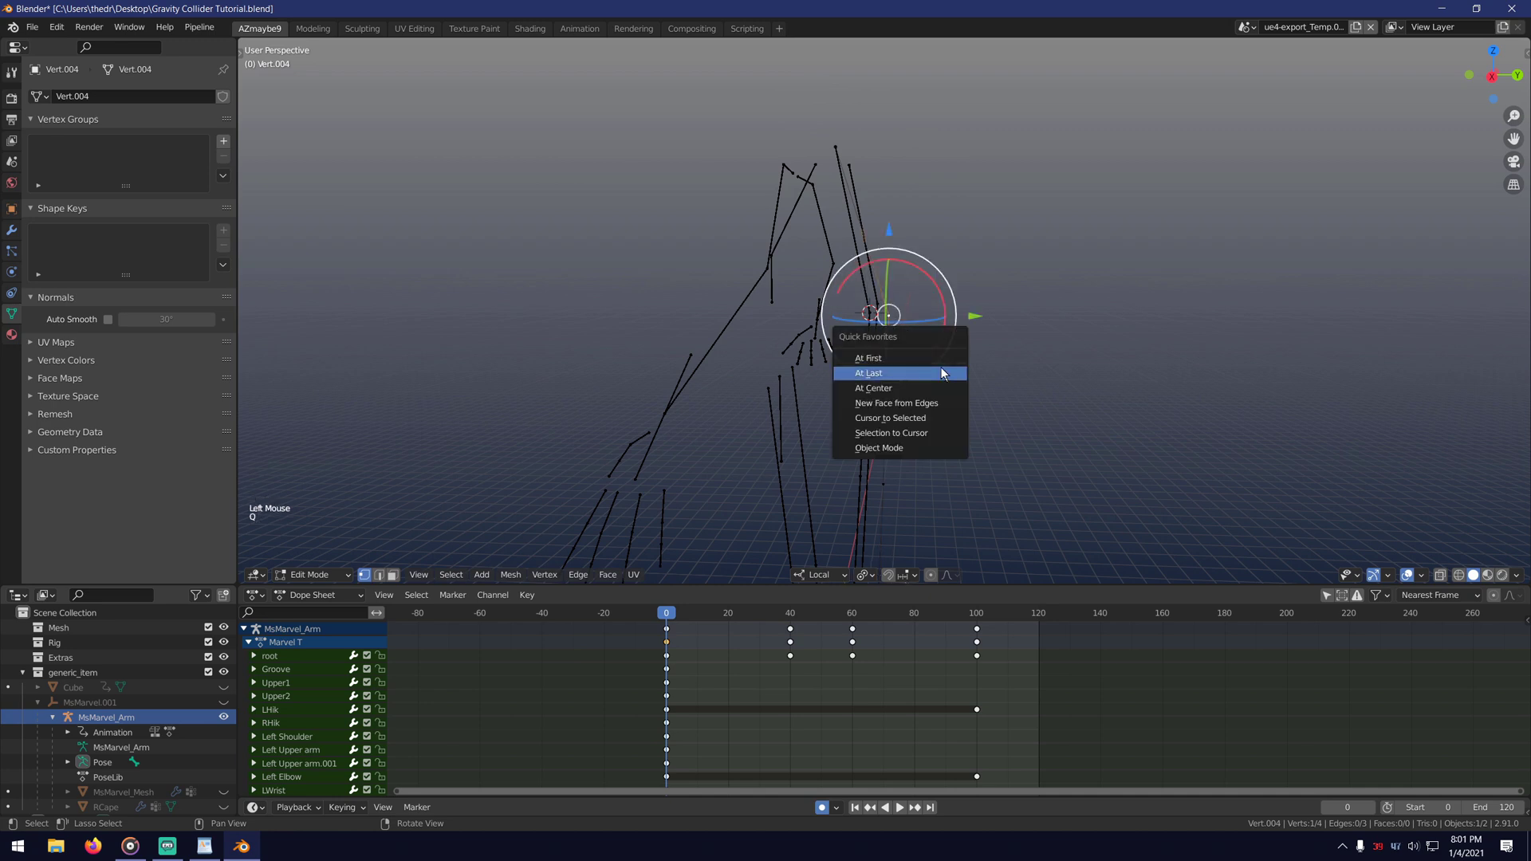
click(927, 433)
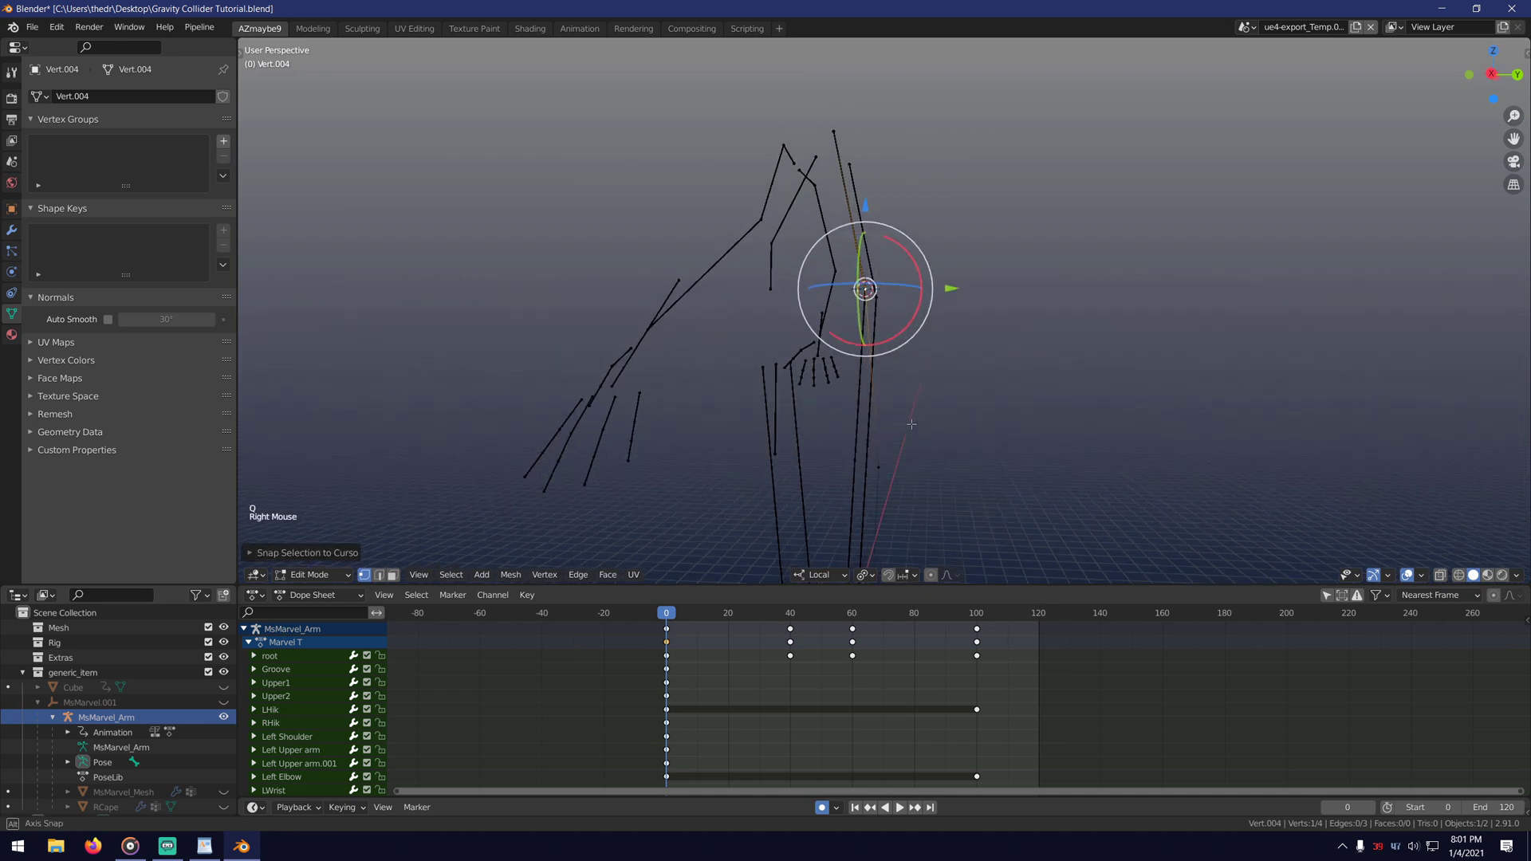
Switch back to the armature's Pose Mode and snap the 3D cursor to the third left cape bone, LCape3.
key(q)
click(898, 431)
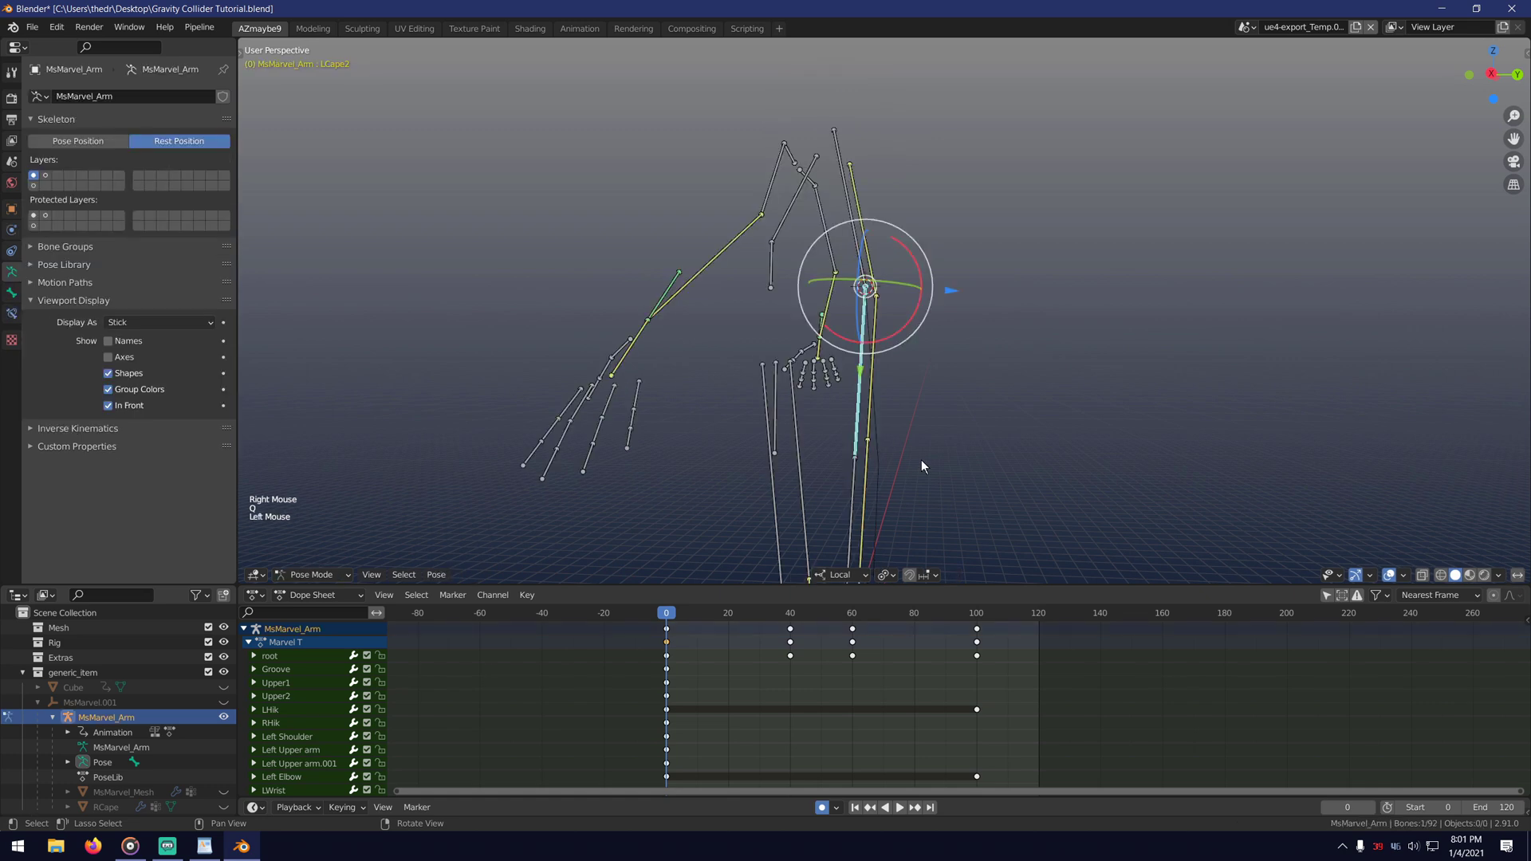
click(855, 477)
key(q)
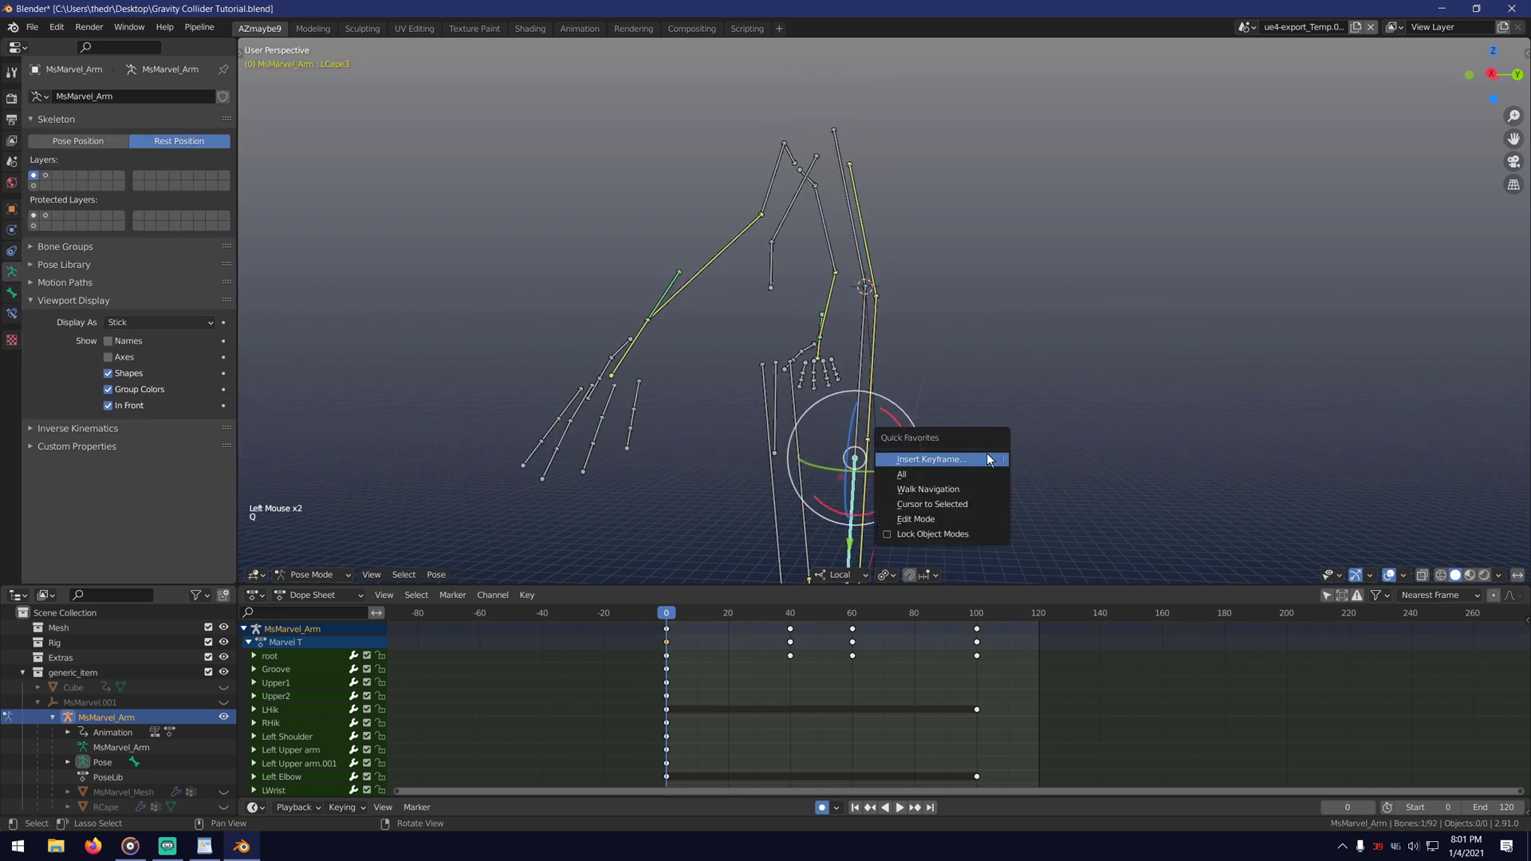
click(970, 508)
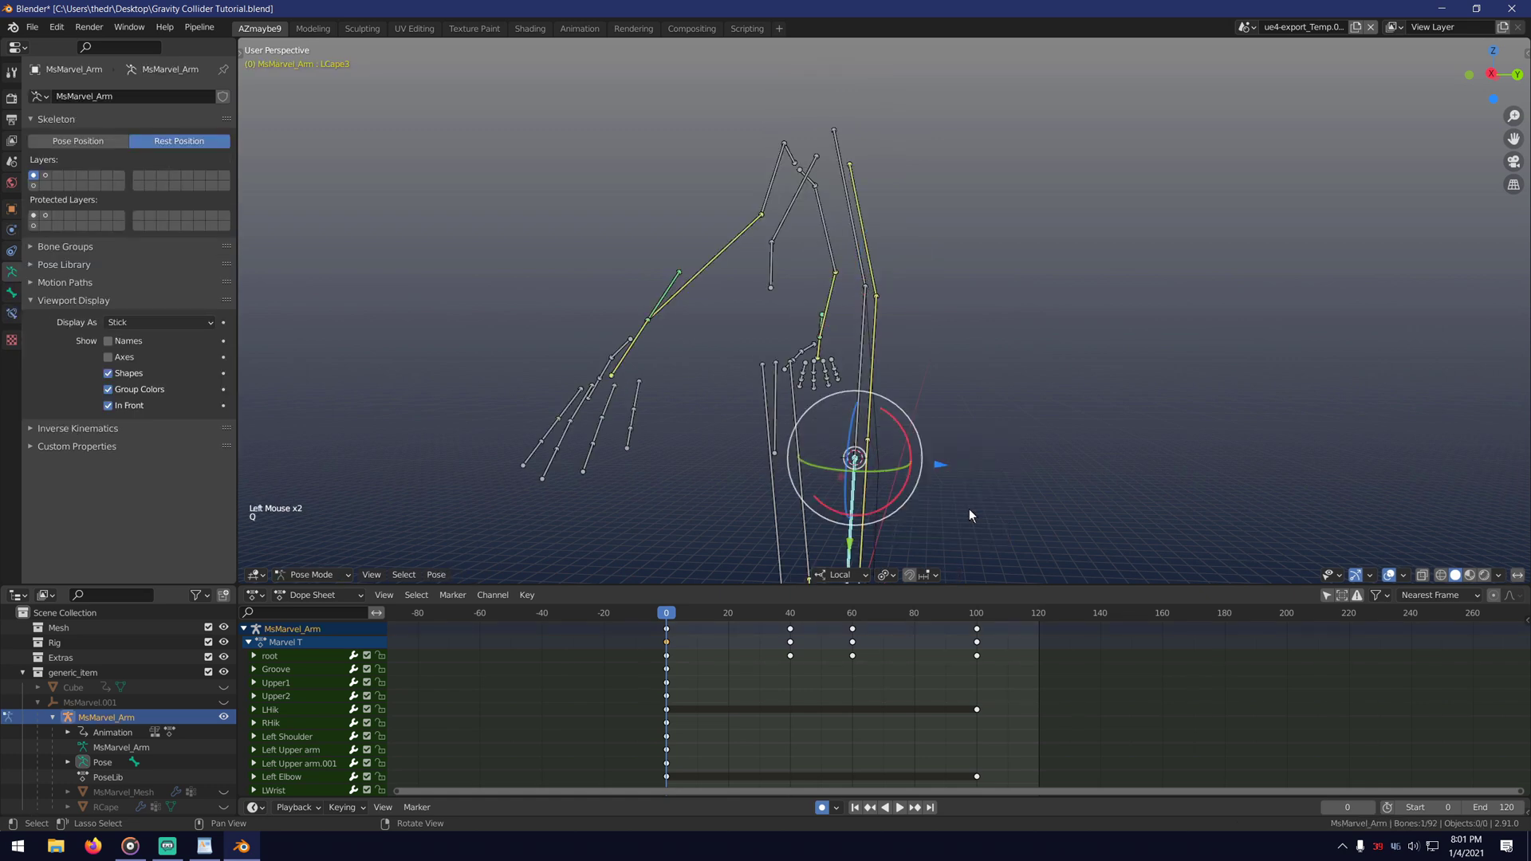
Edit the Vert.004 chain again and snap its third vertex to the 3D cursor at the LCape3 joint.
click(887, 514)
key(q)
click(889, 522)
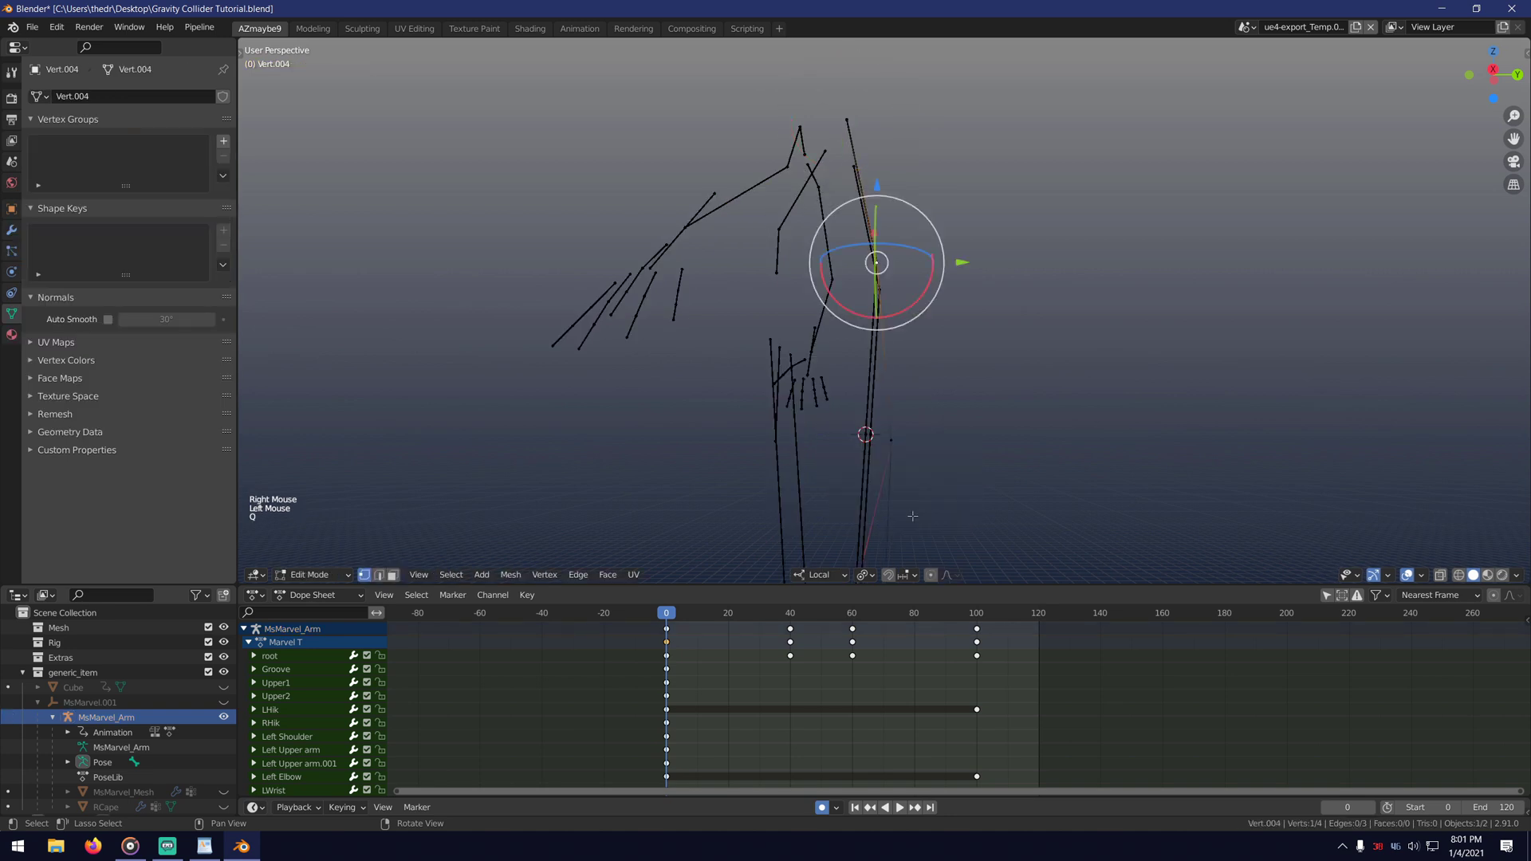
click(894, 442)
key(q)
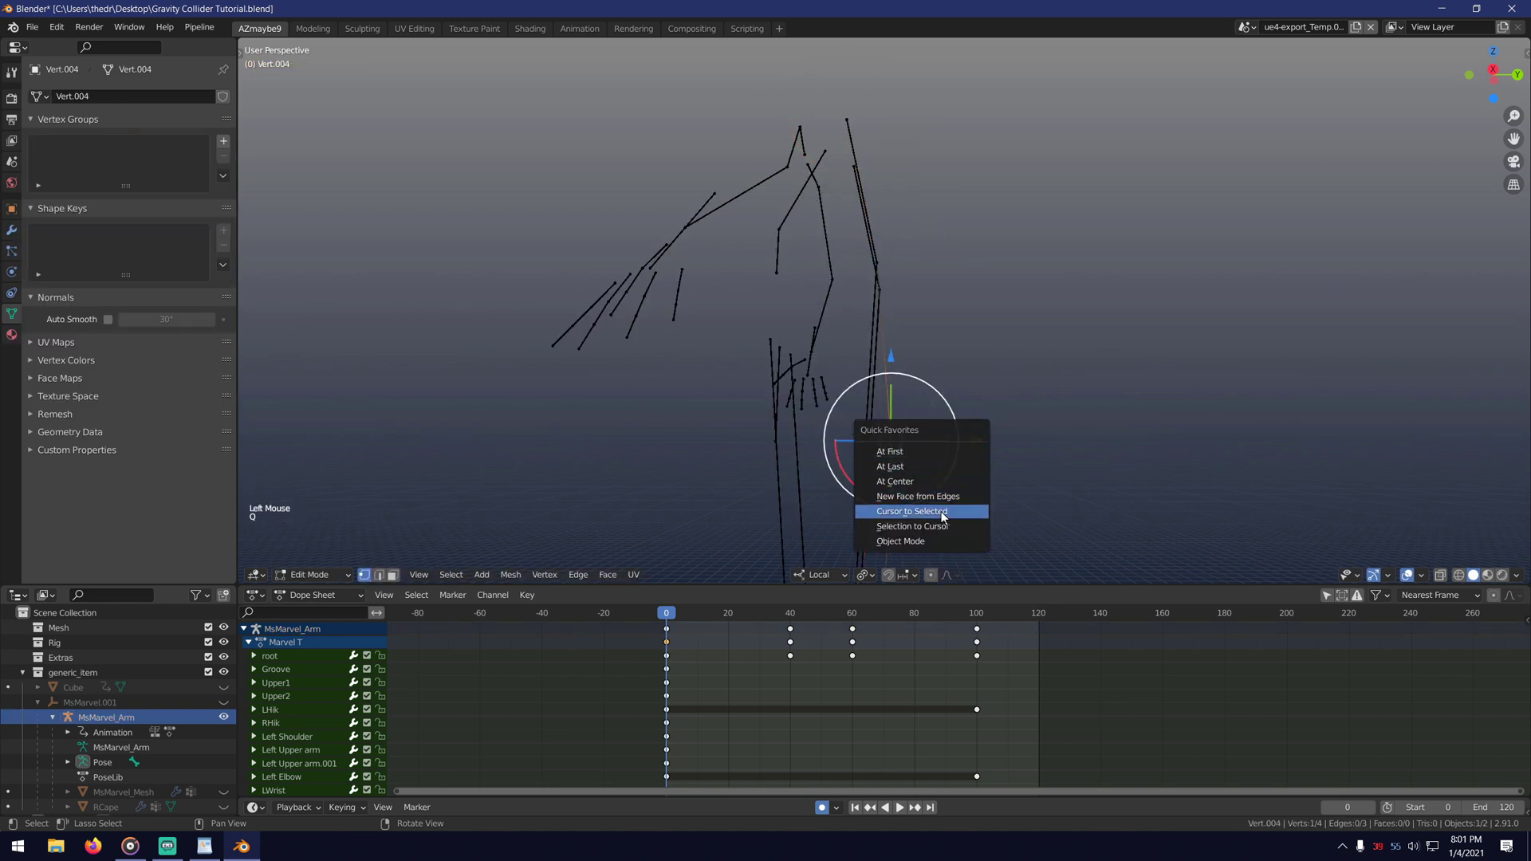
click(938, 528)
middle_drag(917, 495, 857, 409)
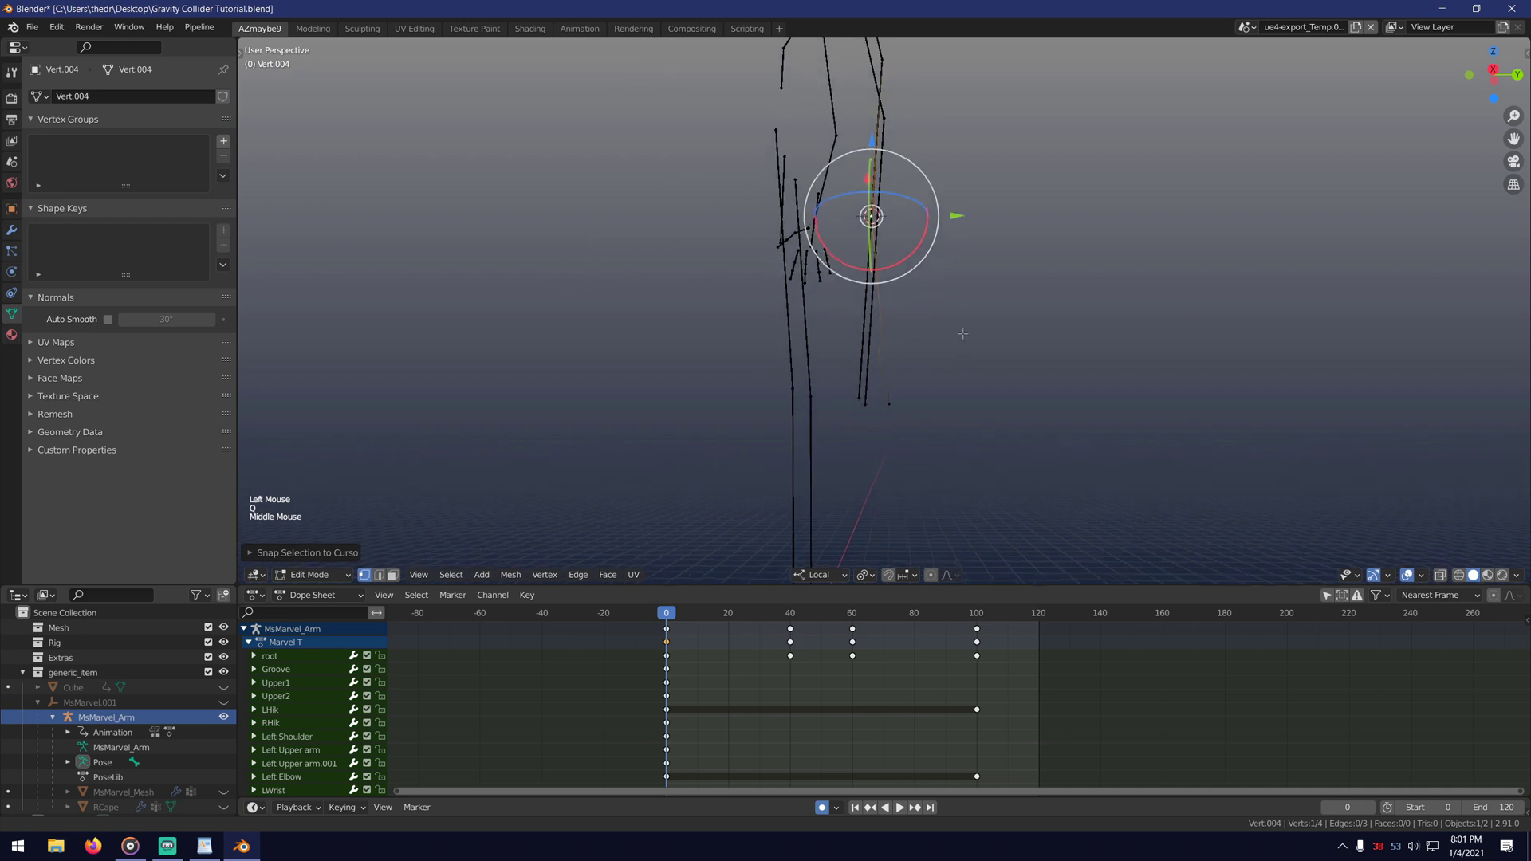
Edit the MsMarvel_Arm armature, snap the 3D cursor to the end joint of the third left cape bone, and return to Object Mode.
key(q)
click(857, 423)
click(861, 397)
mouse_move(861, 396)
right_down()
mouse_move(844, 408)
mouse_move(883, 415)
right_up()
key(q)
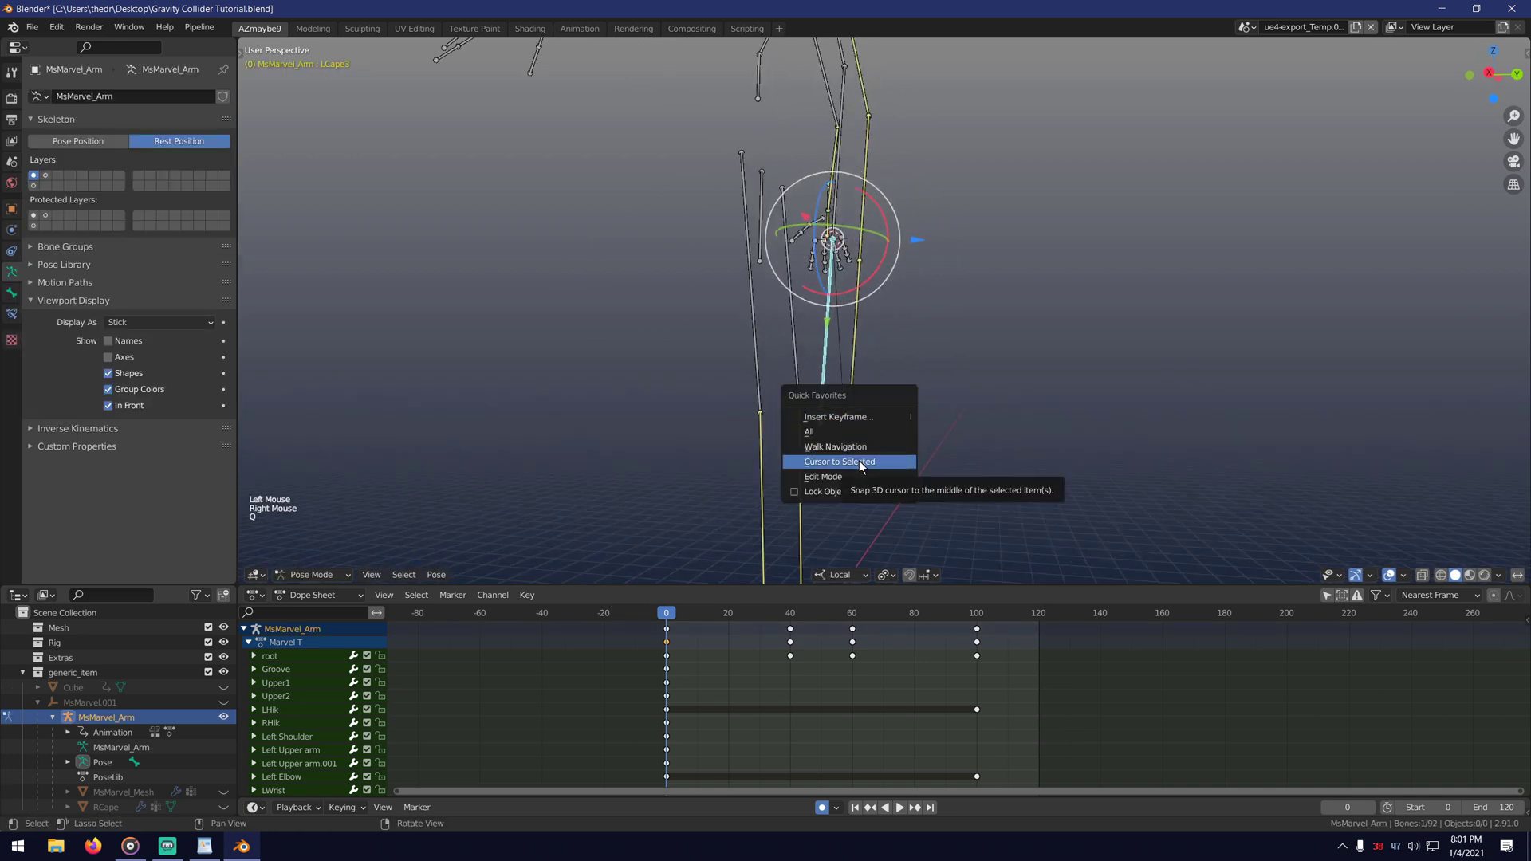
click(824, 477)
click(818, 422)
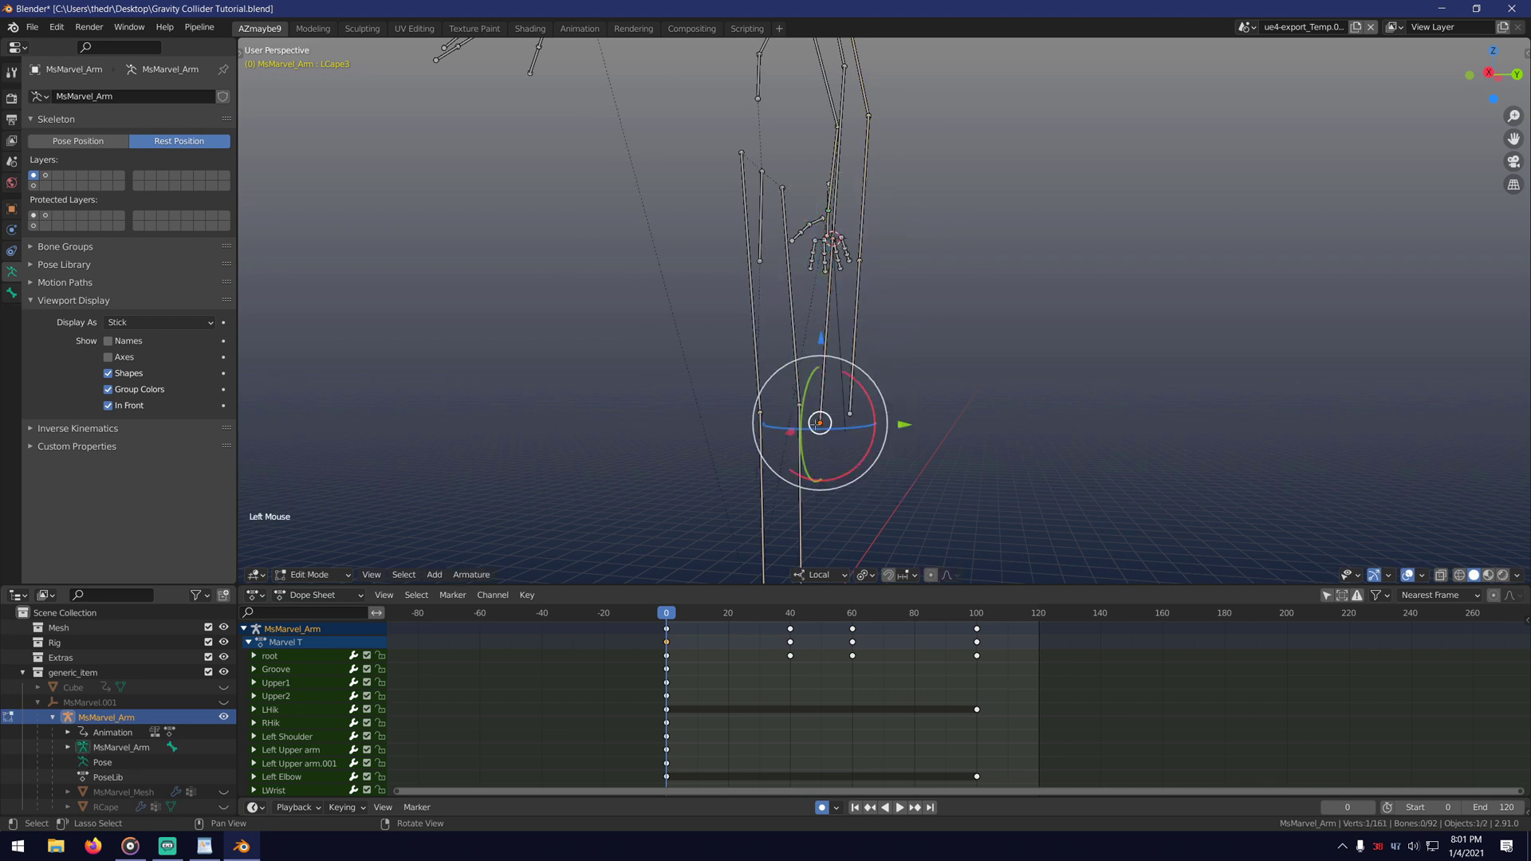
key(q)
click(917, 452)
key(q)
click(925, 462)
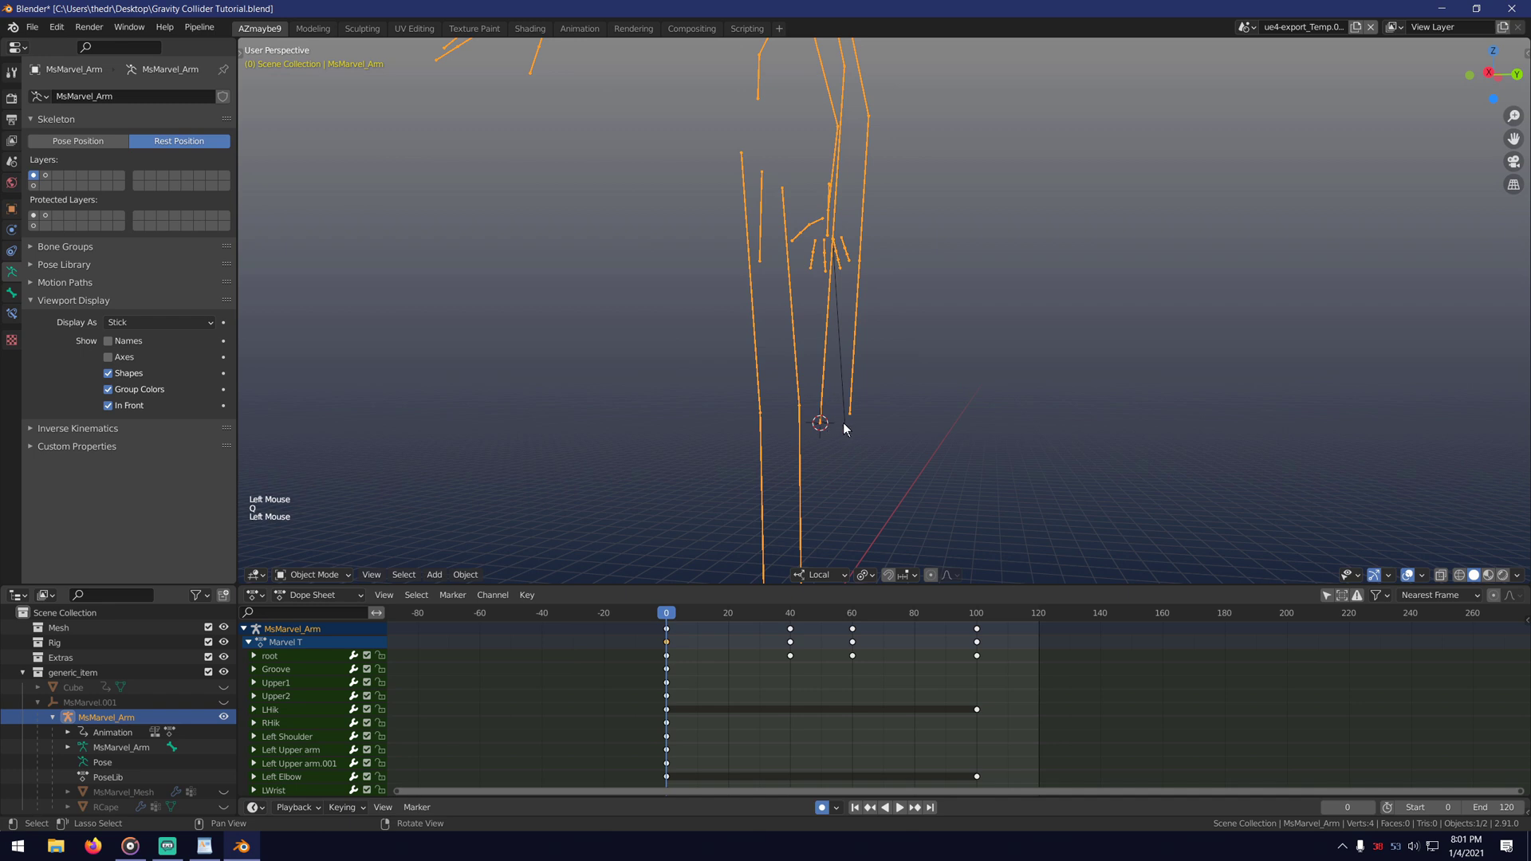
Edit the Vert.004 chain and snap its last vertex to the 3D cursor at the cape bone's end.
click(843, 423)
key(q)
click(916, 456)
key(q)
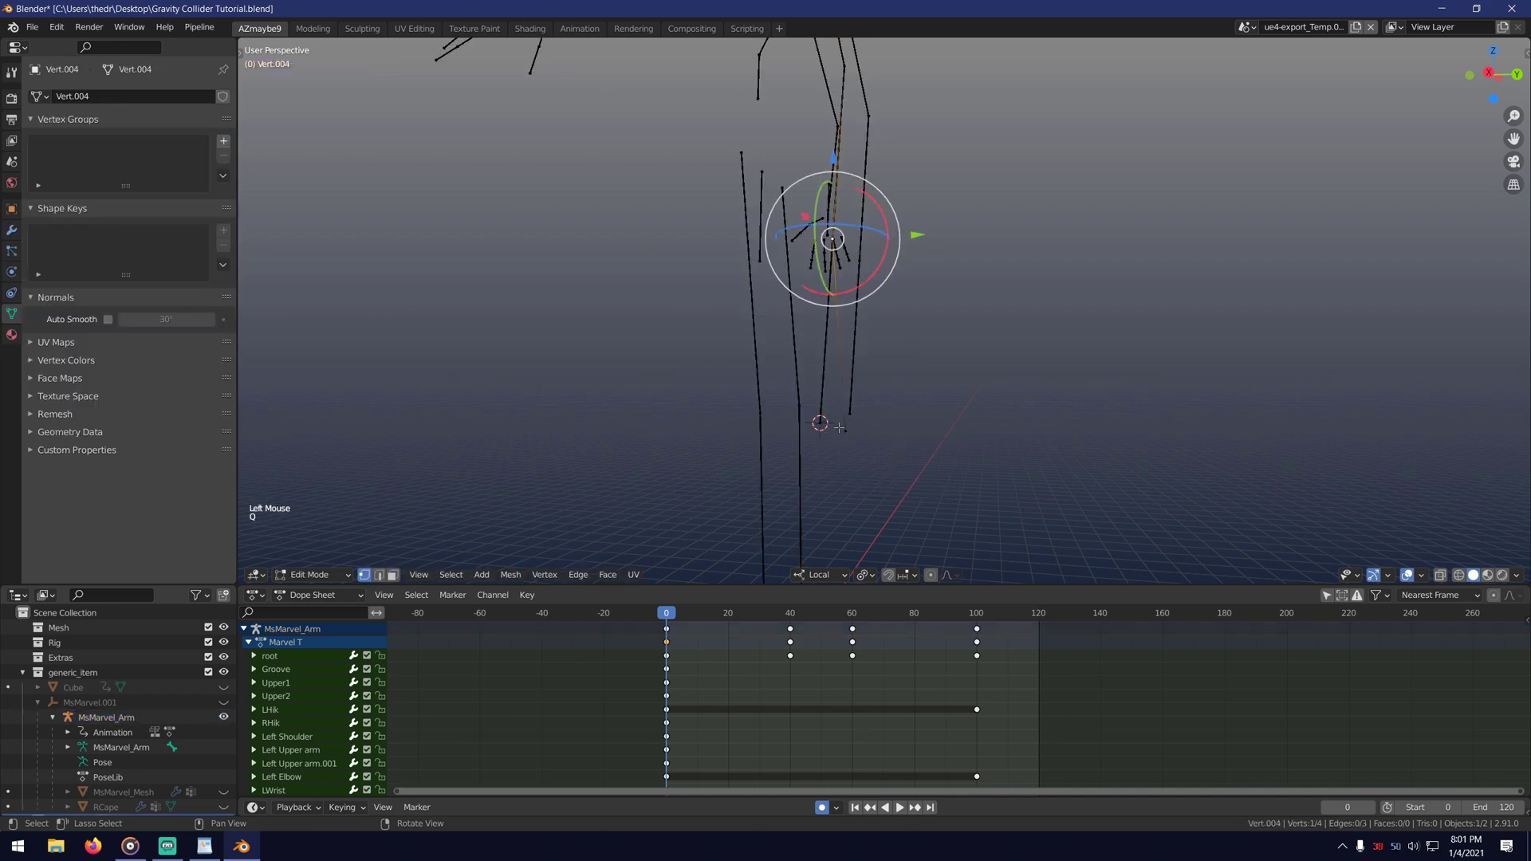
click(840, 428)
key(q)
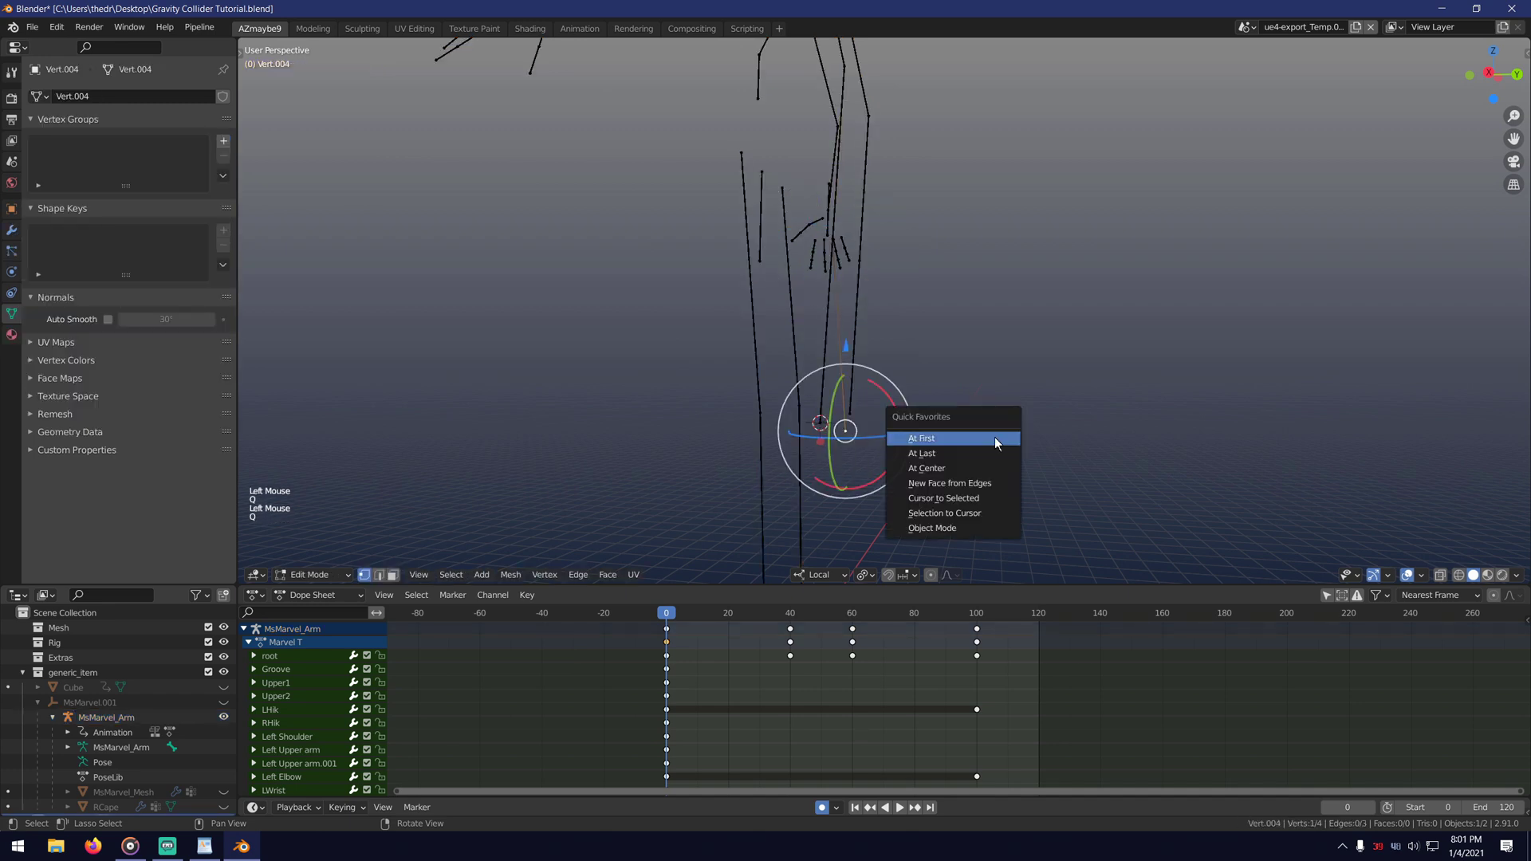
click(951, 513)
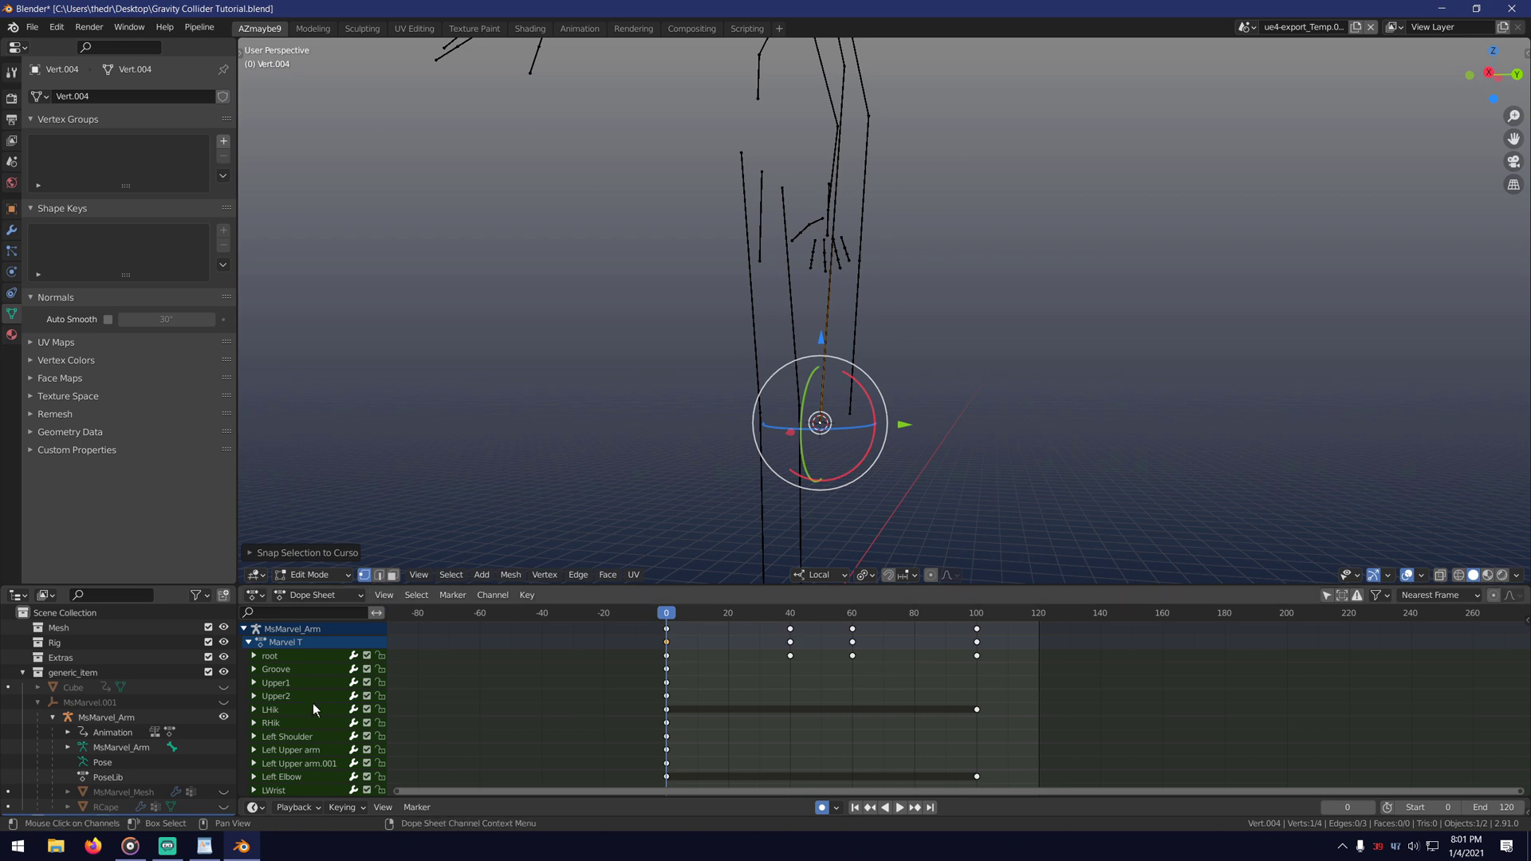
Hide the armature and assign the chain's topmost vertex to a new vertex group named 0.
click(220, 719)
scroll(461, 483, down, 2)
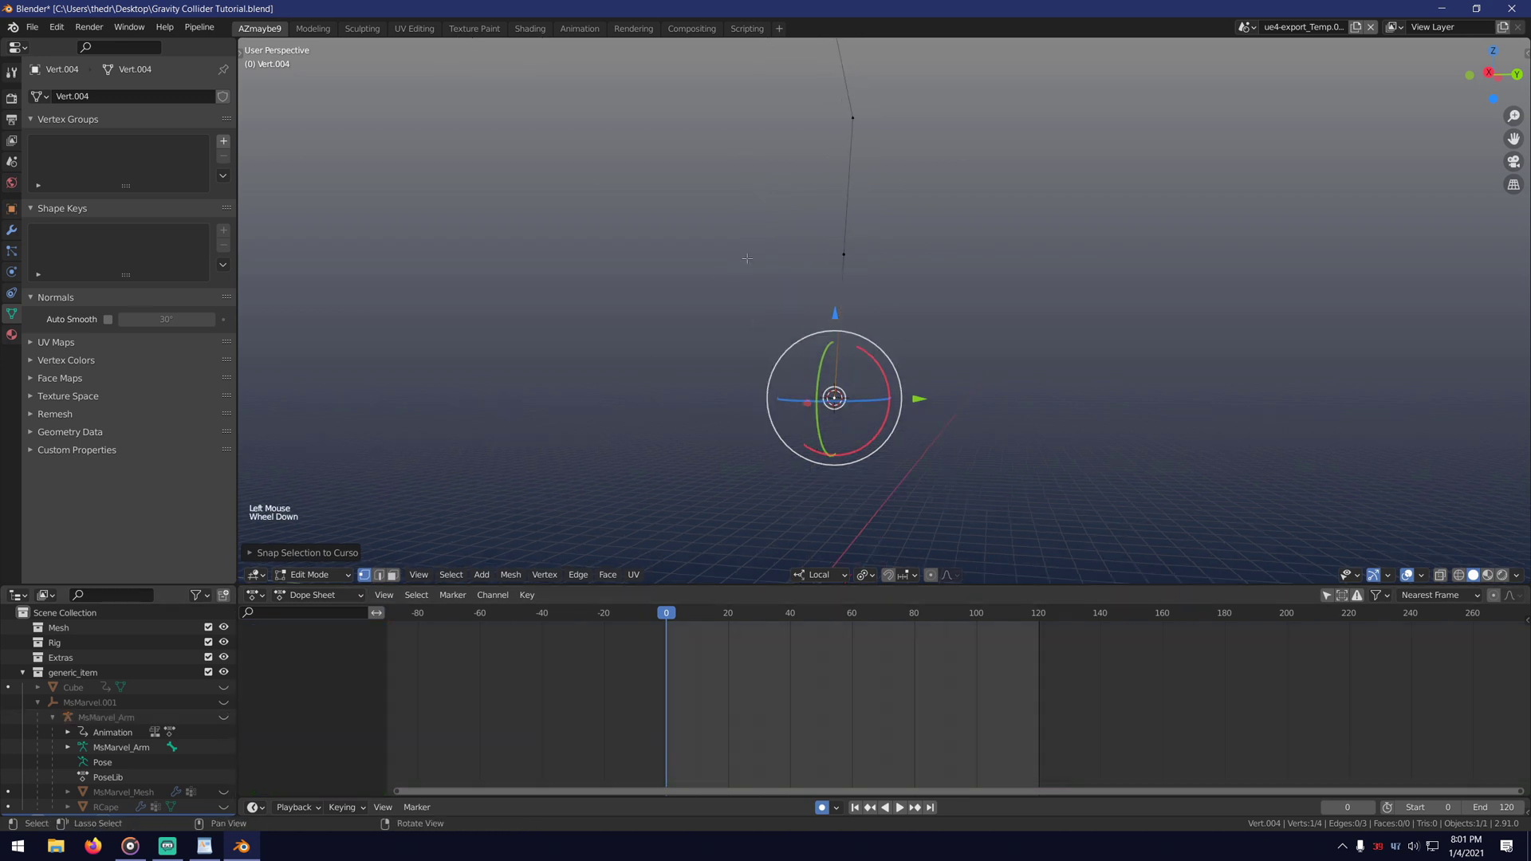
middle_drag(622, 455, 795, 427)
click(867, 223)
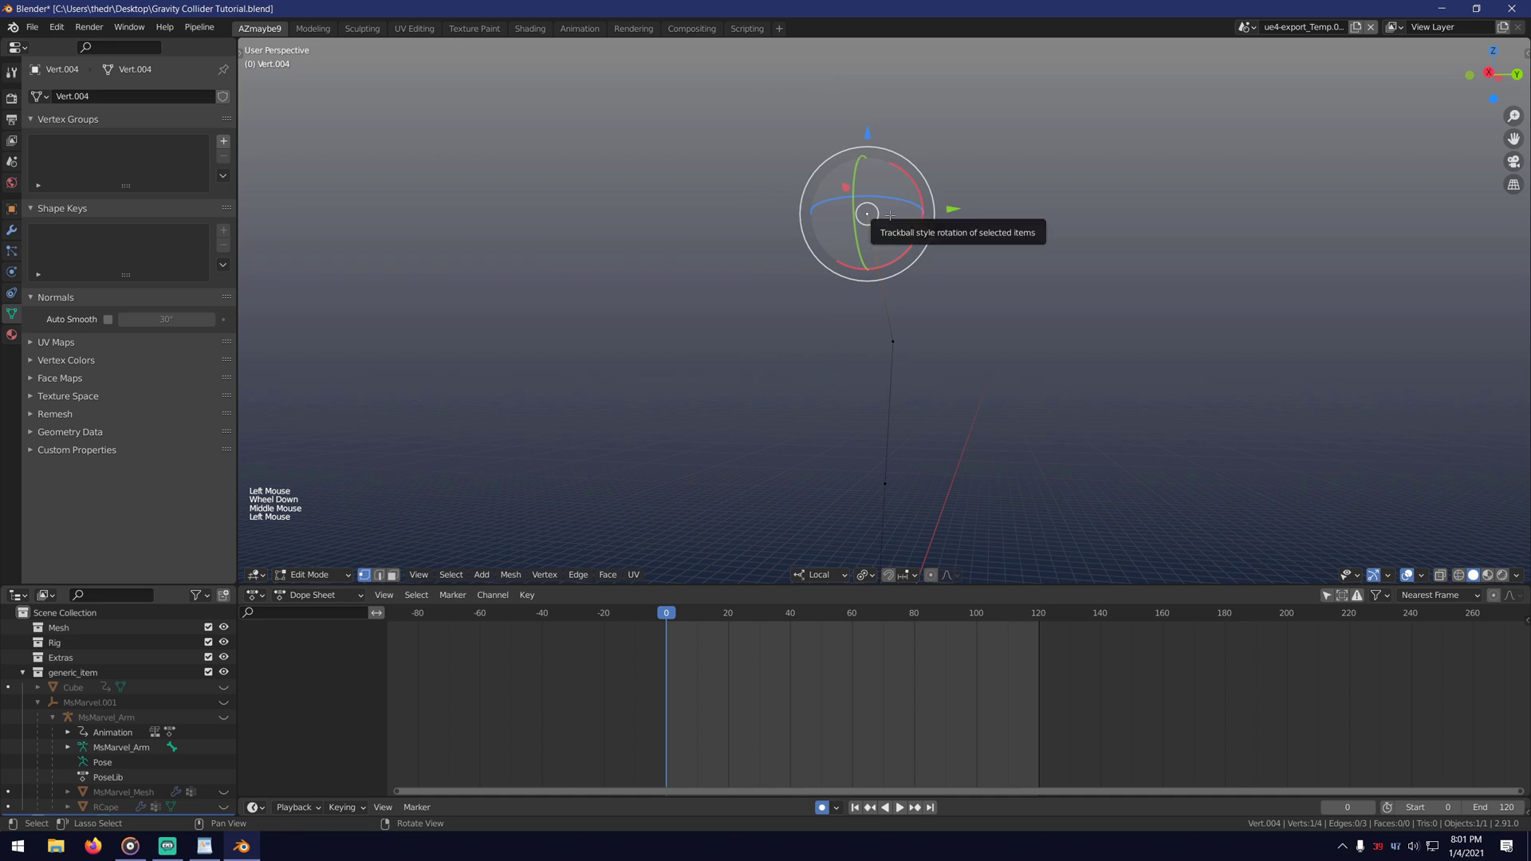
click(223, 142)
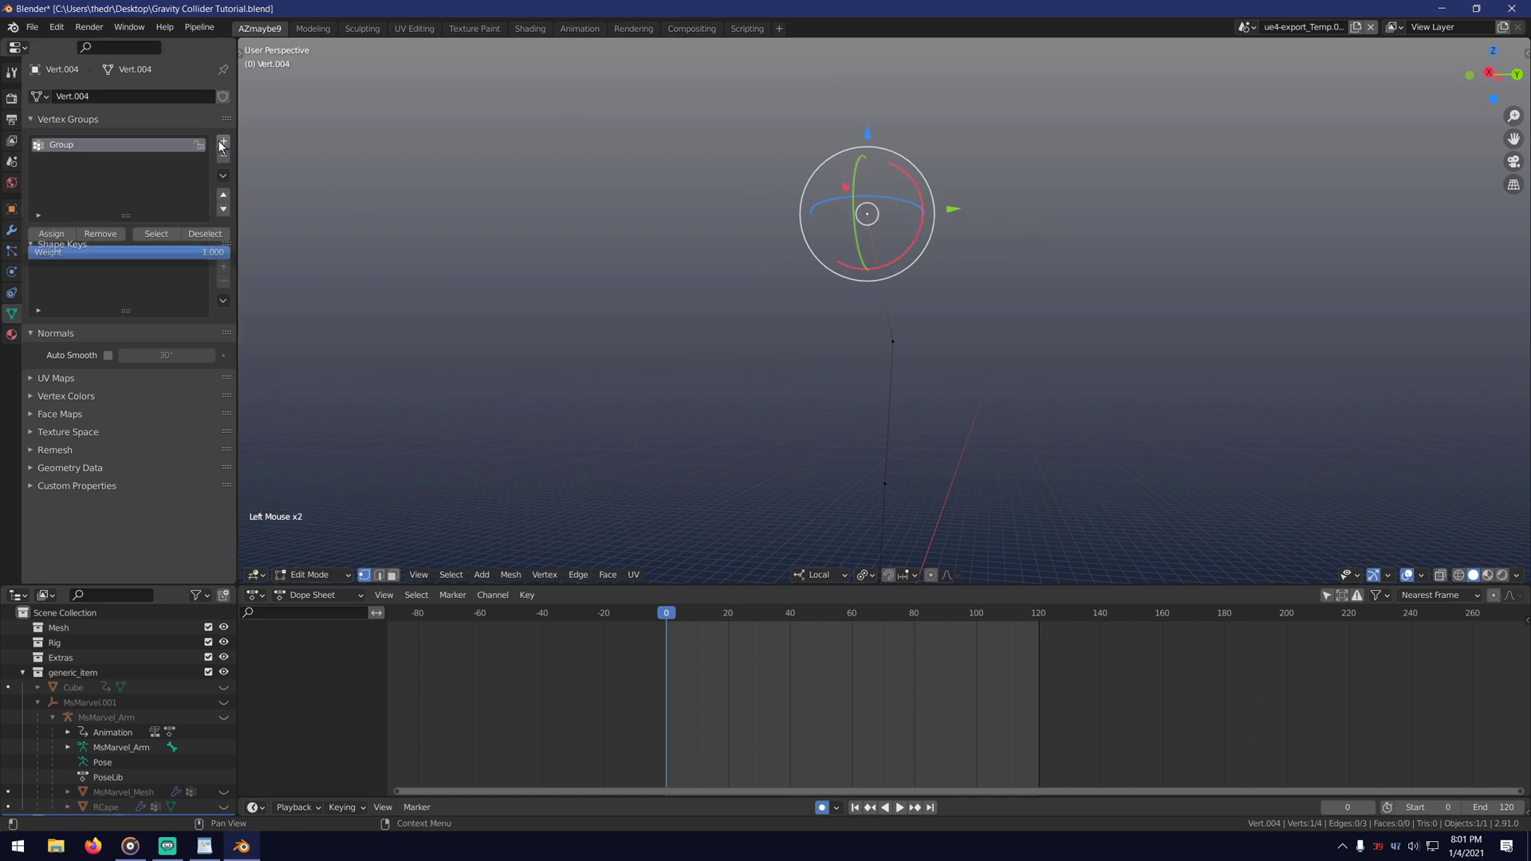
double_click(59, 144)
text(0)
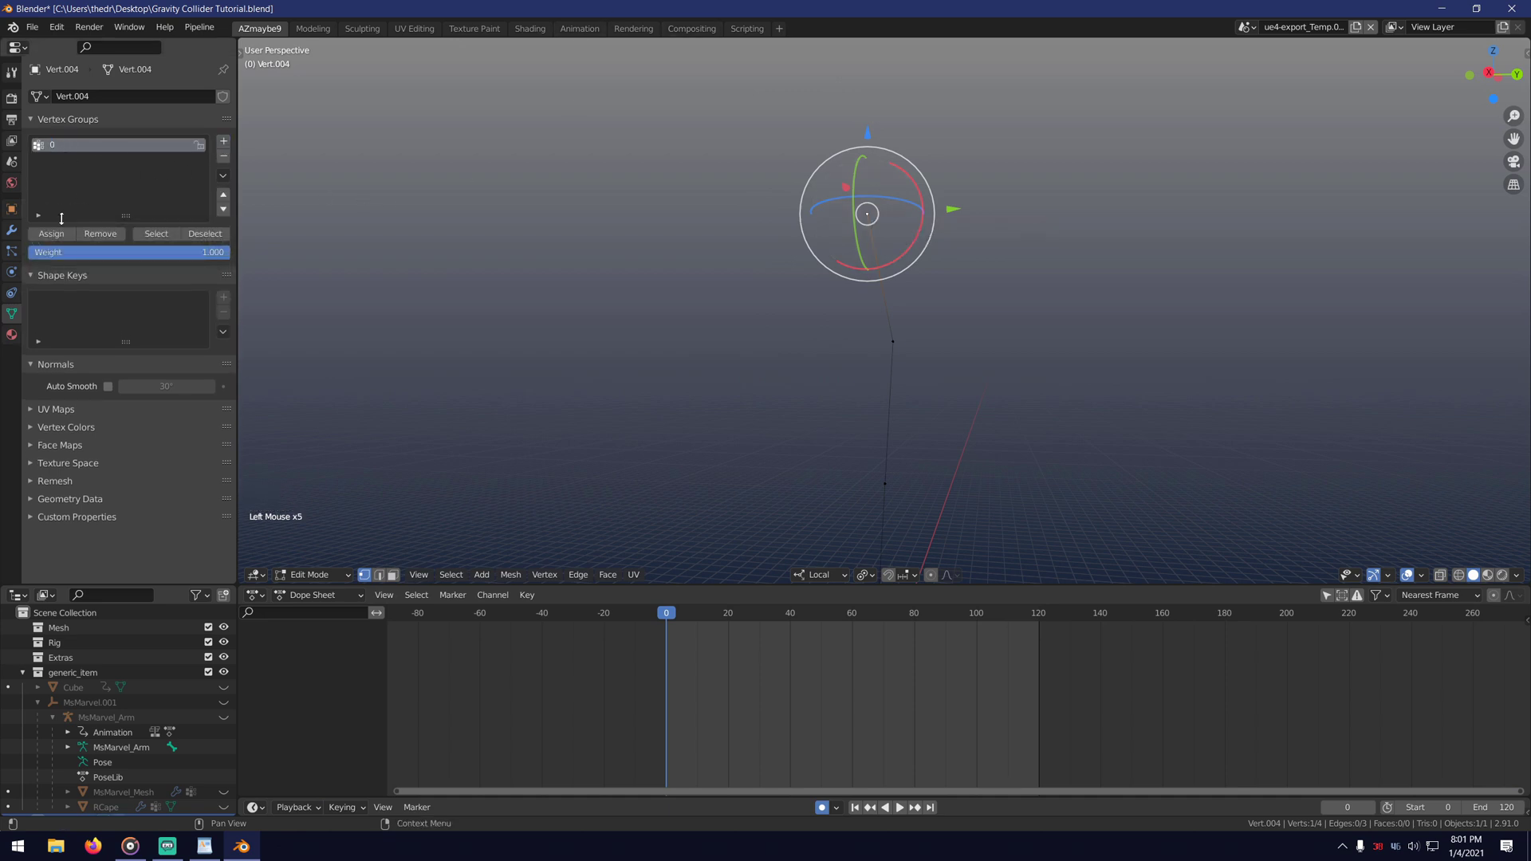
click(51, 234)
Assign the chain's second vertex to a new vertex group named 1.
click(893, 342)
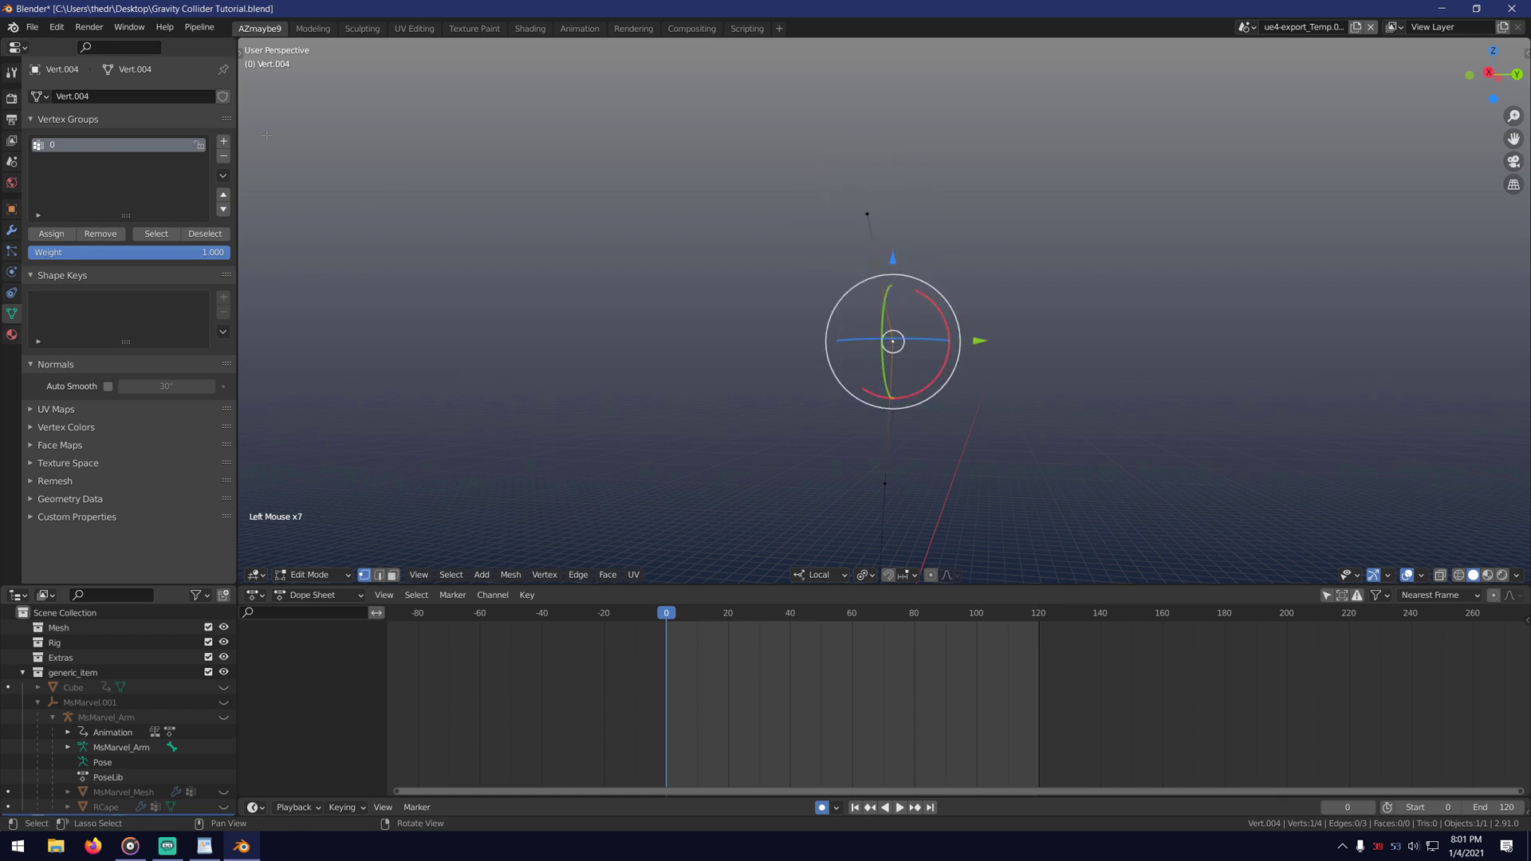
click(223, 141)
double_click(70, 160)
text(1)
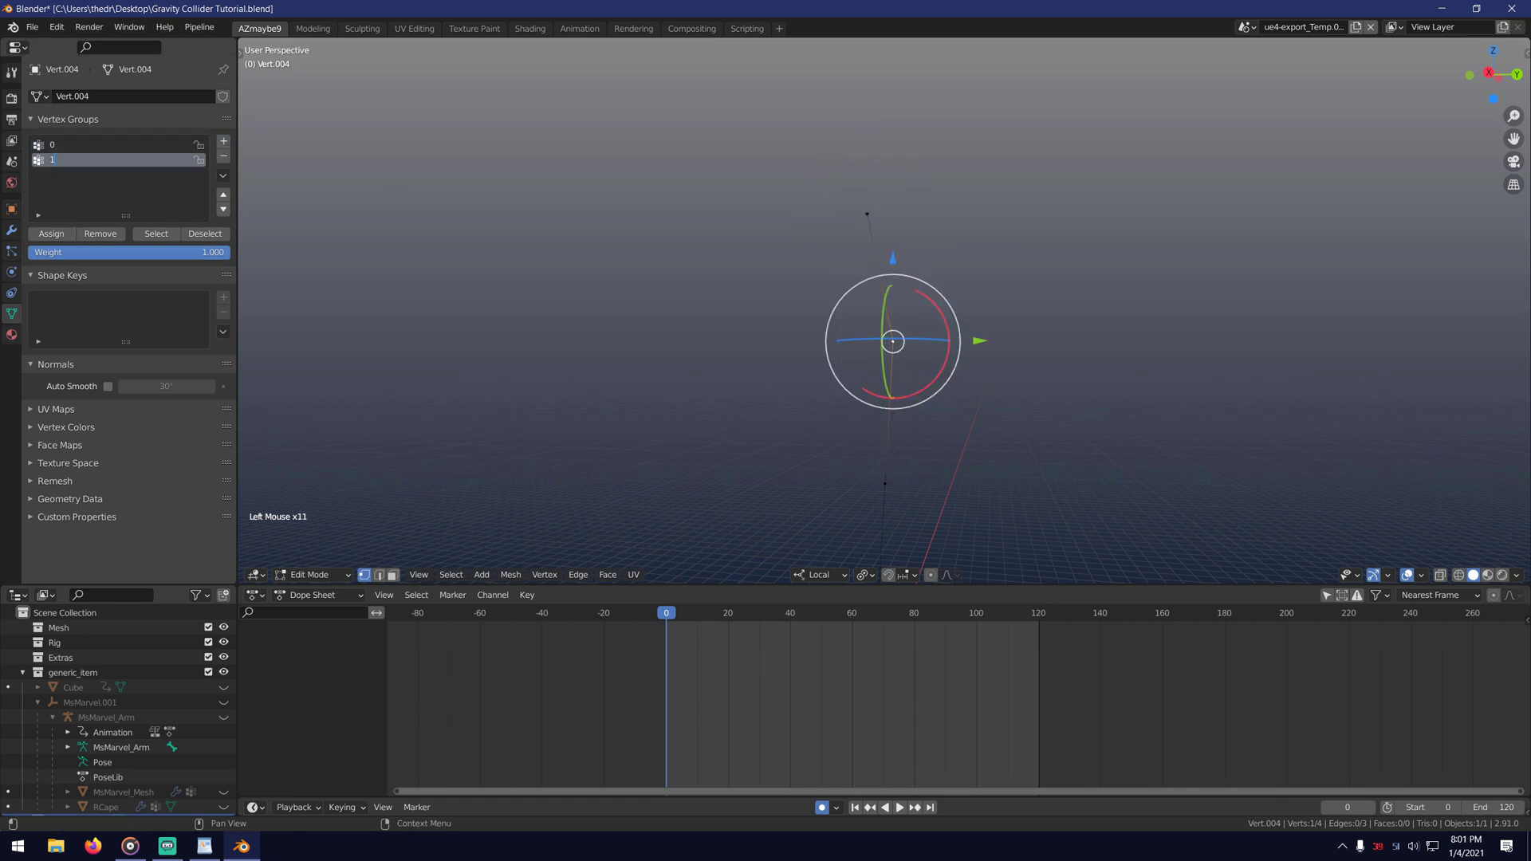
click(71, 234)
Assign the chain's third vertex to a new vertex group named 2.
click(880, 474)
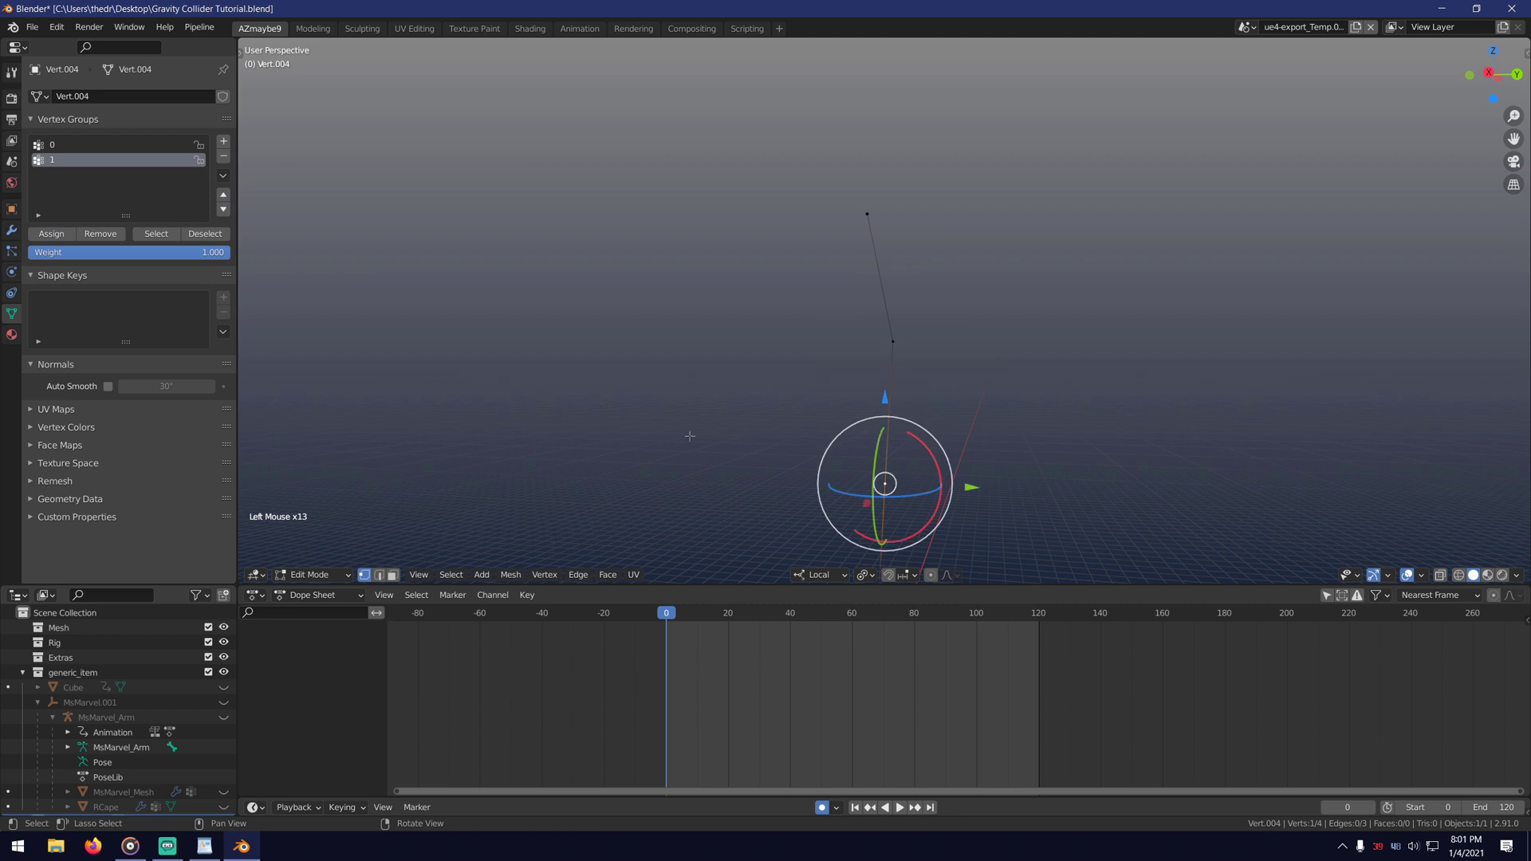
click(223, 142)
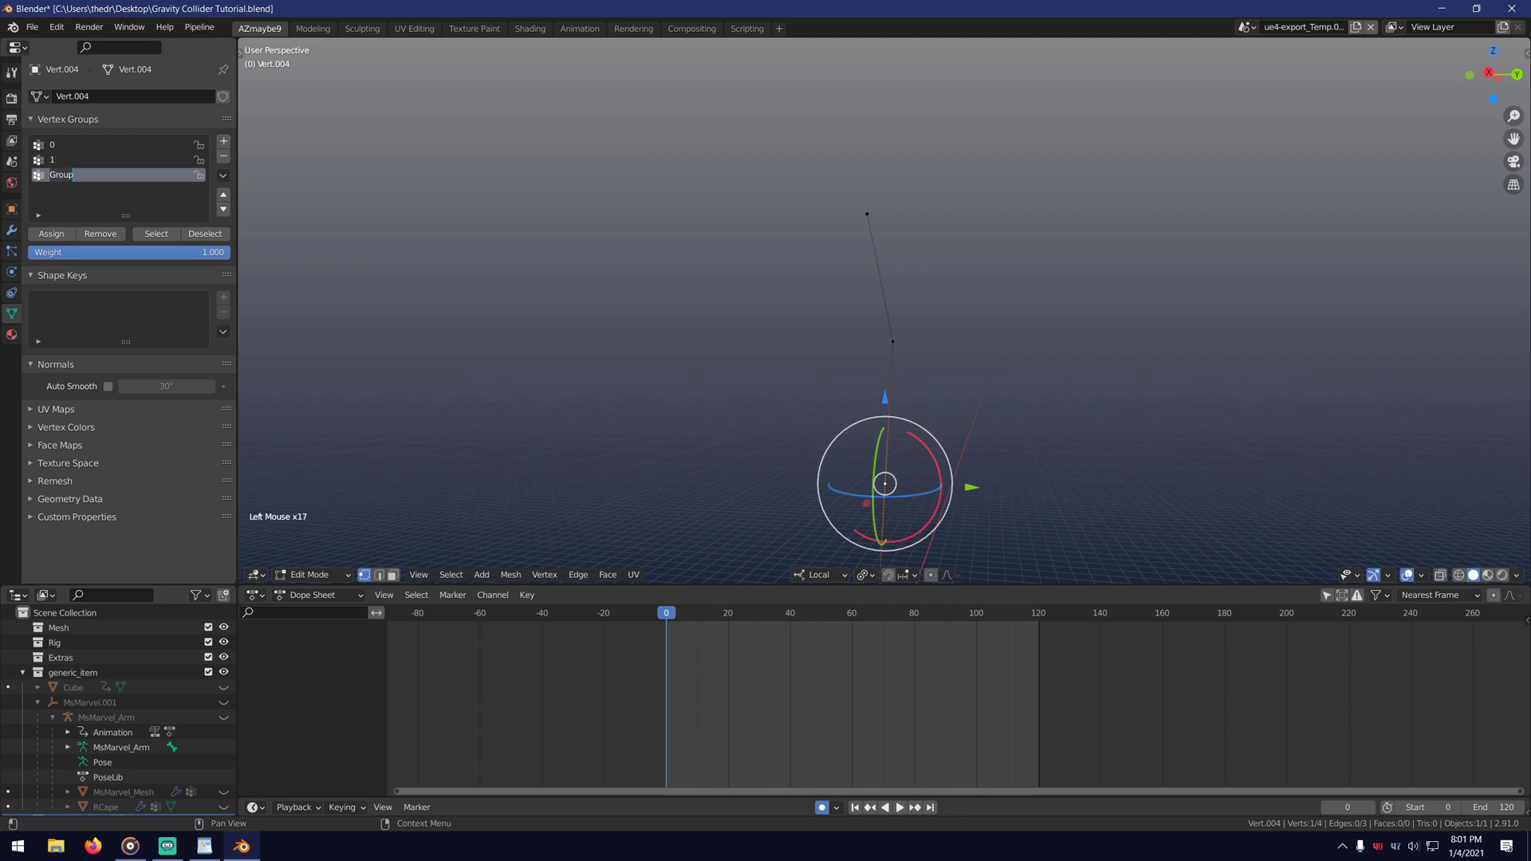
click(75, 236)
Assign the chain's last vertex to a new vertex group named 3.
middle_drag(686, 415, 603, 205)
click(784, 391)
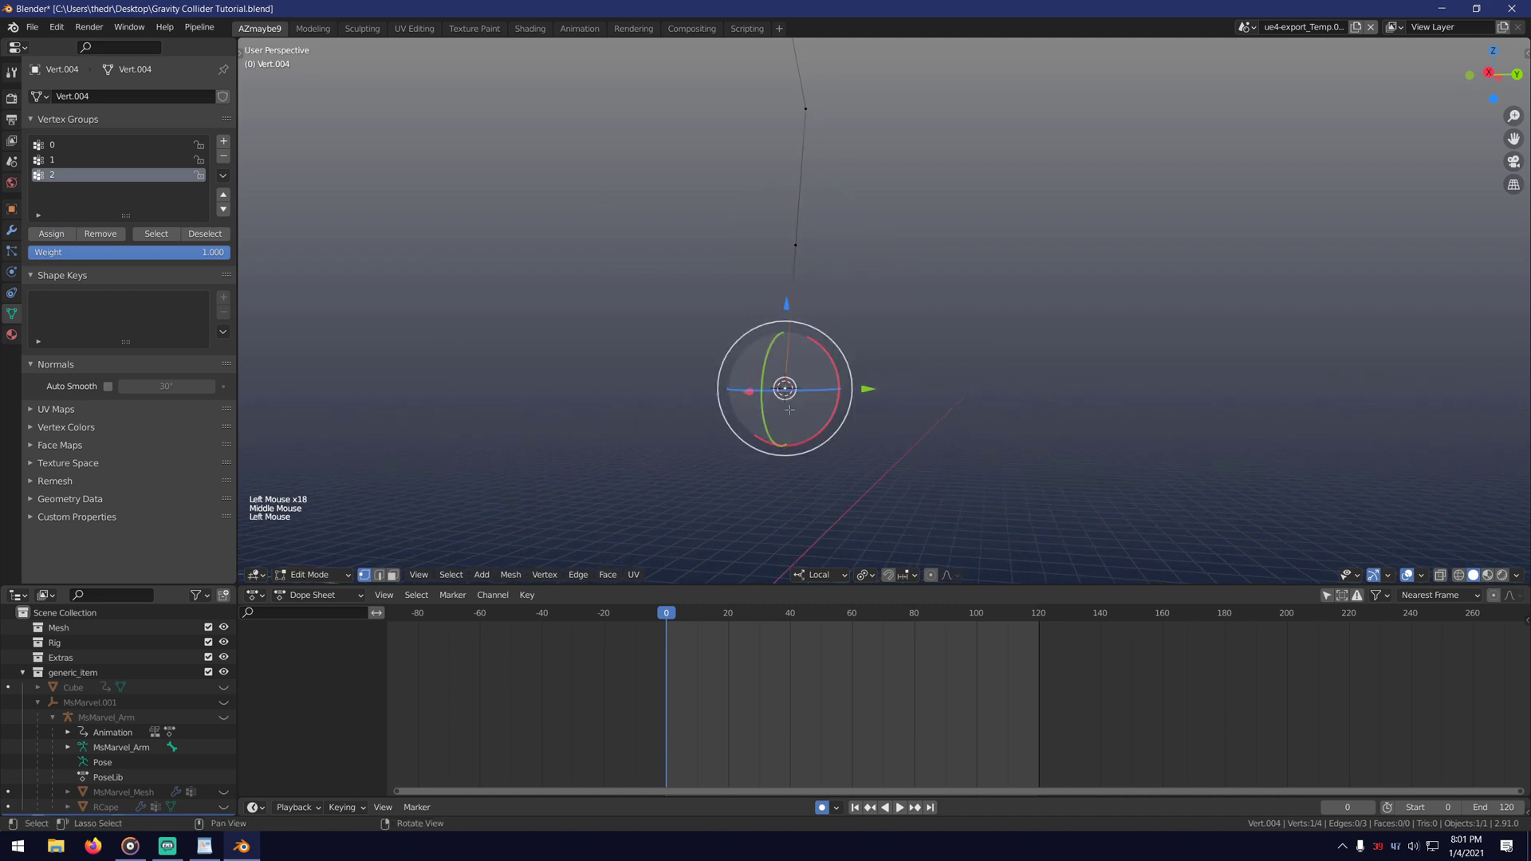
click(223, 142)
double_click(69, 190)
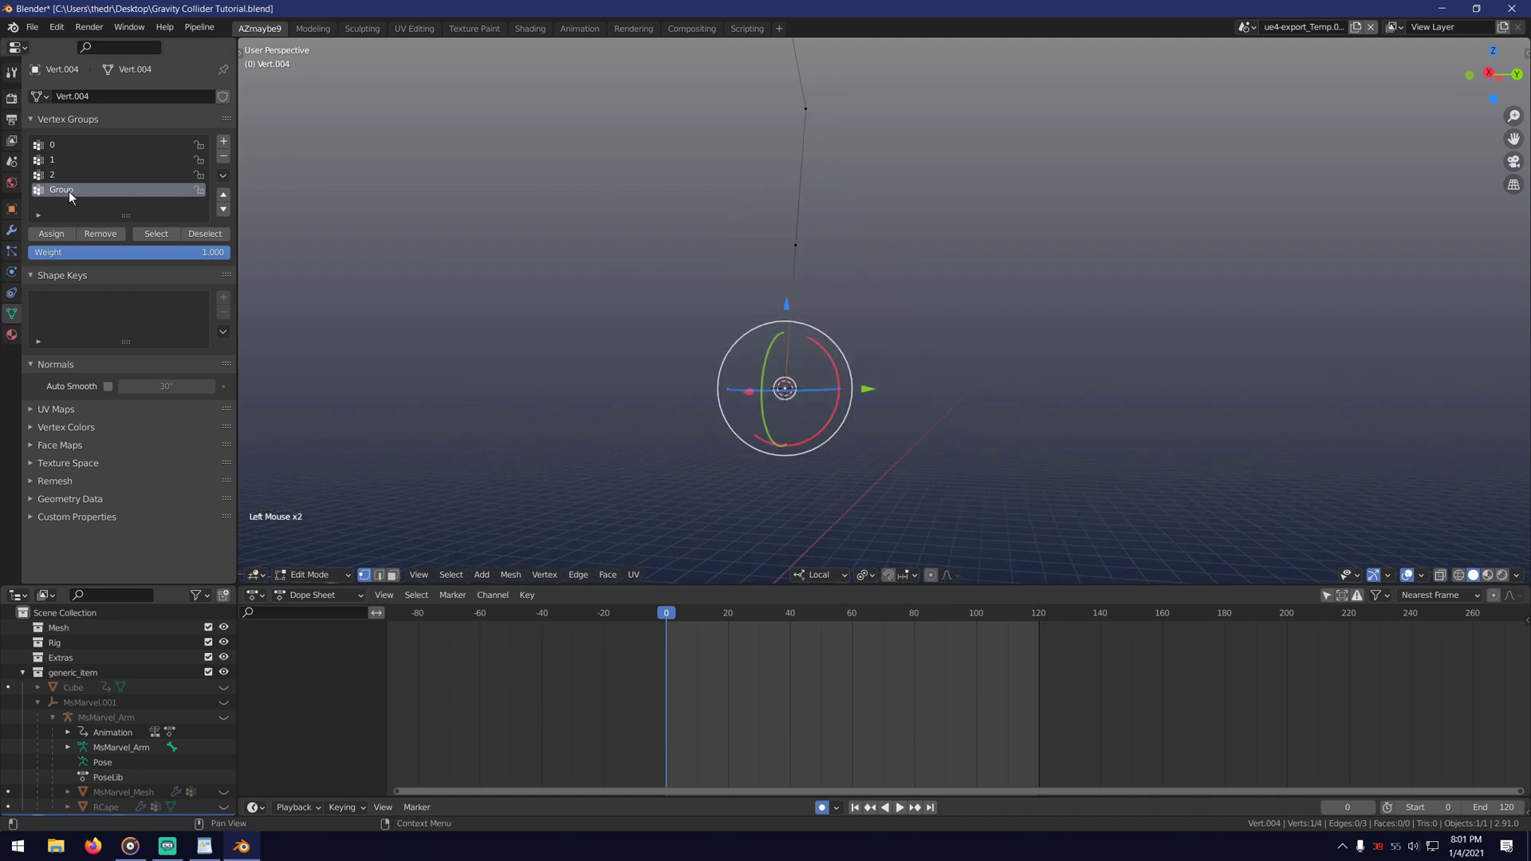
text(3)
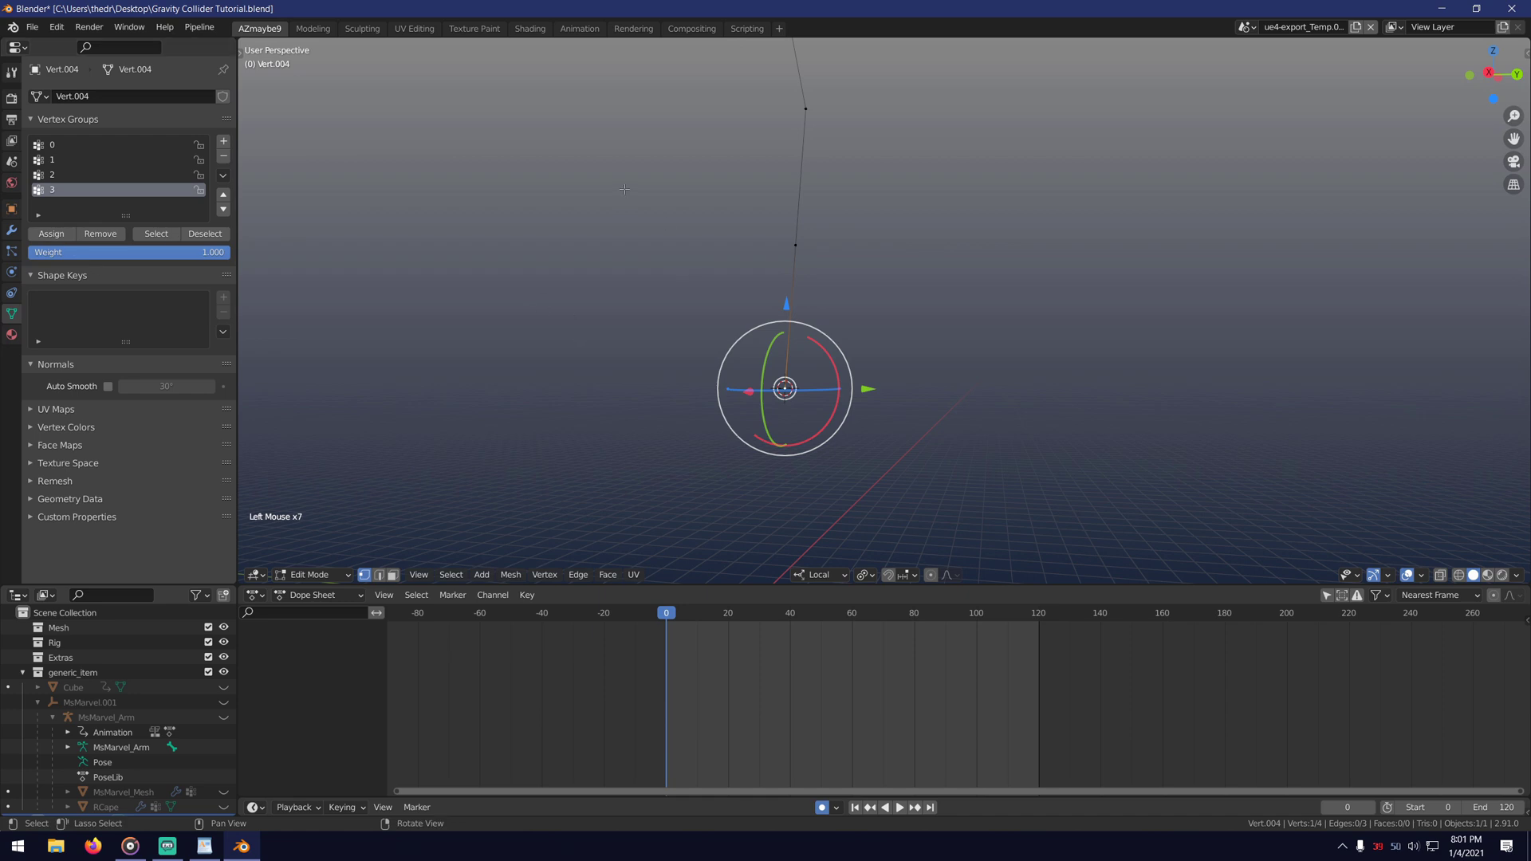
Switch to edge selection and snap the 3D cursor to the middle of the chain's top edge.
middle_drag(625, 190, 852, 309)
click(852, 309)
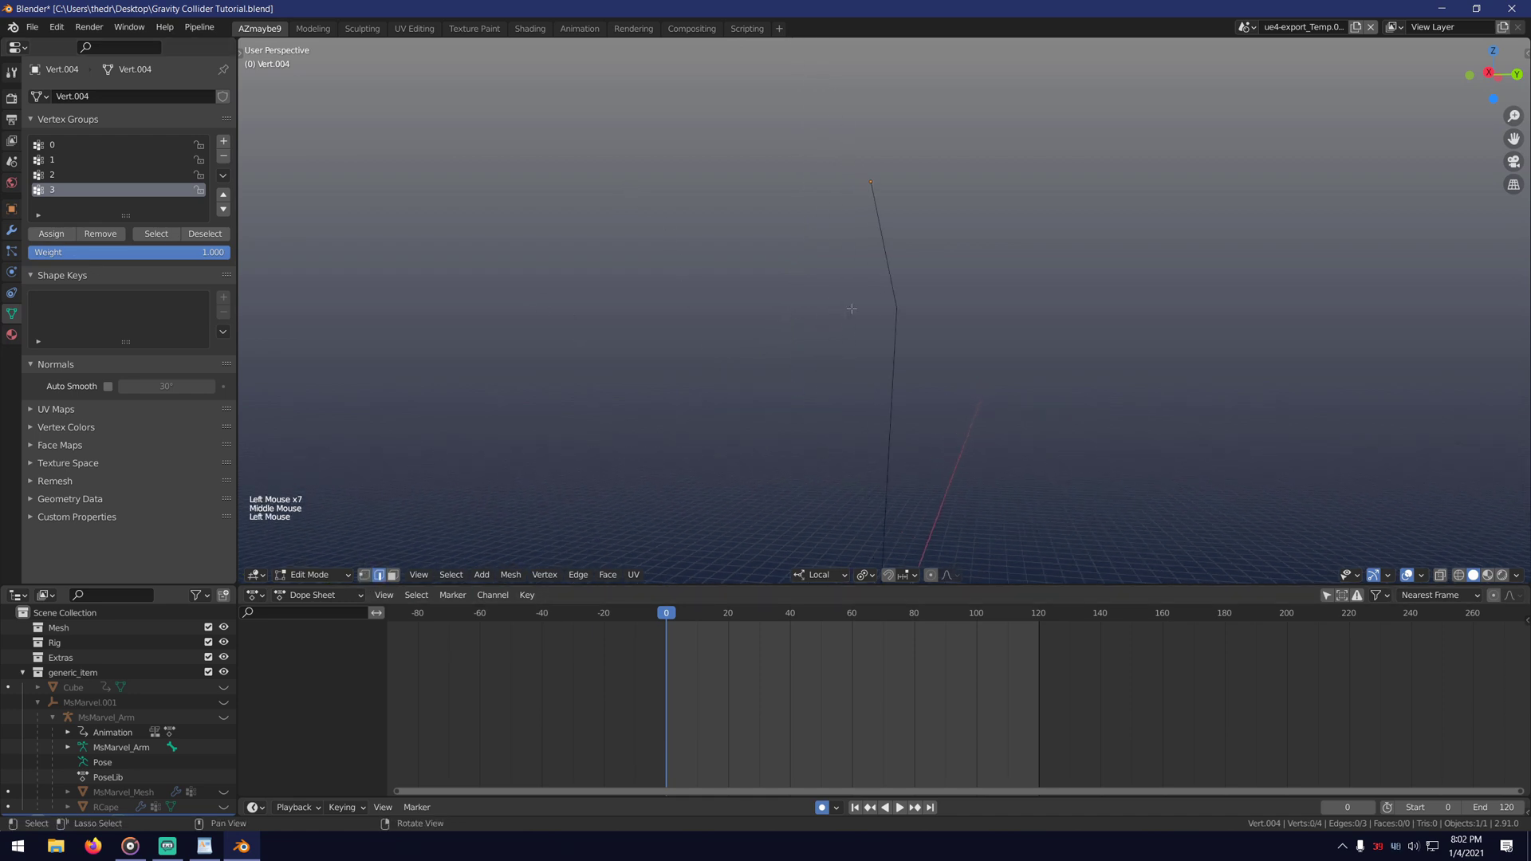
click(878, 263)
key(q)
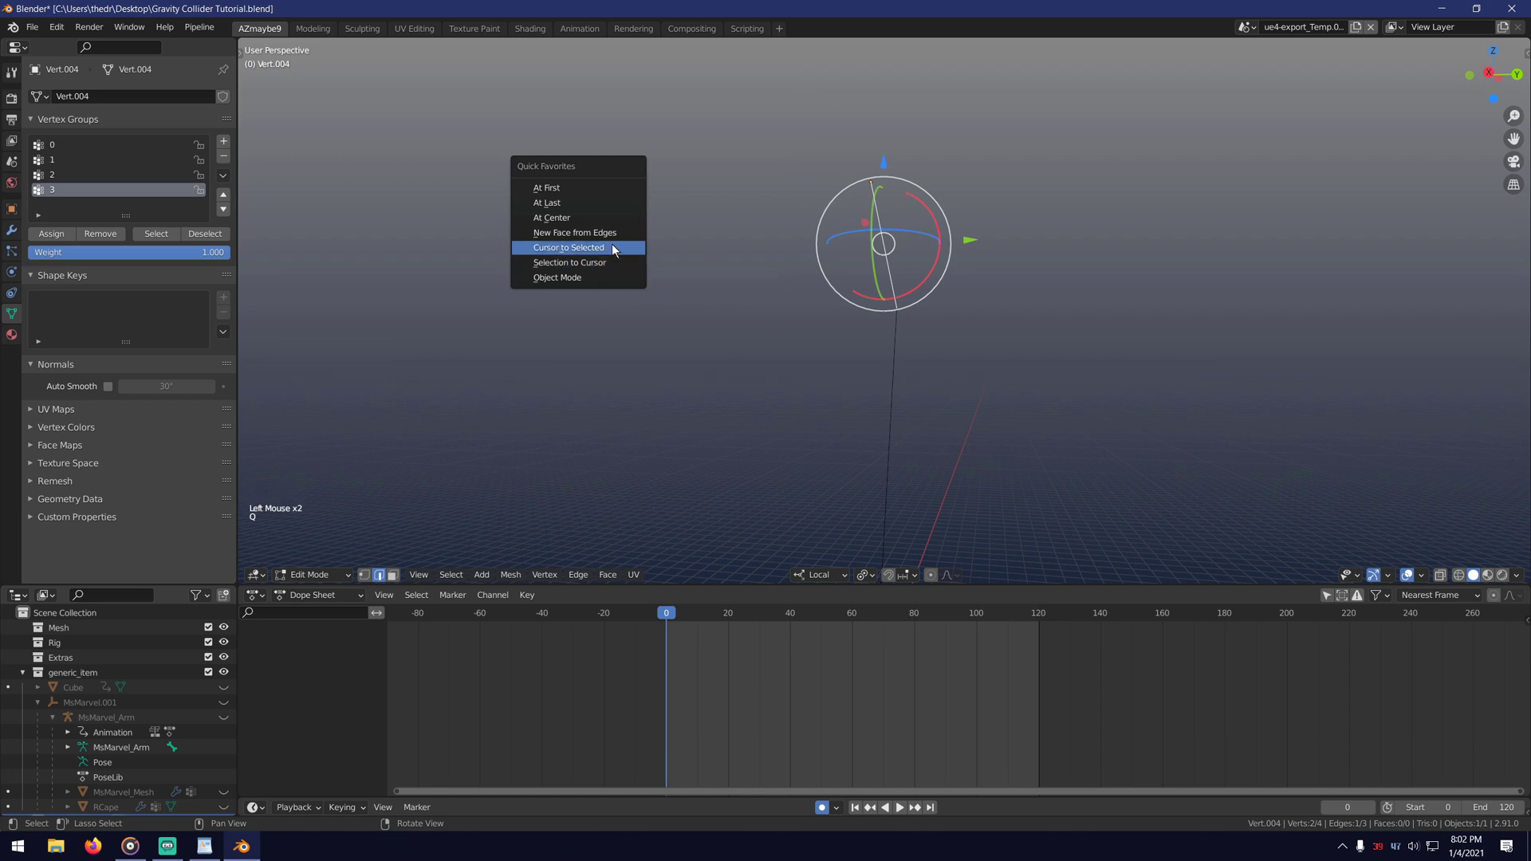
click(568, 247)
Add a cube at the 3D cursor on the chain's top edge and enlarge it slightly.
scroll(749, 341, up, 1)
middle_drag(718, 319, 749, 340)
scroll(749, 341, up, 2)
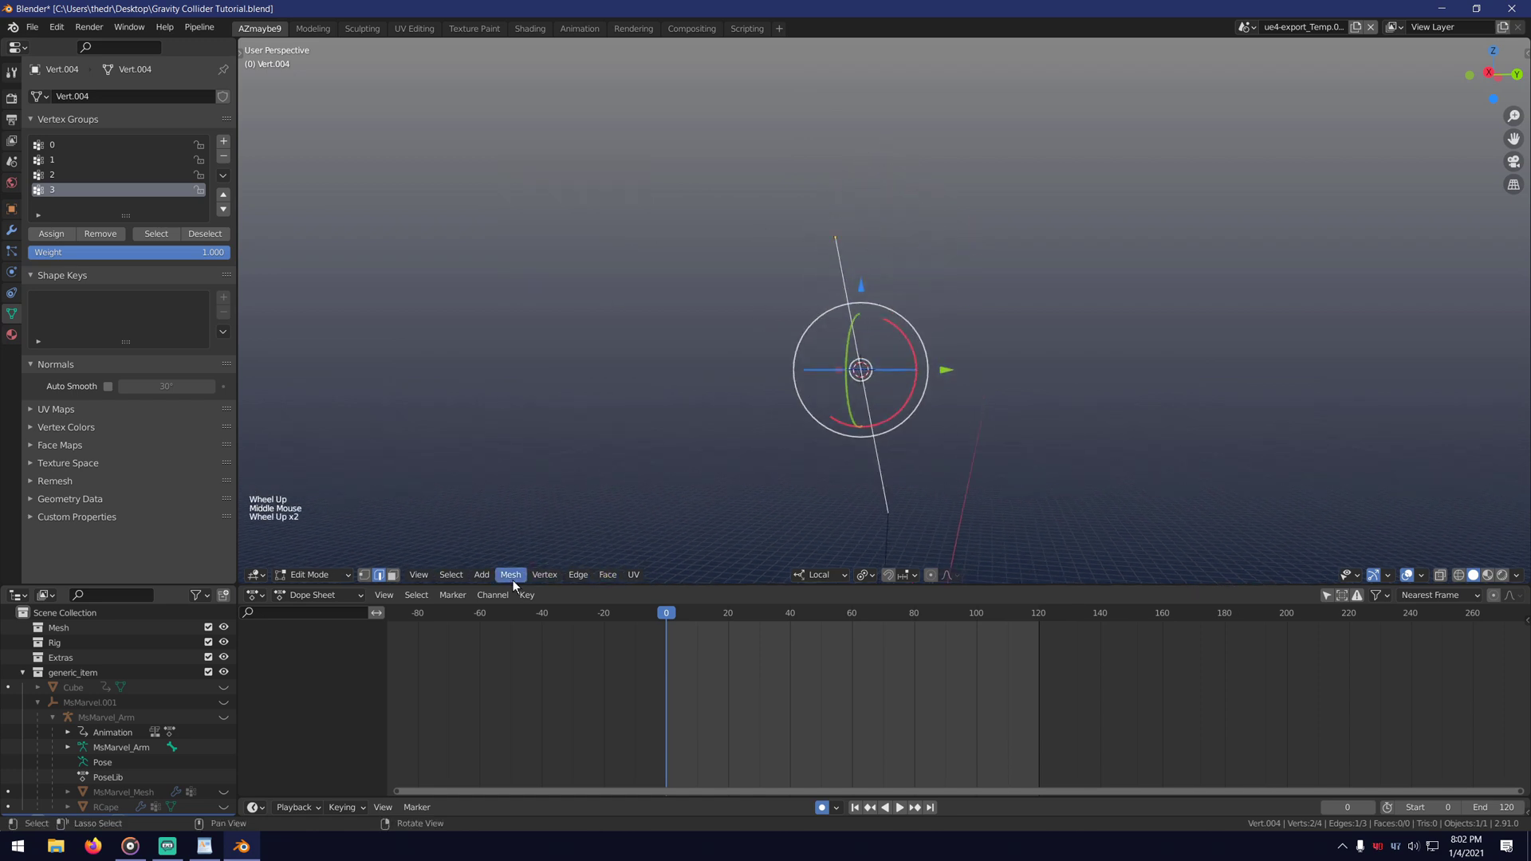
click(482, 574)
click(496, 540)
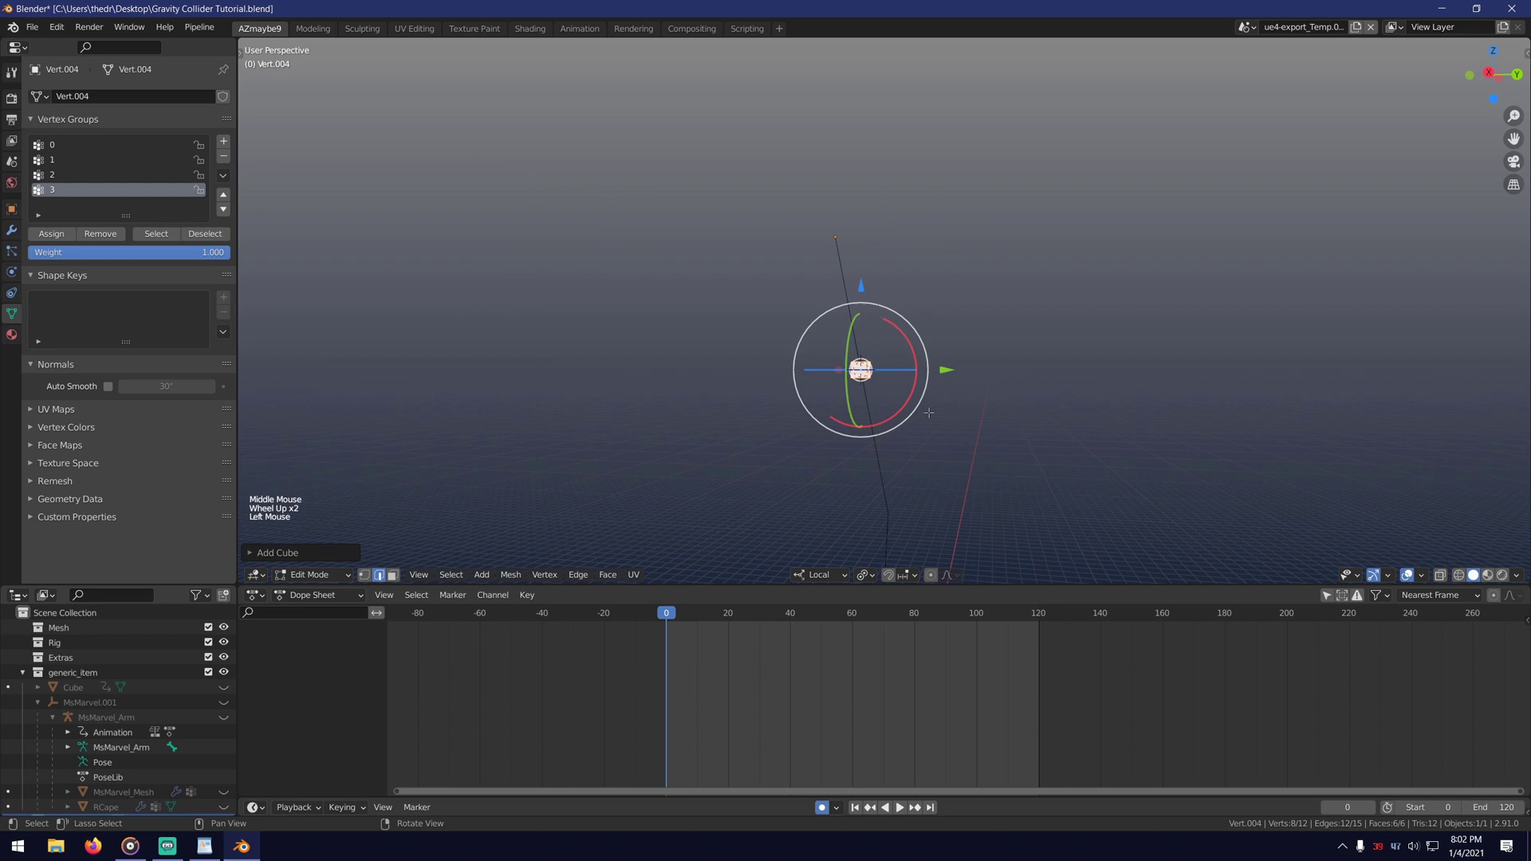
key(s)
key(Escape)
Stretch the cube along its local Z axis so it spans the length of the chain's top edge.
key(s)
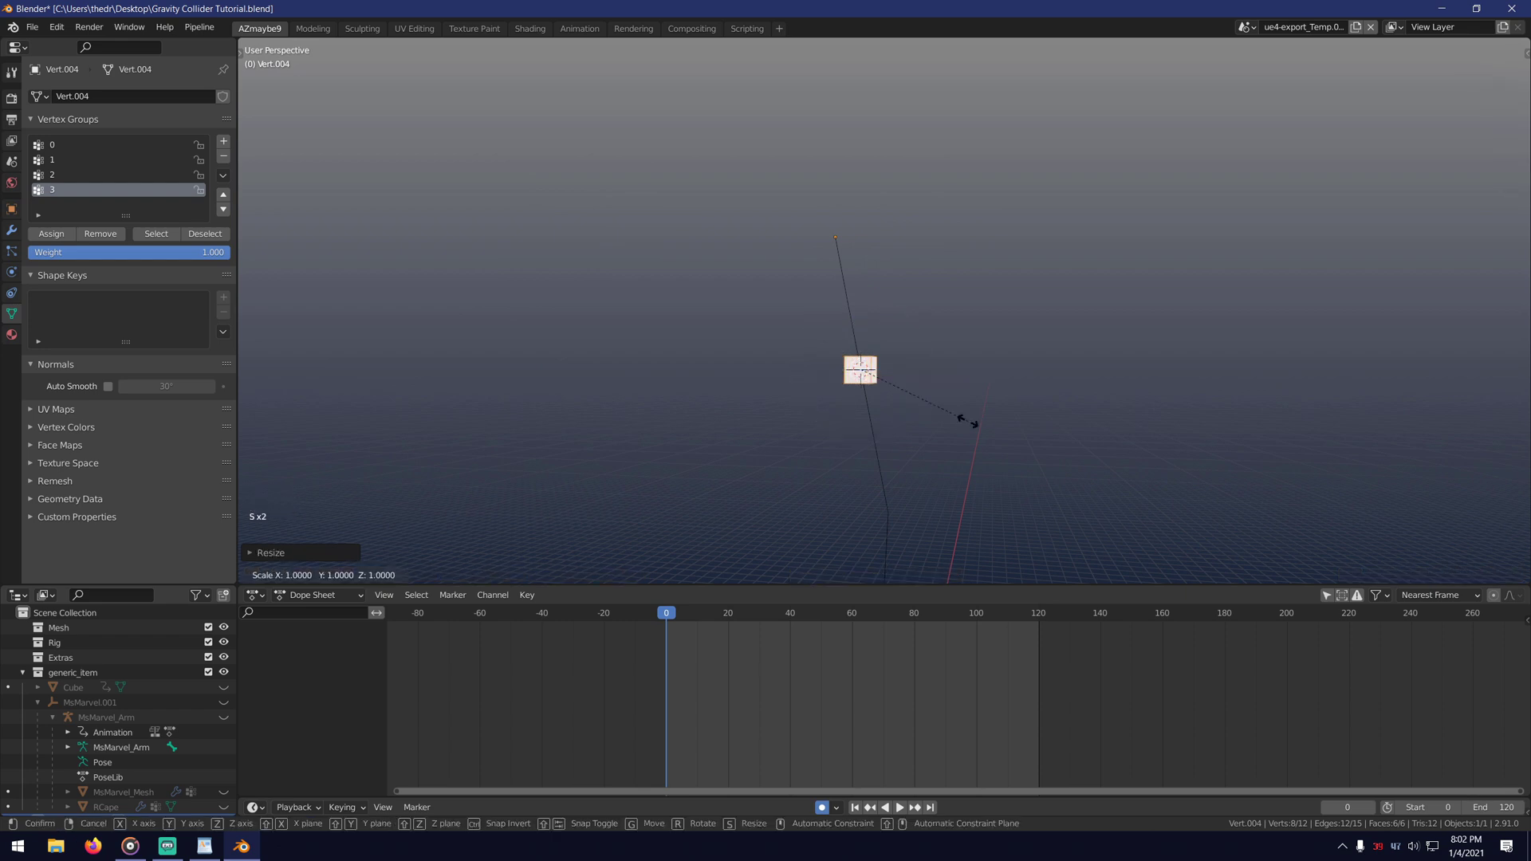
key(z)
key(z)
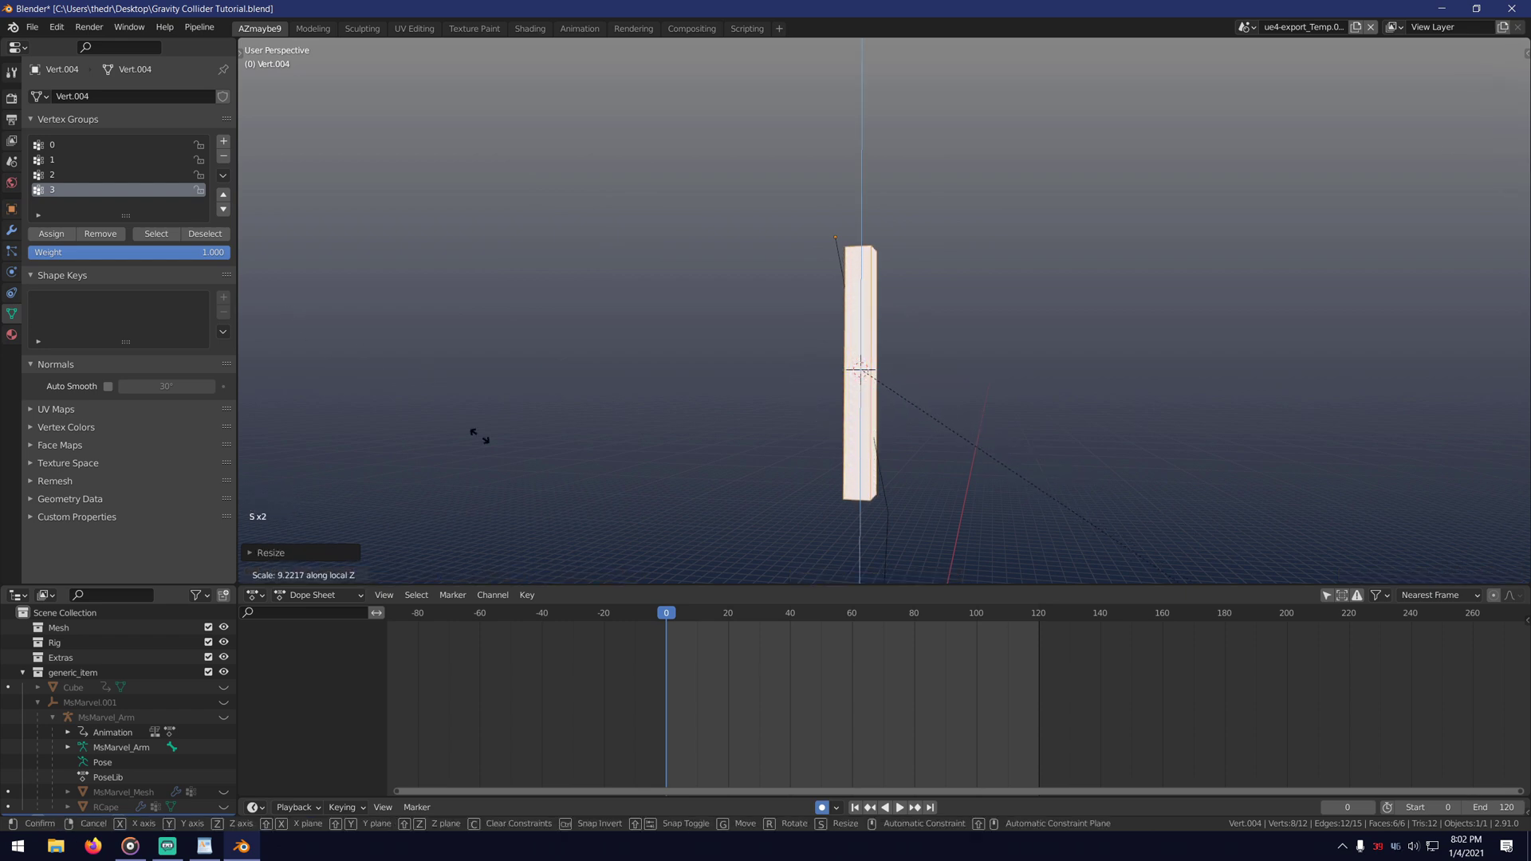
click(498, 488)
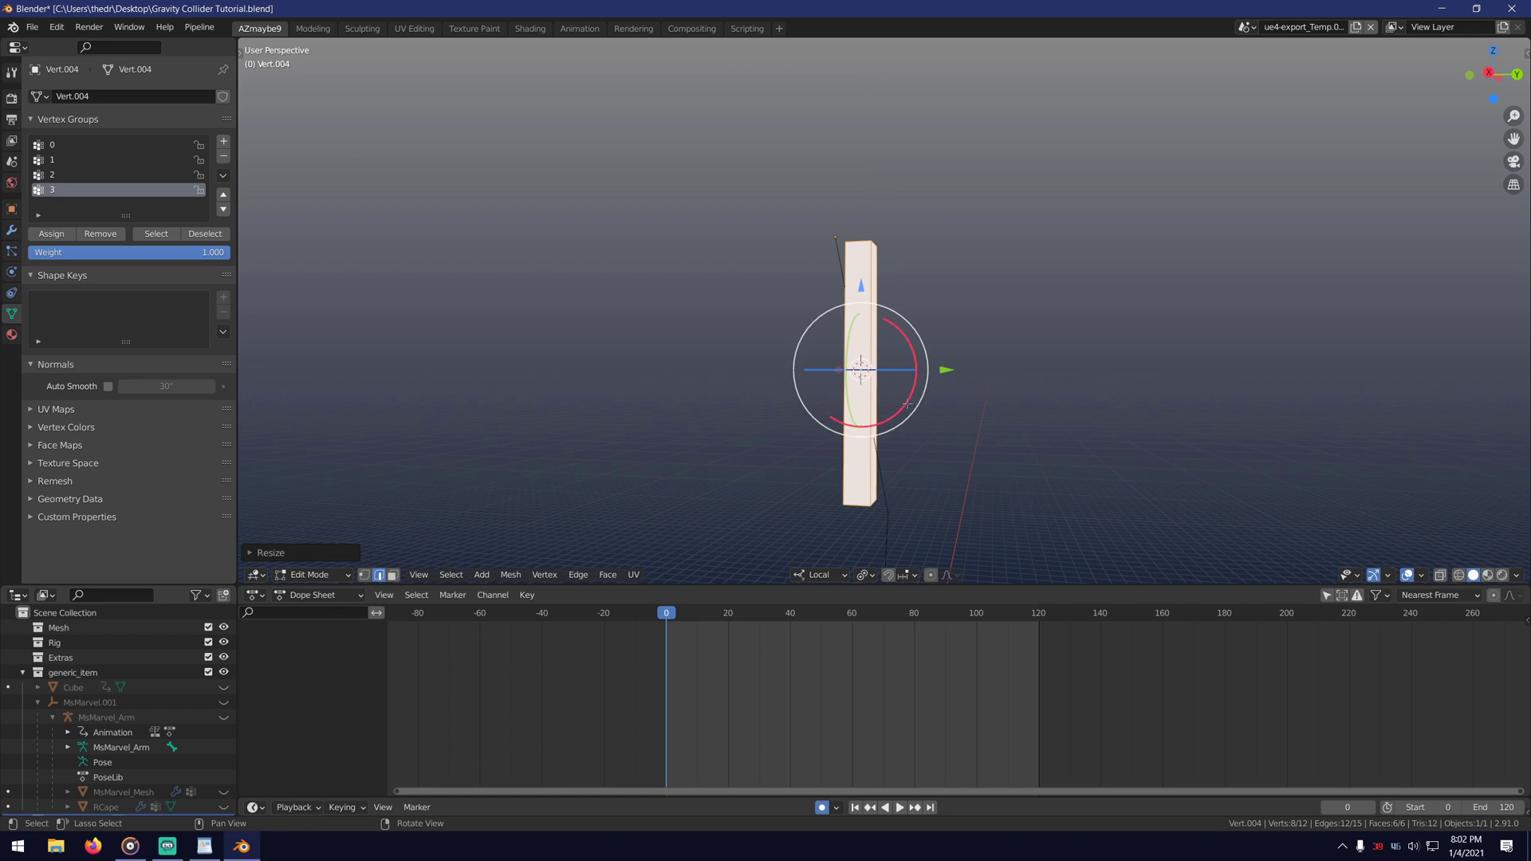
Rotate the stretched cube so it tilts in line with the chain's top edge.
drag(910, 406, 922, 391)
right_drag(921, 391, 961, 440)
scroll(961, 440, up, 2)
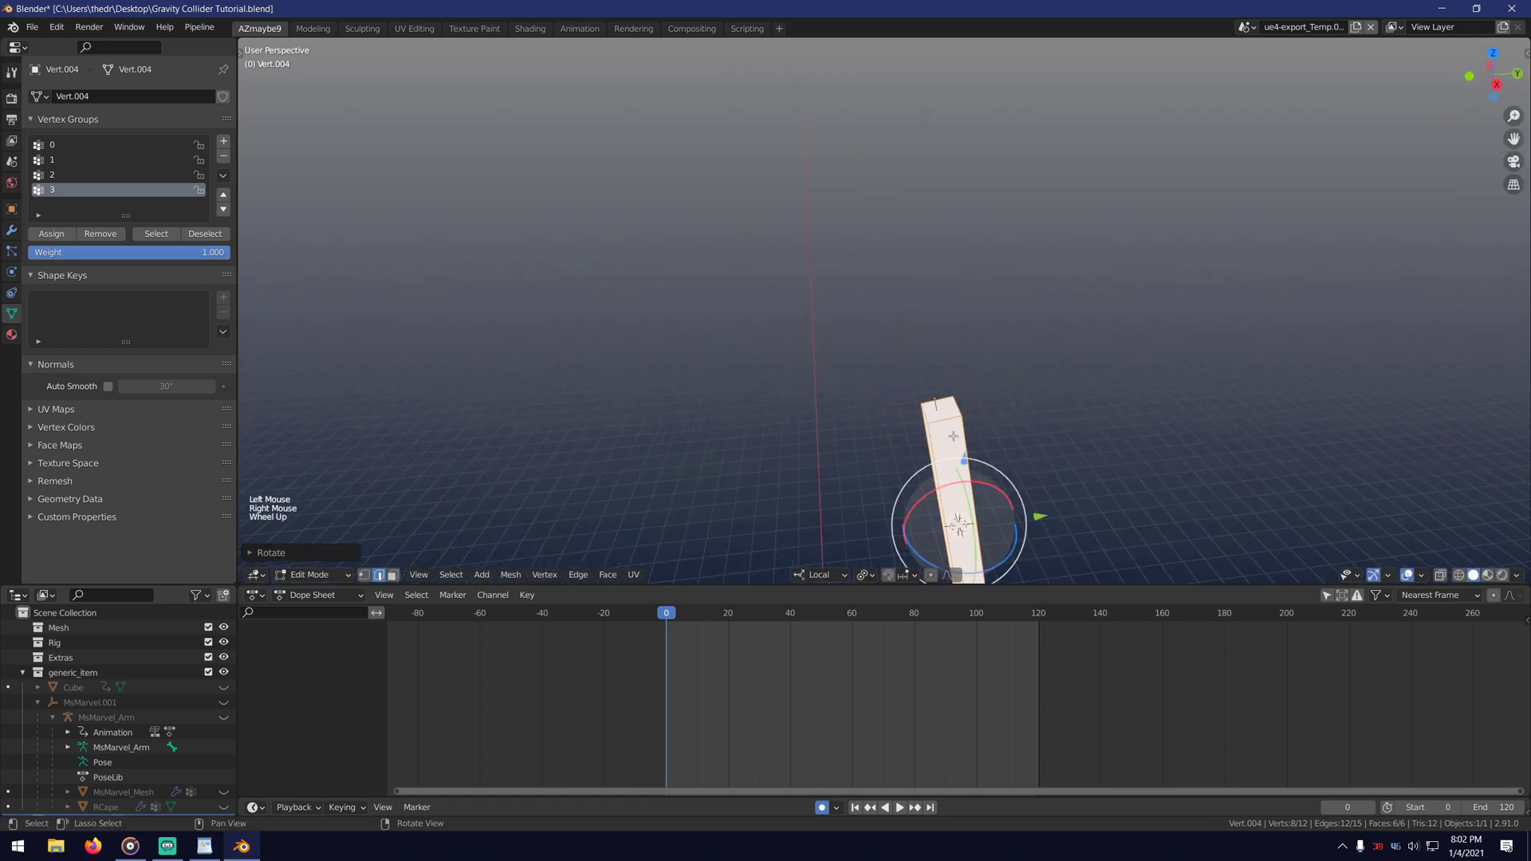
drag(1015, 556, 1008, 558)
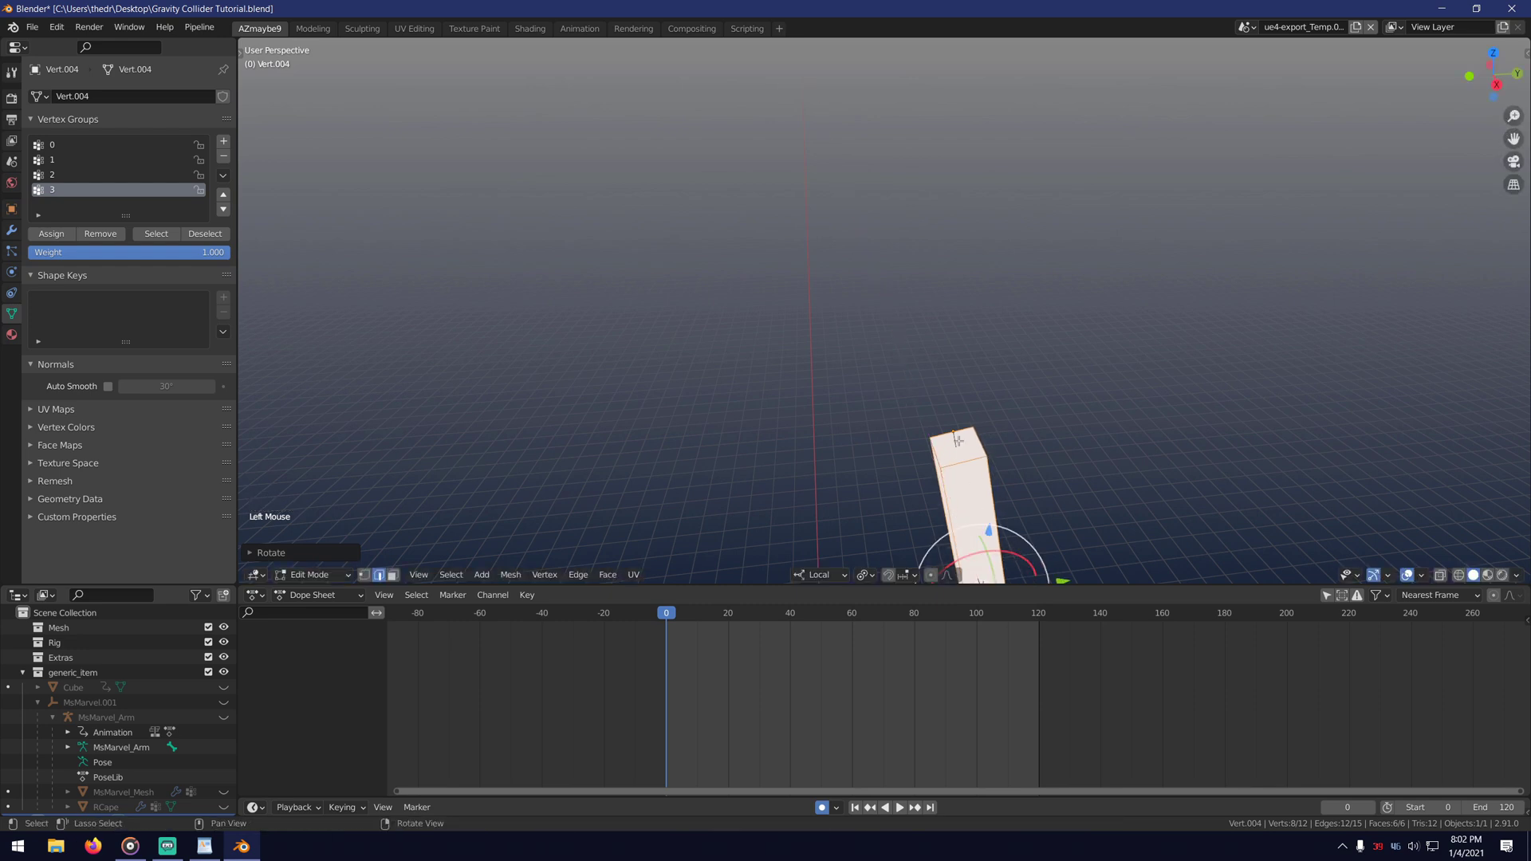
middle_drag(1007, 559, 957, 503)
Switch to face selection and subdivide the upper end face of the stretched cube.
click(392, 575)
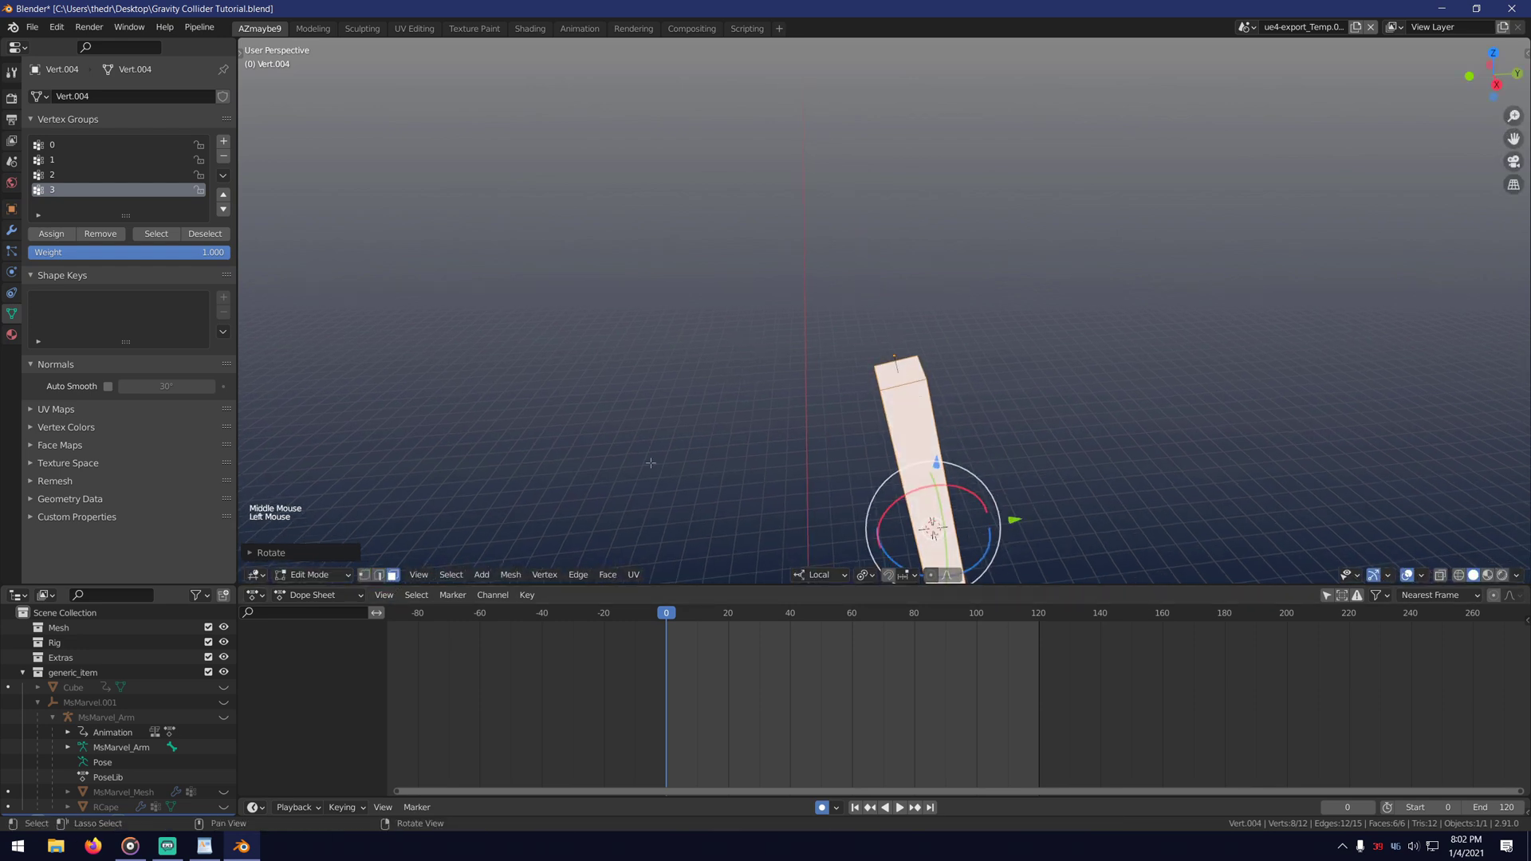
click(883, 374)
right_click(618, 359)
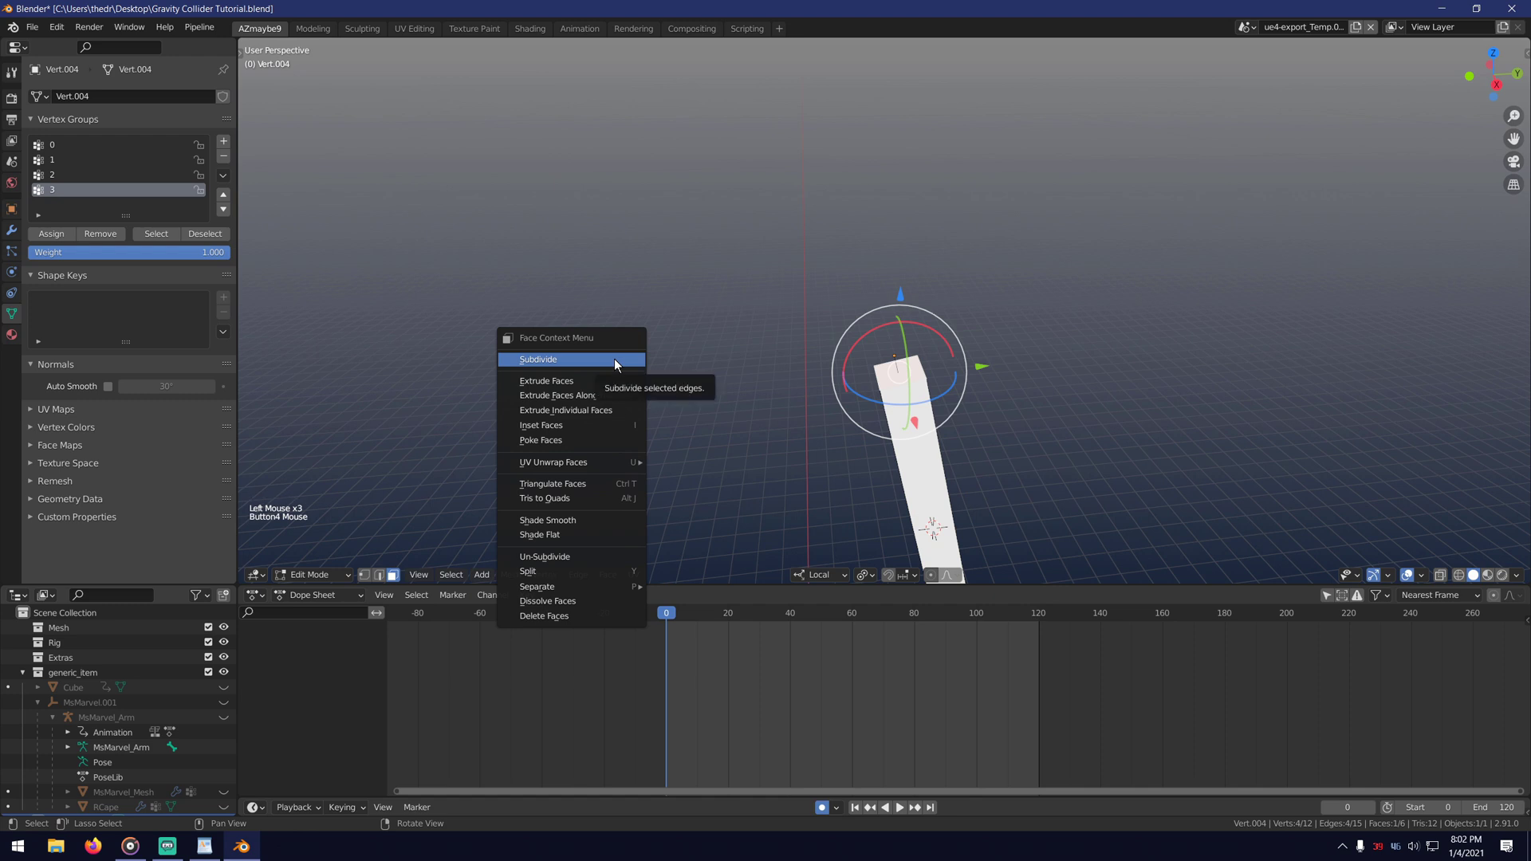
click(615, 365)
Subdivide the lower end face of the stretched cube.
right_drag(759, 441, 752, 271)
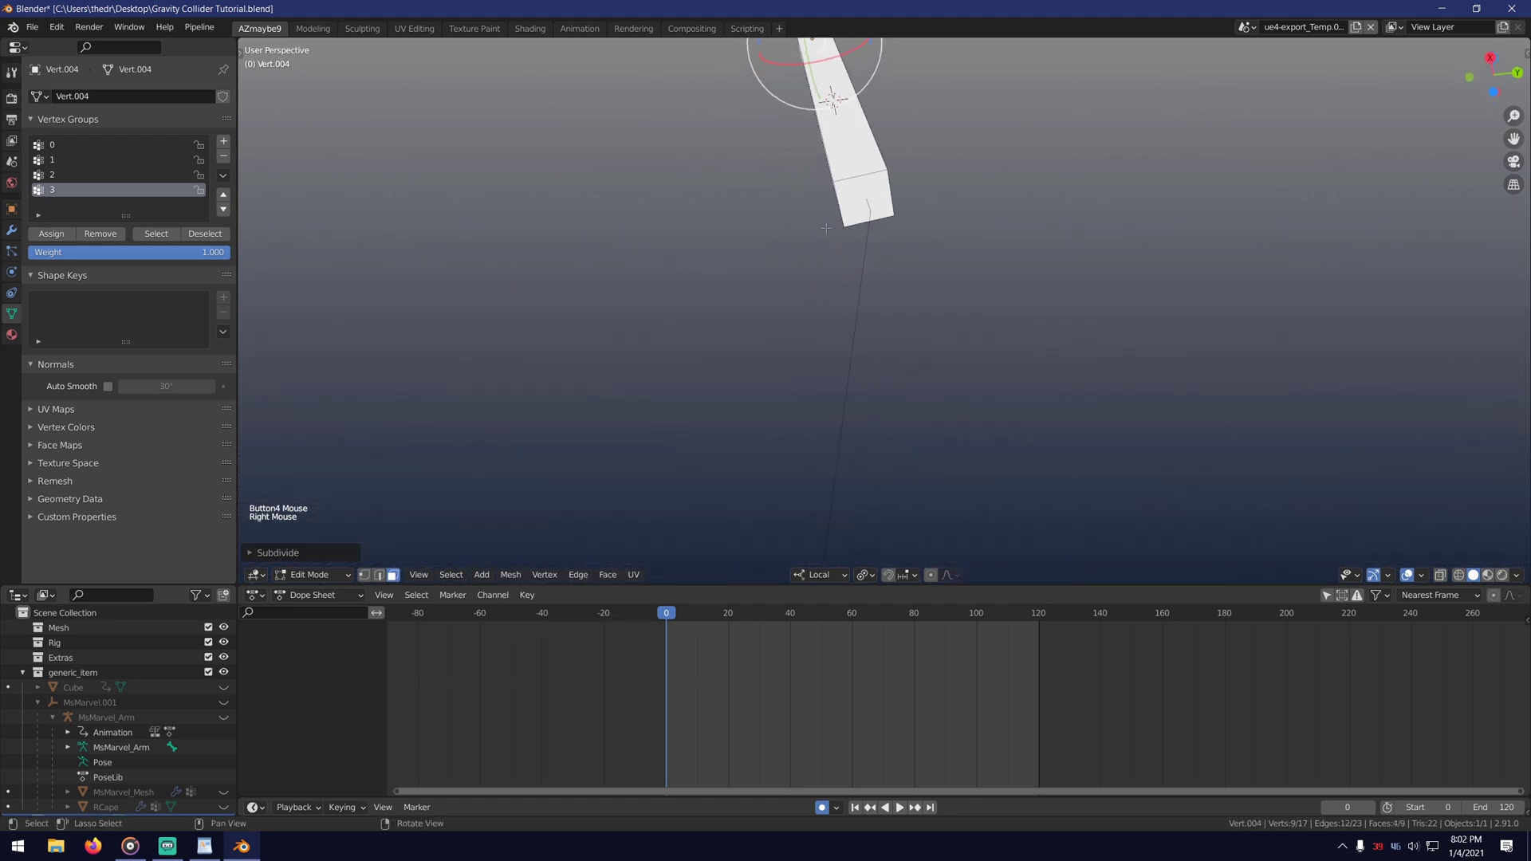
click(860, 203)
click(580, 576)
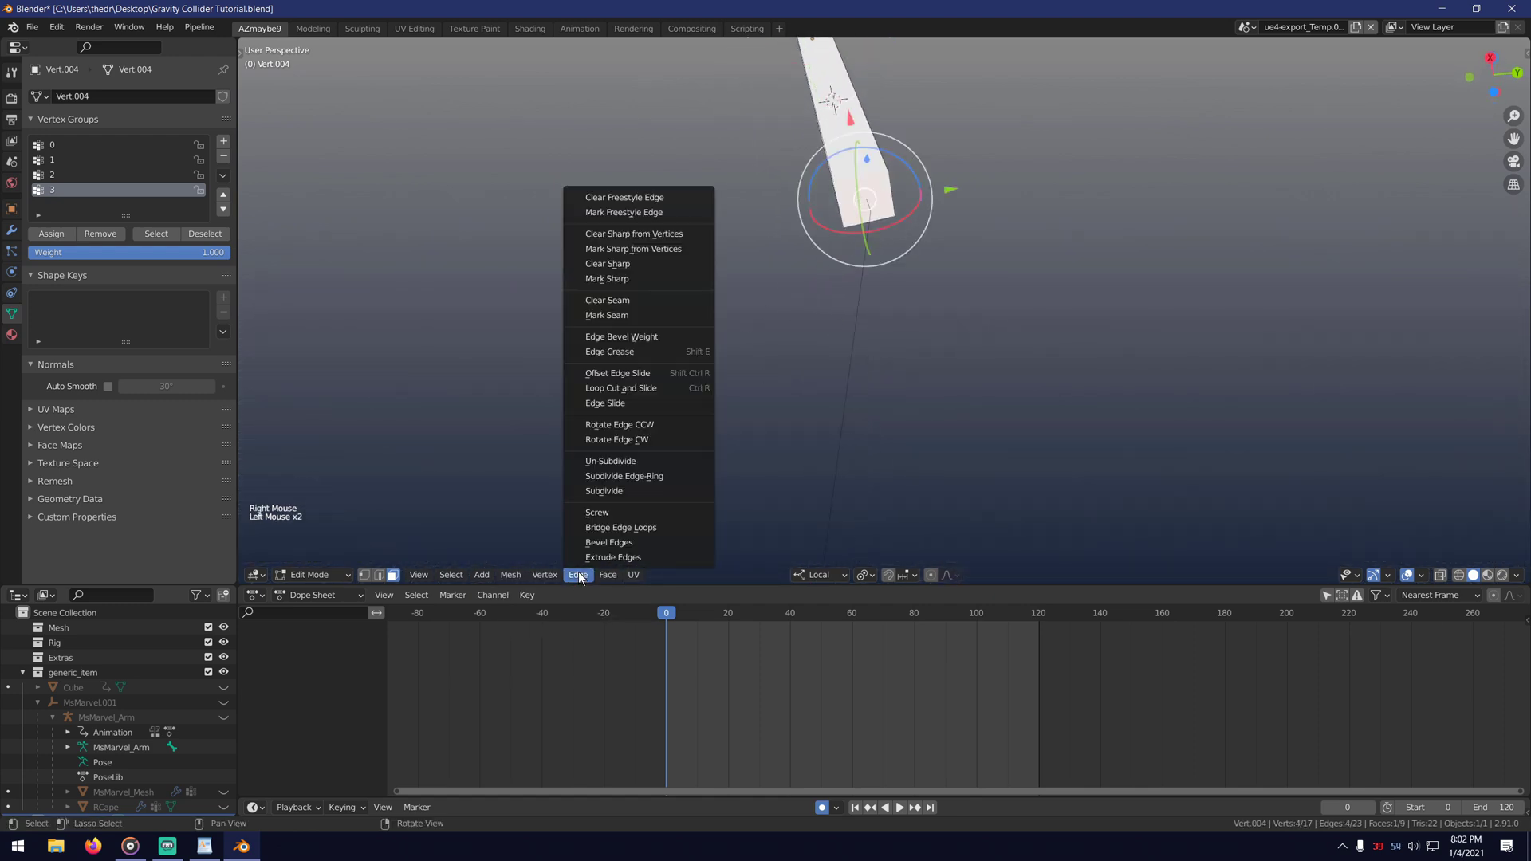
click(628, 490)
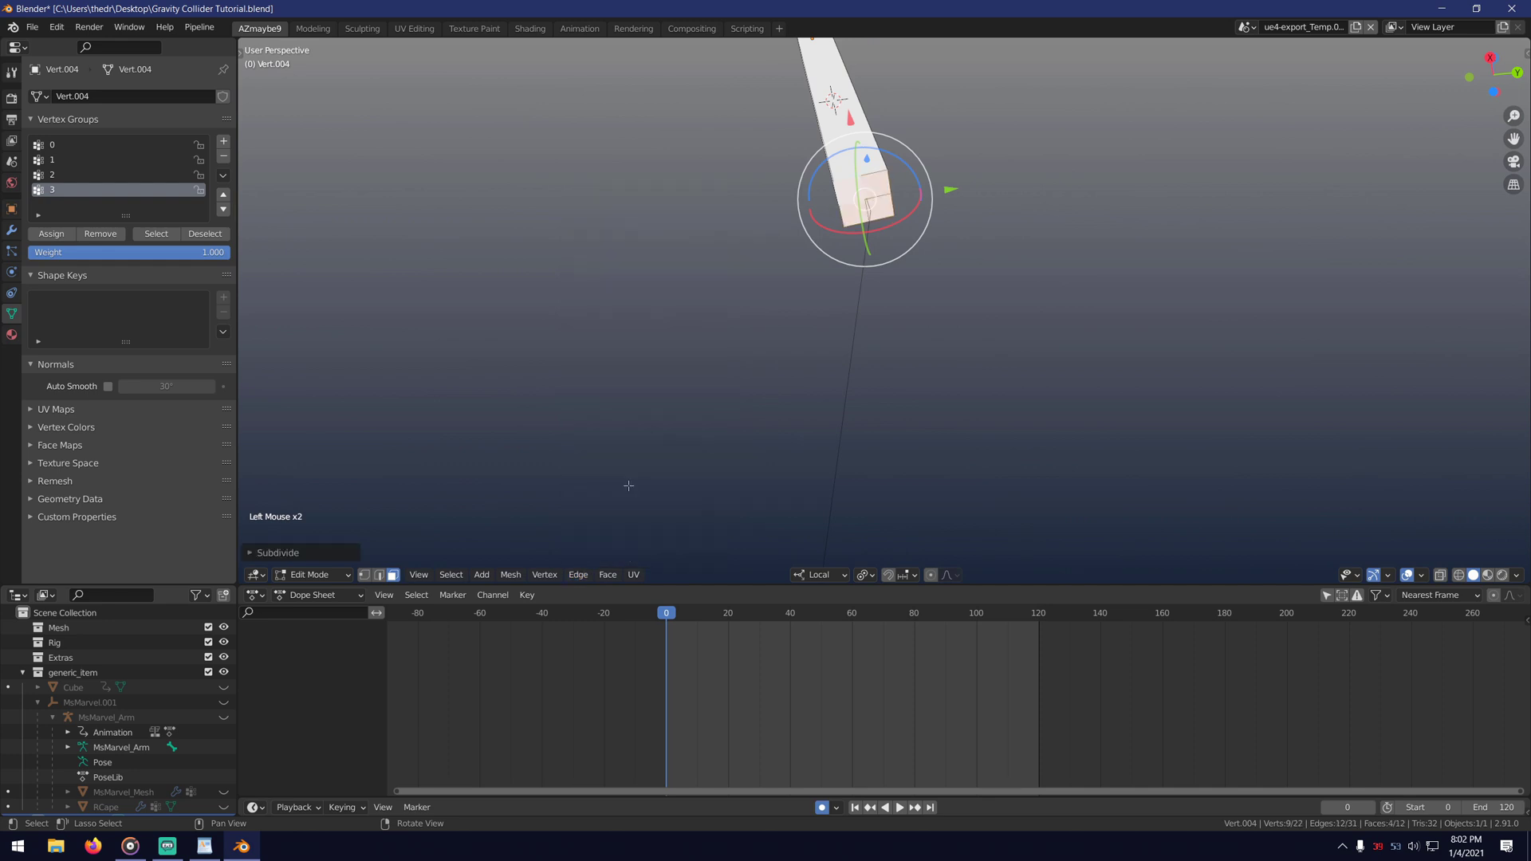
Merge the centre vertex of the first box's lower end face and the chain's second vertex at the last selected one.
click(654, 440)
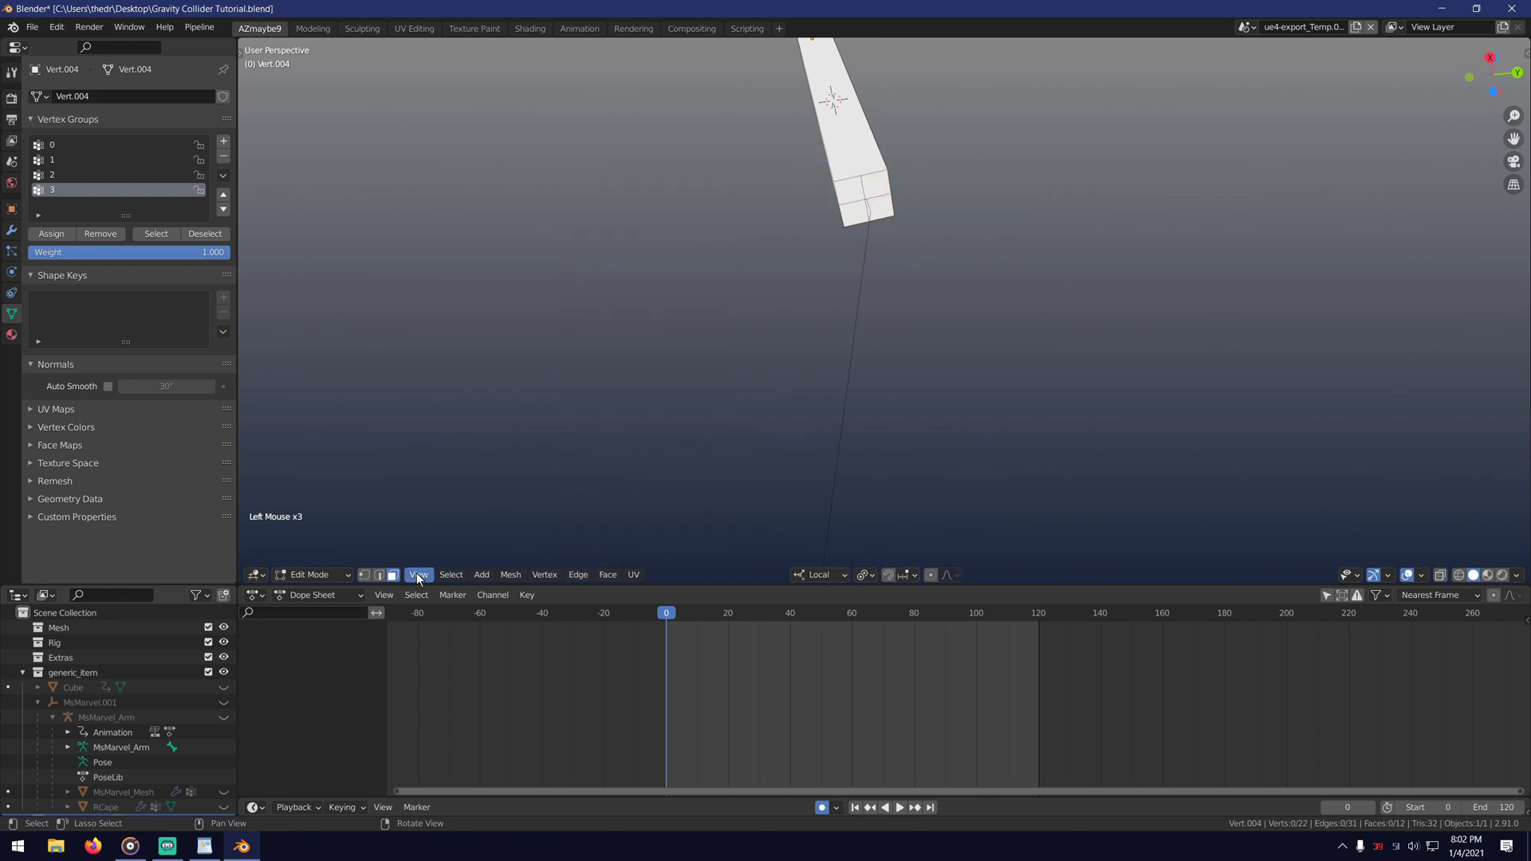
click(862, 193)
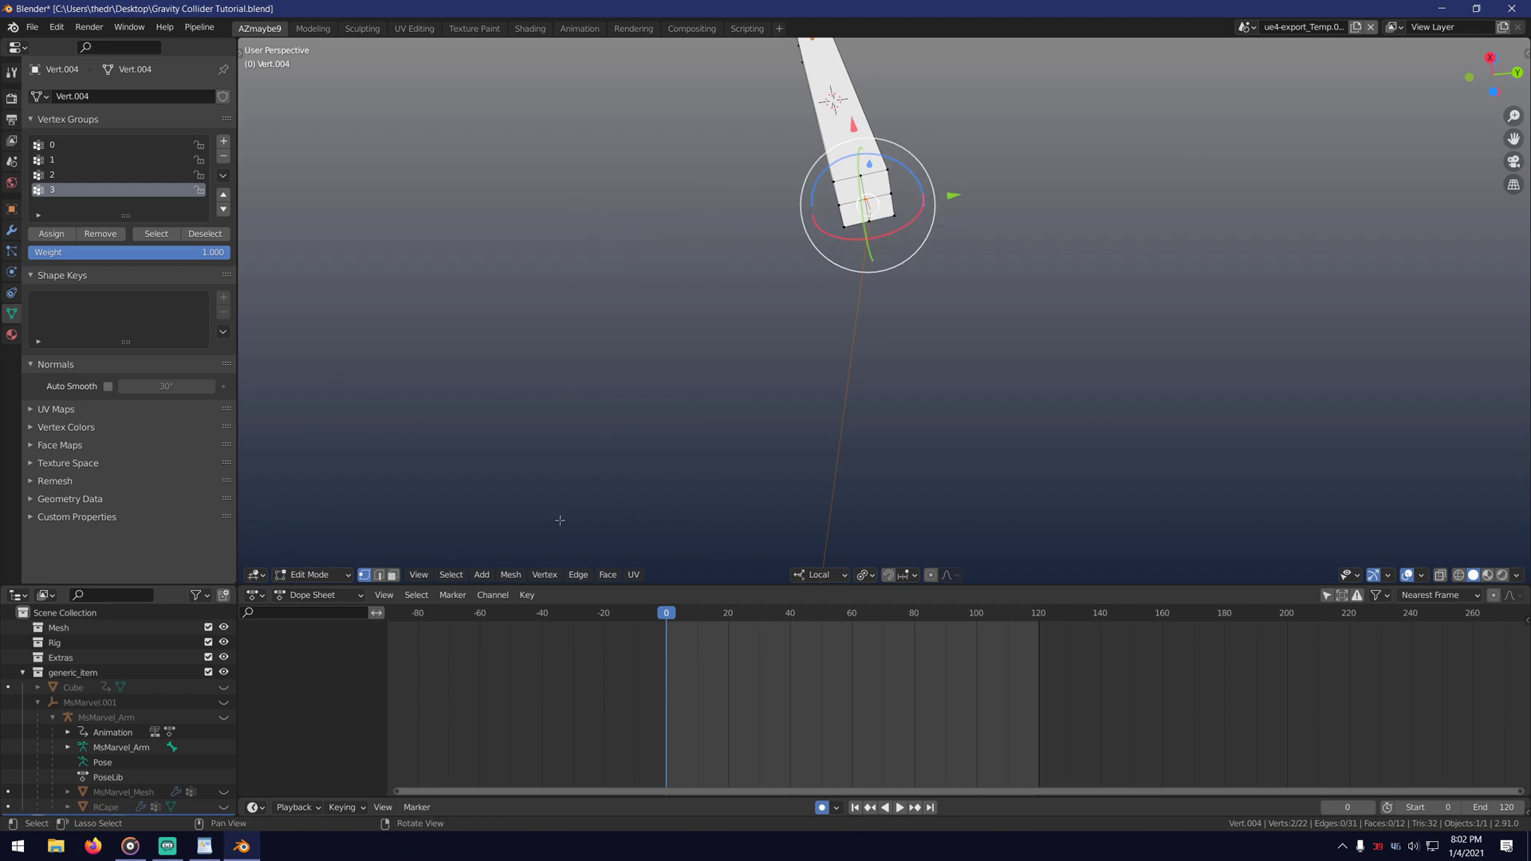
click(511, 575)
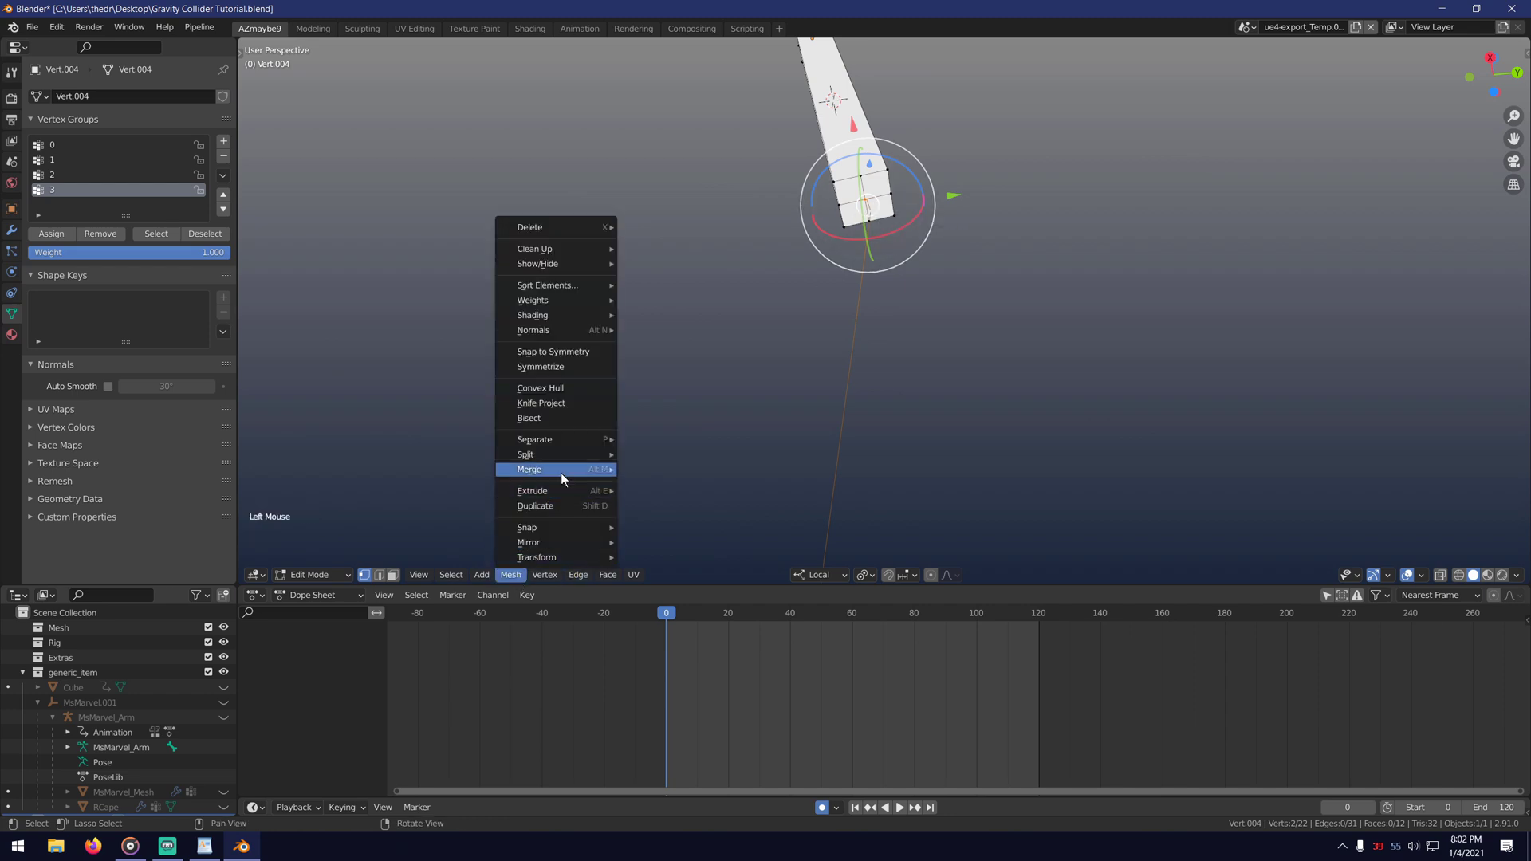
mouse_move(573, 473)
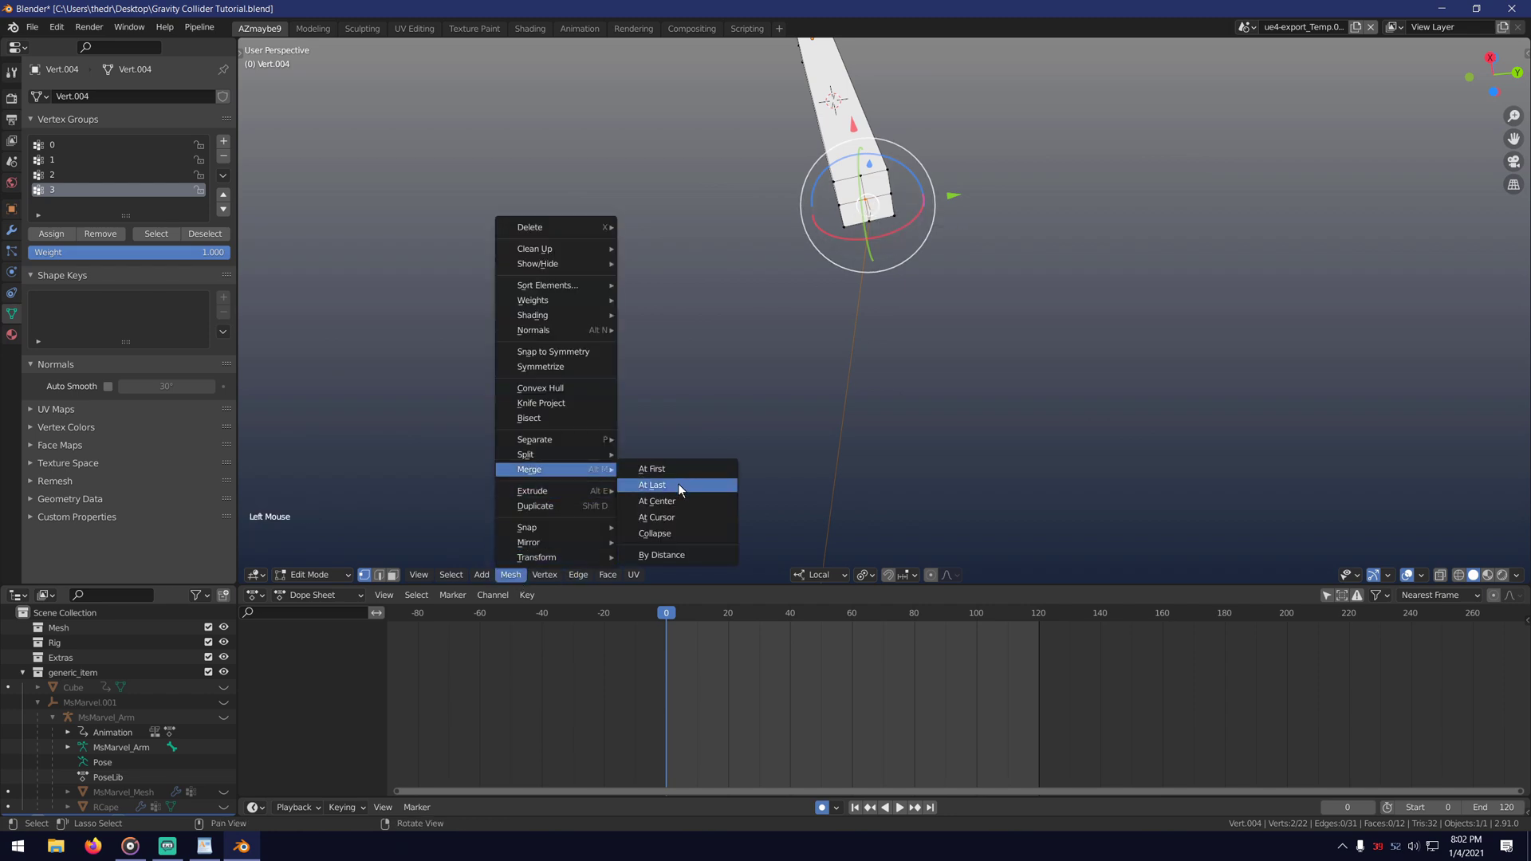
key(q)
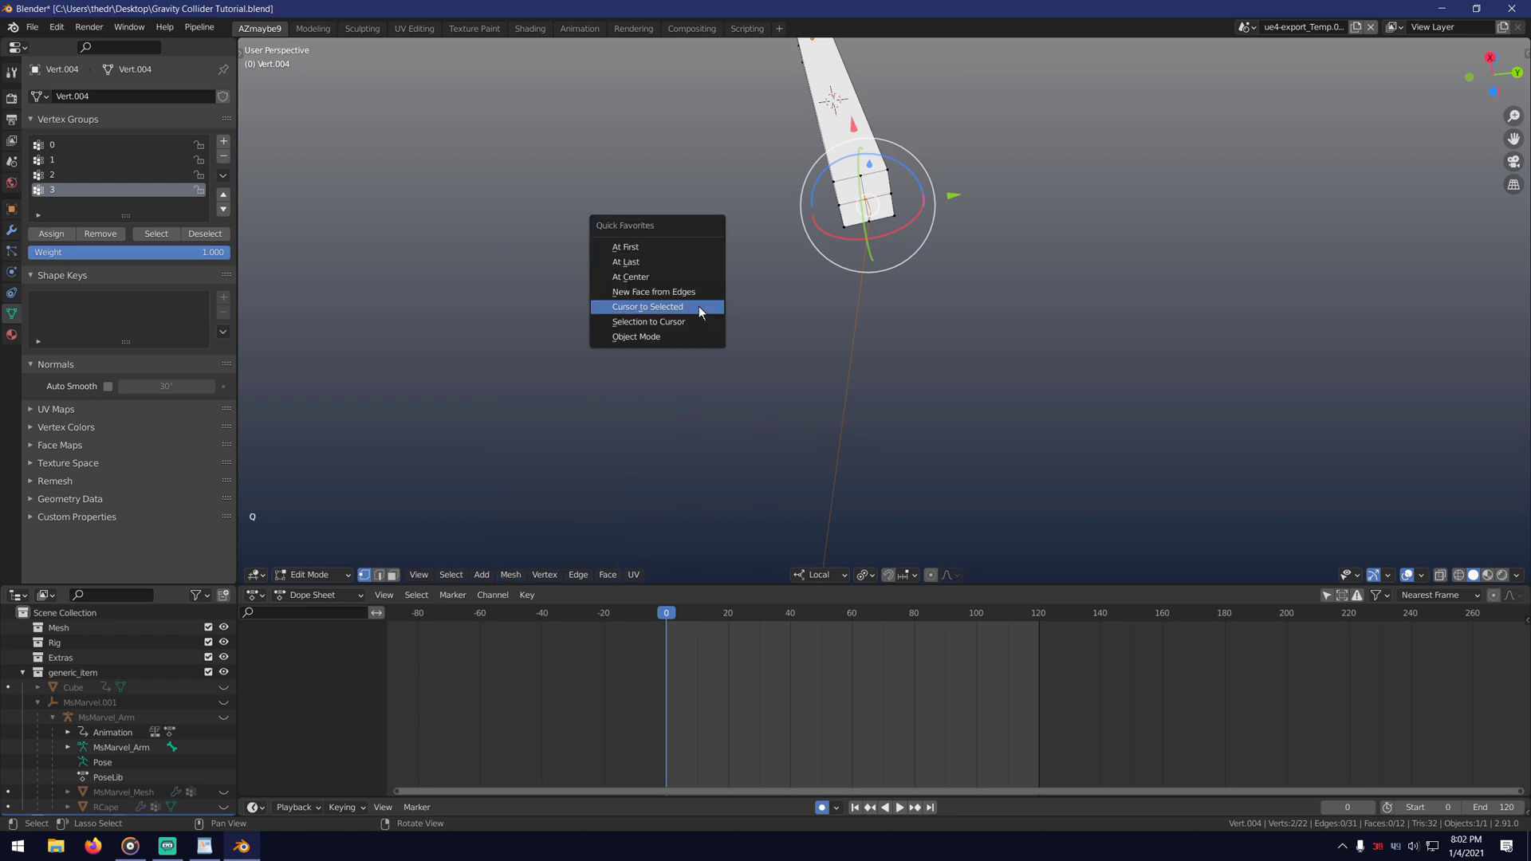
click(683, 258)
Merge the centre vertex of the first box's upper end face and the chain's top vertex at the last selected one.
right_drag(725, 261, 772, 397)
click(961, 393)
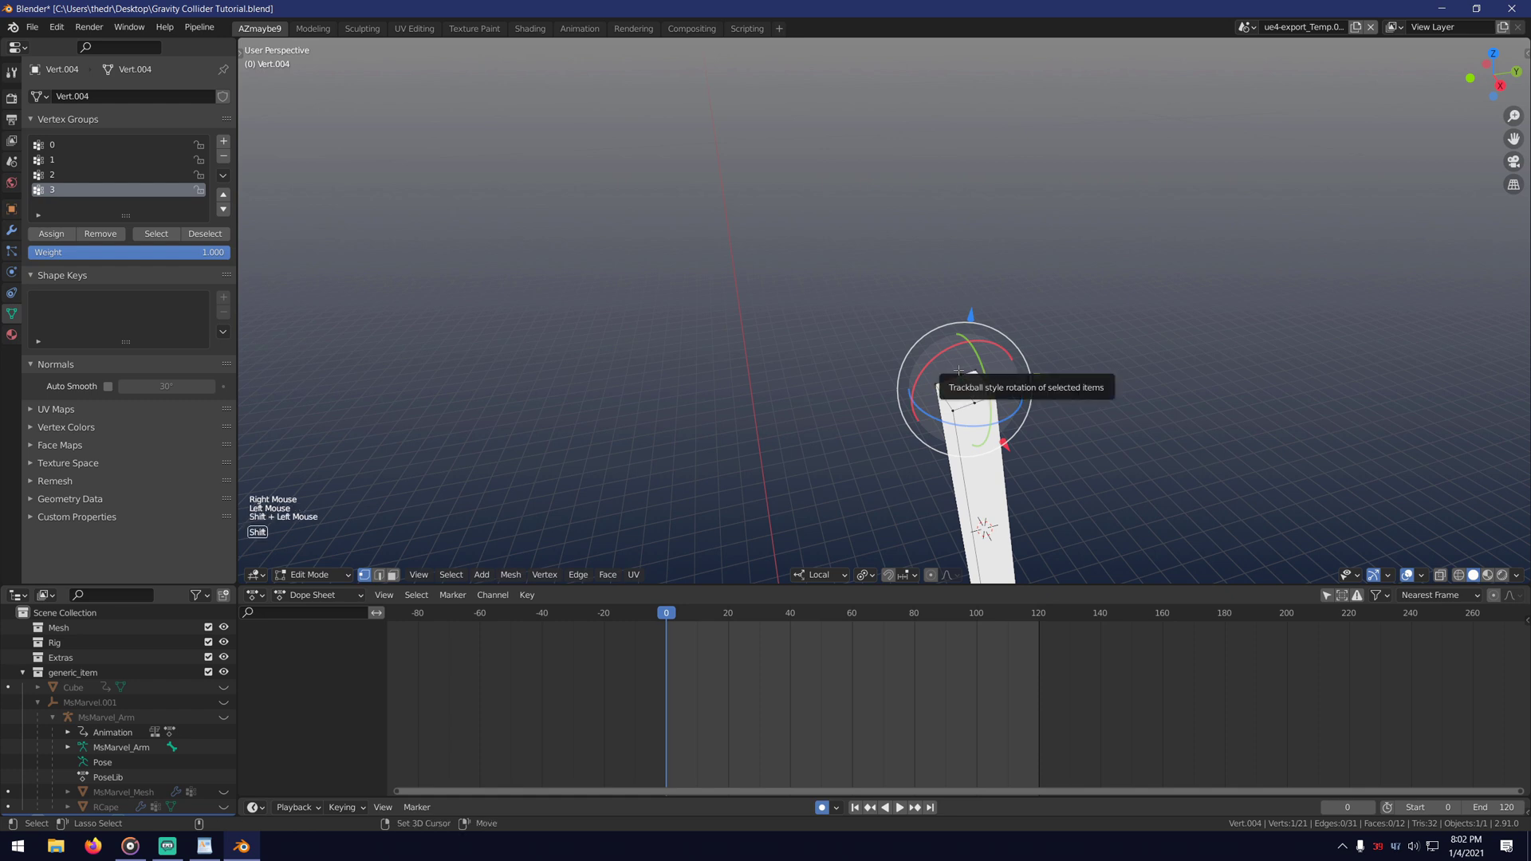
shift+click(964, 386)
key(q)
click(793, 342)
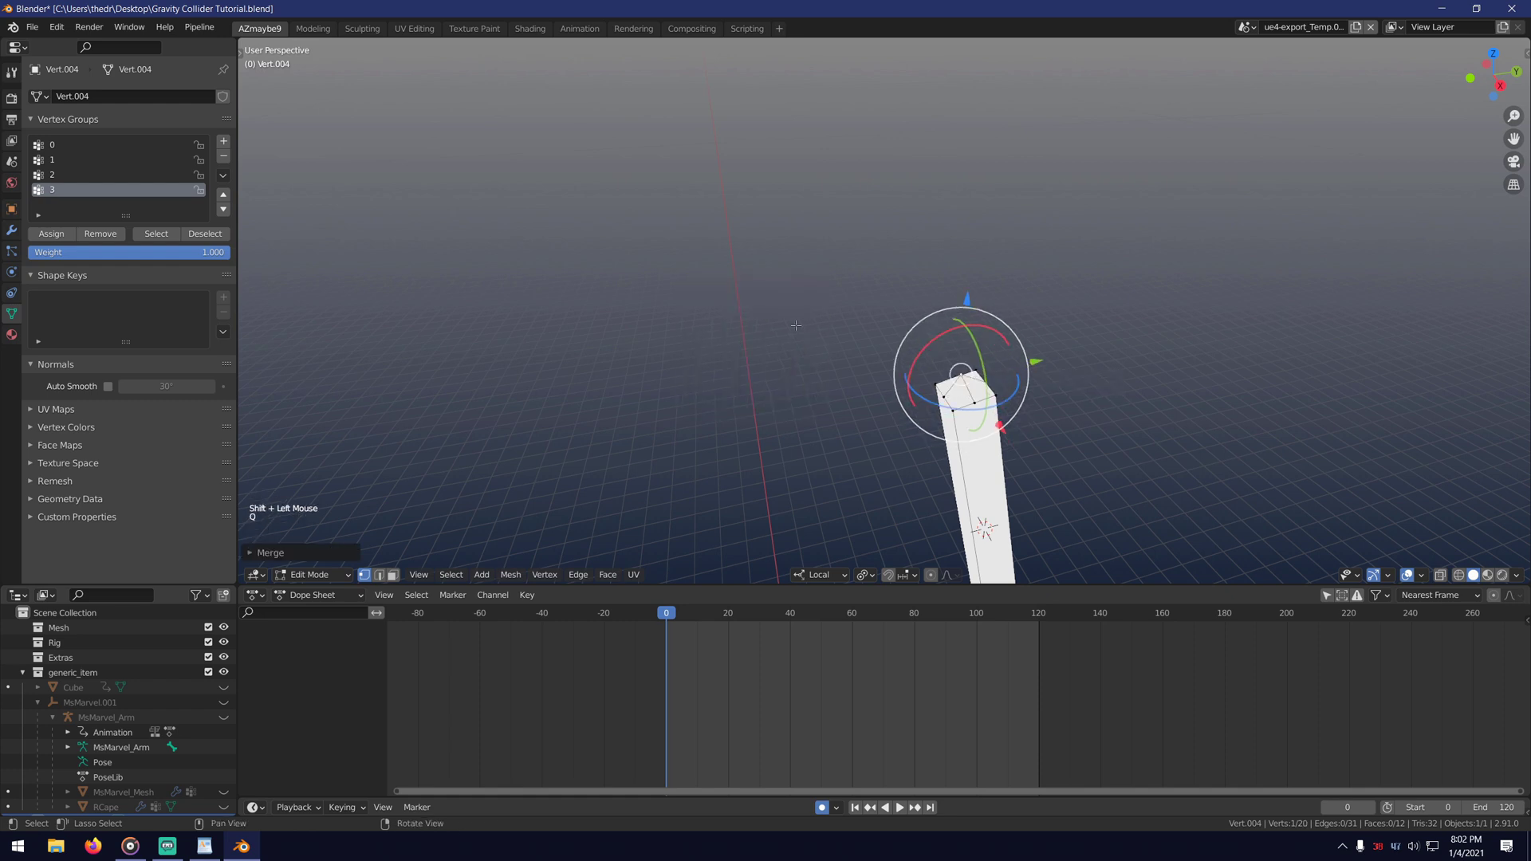
click(787, 410)
Switch to edge selection, select the chain's second edge, and snap the 3D cursor to it.
right_drag(786, 410, 753, 380)
scroll(752, 380, down, 5)
middle_drag(818, 442, 715, 277)
scroll(715, 277, up, 3)
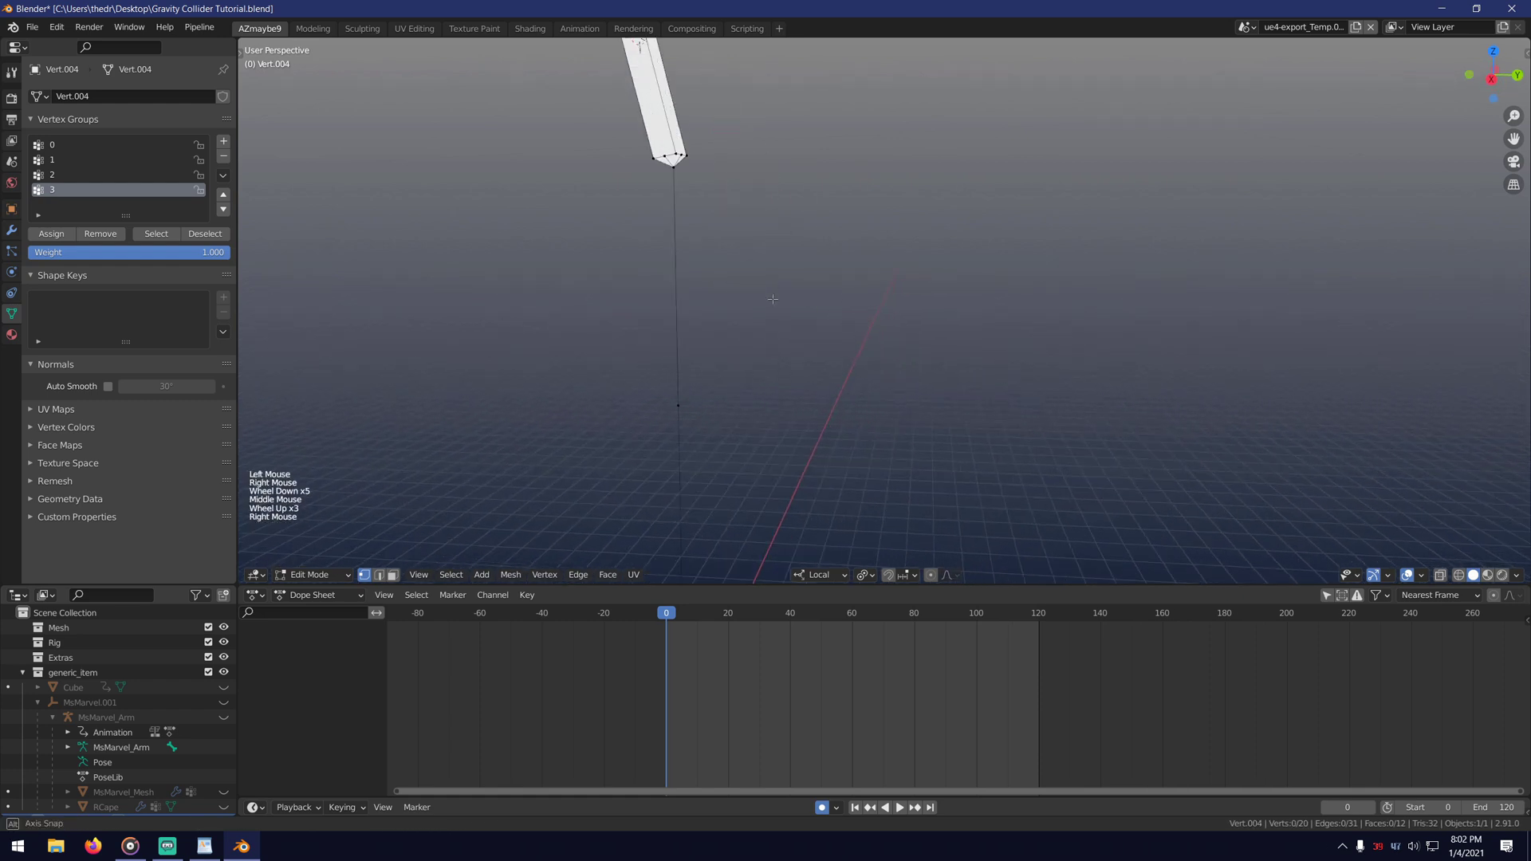
right_click(701, 399)
click(379, 575)
double_click(684, 263)
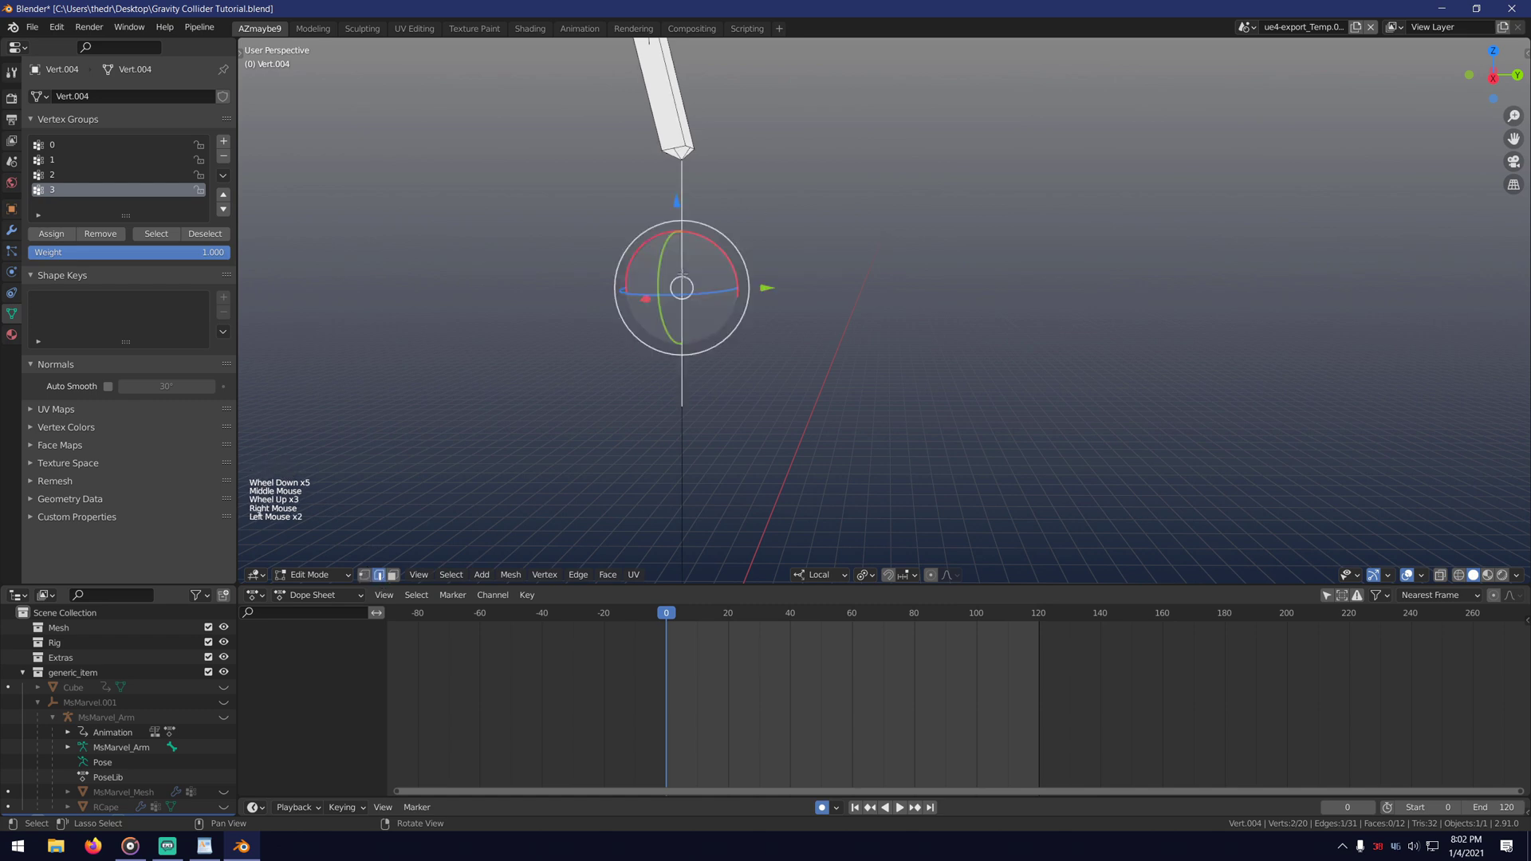
key(q)
click(531, 342)
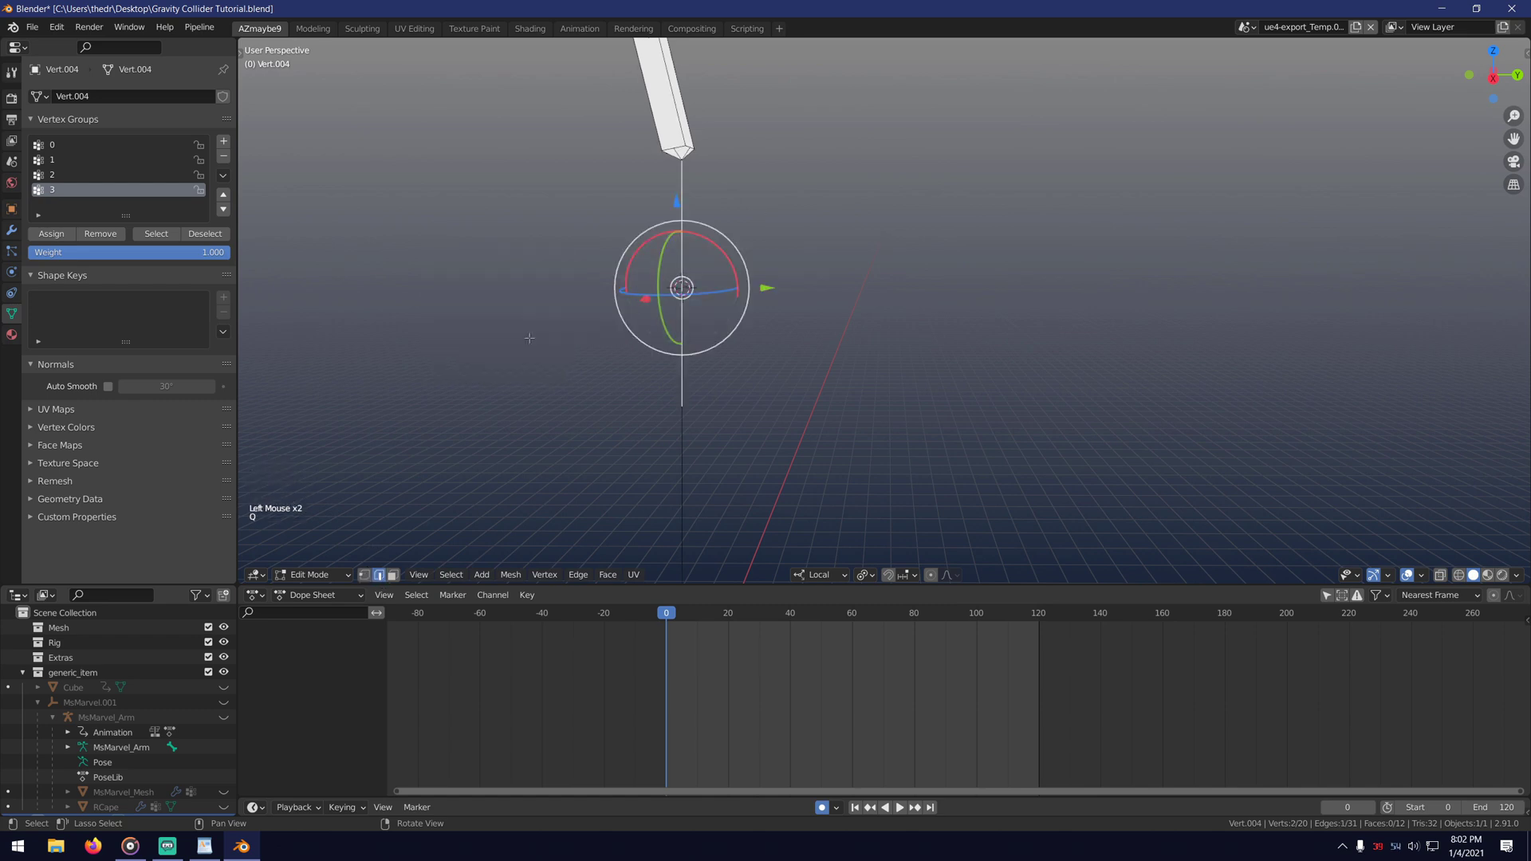
Add a cube at the 3D cursor on the second chain edge and enlarge it slightly.
click(482, 575)
click(502, 543)
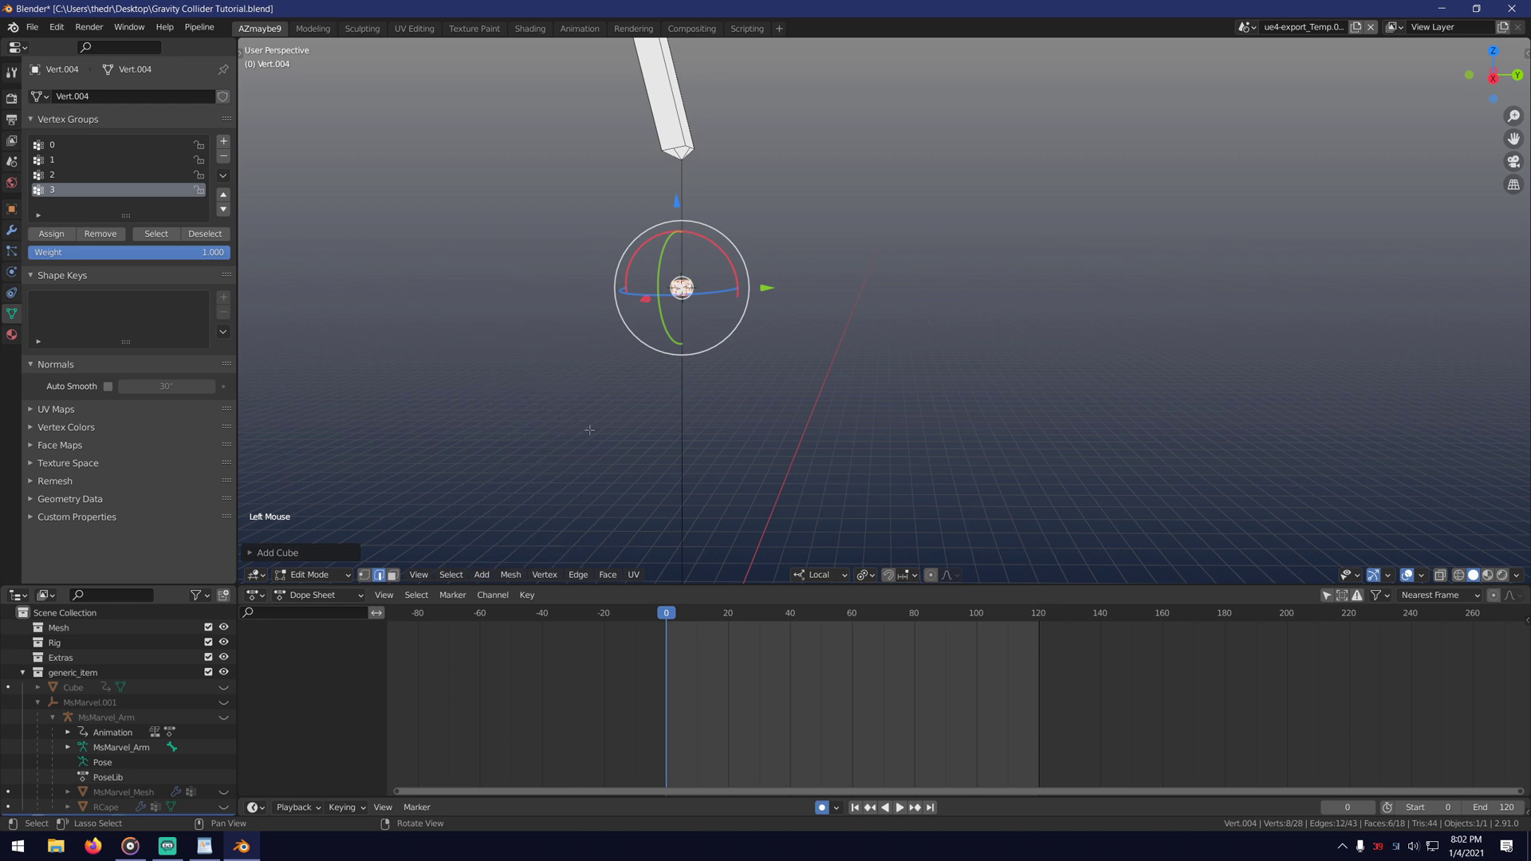
key(s)
click(784, 354)
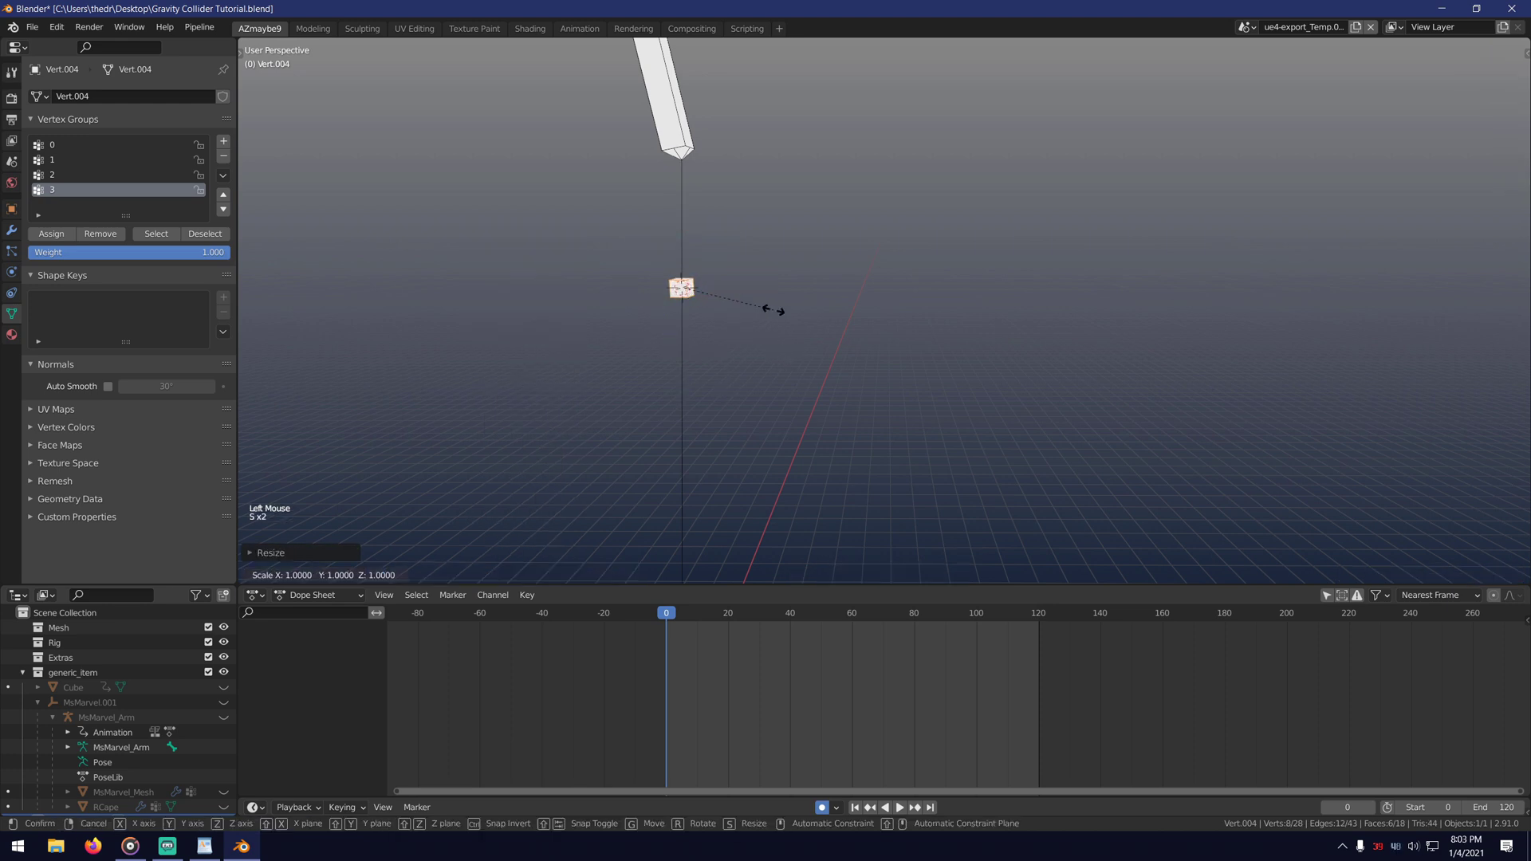
Stretch the second cube along its local Z axis by about 13.5 so it spans the second chain edge.
key(z)
key(z)
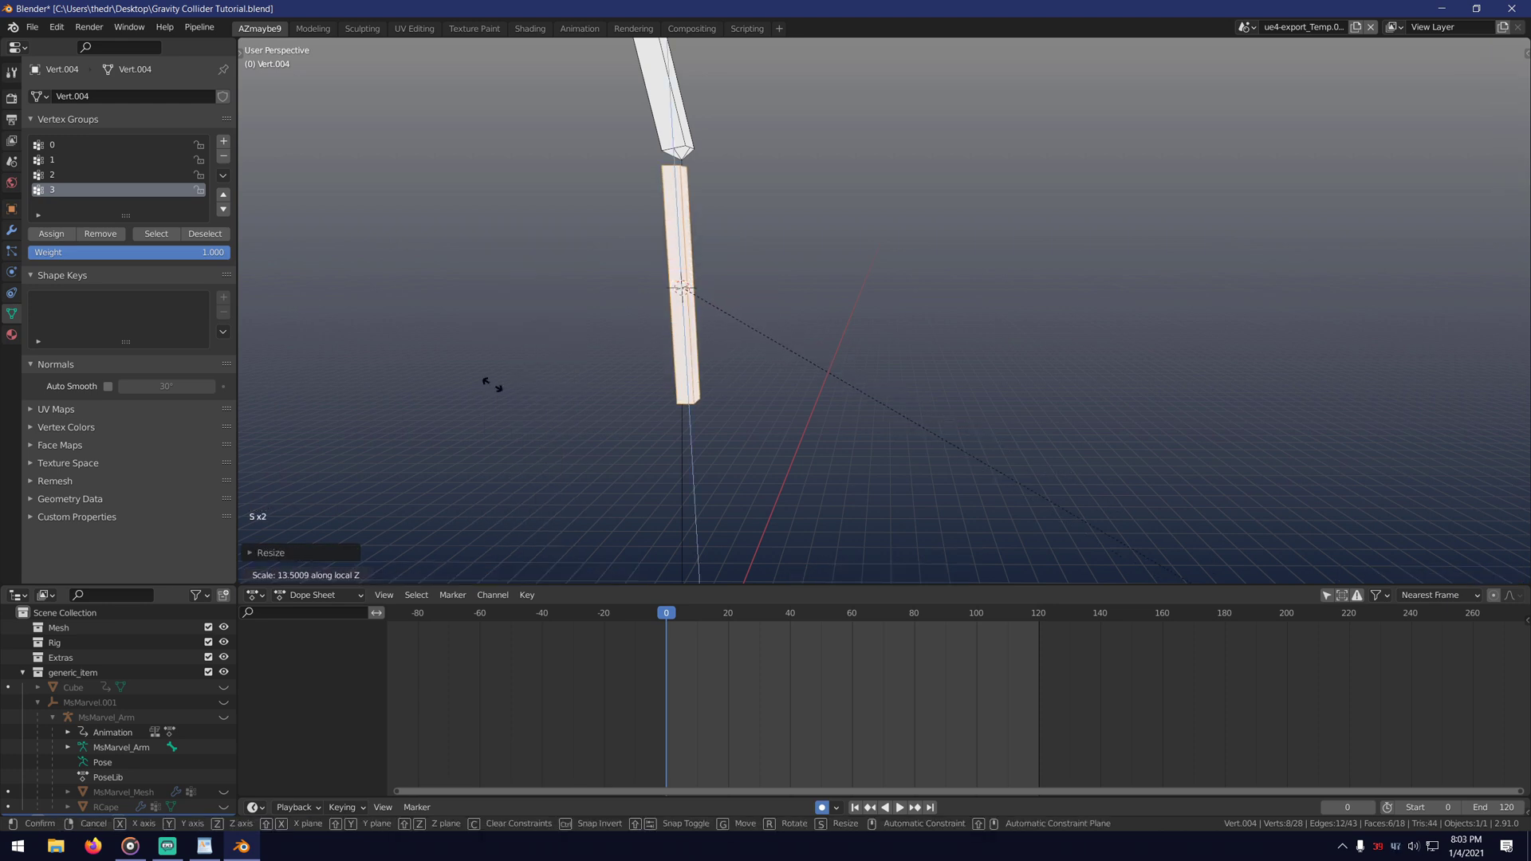
click(492, 385)
Rotate the second stretched box so it lines up with the chain's second edge.
drag(704, 238, 729, 249)
right_drag(716, 178, 755, 273)
middle_drag(755, 274, 869, 232)
scroll(868, 231, up, 2)
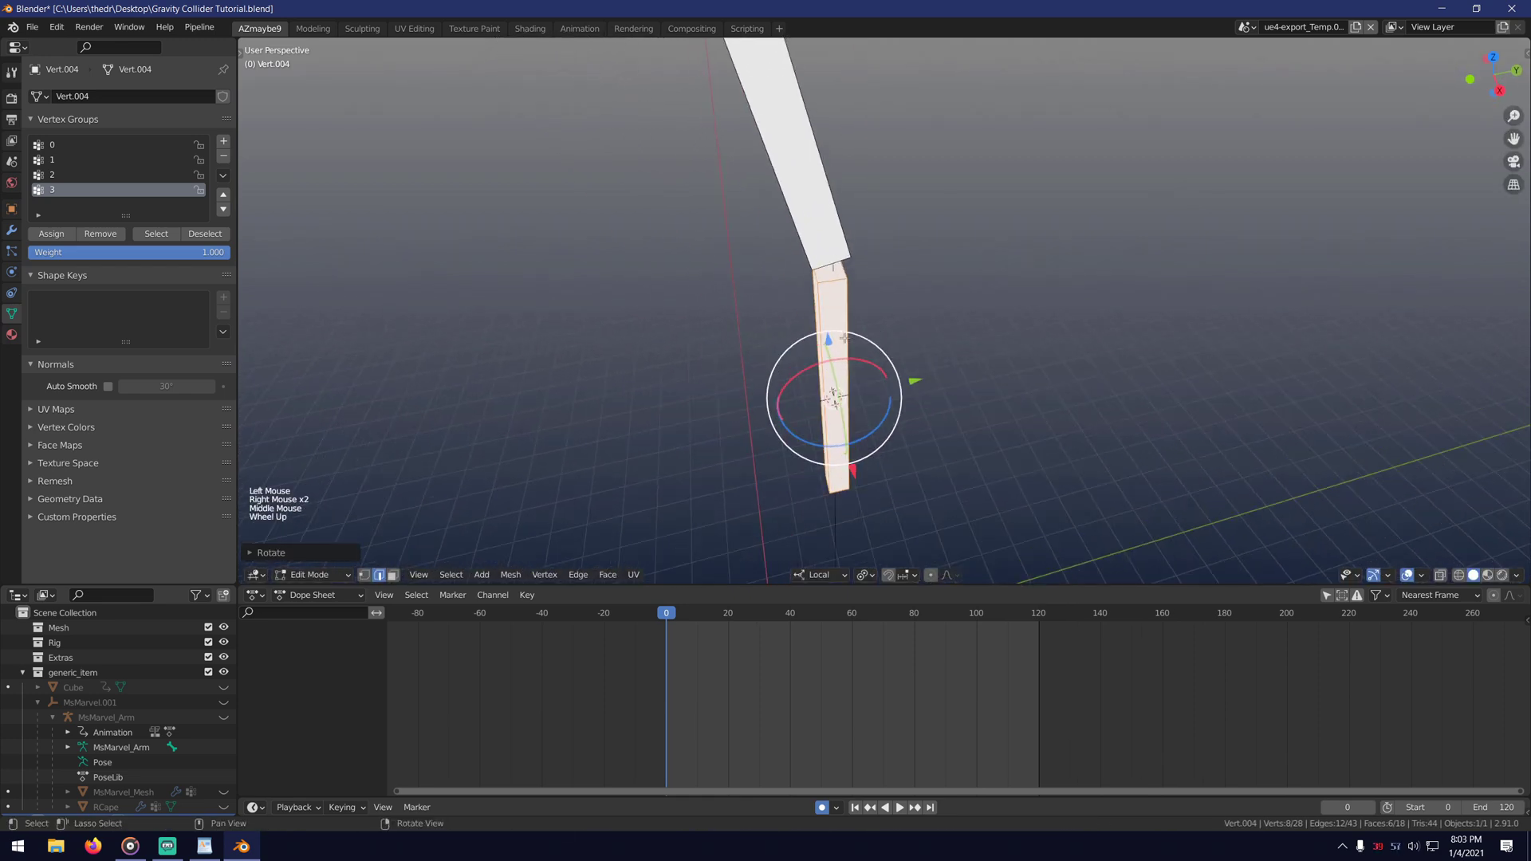
right_drag(868, 231, 844, 239)
click(814, 393)
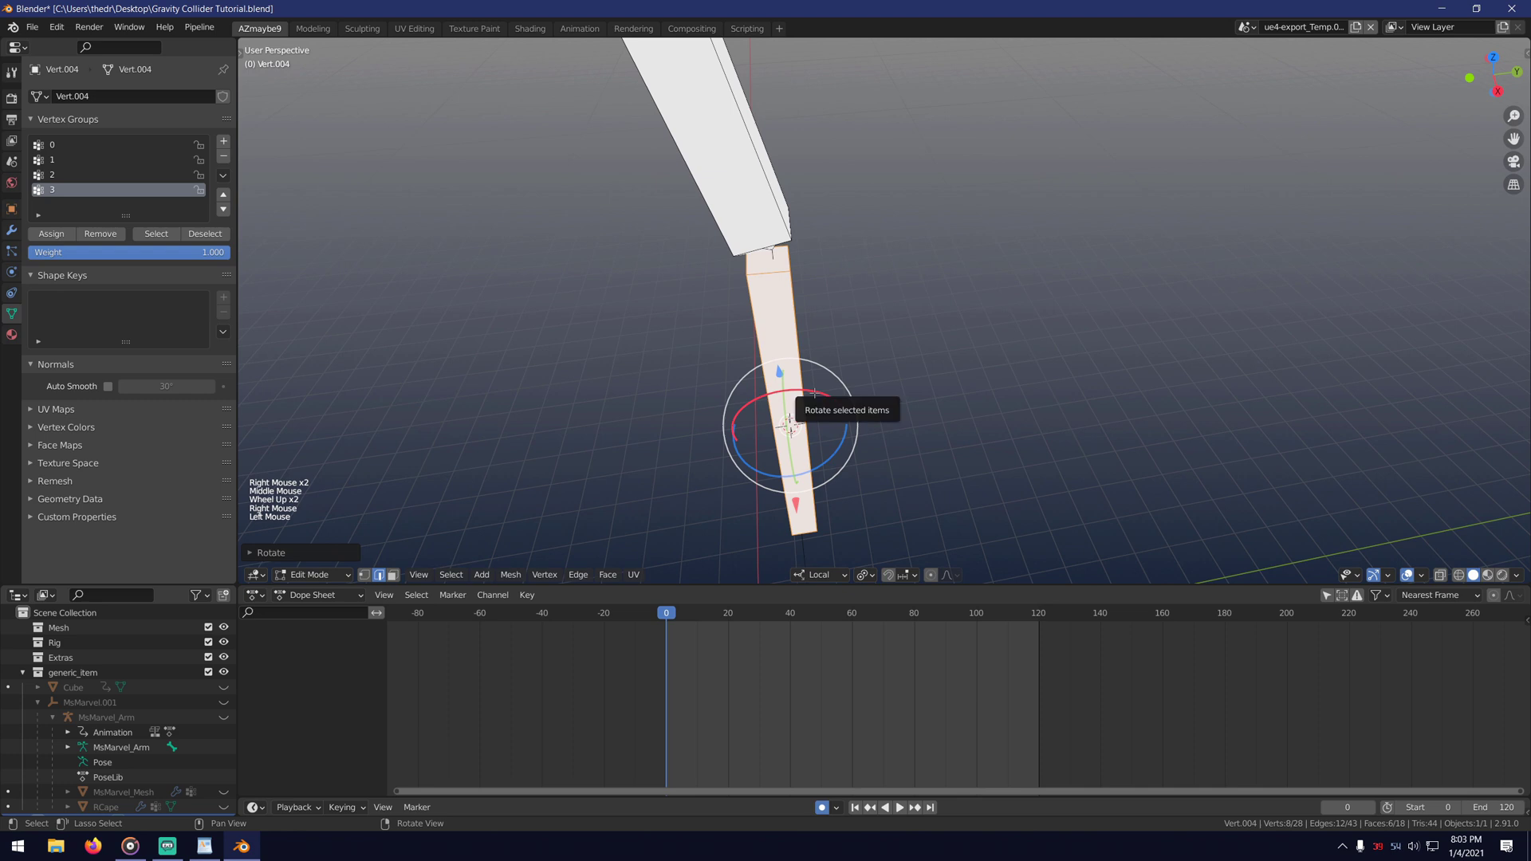
drag(817, 393, 818, 393)
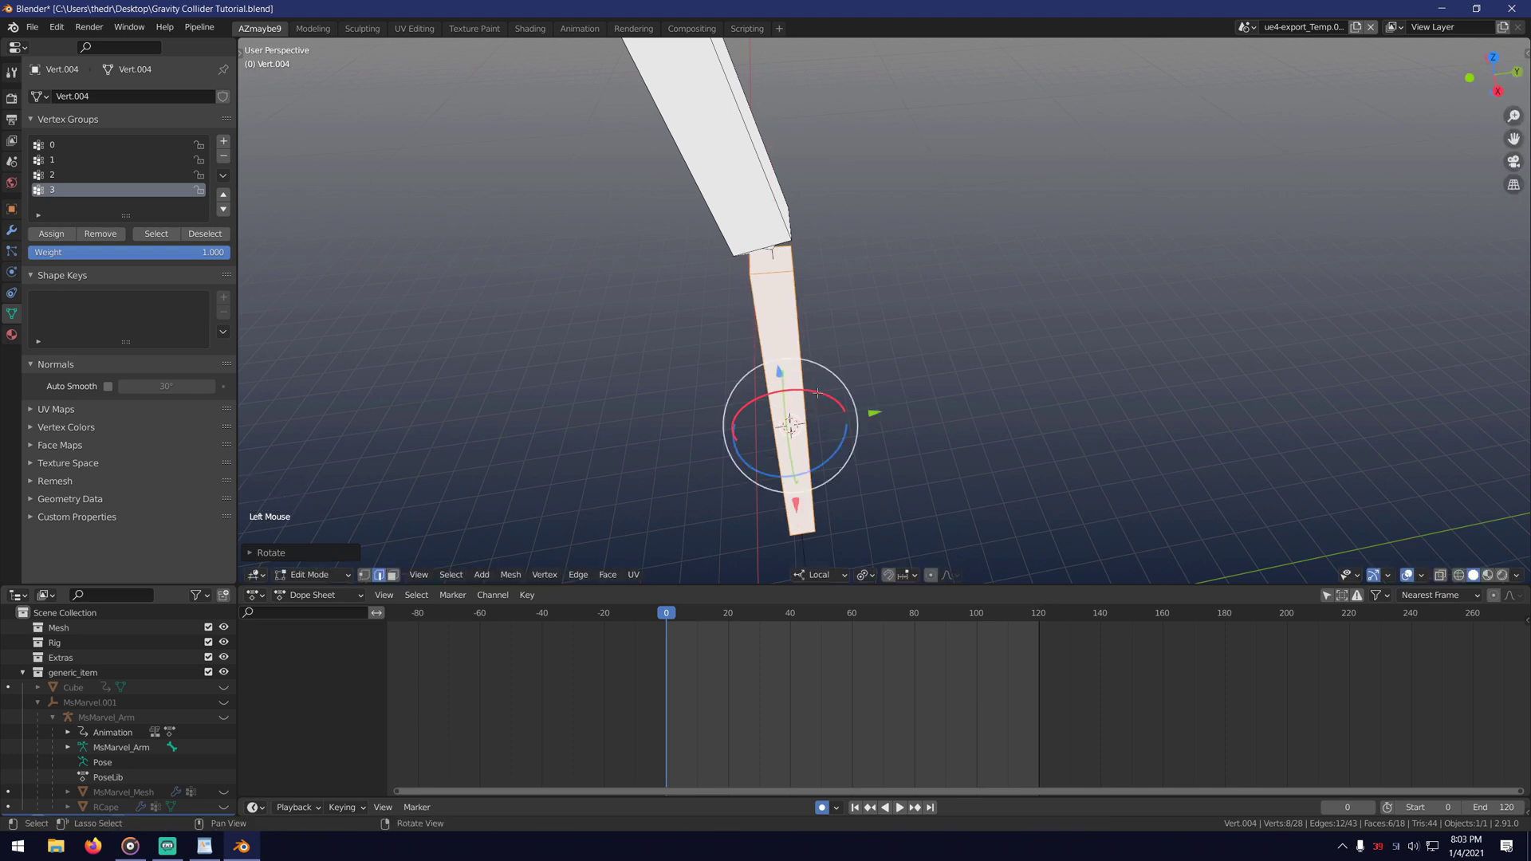
Switch to face selection and subdivide the upper end face of the second box.
click(533, 400)
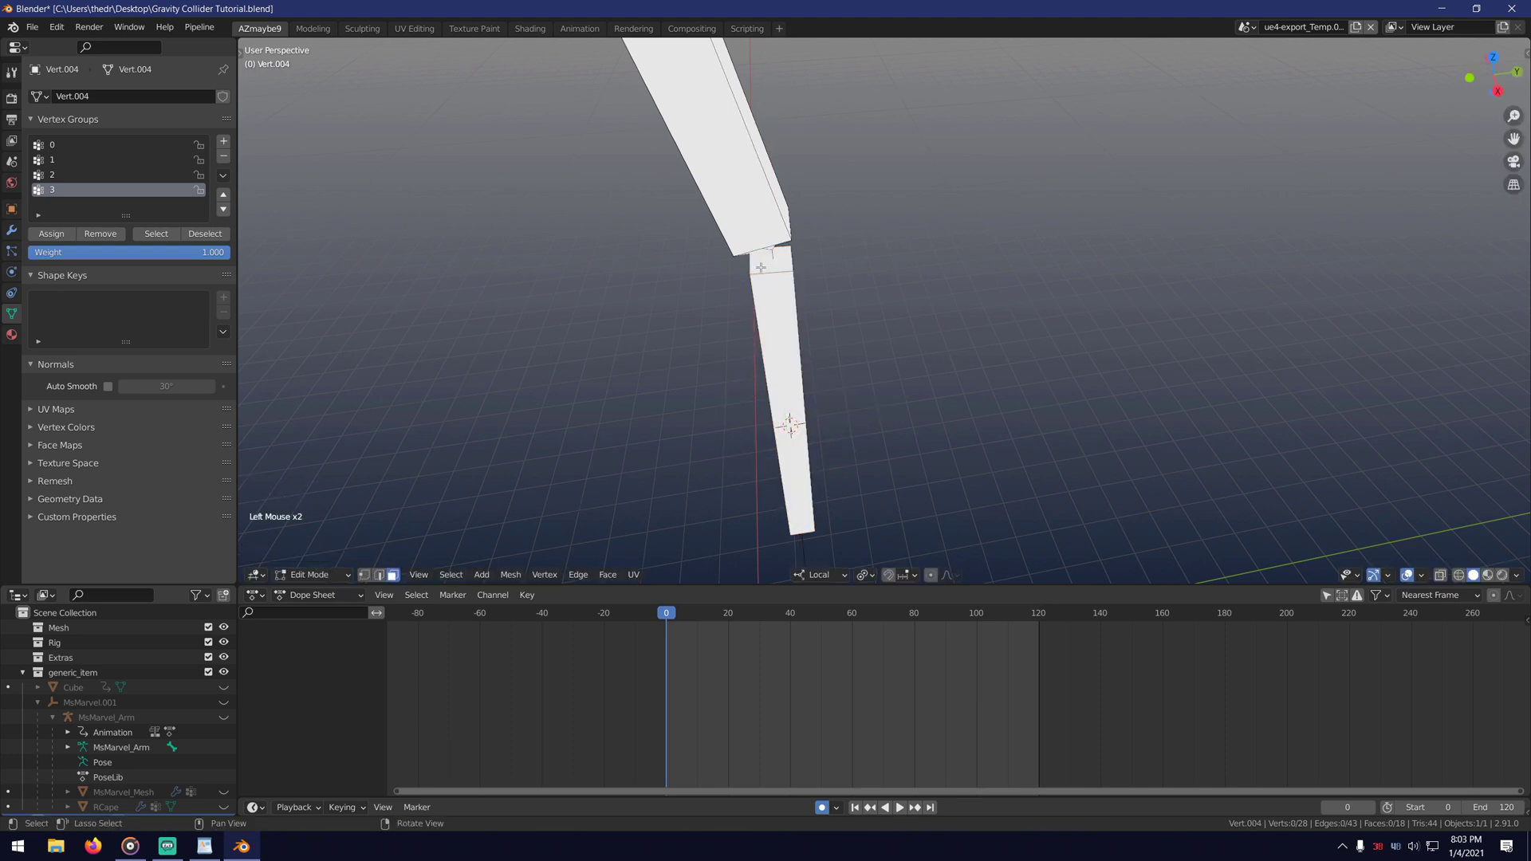
right_click(611, 266)
click(611, 266)
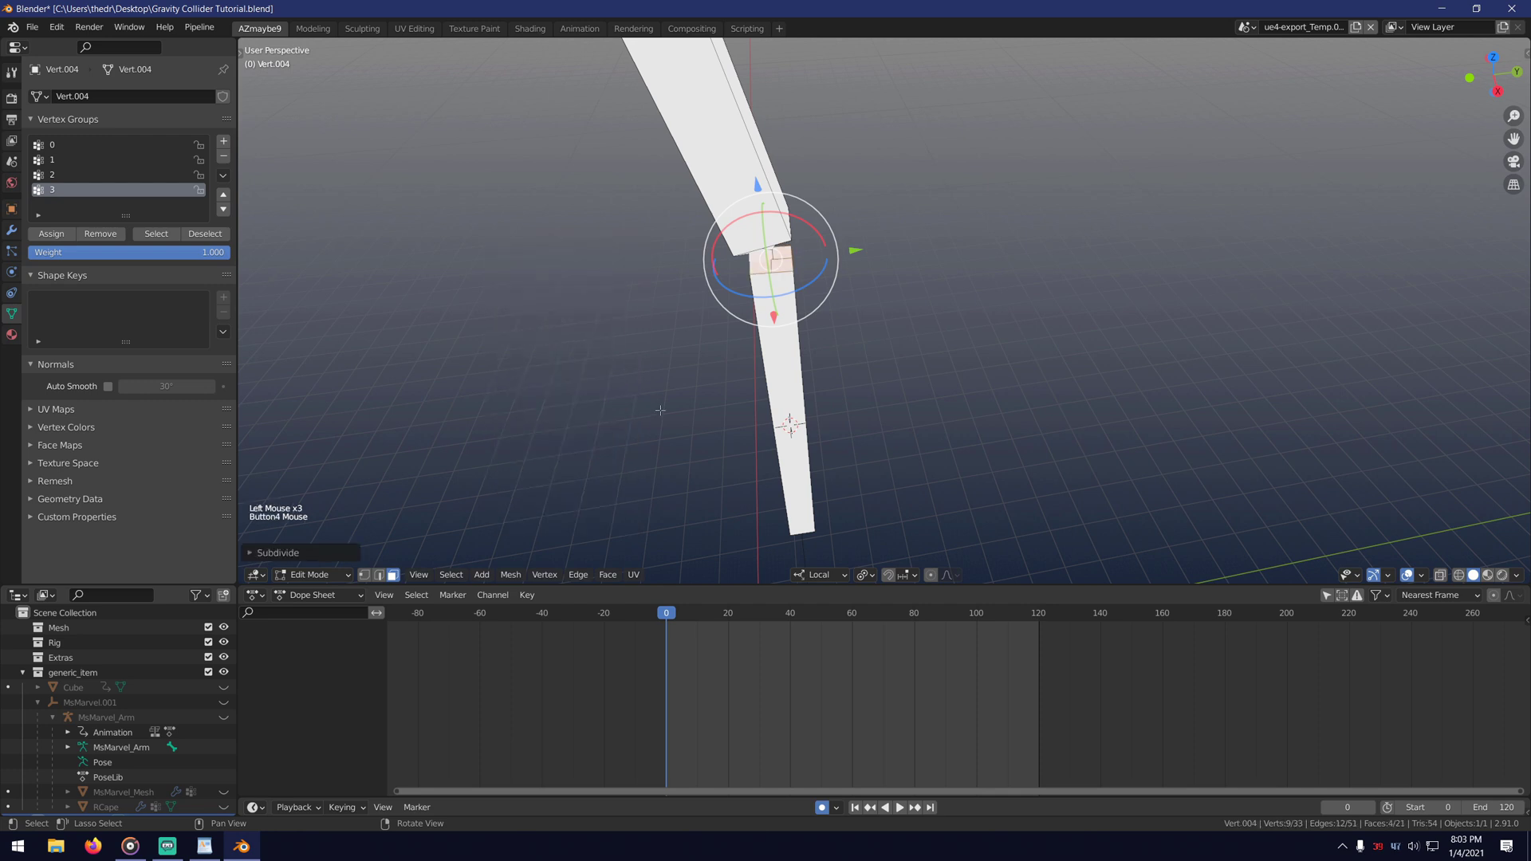
Subdivide the lower end face of the second box.
right_drag(654, 415, 602, 324)
click(731, 231)
right_click(560, 282)
click(560, 282)
click(601, 324)
In vertex selection, merge the centre vertex of the second box's upper end with the adjoining chain vertex, using At Last.
middle_drag(533, 319, 595, 400)
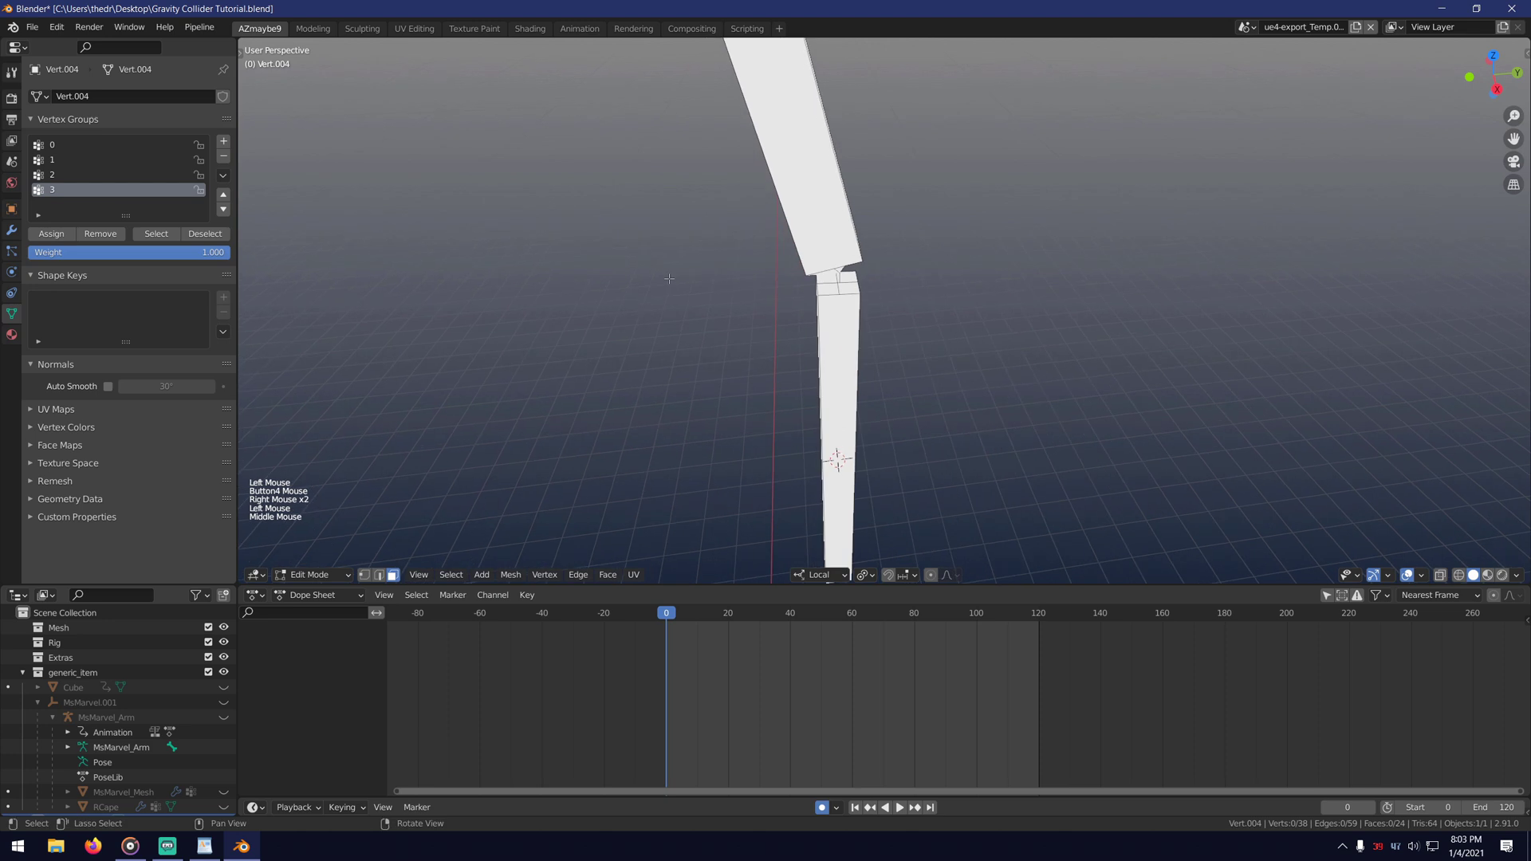
scroll(595, 400, up, 1)
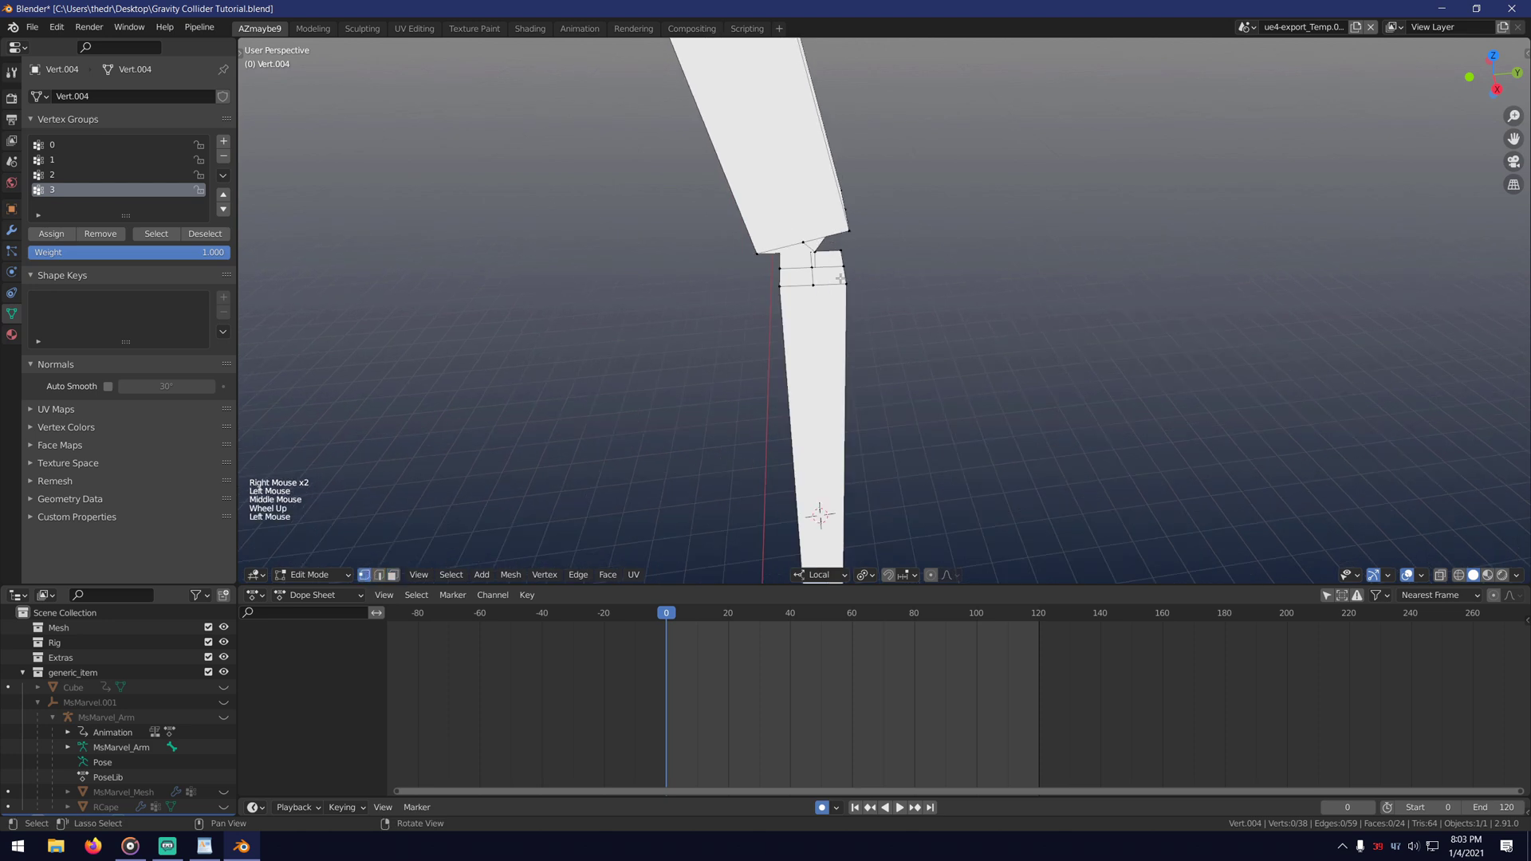
middle_drag(841, 279, 803, 237)
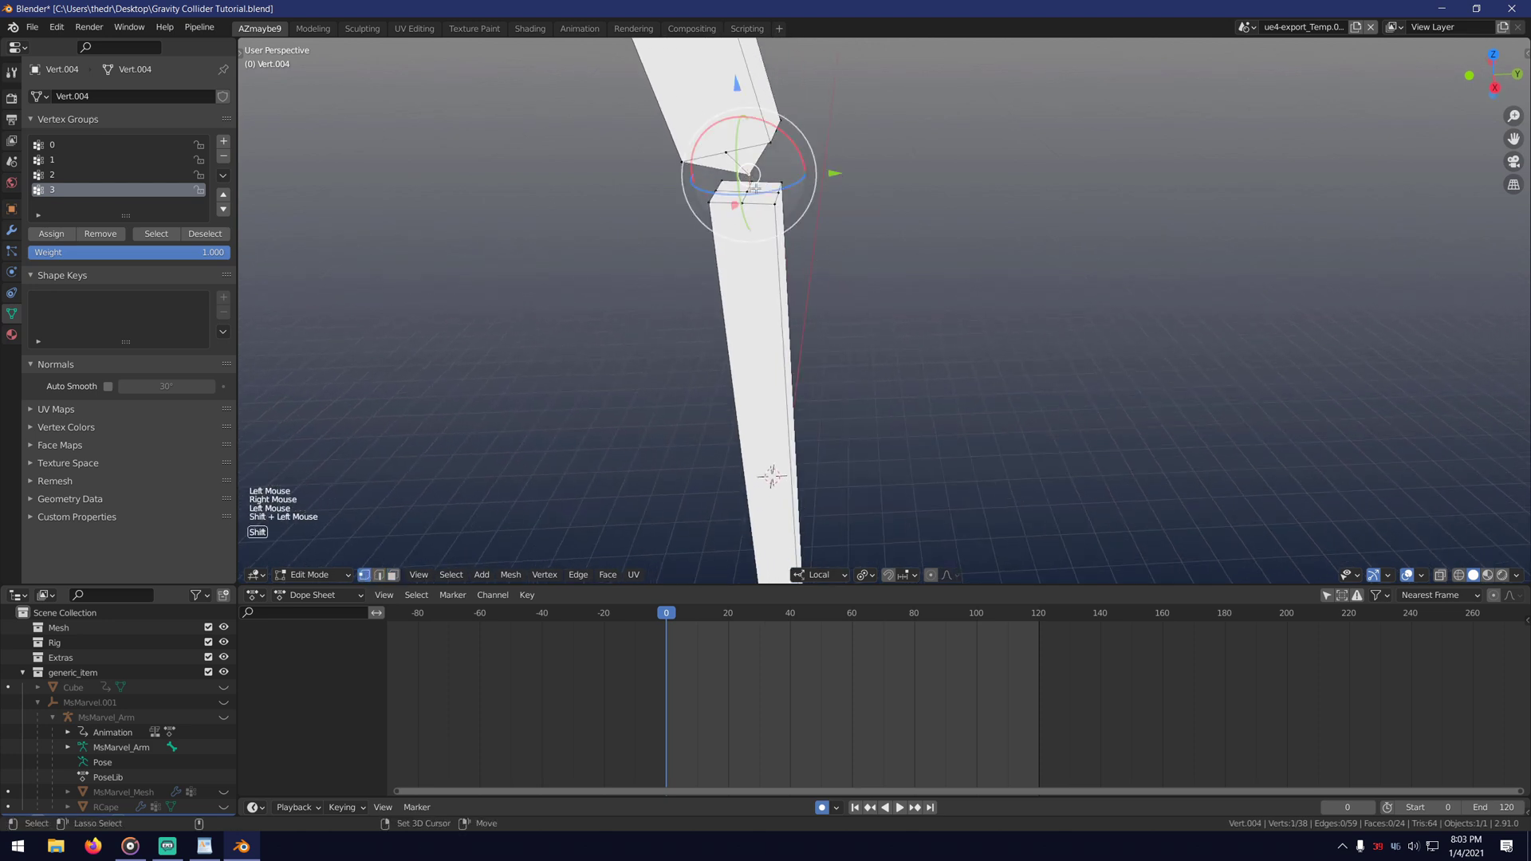
click(897, 146)
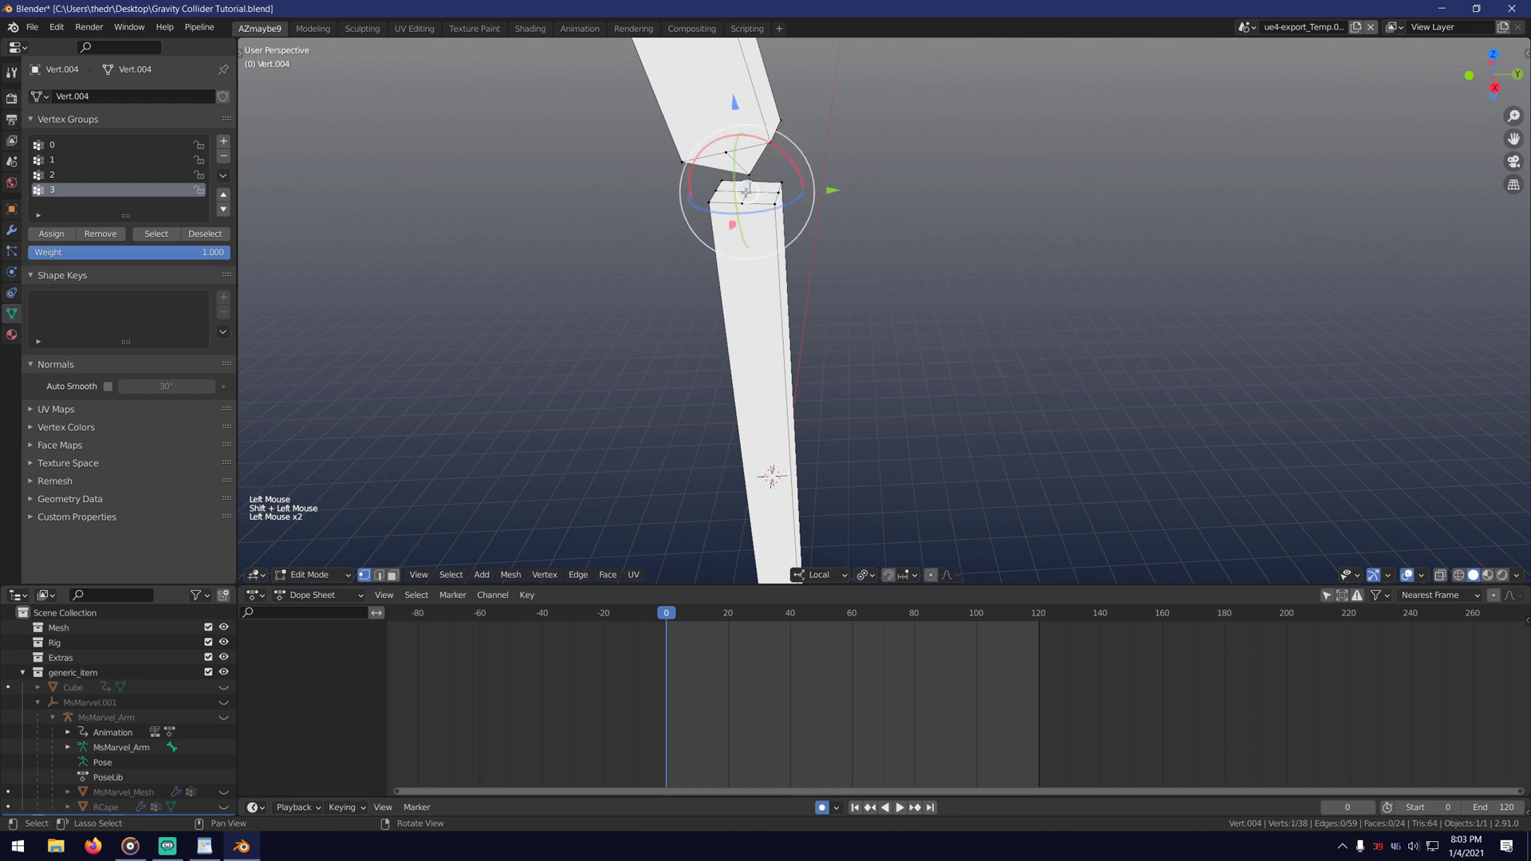
shift+click(744, 172)
key(q)
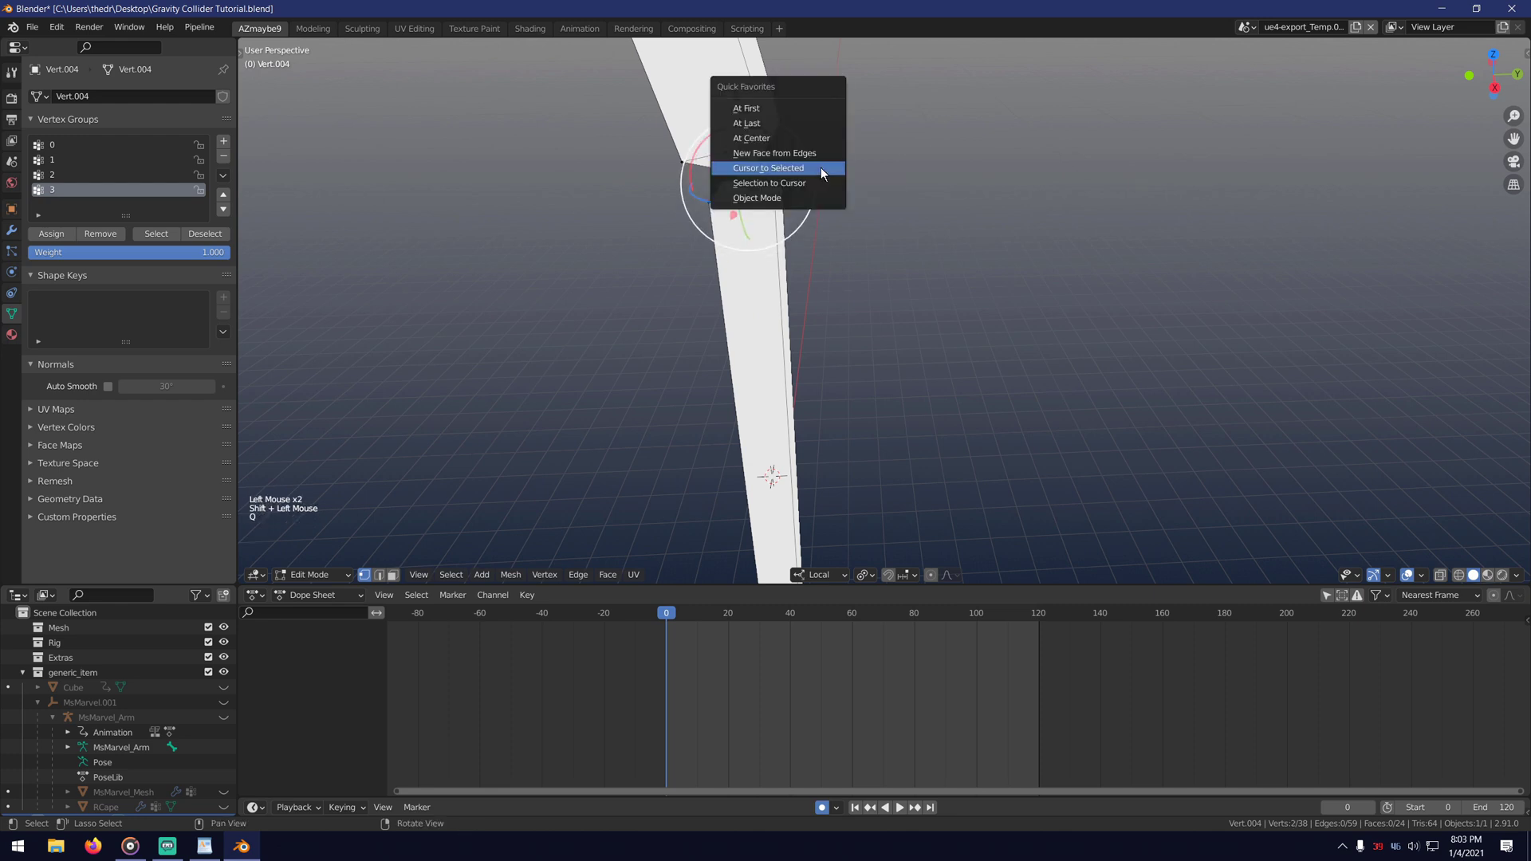
click(800, 128)
click(865, 302)
Merge the centre vertex of the second box's lower end with the chain's third vertex, using At Last.
right_drag(866, 302, 837, 228)
middle_drag(837, 227, 666, 263)
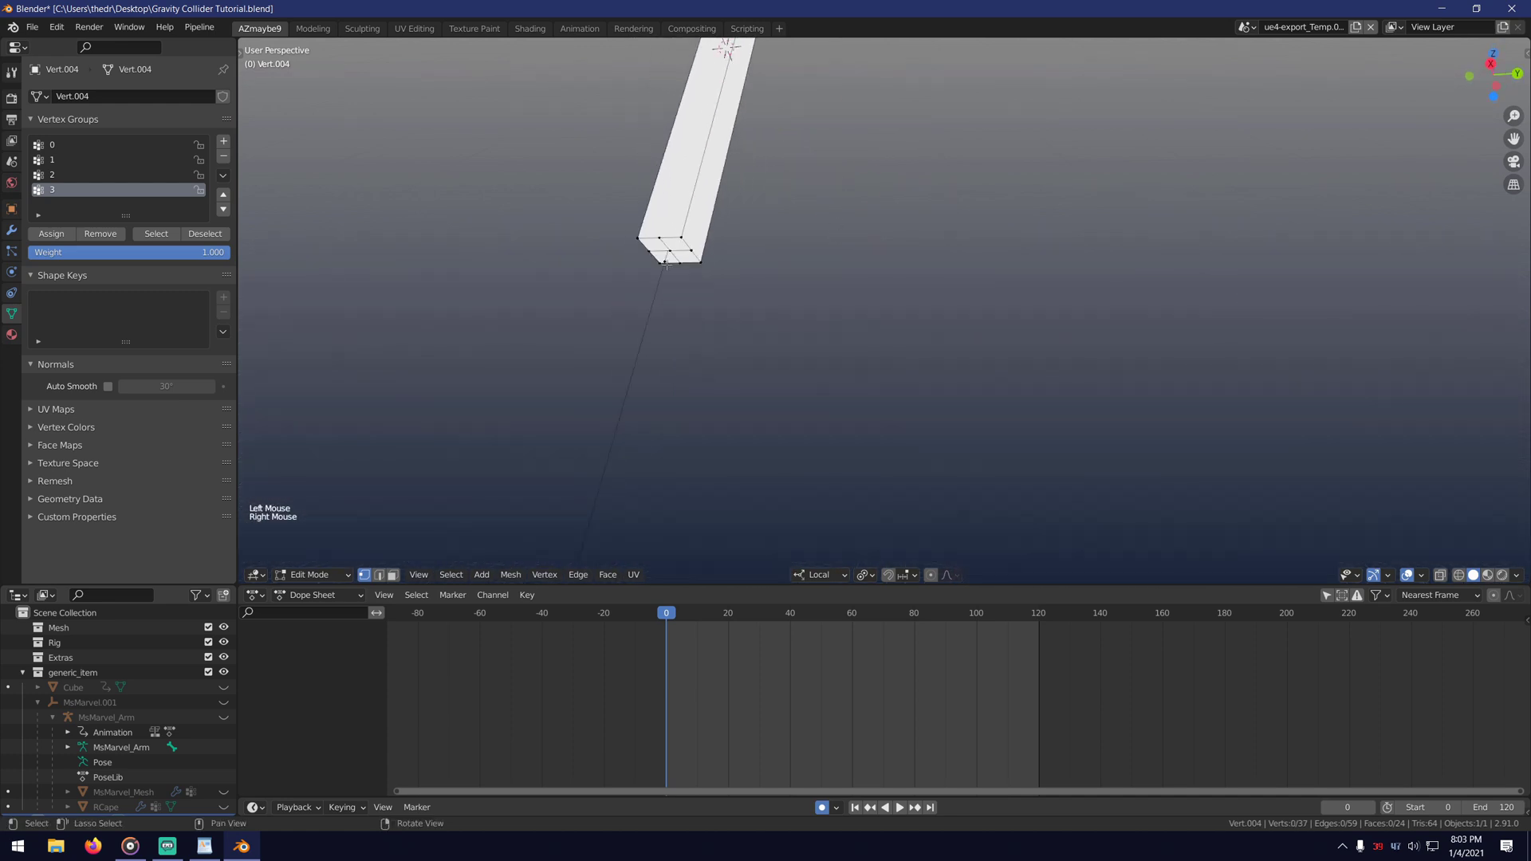
click(671, 247)
shift+click(674, 290)
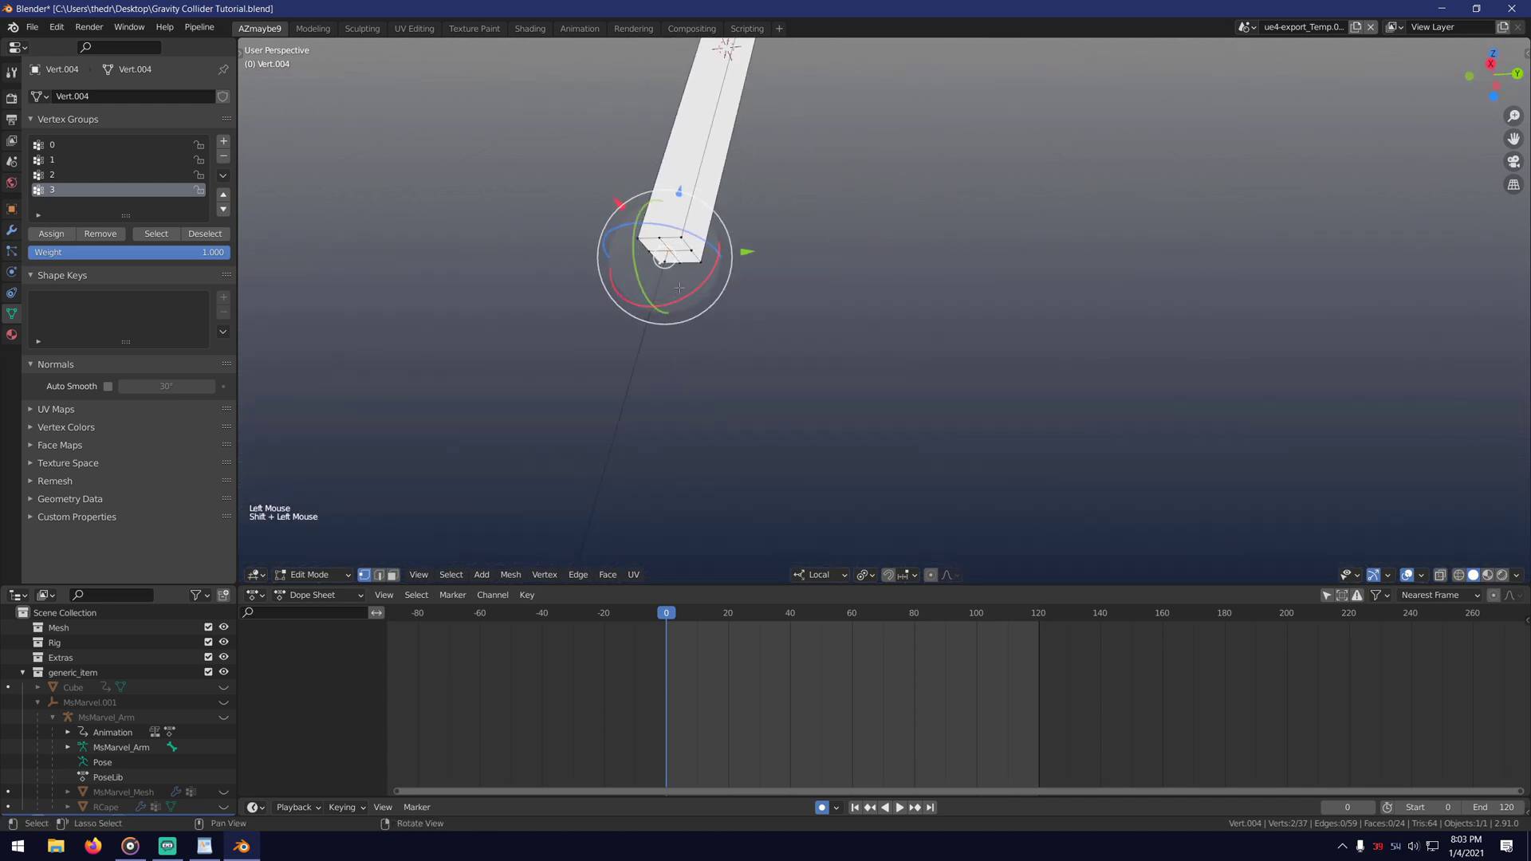
click(680, 288)
scroll(679, 288, up, 1)
right_drag(679, 288, 722, 263)
click(755, 242)
shift+click(713, 277)
key(q)
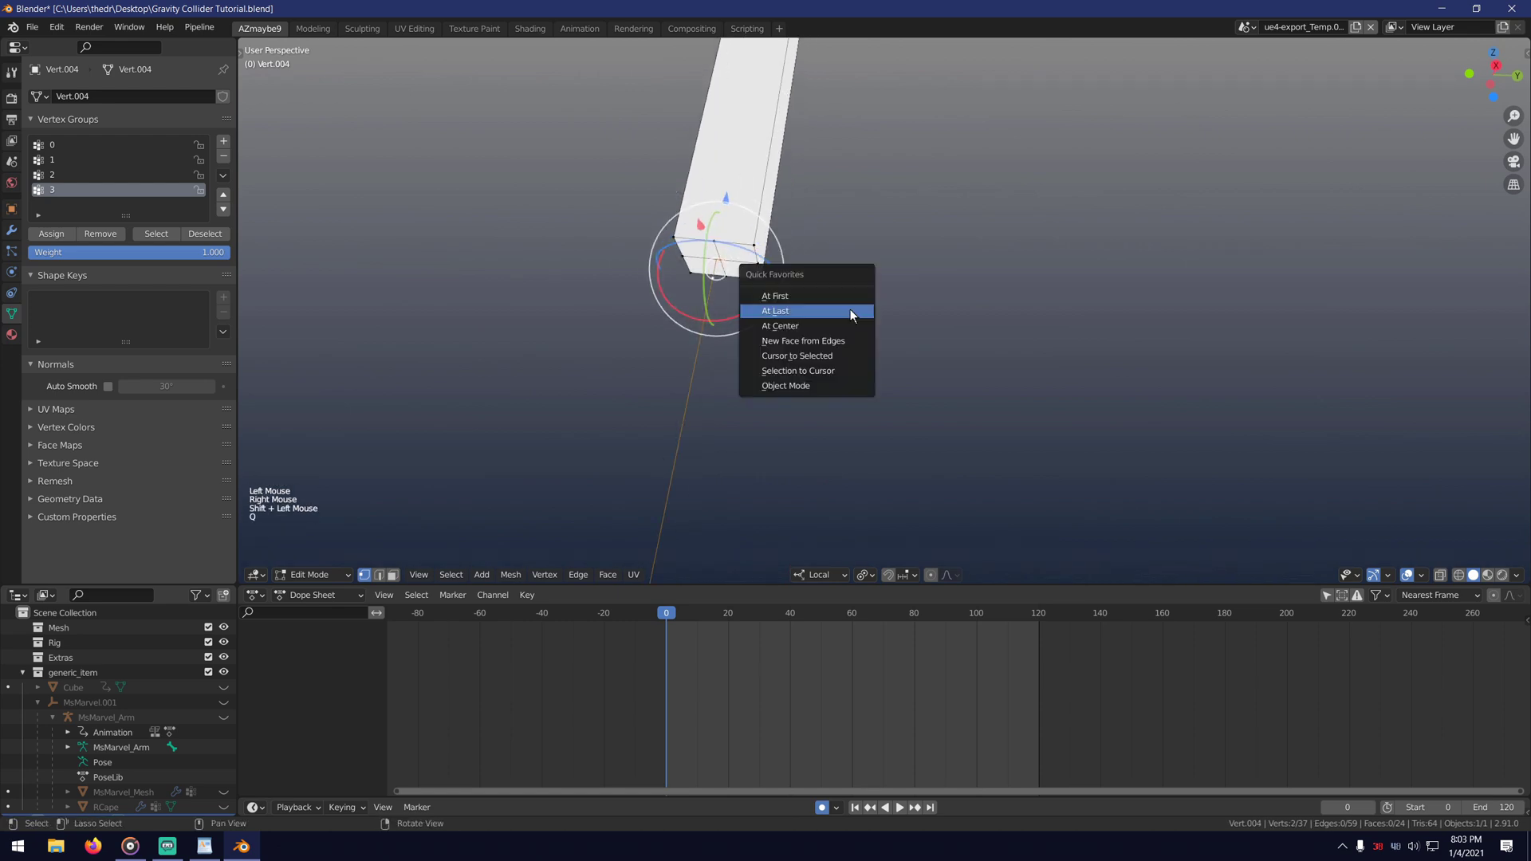
click(849, 311)
Switch to edge selection, select the chain's third edge, and snap the 3D cursor to it.
scroll(849, 310, down, 3)
middle_drag(850, 311, 507, 547)
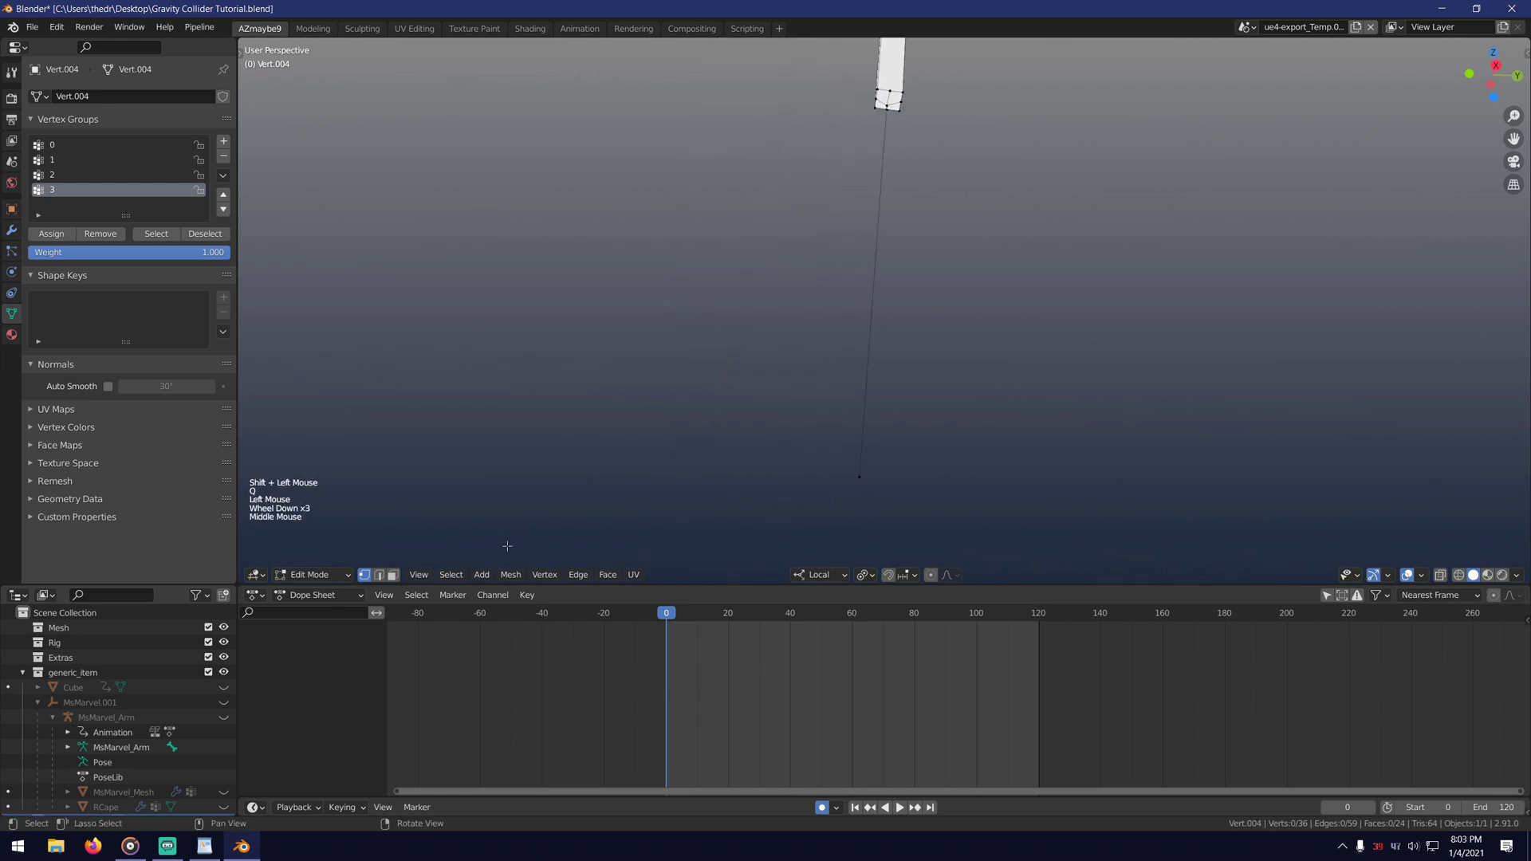
click(874, 318)
key(q)
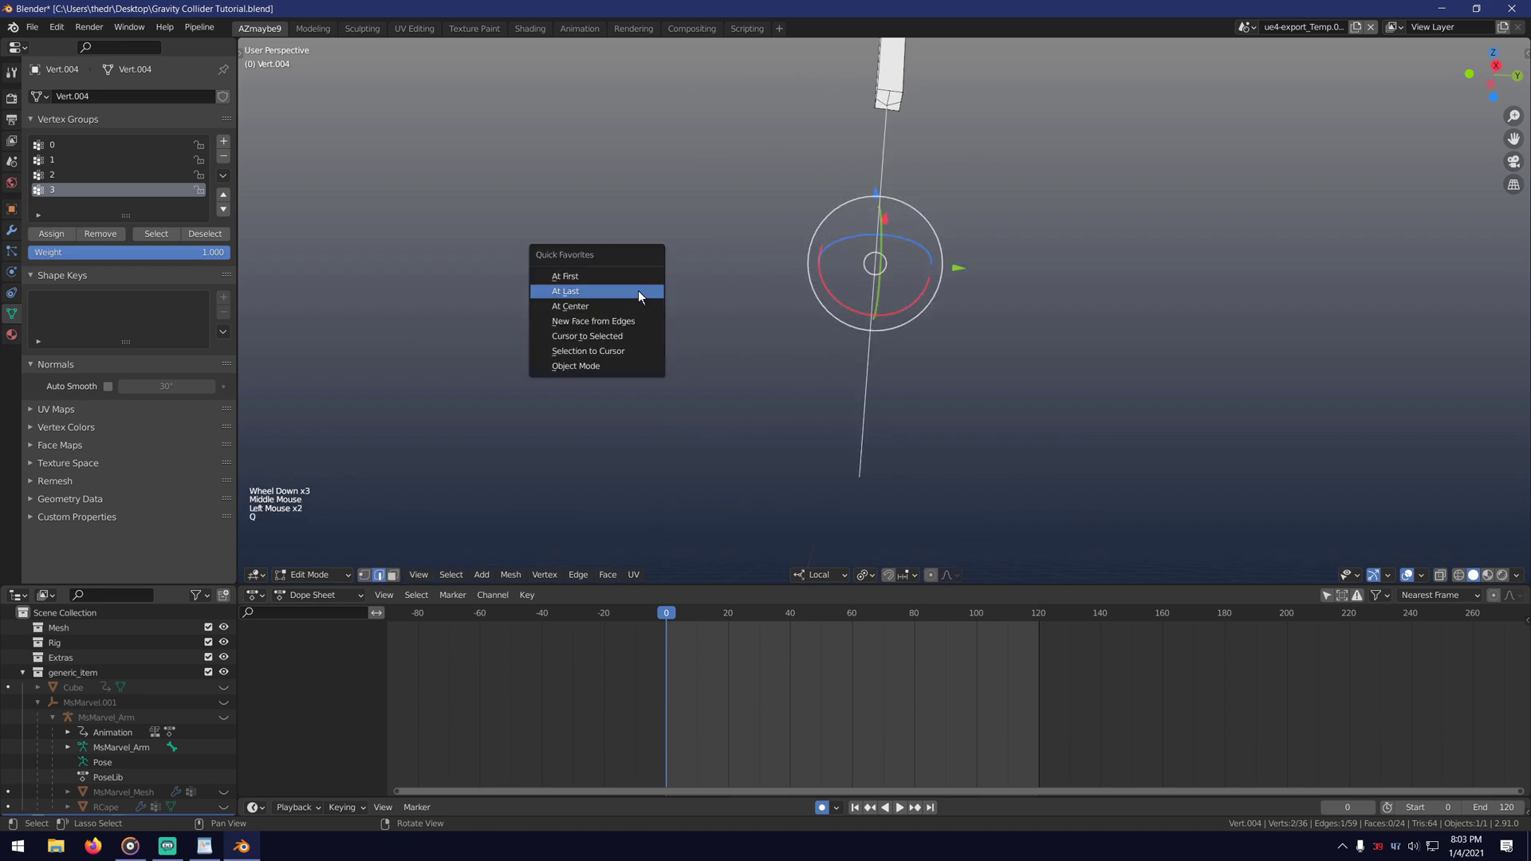
click(634, 339)
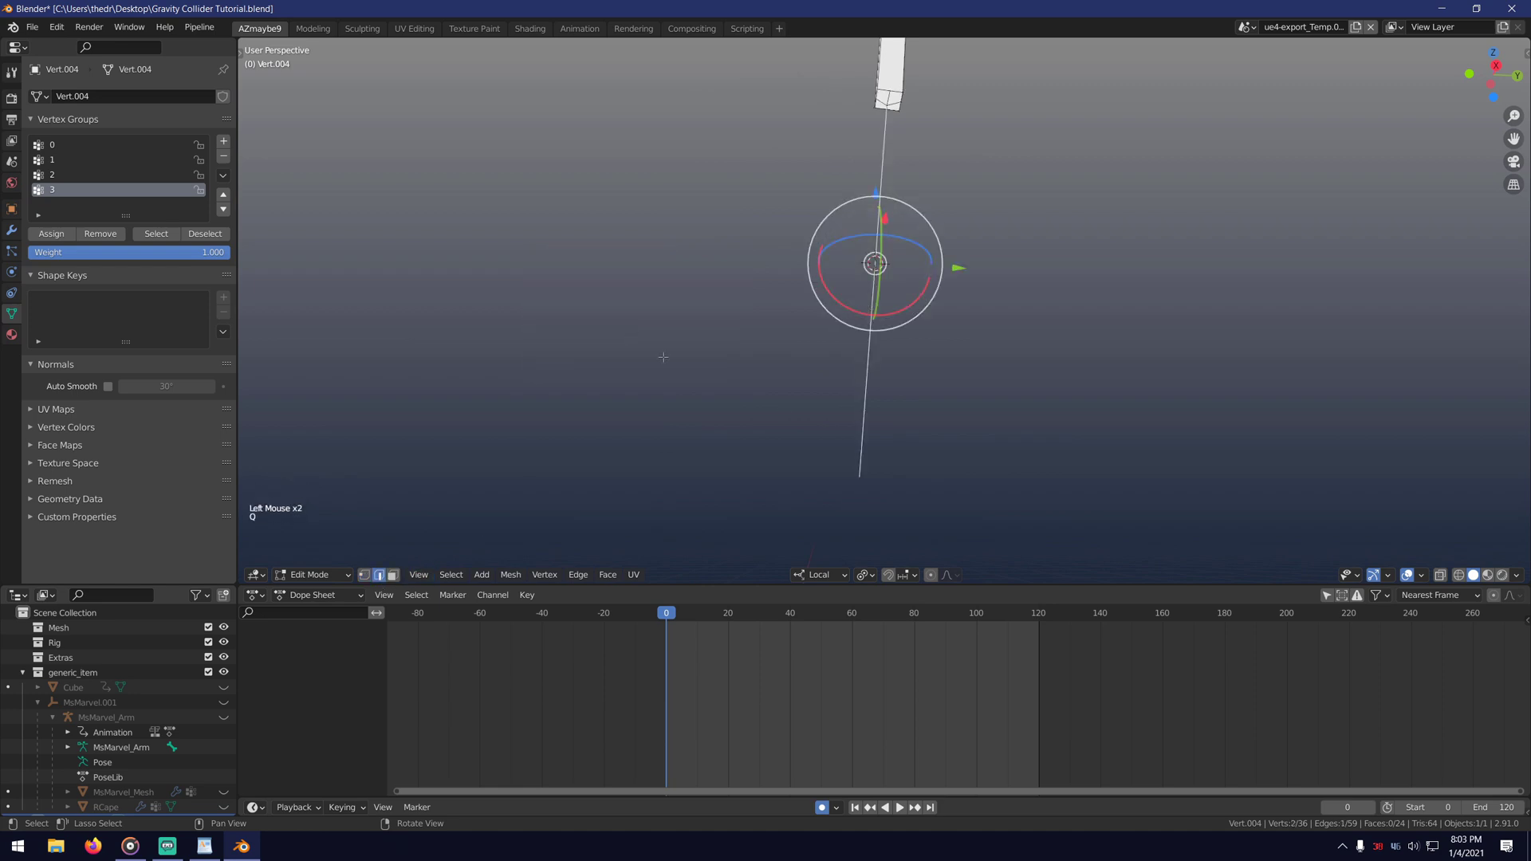
Add a cube at the 3D cursor on the third chain edge and scale it up by about 1.3.
click(483, 575)
click(507, 543)
key(s)
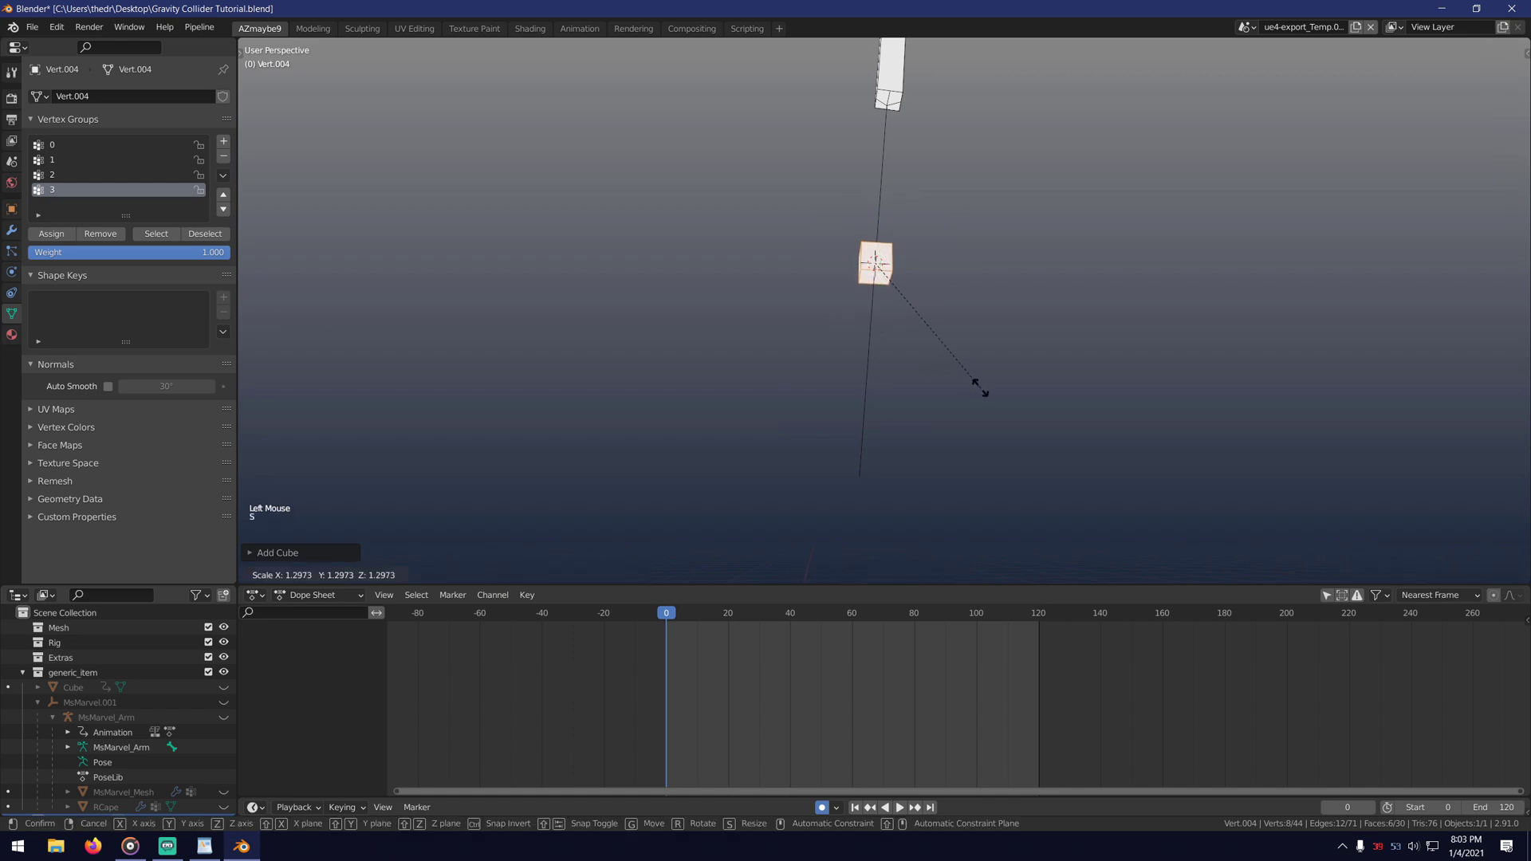
click(982, 389)
Stretch the third cube along its local Z axis so it spans the chain's third edge.
key(s)
key(z)
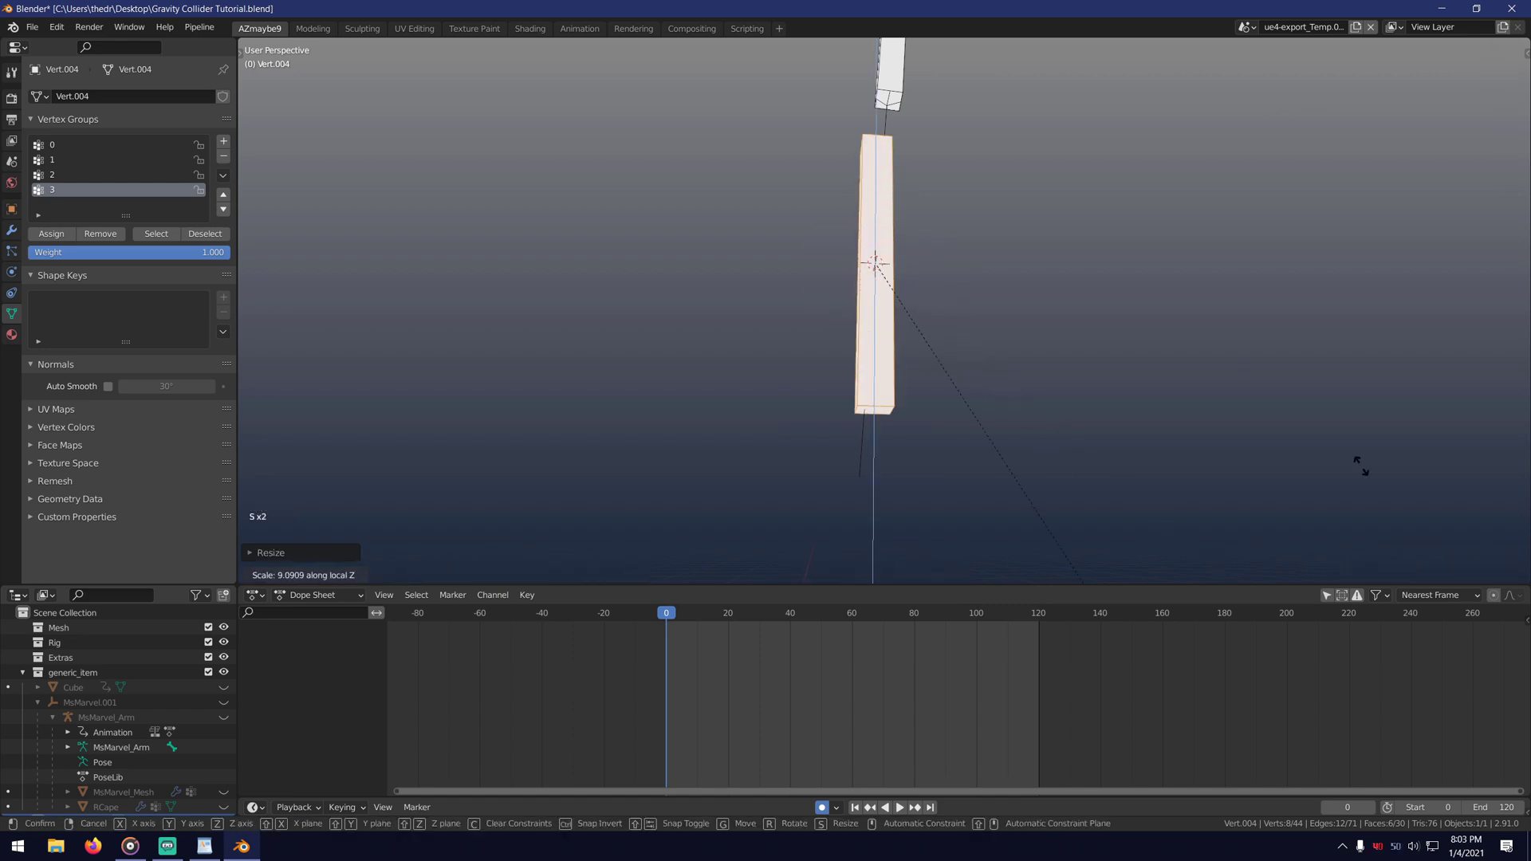
click(1432, 160)
Rotate the third stretched box slightly so it lines up with the chain's third edge.
right_drag(1017, 300, 979, 325)
middle_drag(979, 325, 1001, 235)
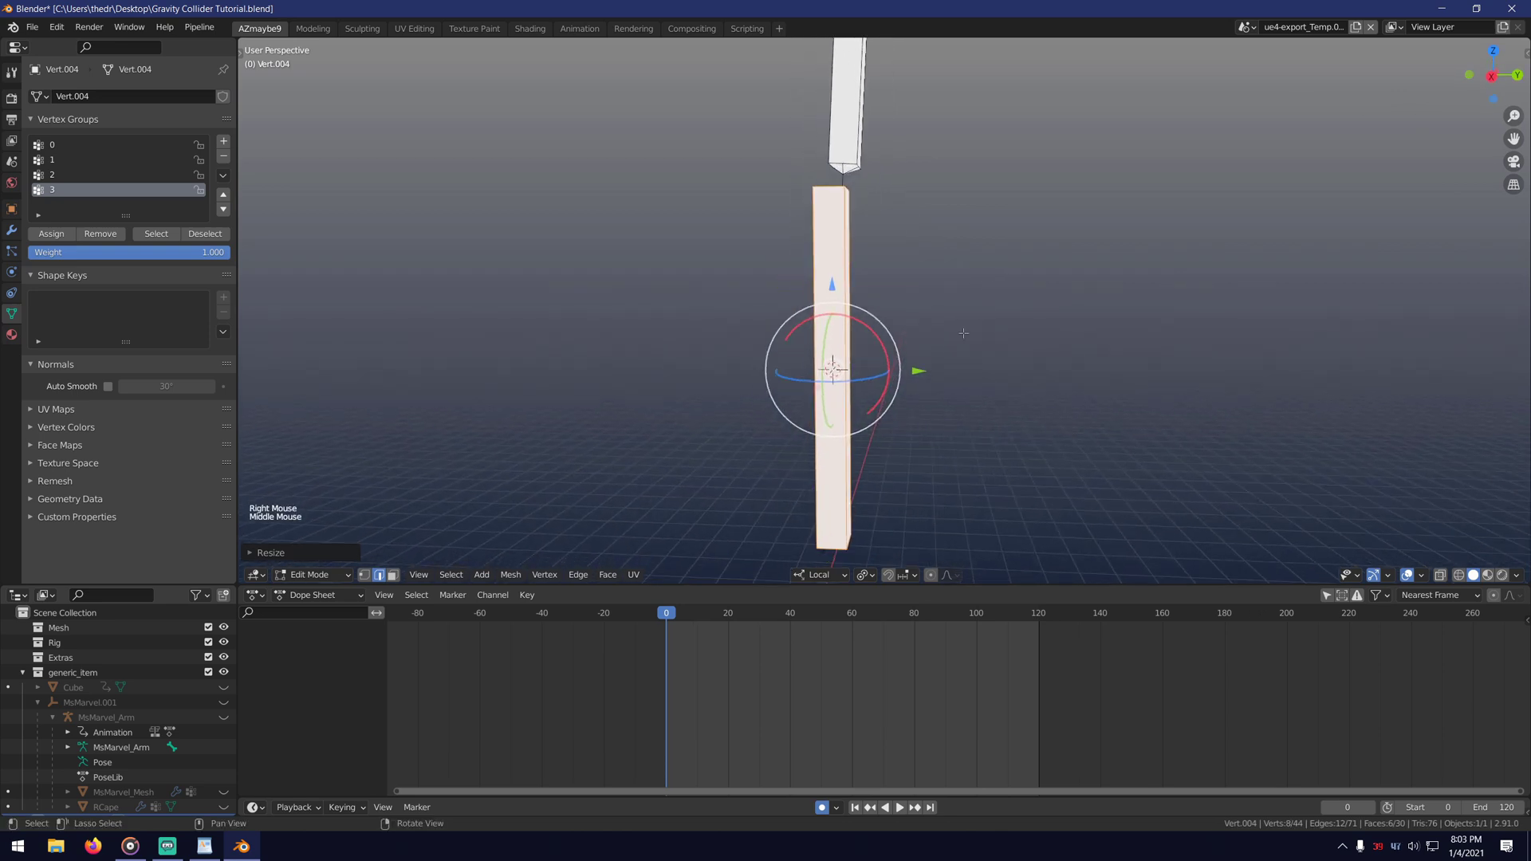
key(s)
click(966, 342)
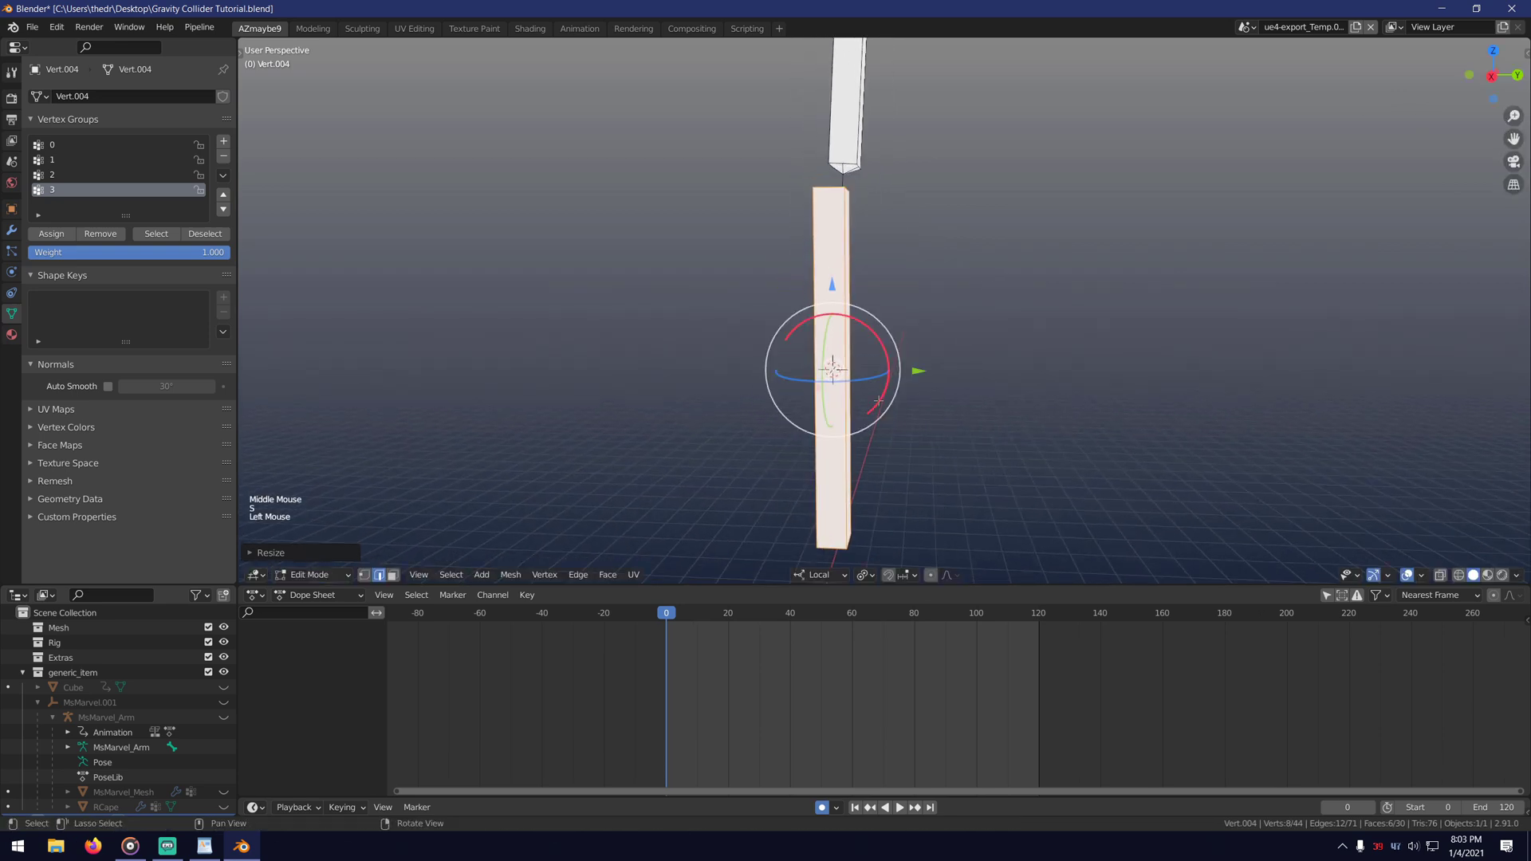
drag(878, 401, 875, 406)
Subdivide the top and bottom end faces of the third box.
right_drag(891, 300, 901, 423)
middle_drag(901, 423, 909, 337)
scroll(909, 337, up, 2)
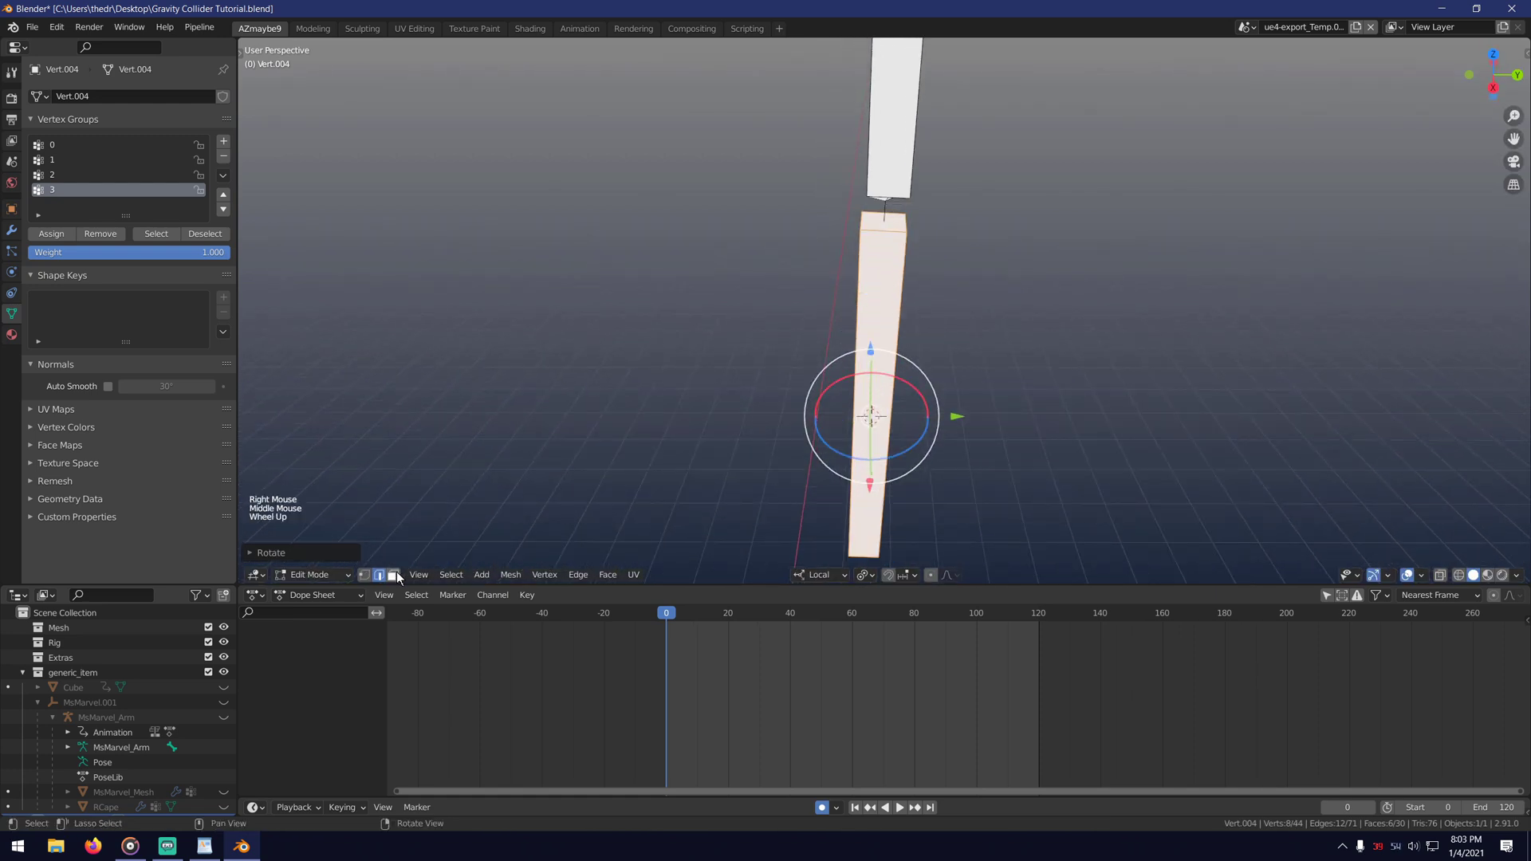
right_click(723, 266)
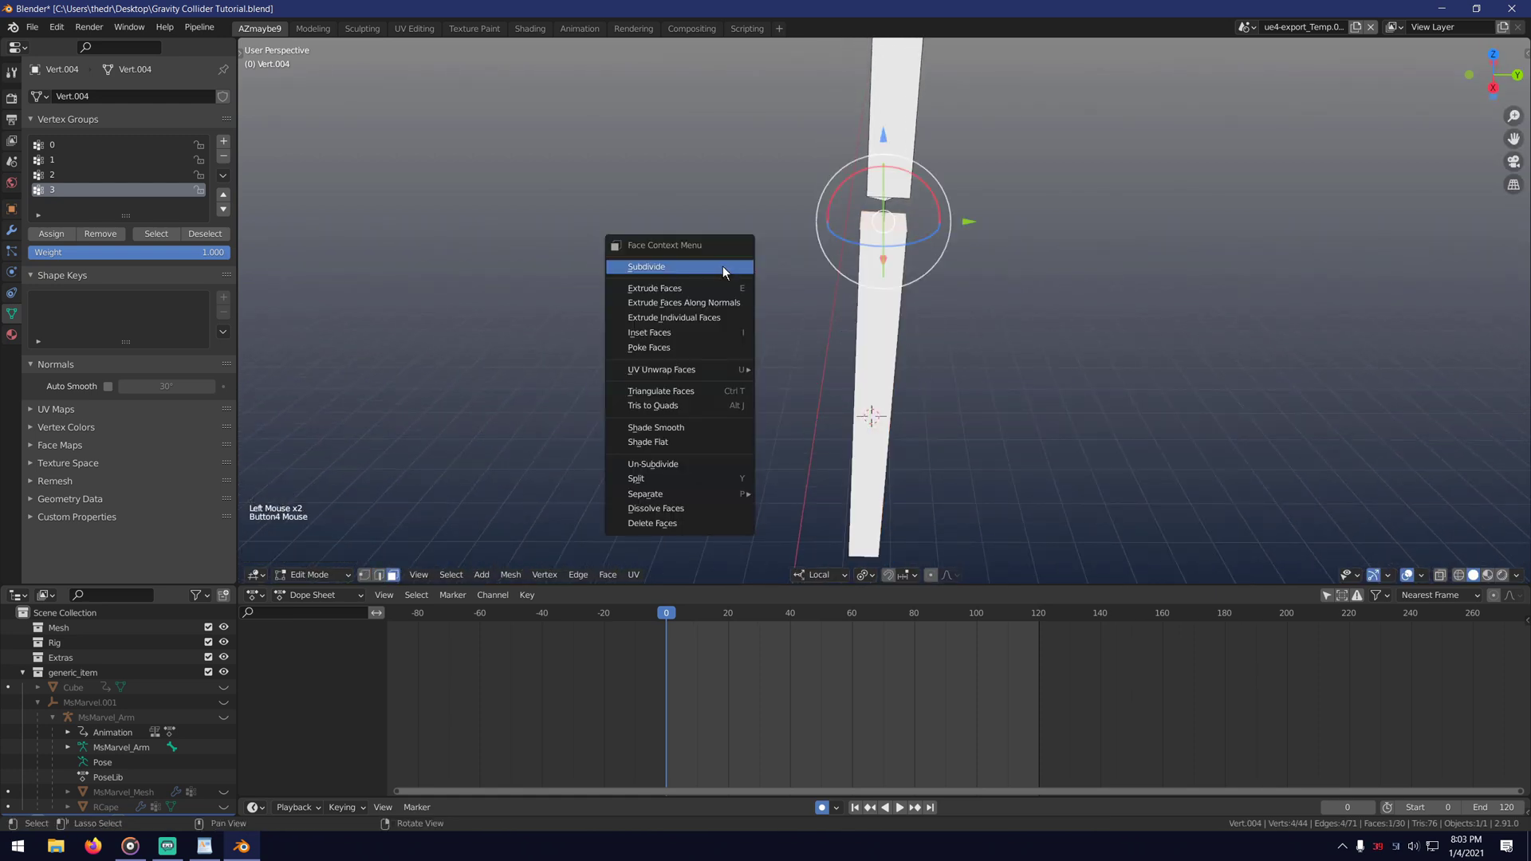
click(723, 265)
click(897, 160)
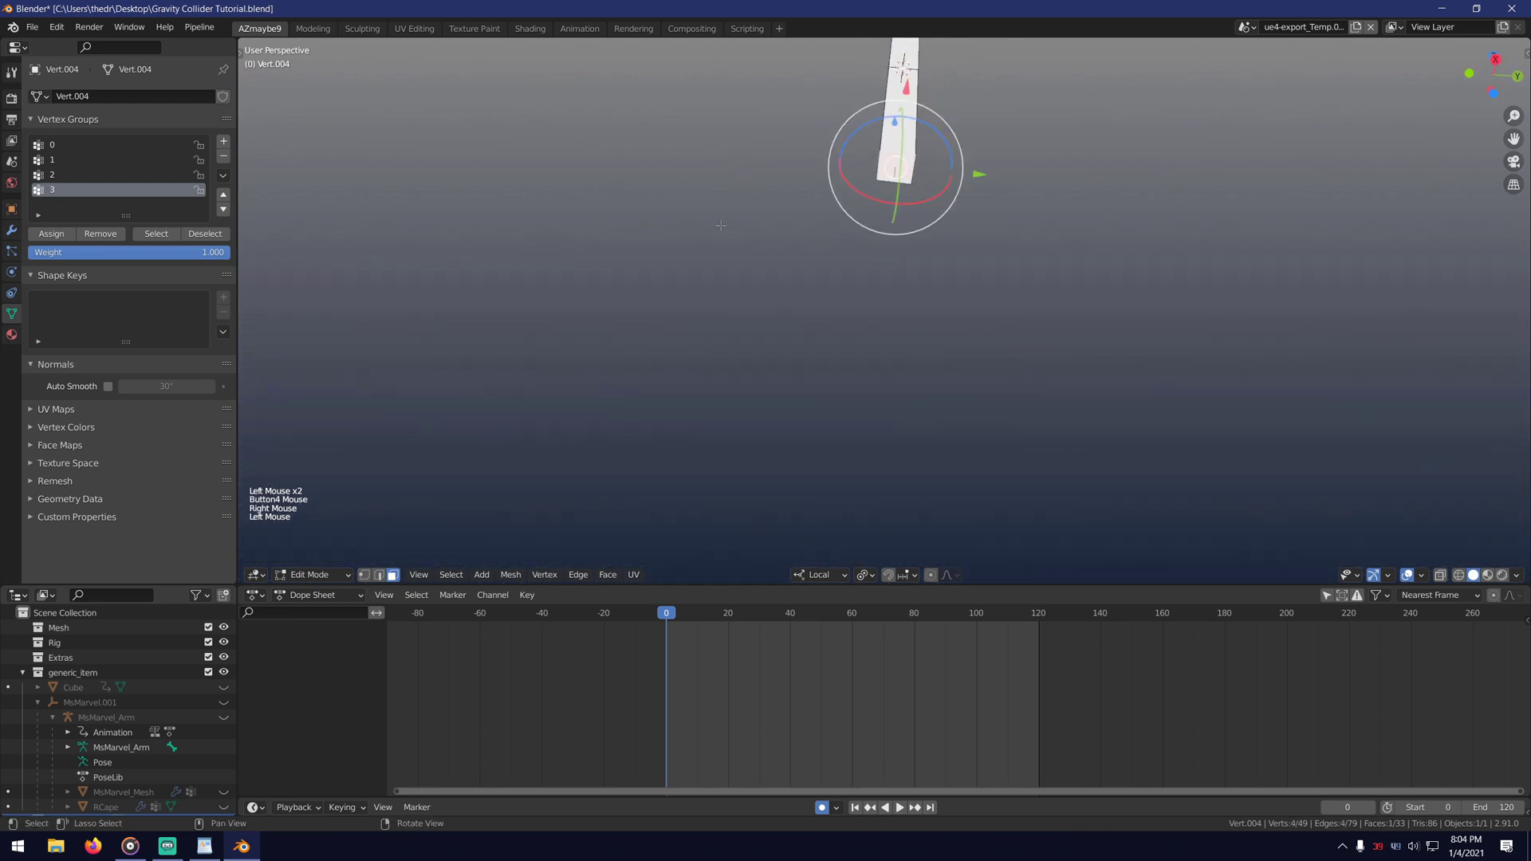
right_click(718, 224)
click(717, 225)
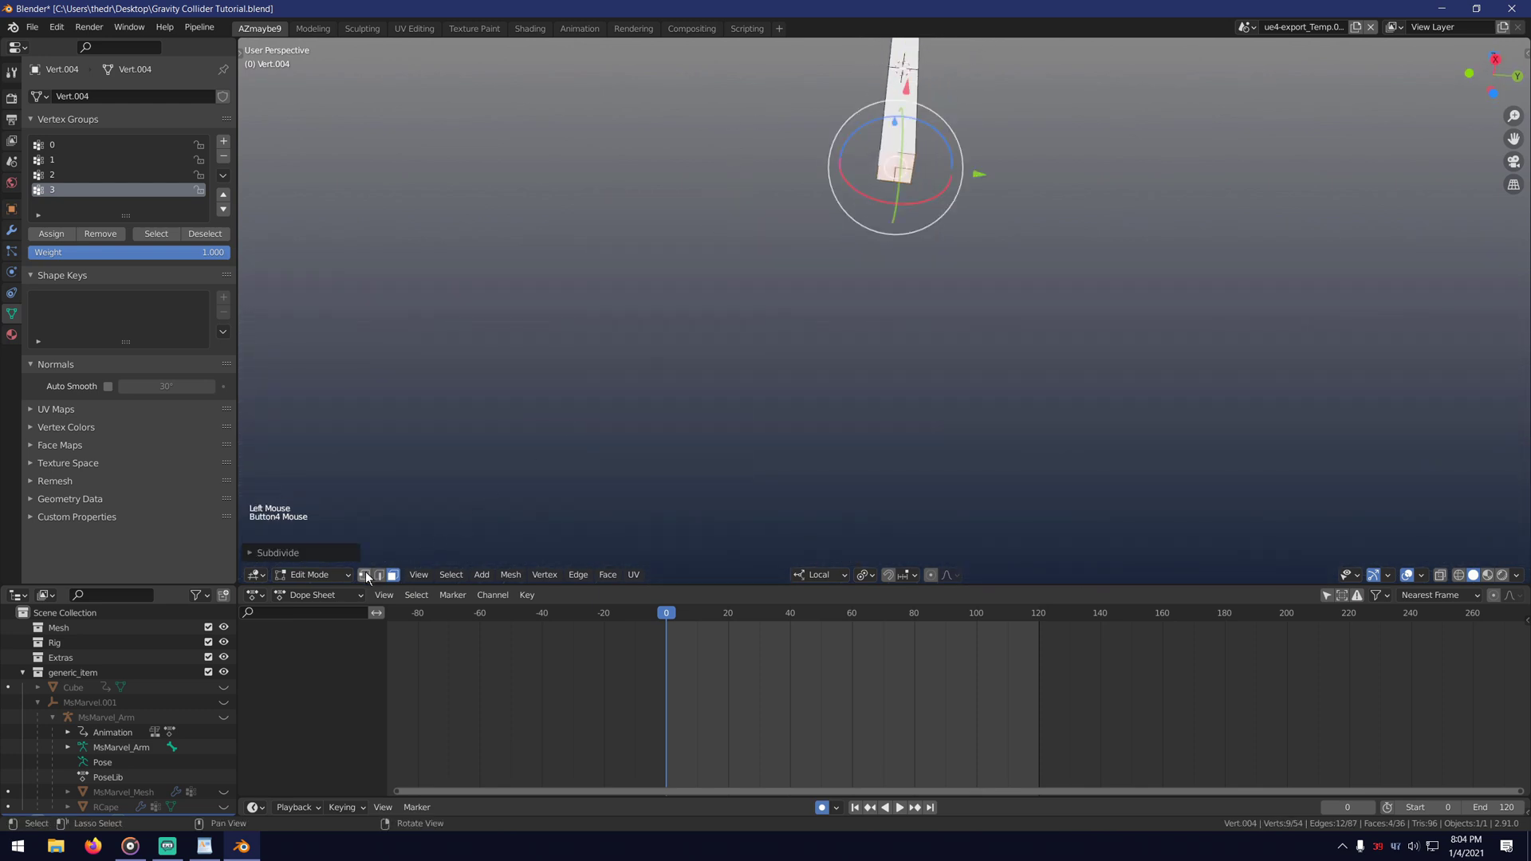
In vertex selection, merge the centre vertex of the third box's bottom face at the chain's end vertex using At Last.
right_drag(813, 295, 819, 329)
scroll(877, 280, up, 3)
middle_drag(937, 227, 941, 379)
click(876, 249)
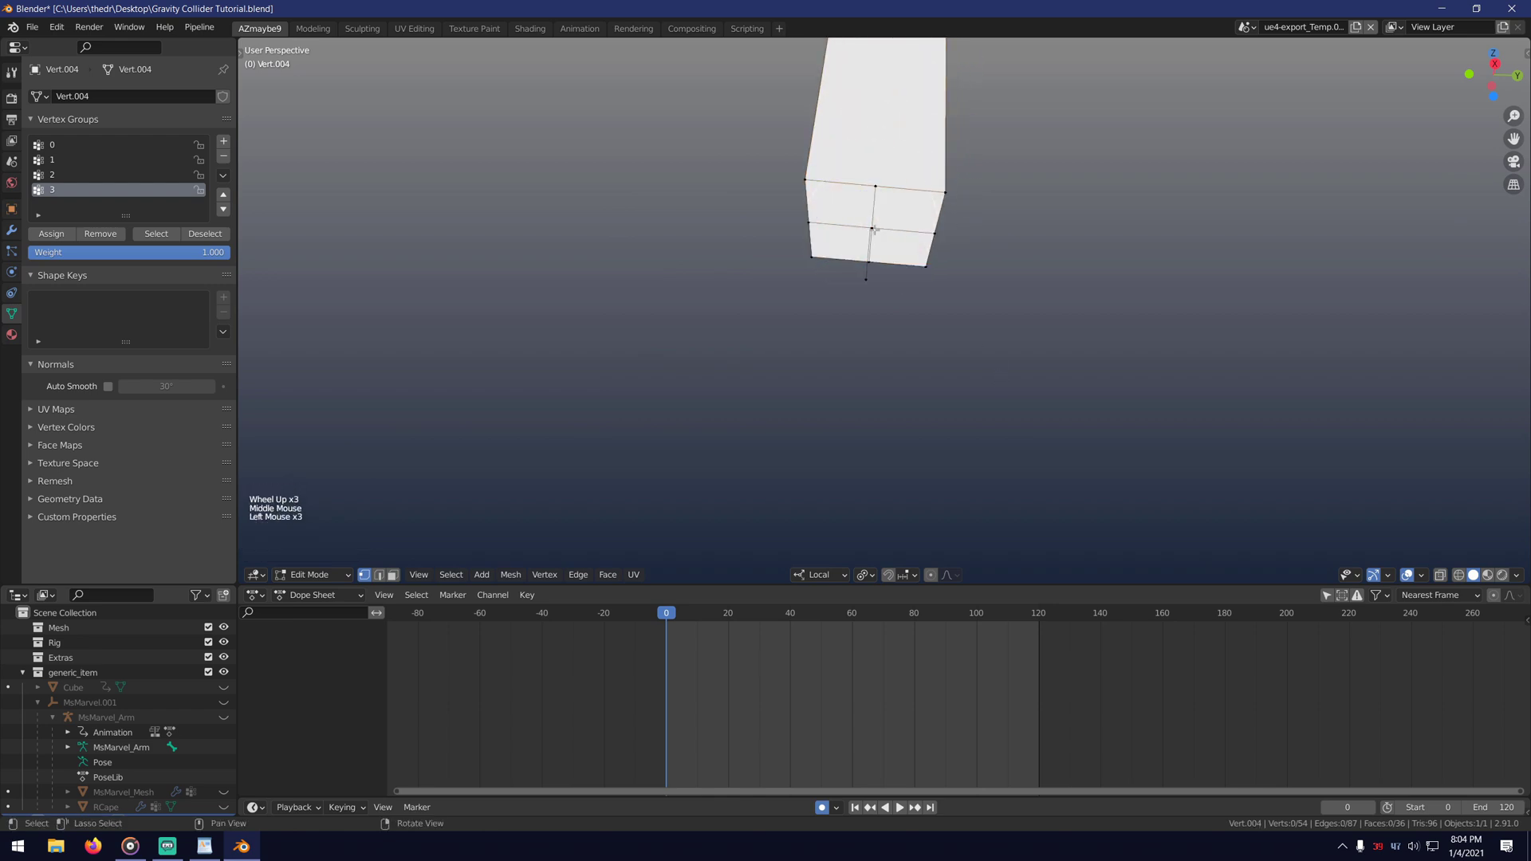
click(875, 230)
key(q)
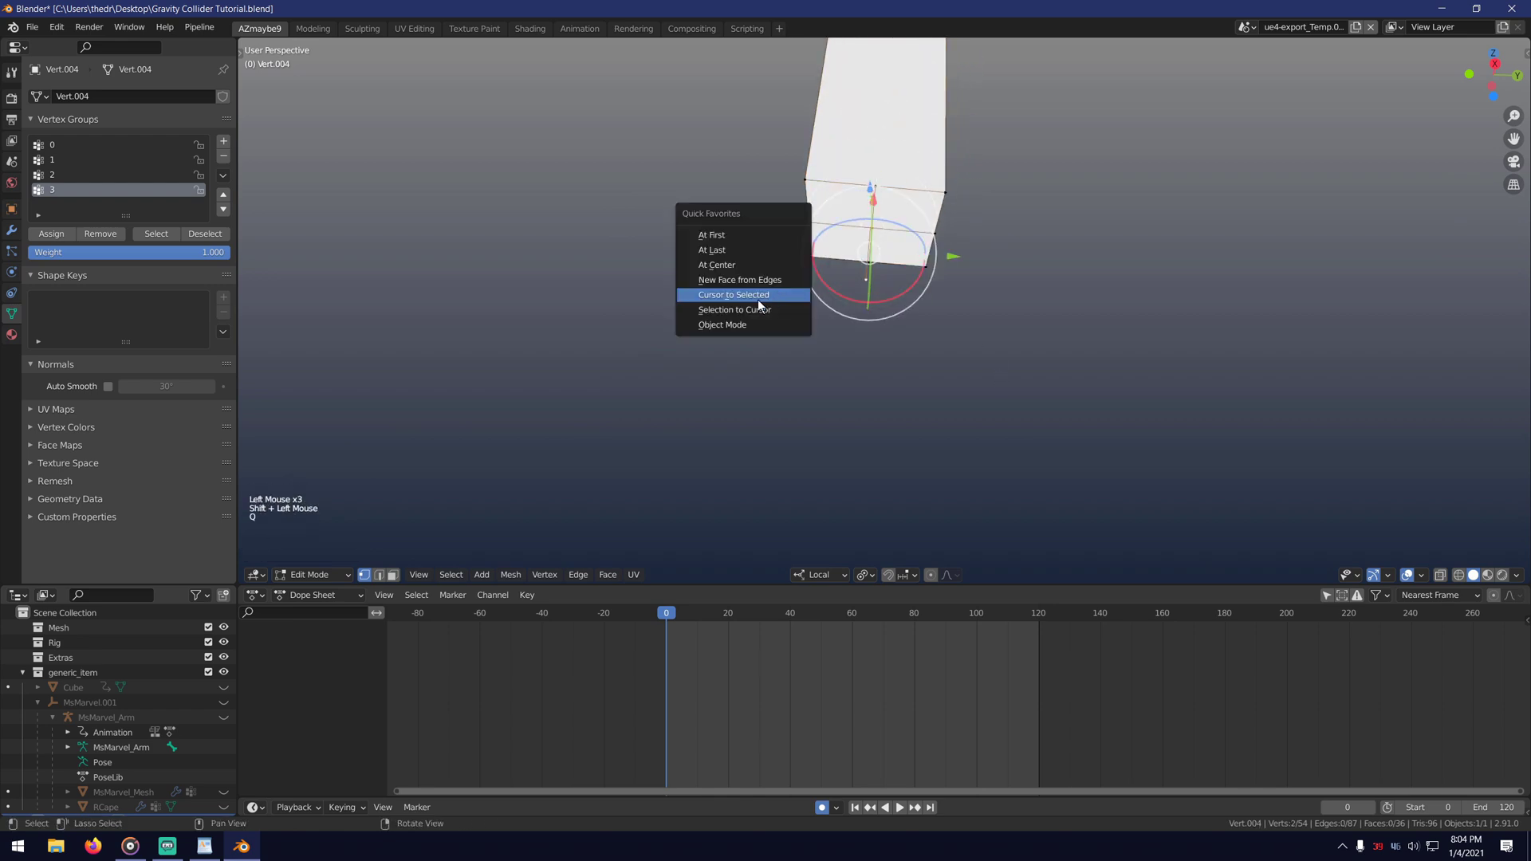
click(726, 250)
Merge the centre vertex of the third box's top face at the chain vertex above it using At Last.
right_drag(725, 250, 737, 301)
click(933, 176)
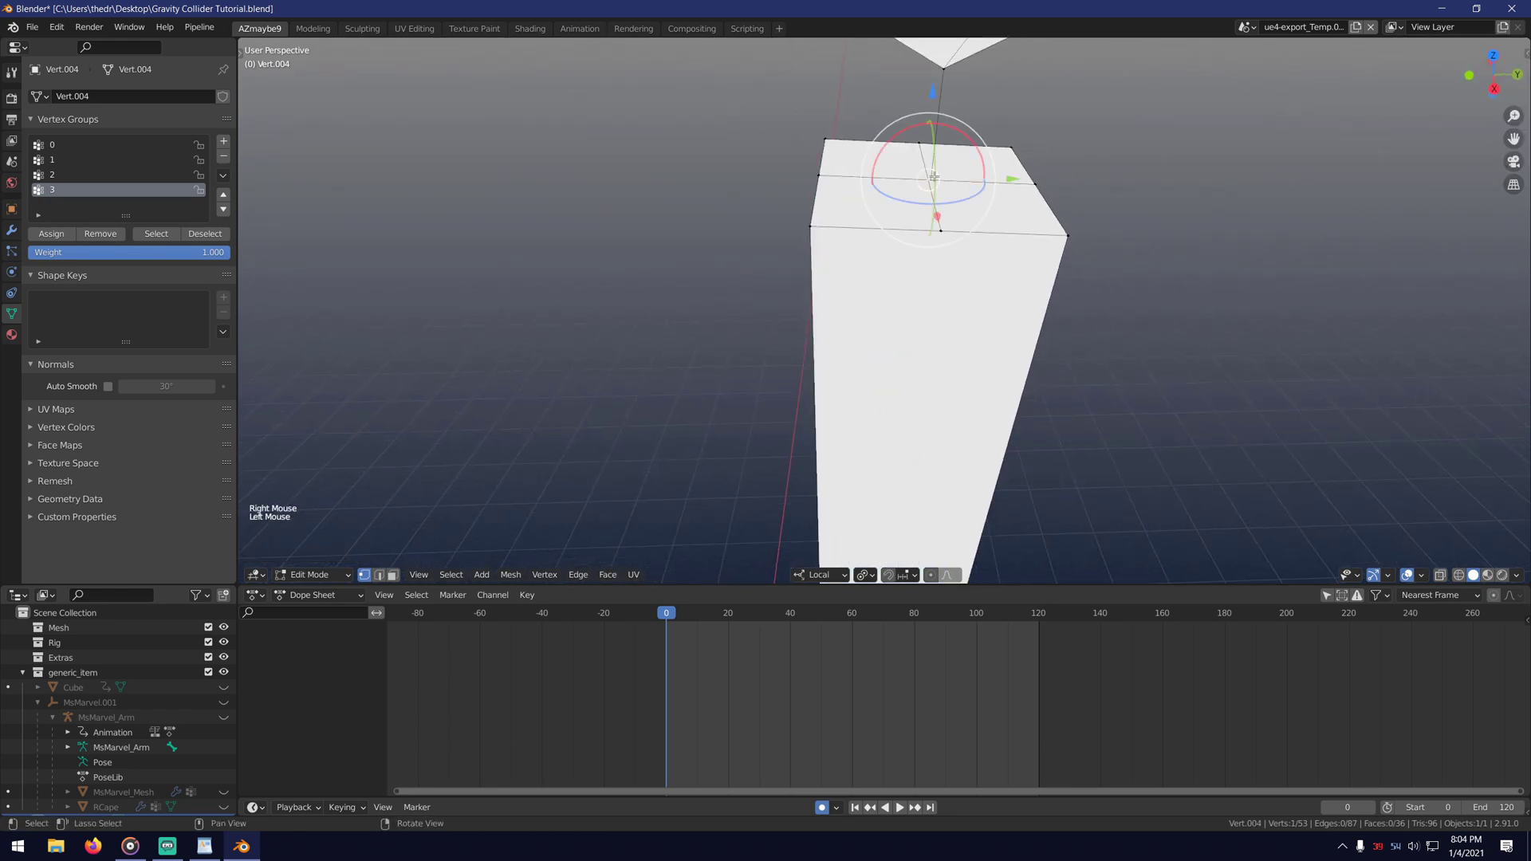
shift+click(938, 90)
key(q)
click(764, 145)
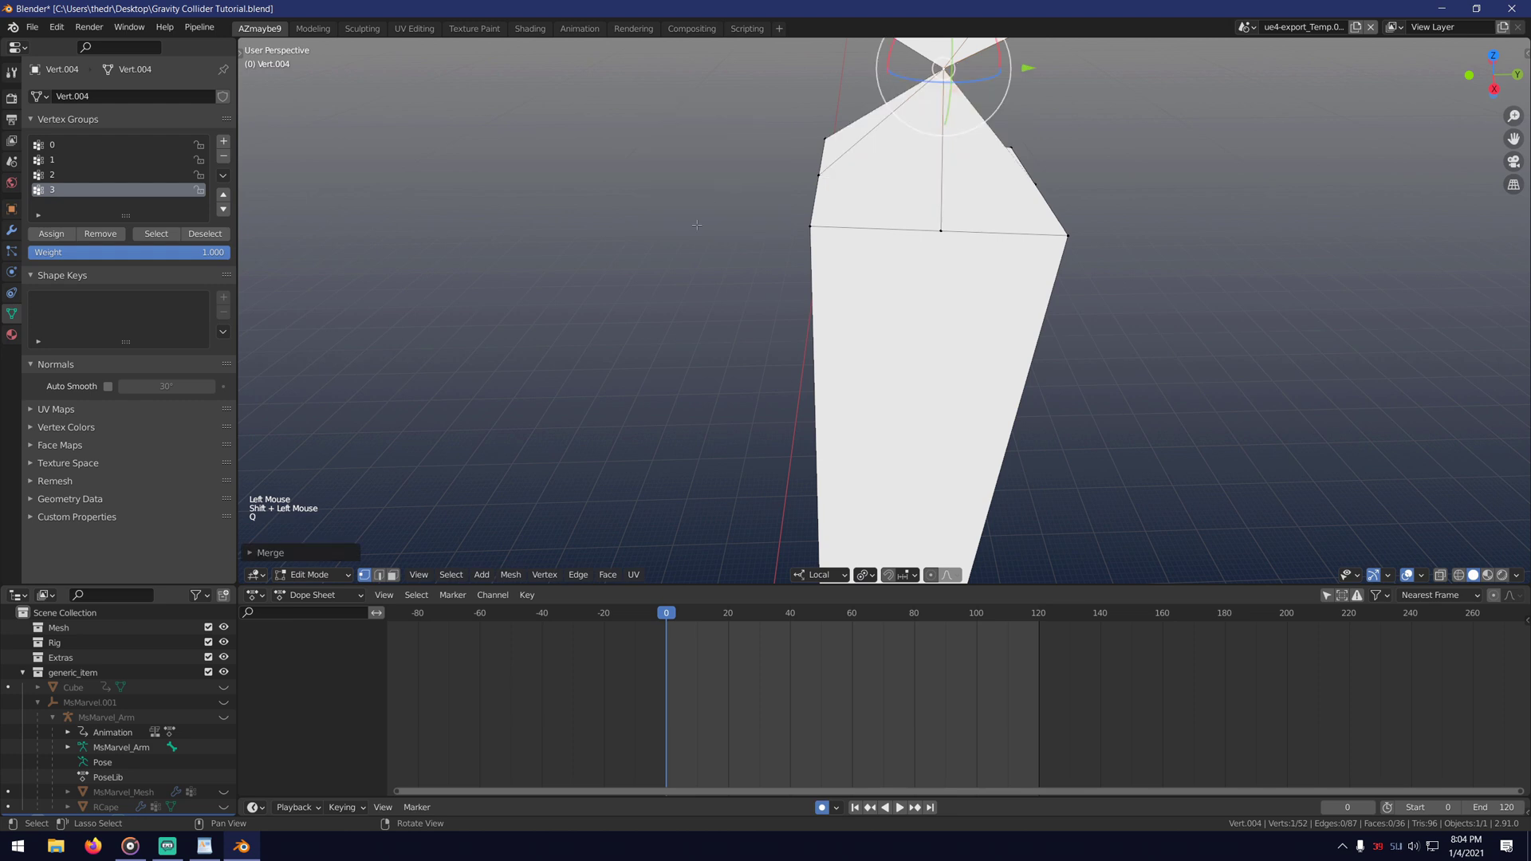
Return to Object Mode and enable Cloth physics on the box chain.
scroll(696, 225, down, 2)
click(311, 575)
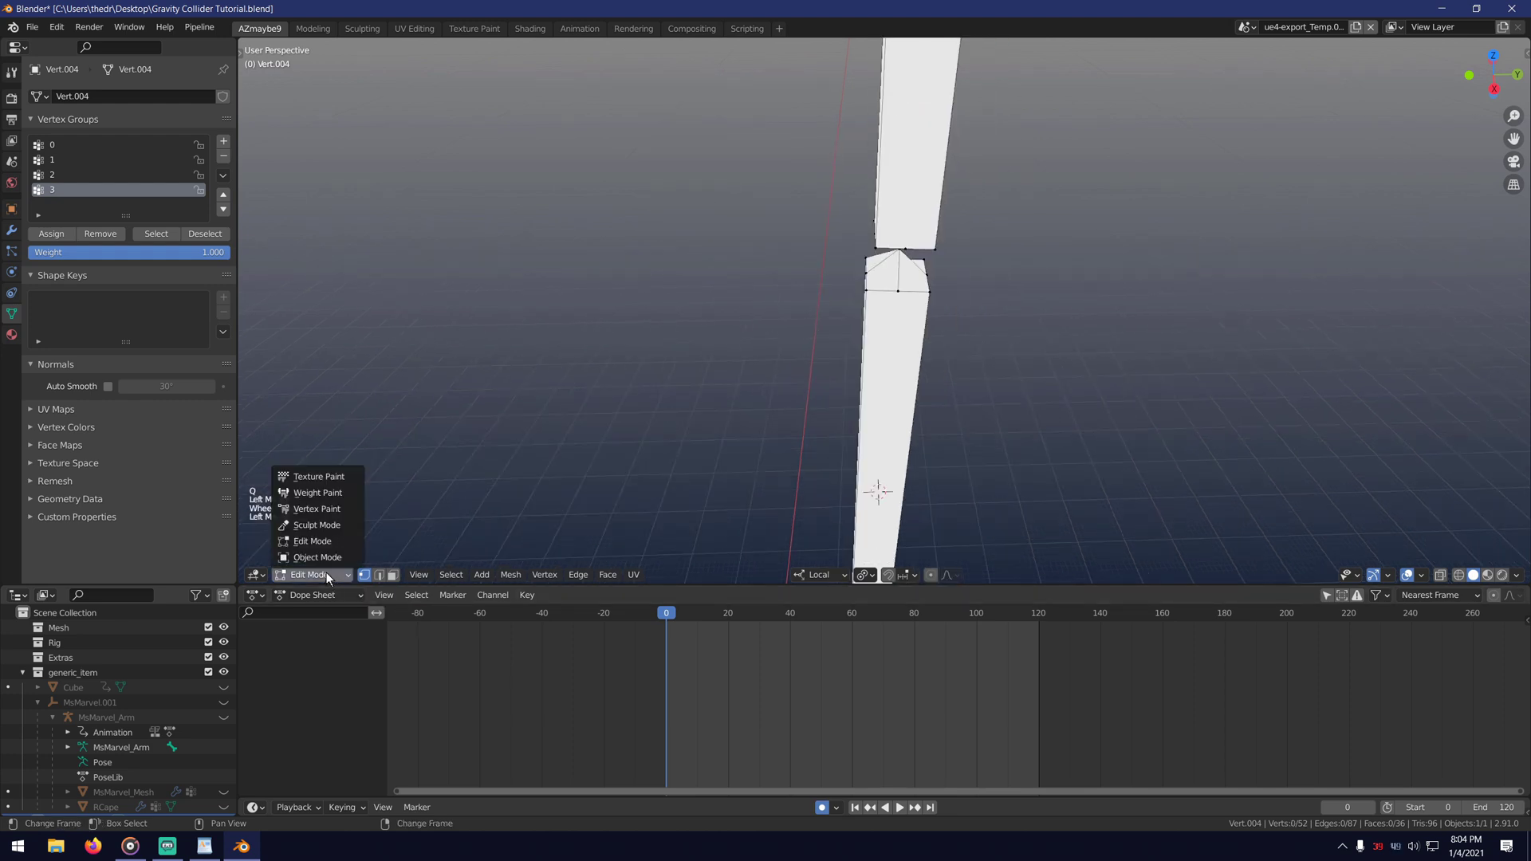
right_click(334, 558)
scroll(666, 391, down, 5)
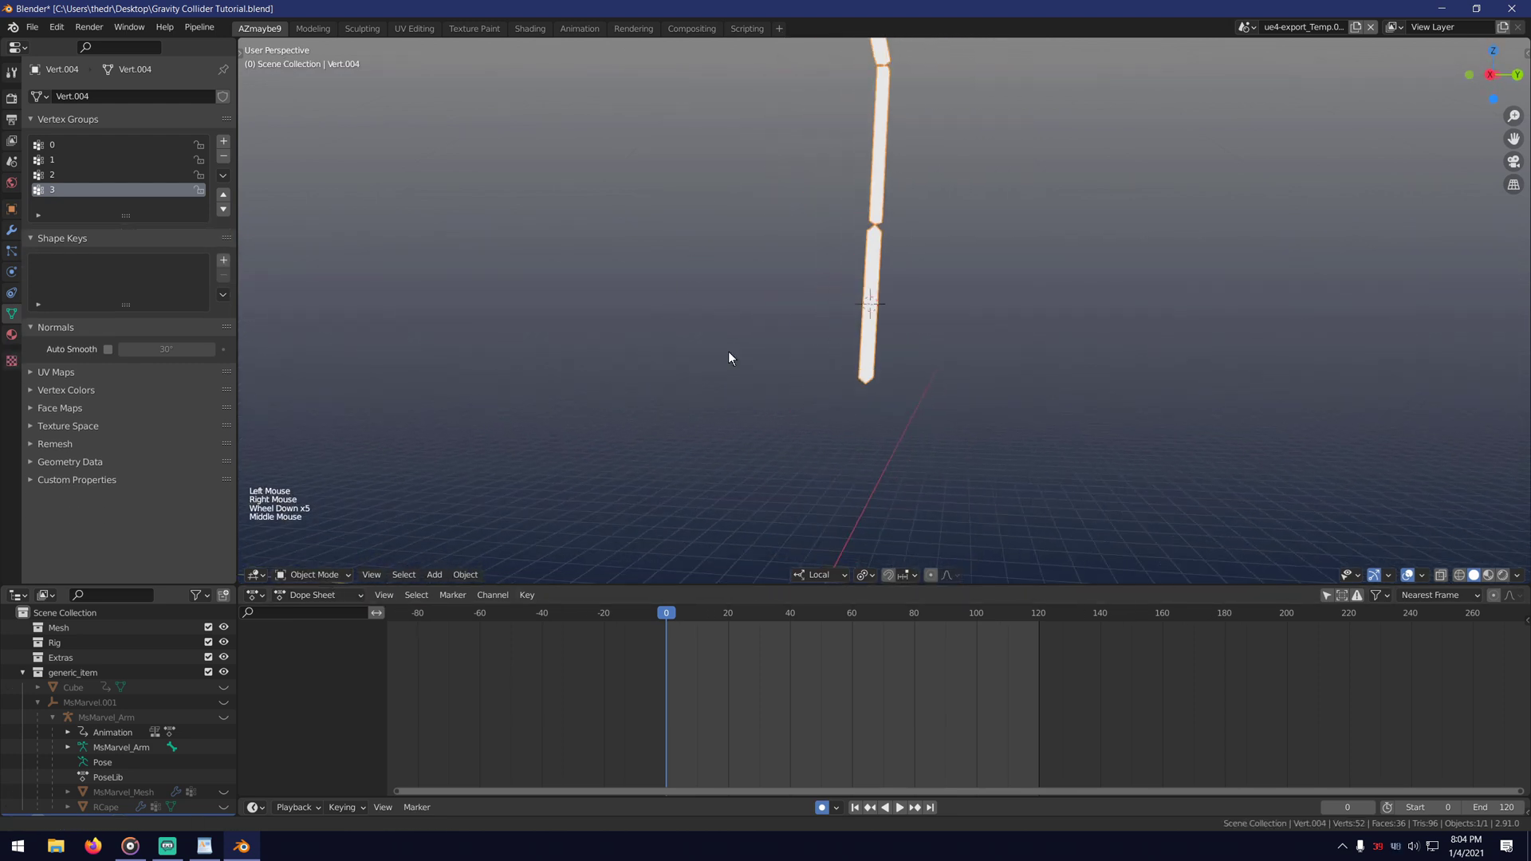
middle_drag(729, 350, 715, 366)
click(12, 272)
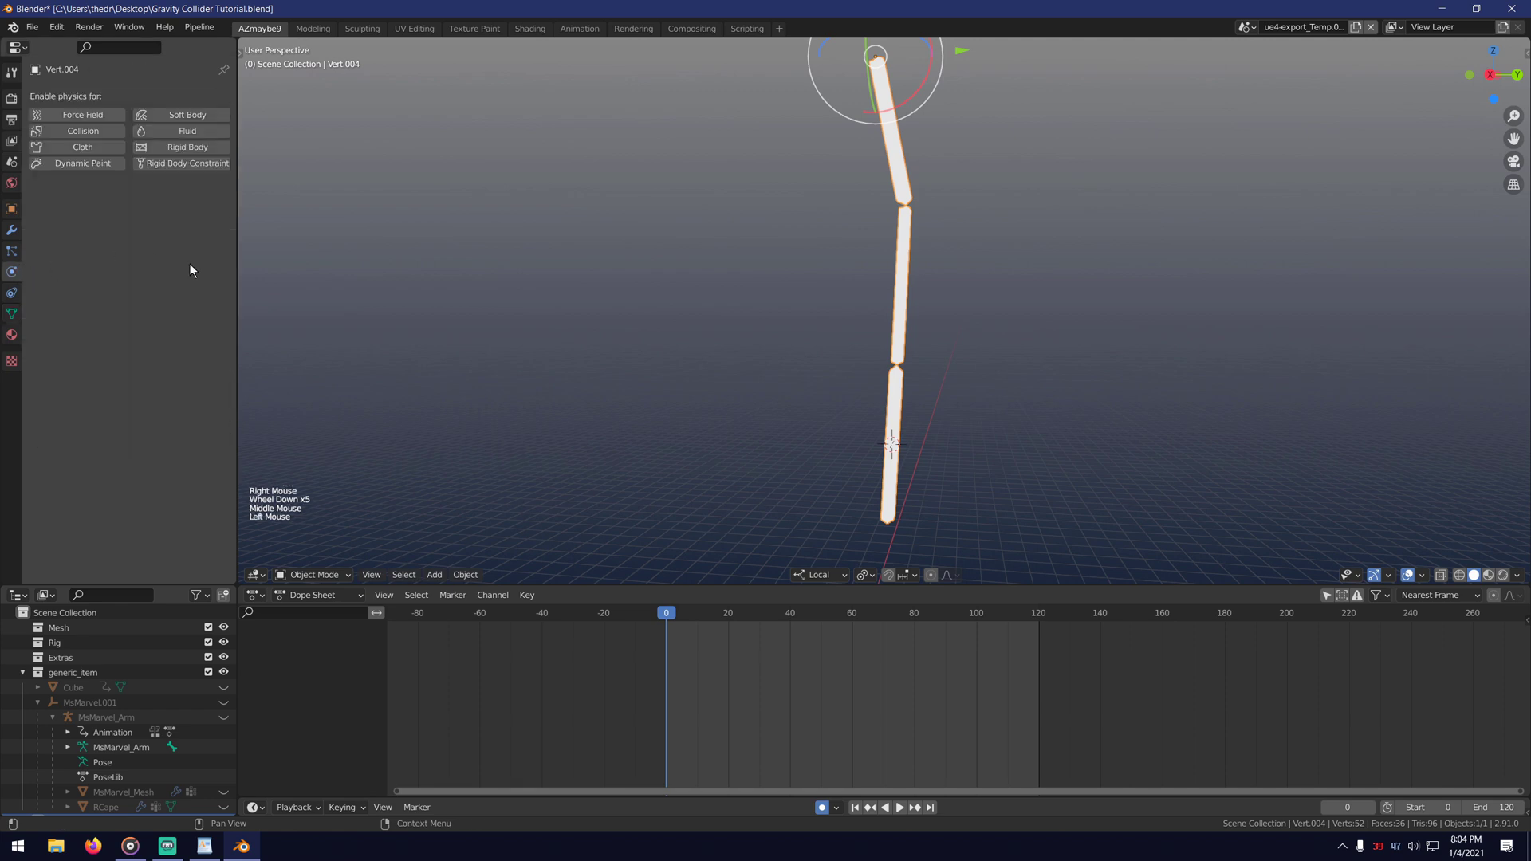
click(80, 146)
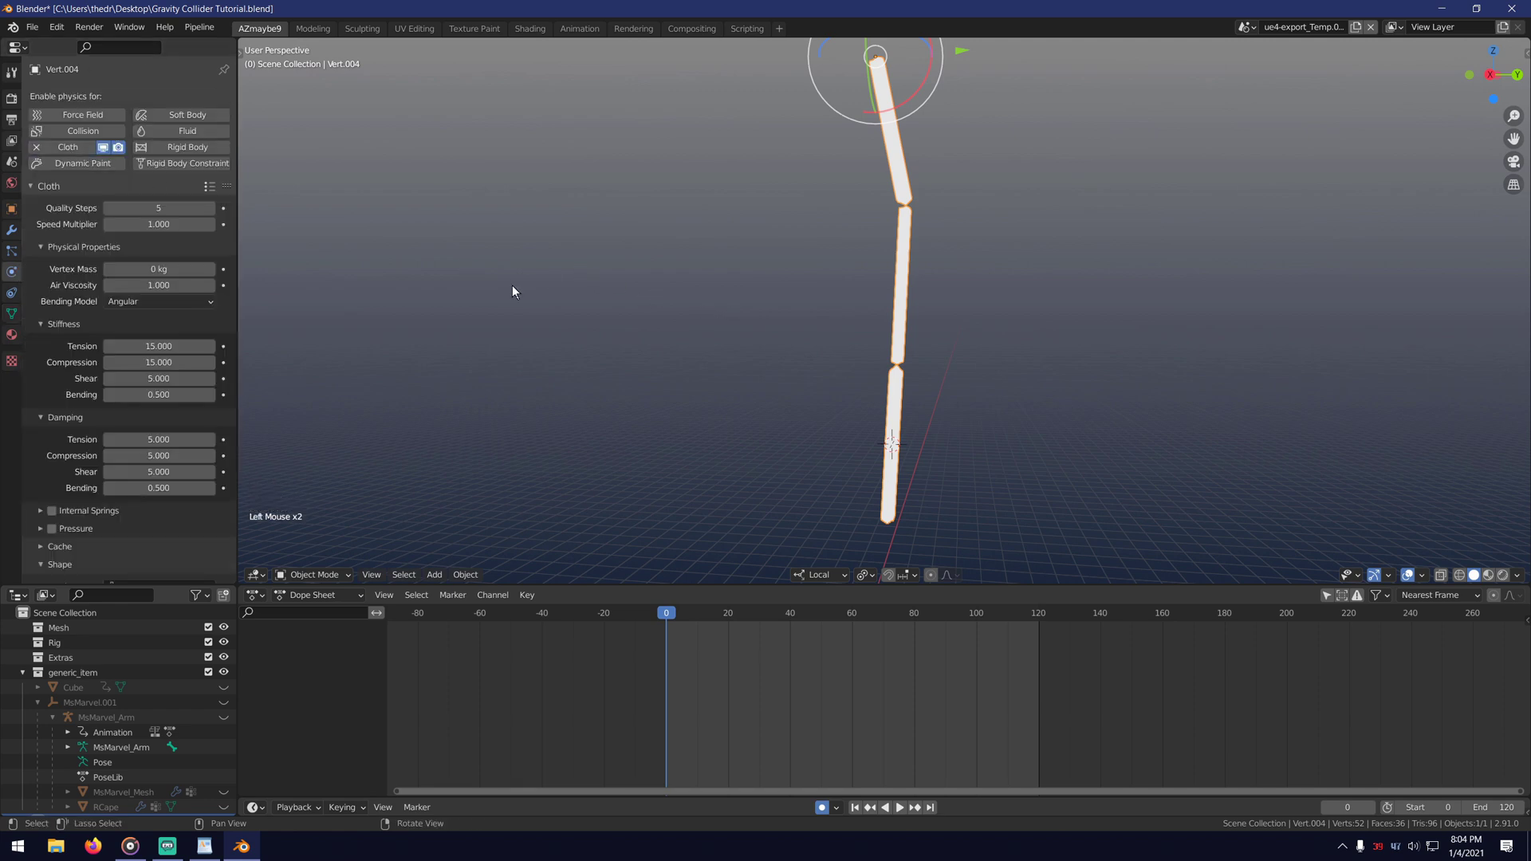
Set the cloth's pin group to vertex group 0.
scroll(80, 383, down, 6)
click(147, 438)
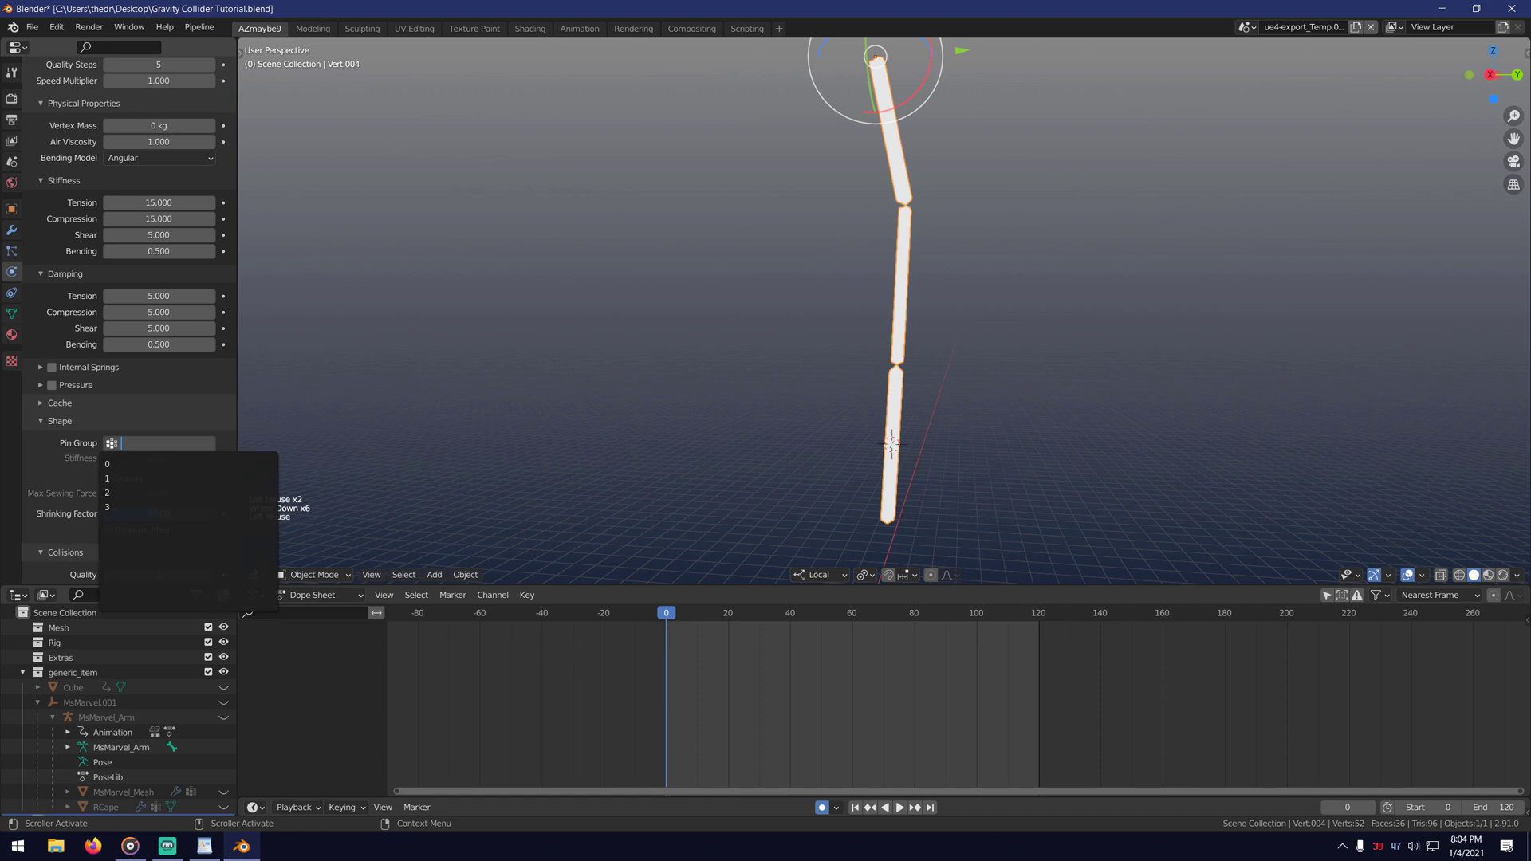
click(148, 465)
Play the animation to examine how the pinned cloth chain swings.
scroll(689, 353, down, 2)
middle_drag(715, 350, 716, 352)
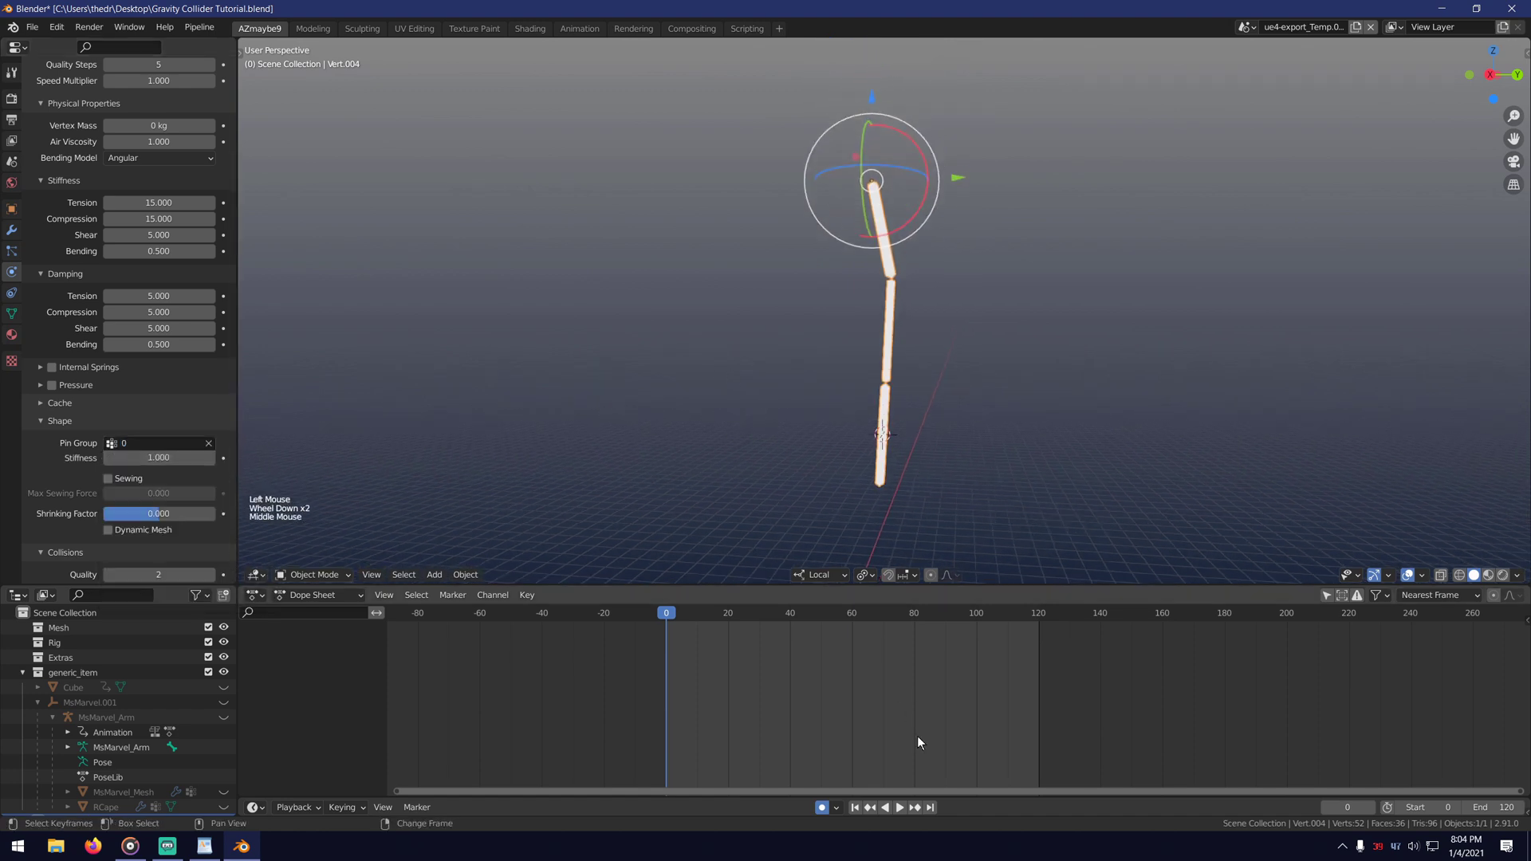
click(900, 806)
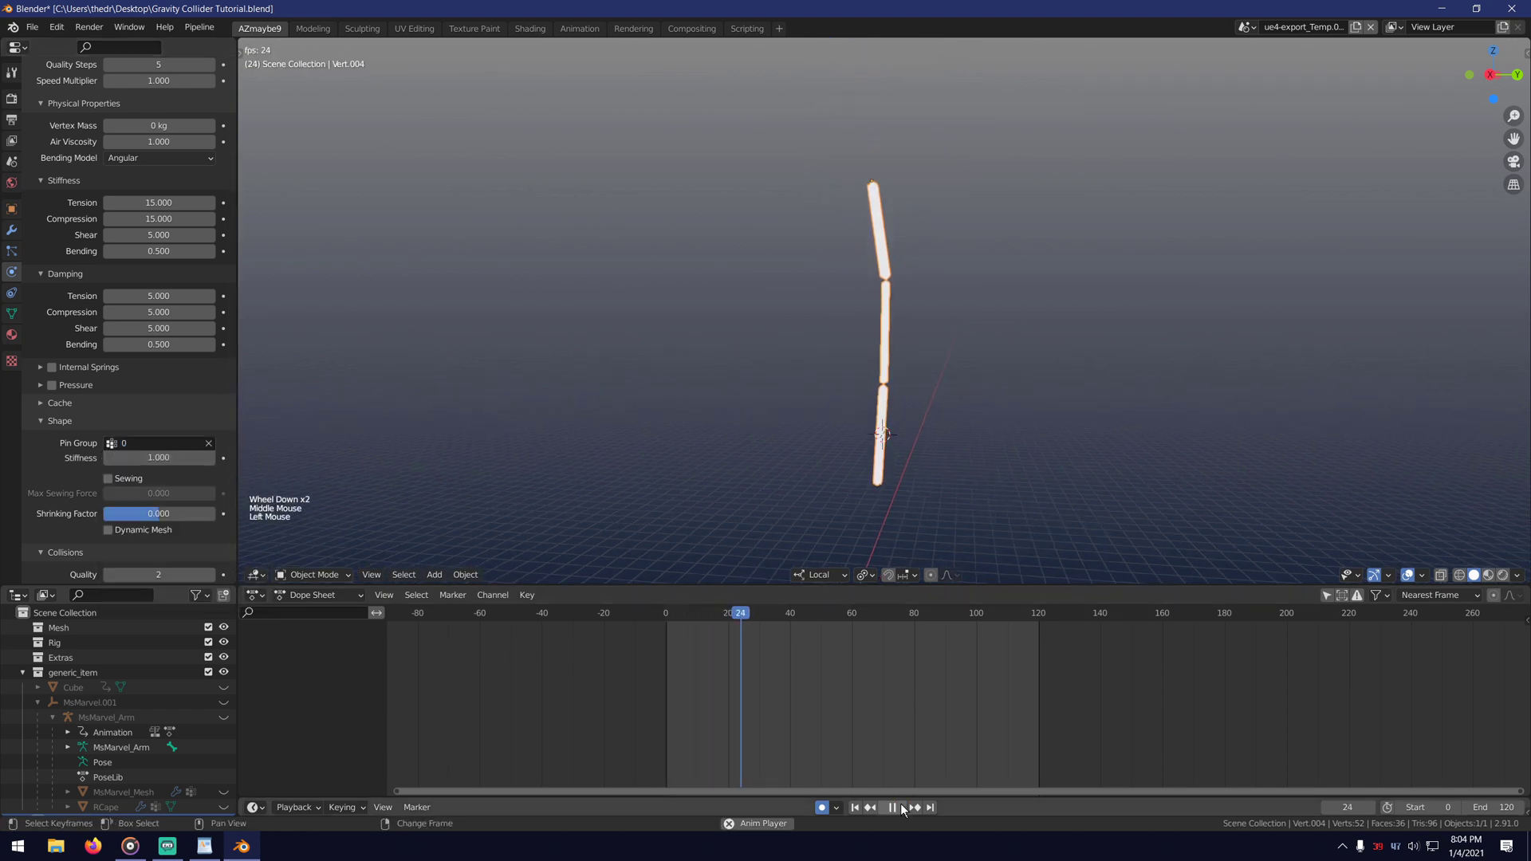
scroll(98, 372, up, 7)
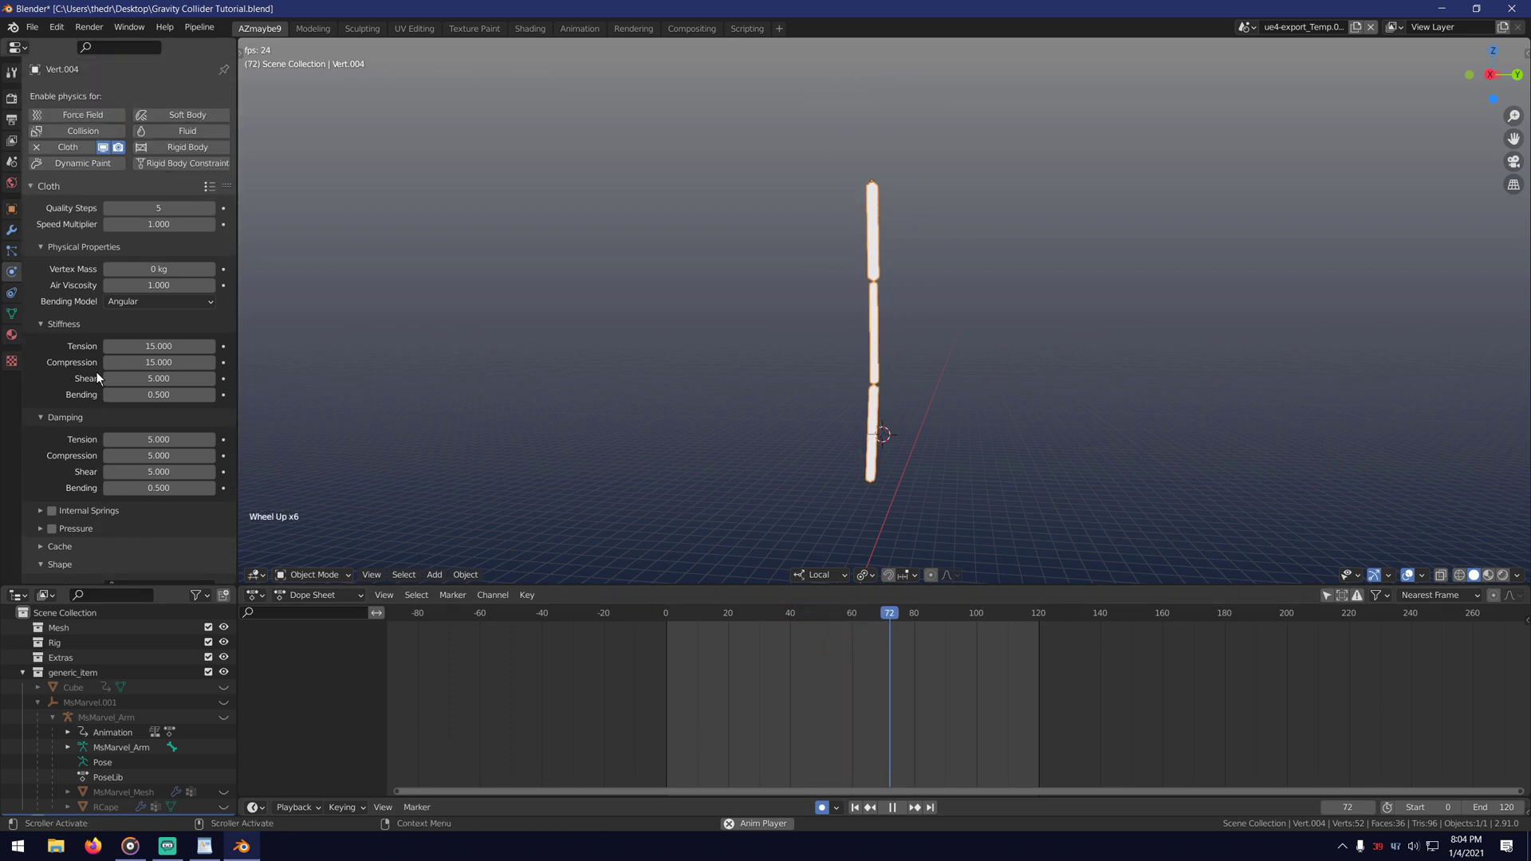
scroll(734, 360, up, 1)
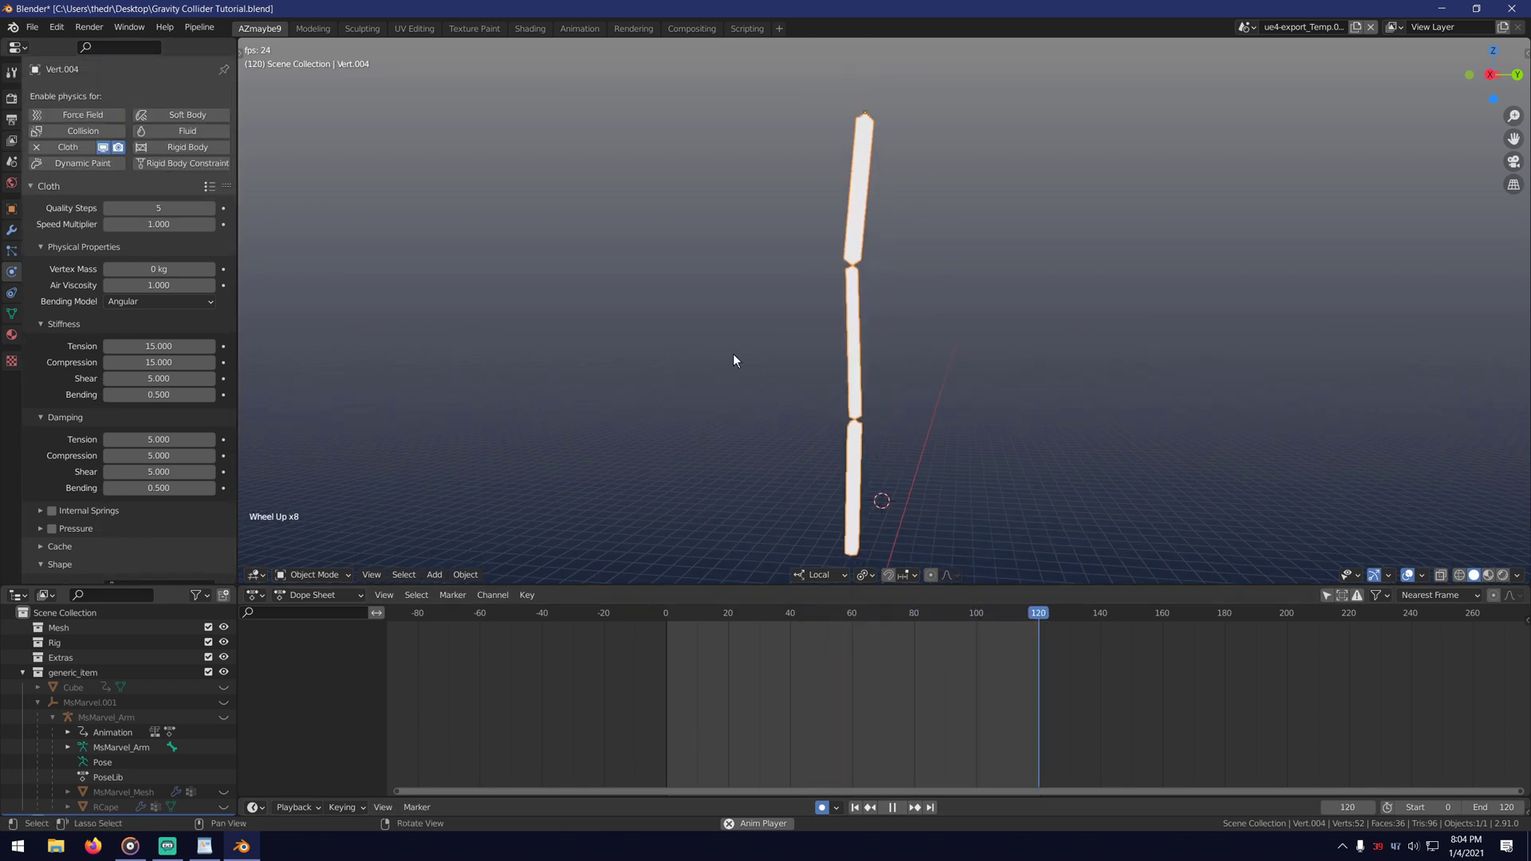
Set the cloth's speed multiplier to 11 while the simulation is playing.
click(160, 225)
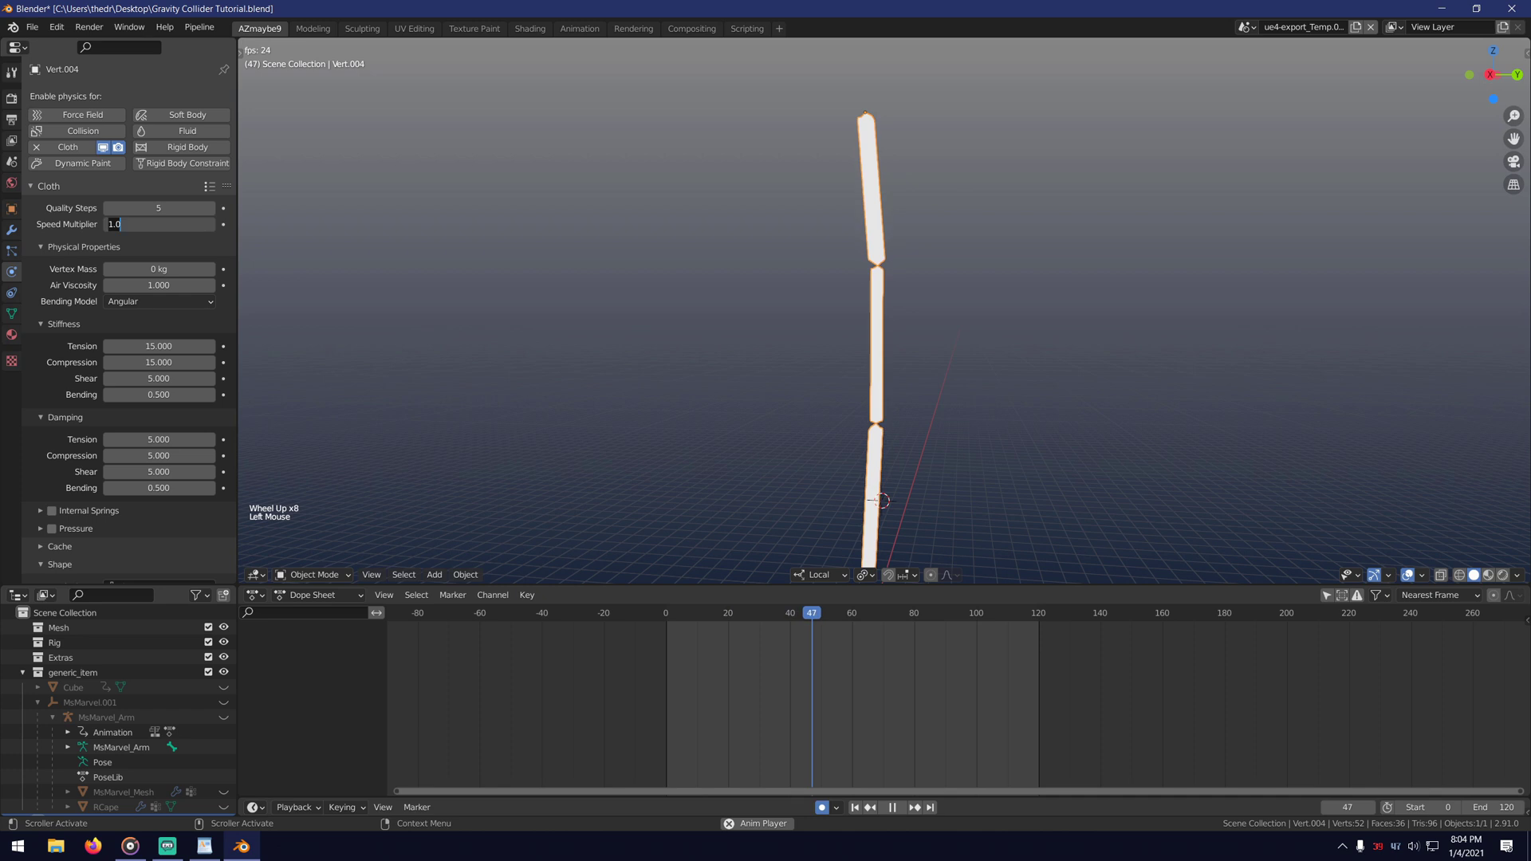
text(11)
click(1022, 483)
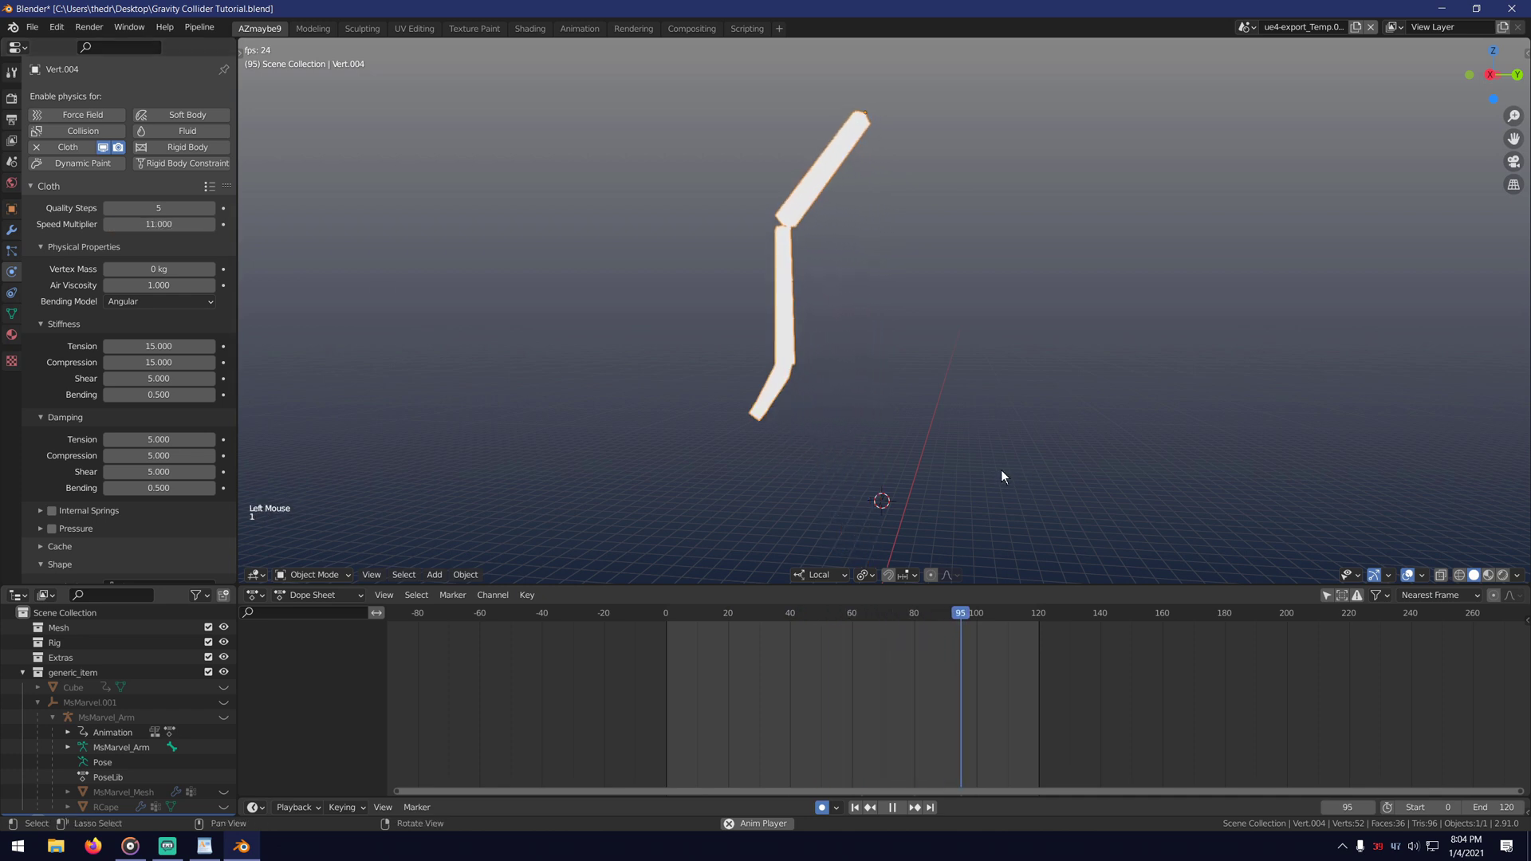
Examine the faster swing from another angle, stop the playback and return to the first frame.
right_drag(920, 298, 957, 276)
click(902, 804)
click(857, 808)
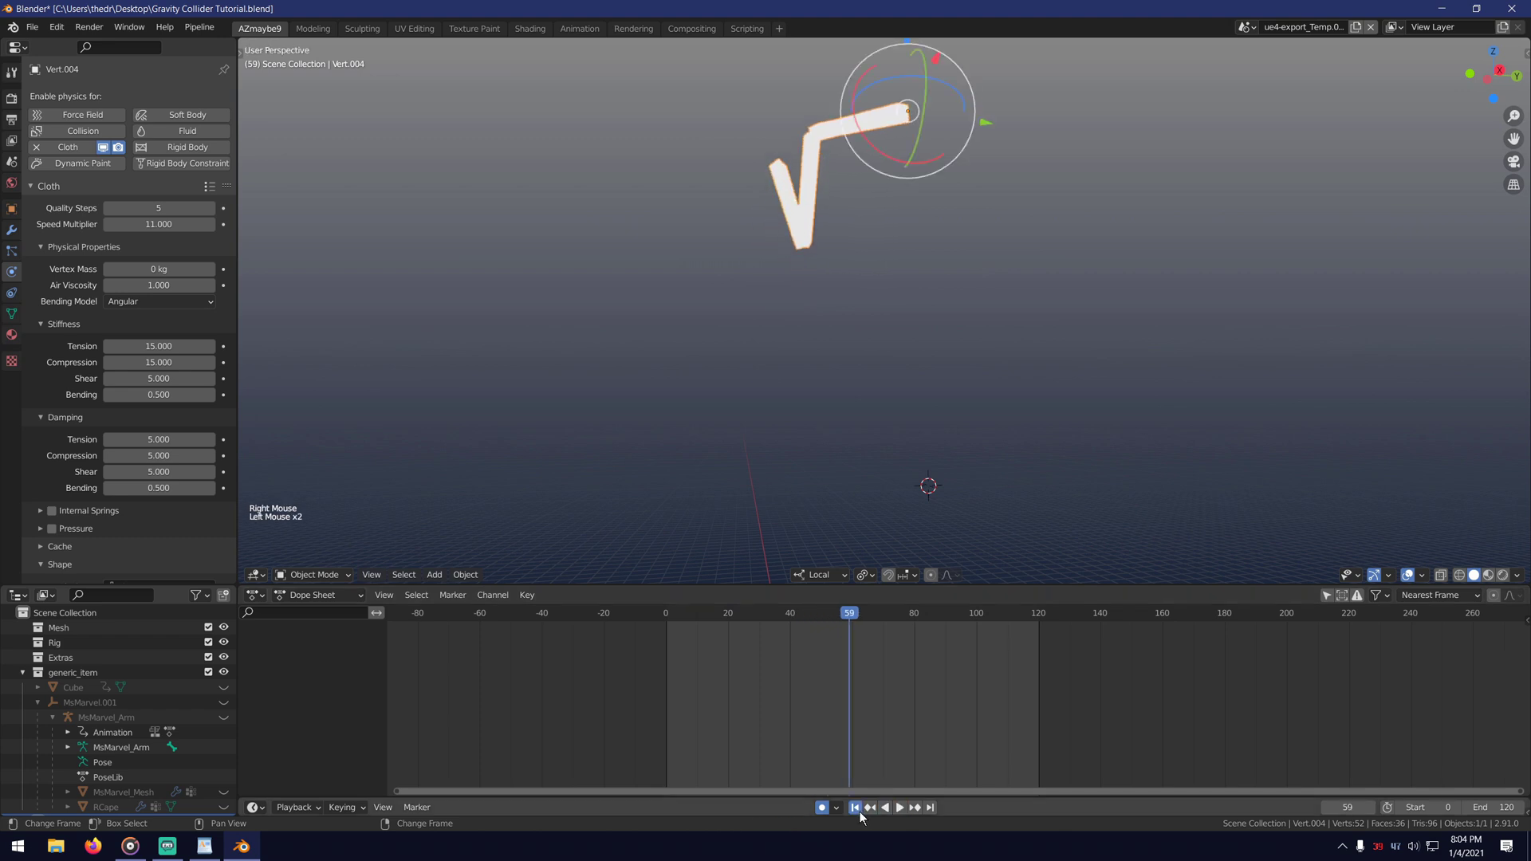
right_drag(801, 481, 716, 479)
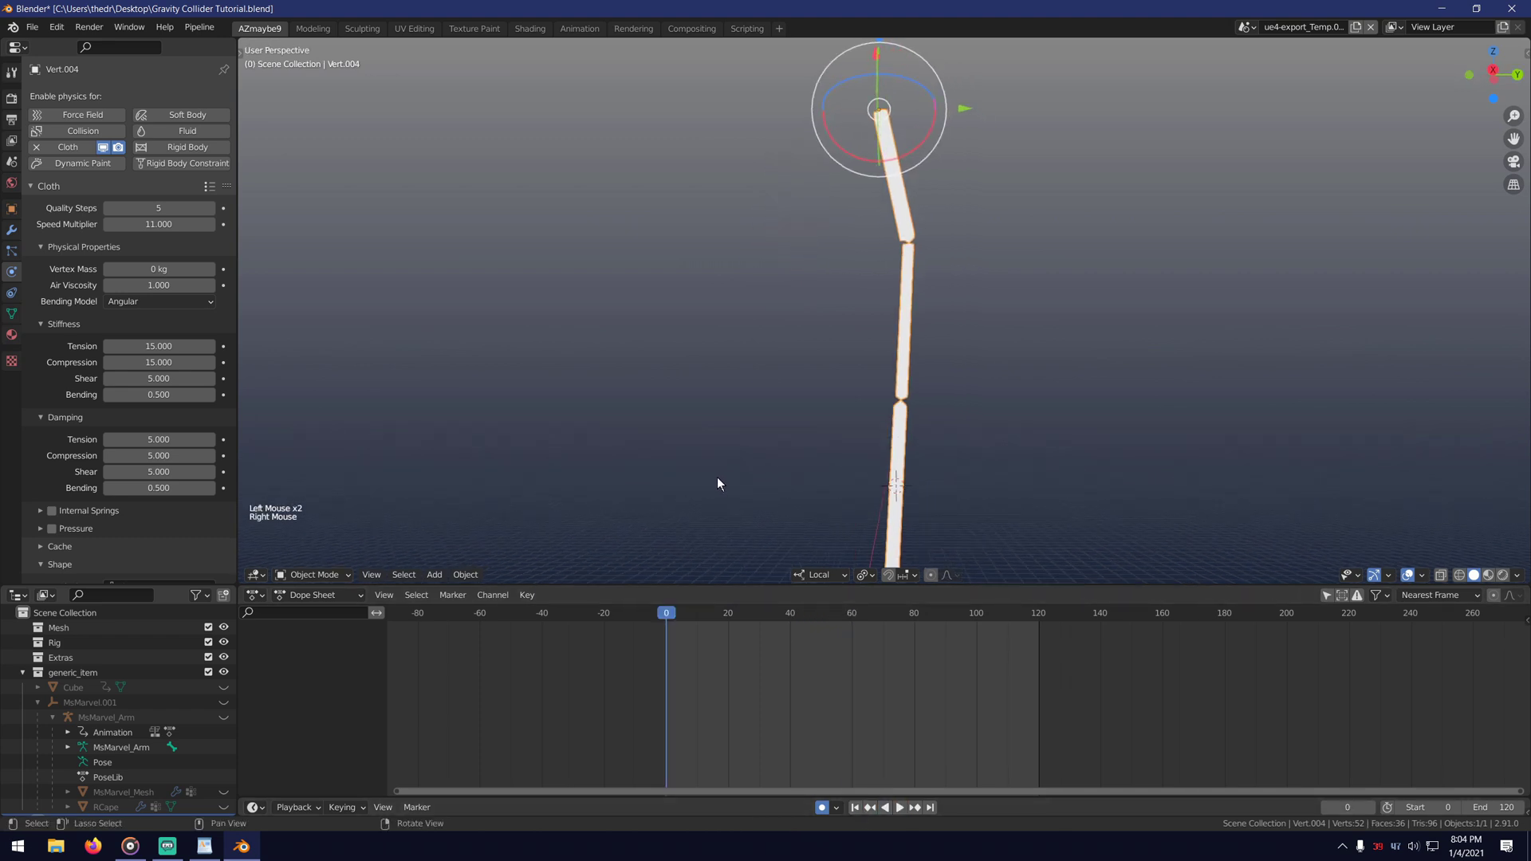
Change the cloth's bending model to Linear and enable Dynamic Mesh.
click(142, 303)
click(136, 331)
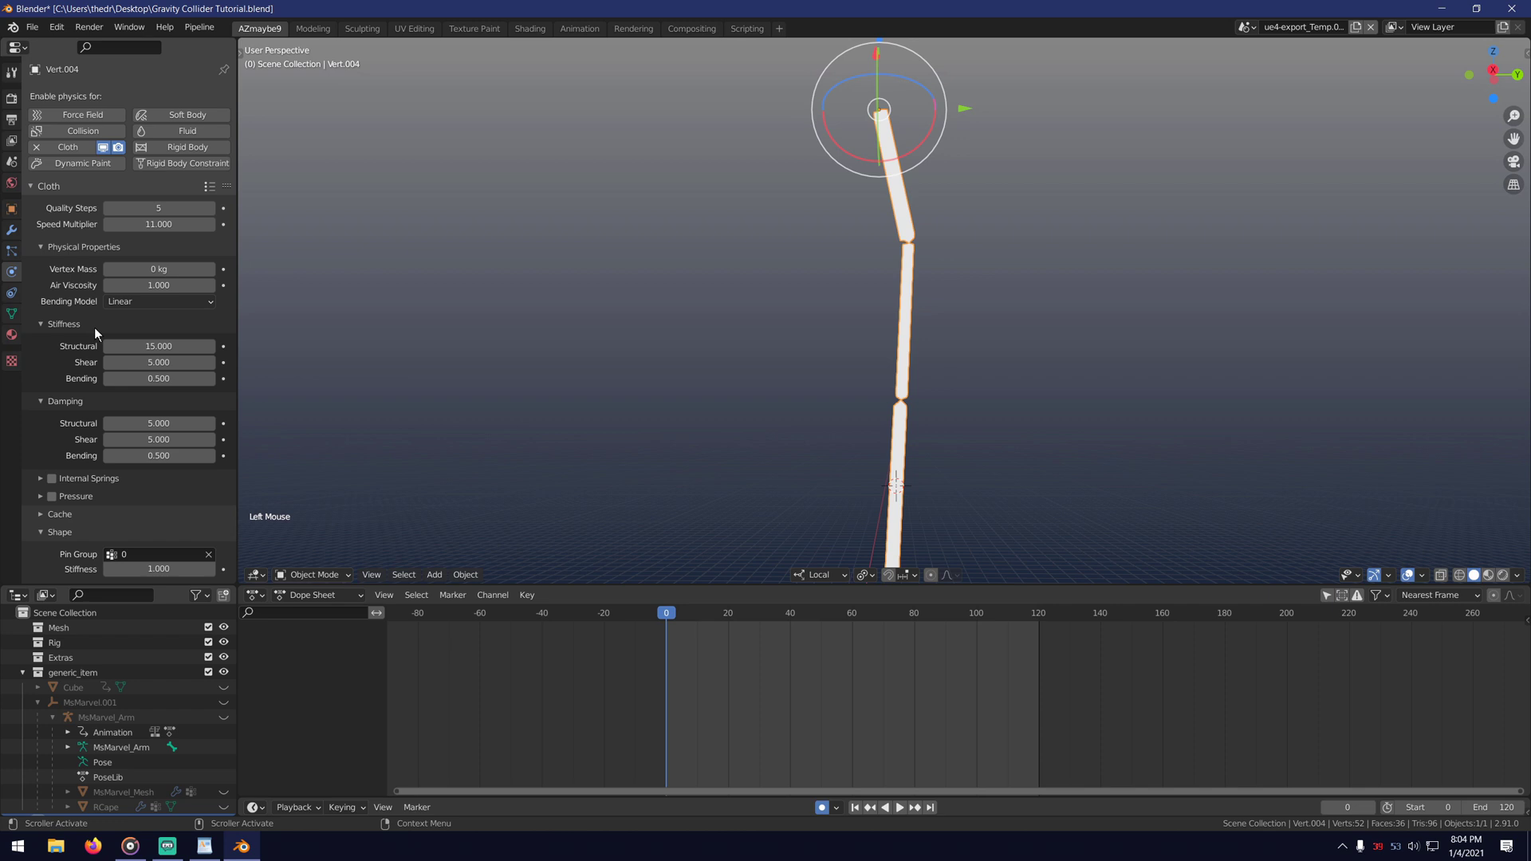
scroll(66, 326, down, 7)
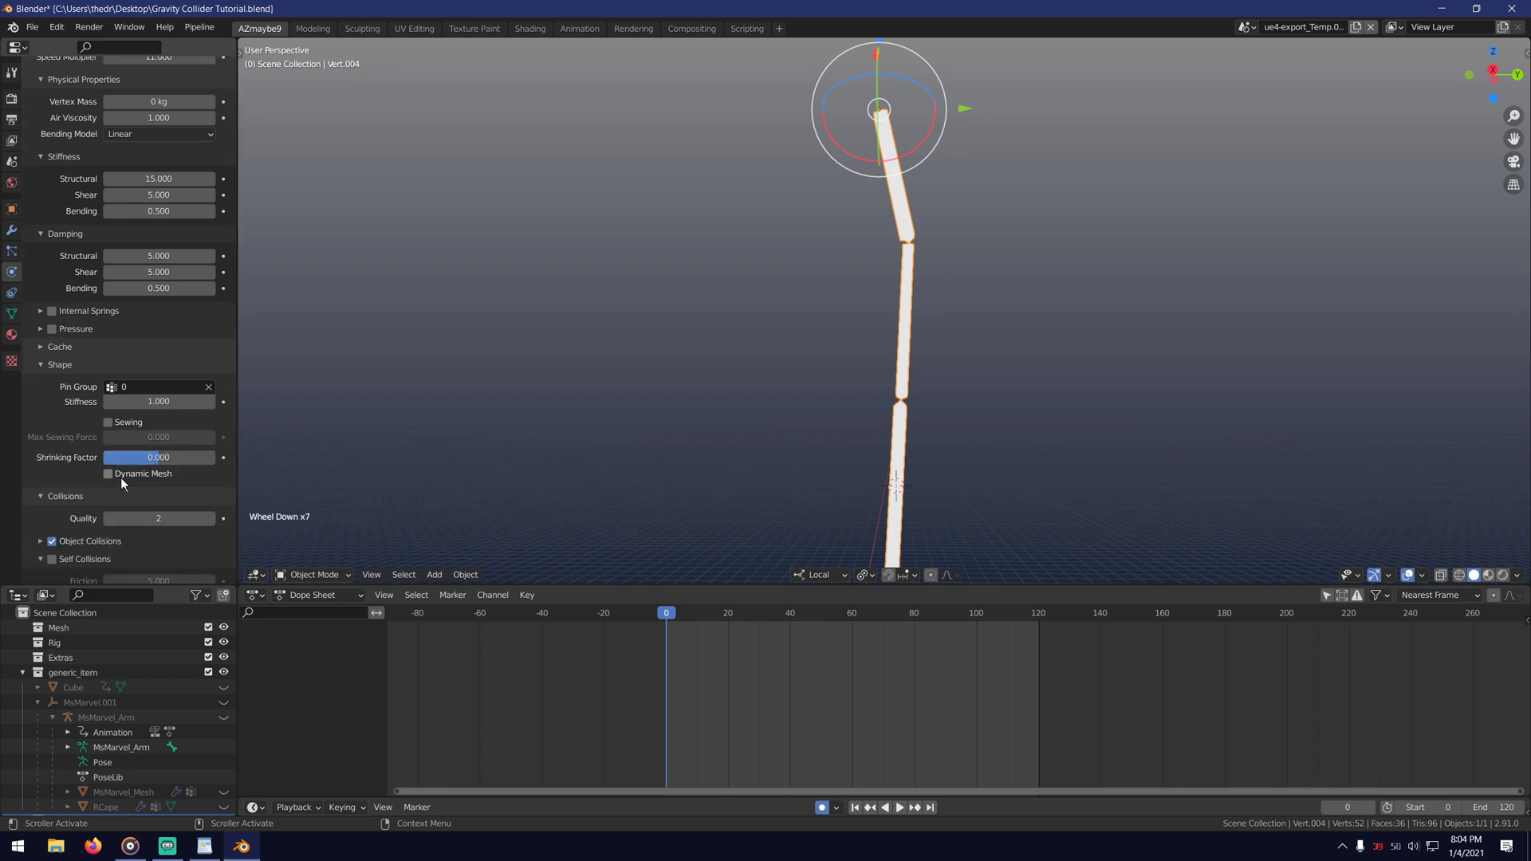
click(121, 476)
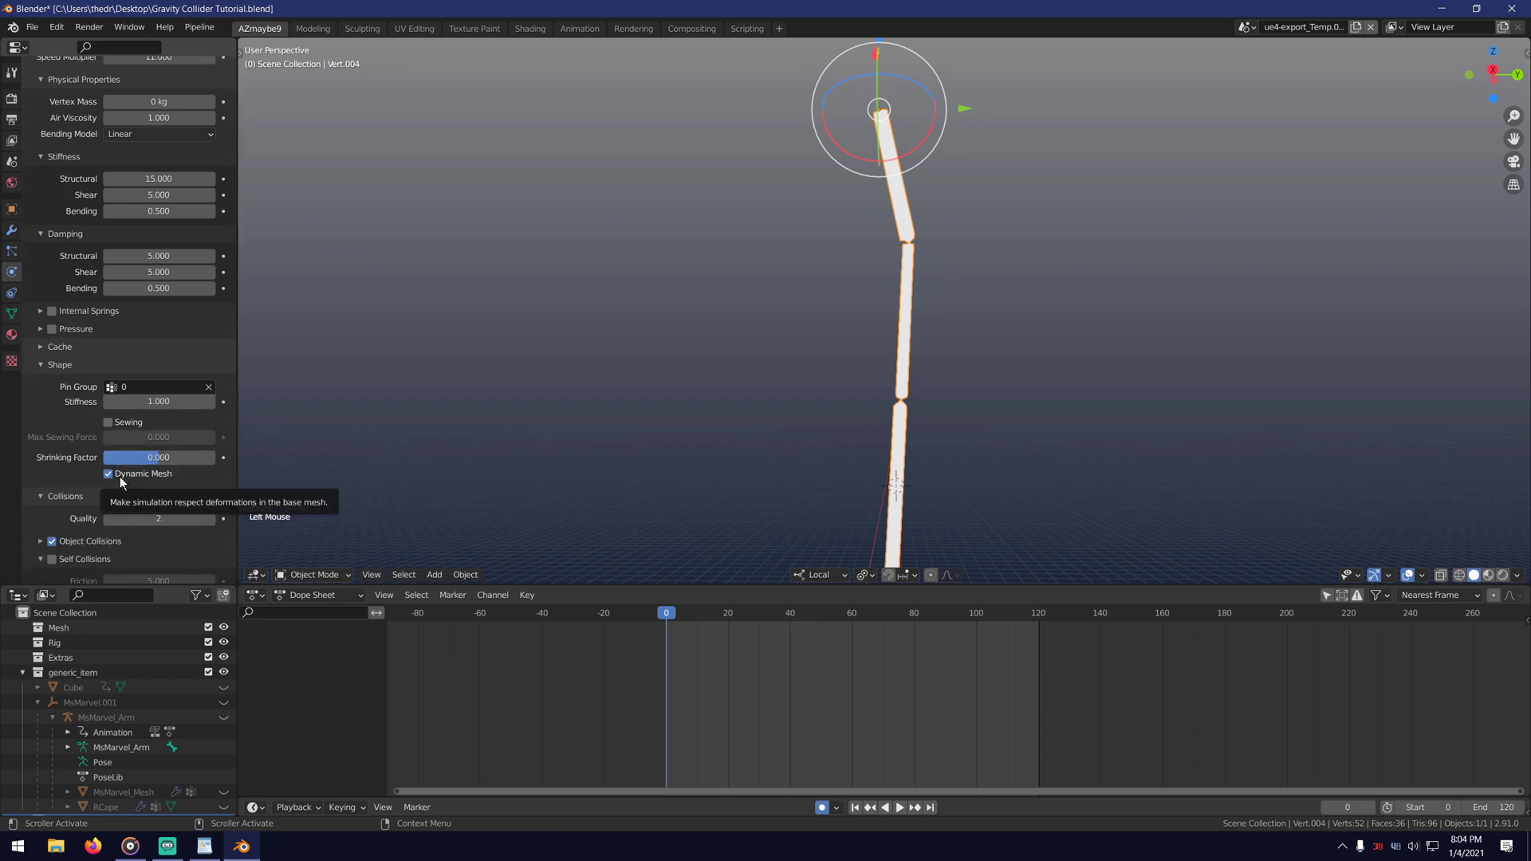
scroll(97, 462, up, 4)
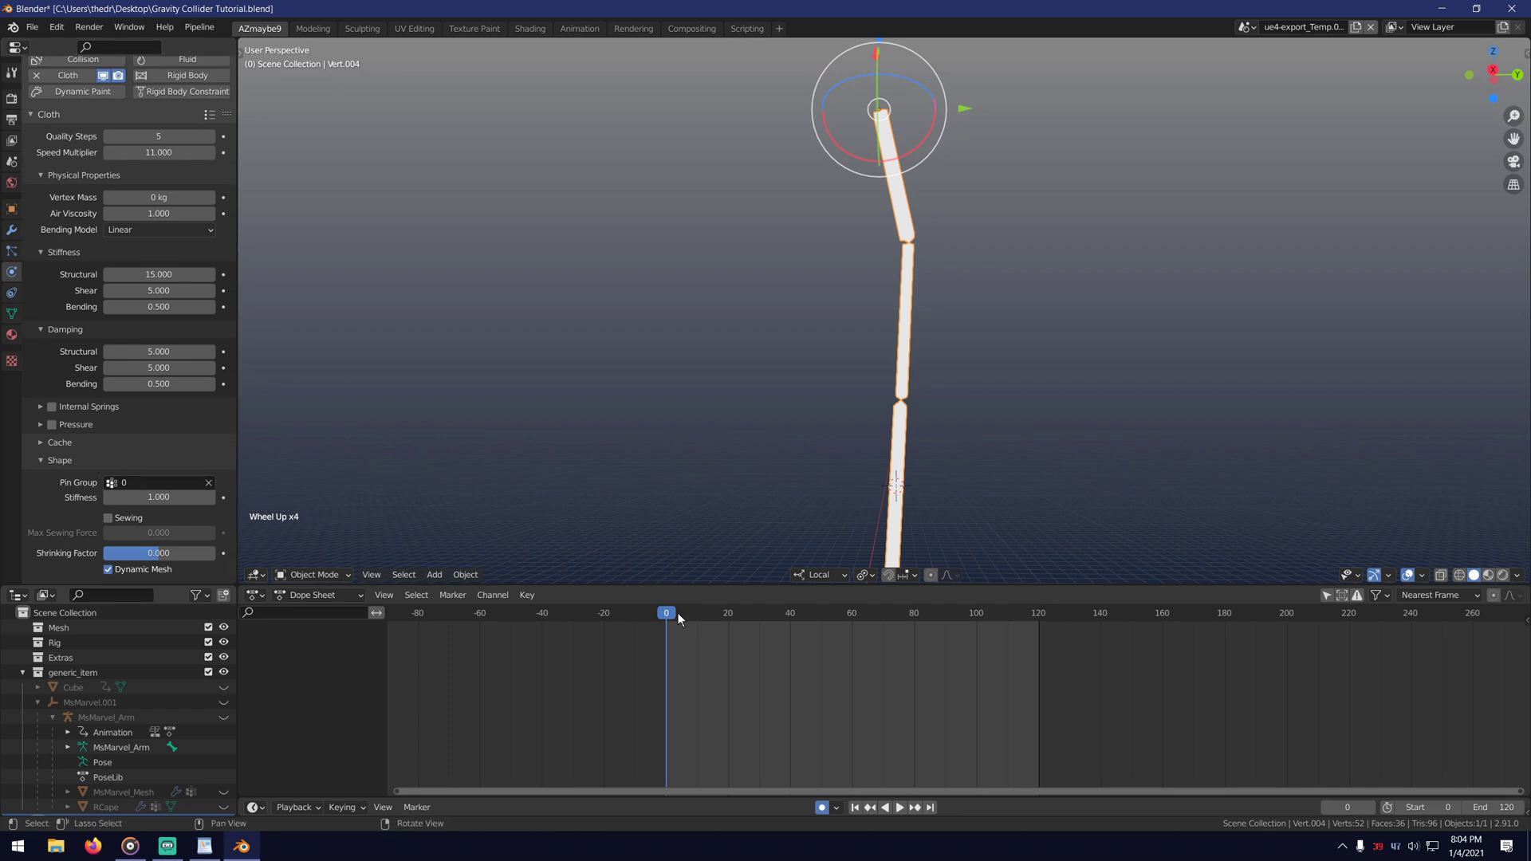
Play the simulation to check the chain's motion, stop it and return to the first frame.
click(901, 807)
scroll(835, 406, down, 2)
scroll(836, 399, up, 2)
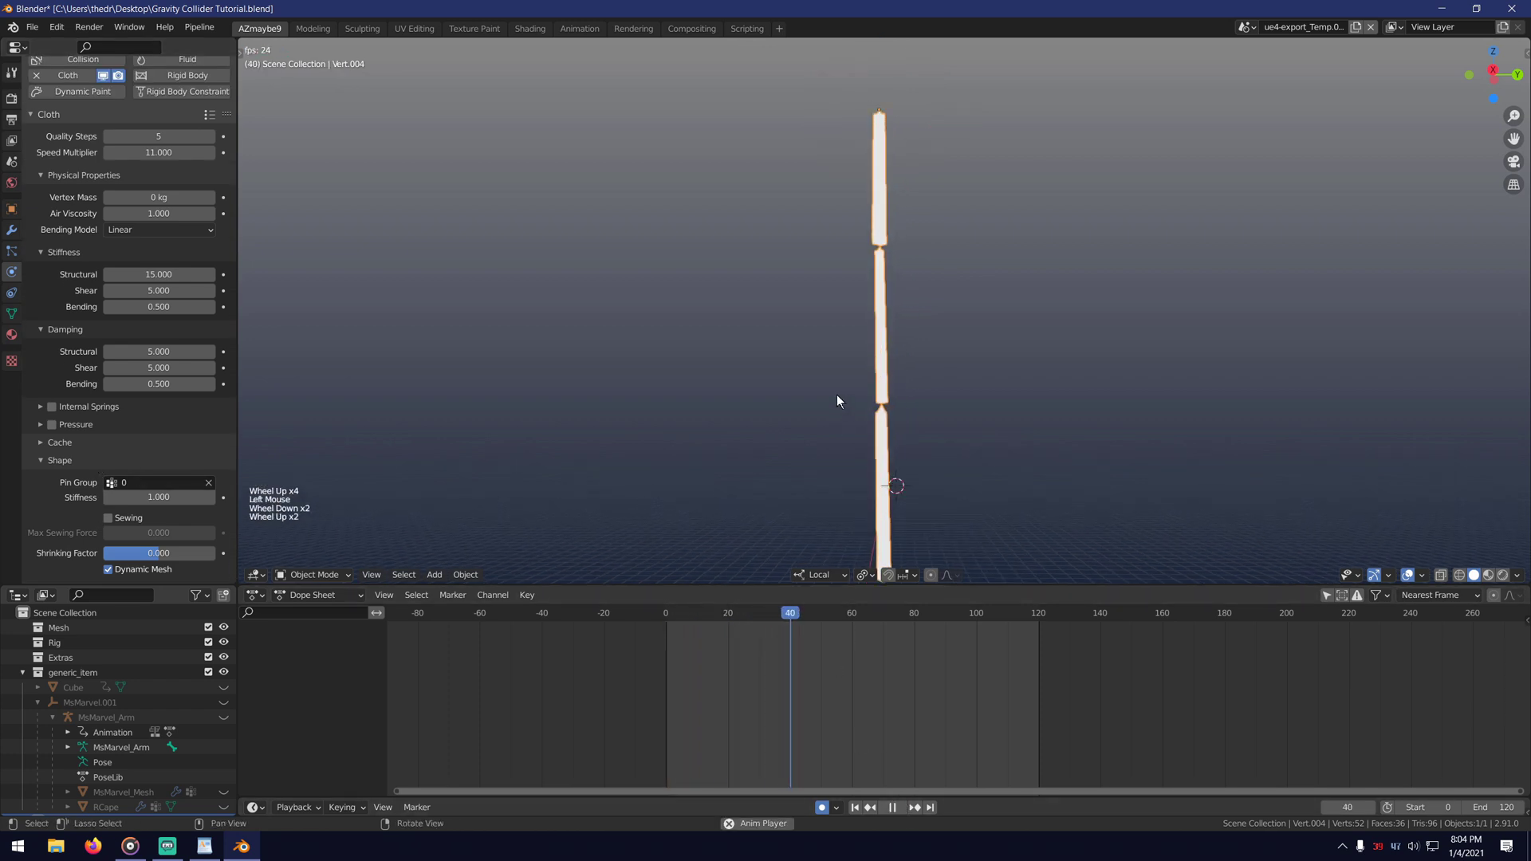
middle_drag(839, 364, 782, 368)
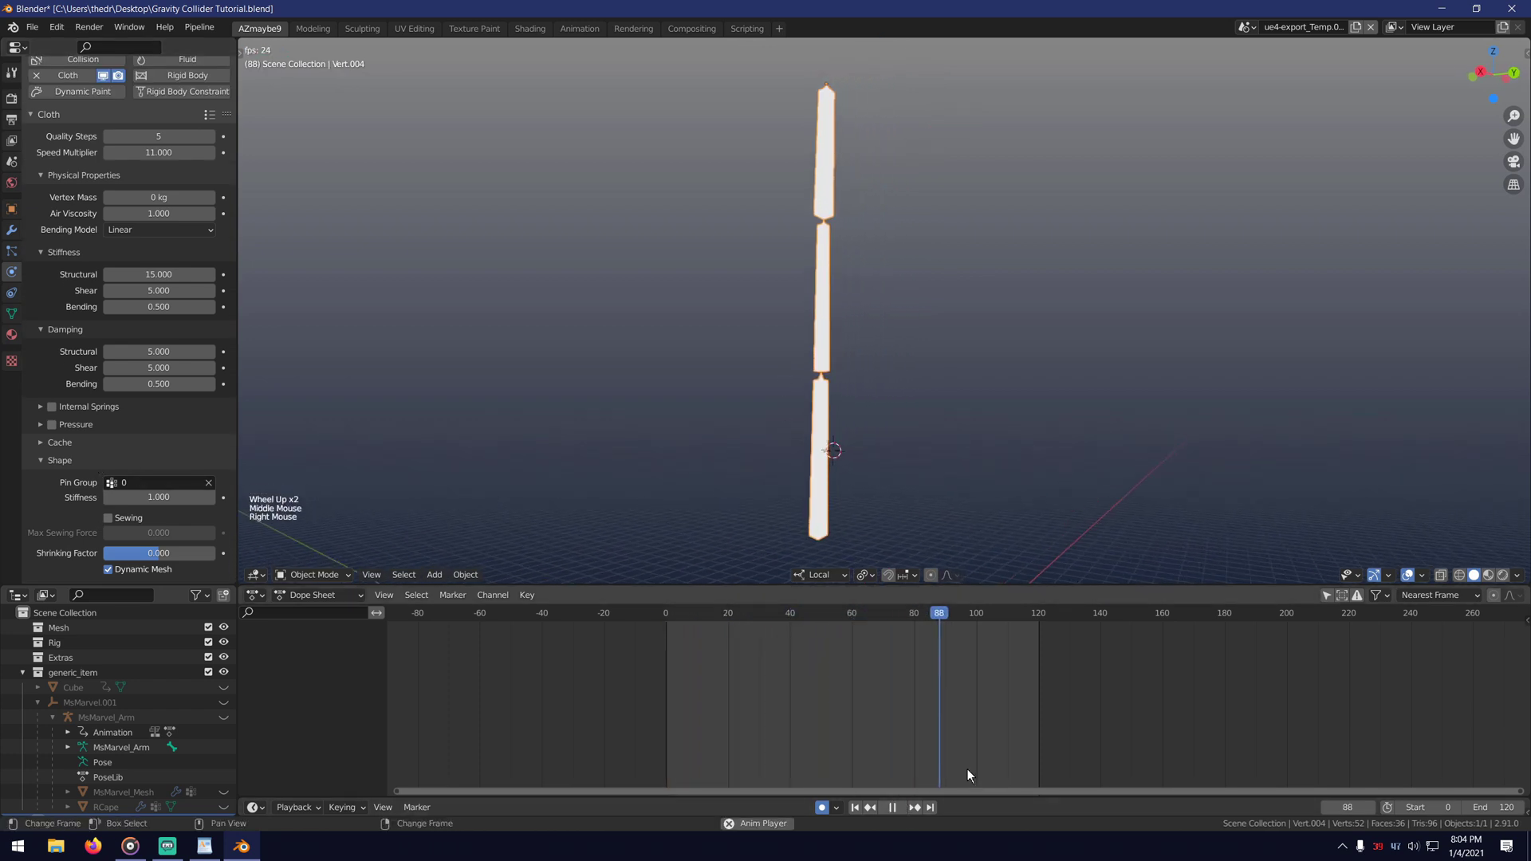
click(901, 812)
click(859, 807)
click(858, 808)
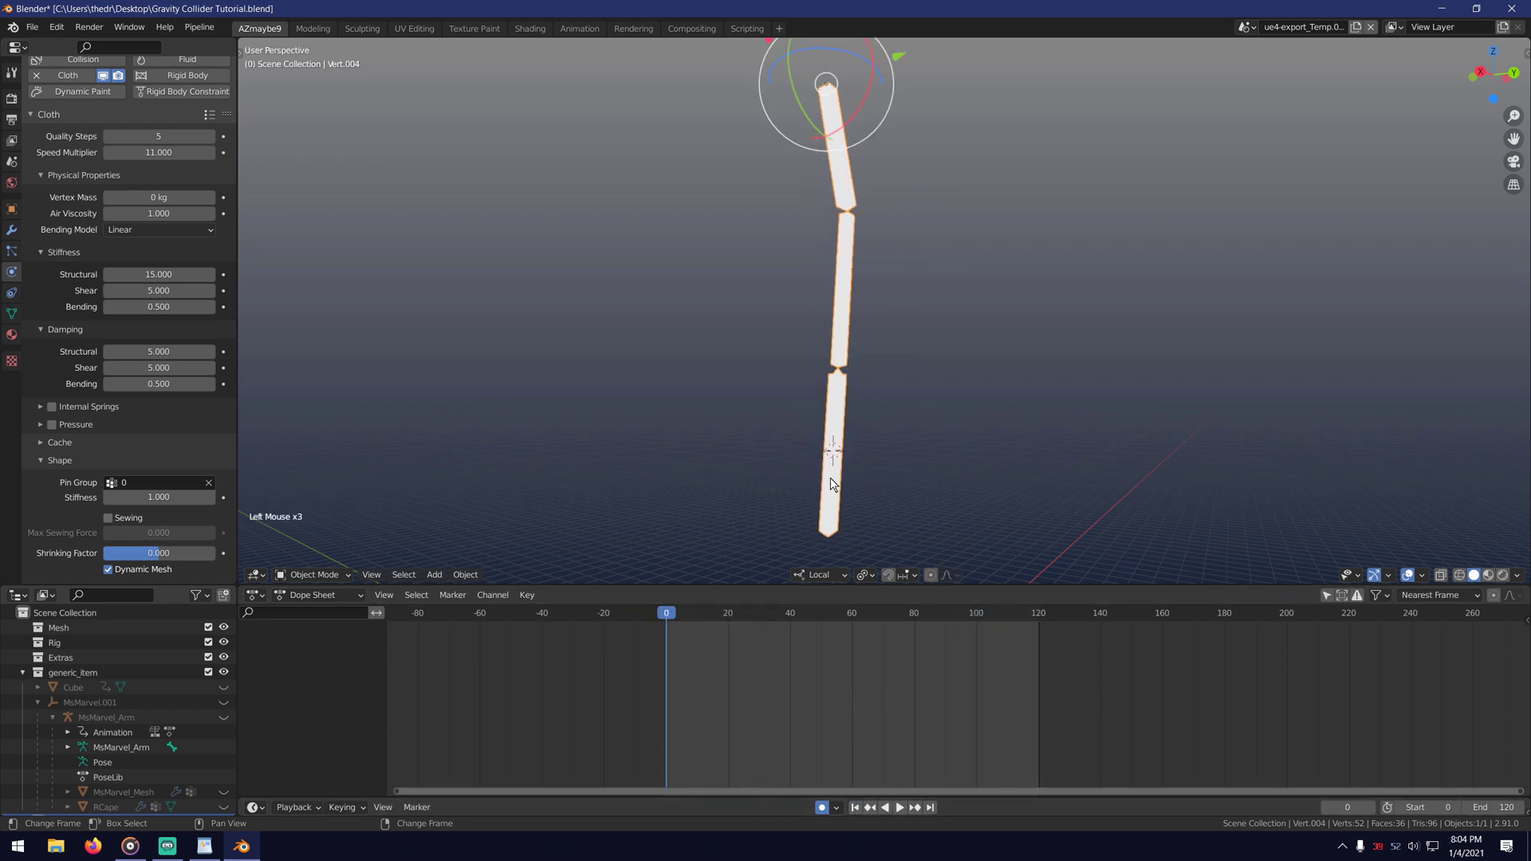
right_drag(833, 375, 890, 382)
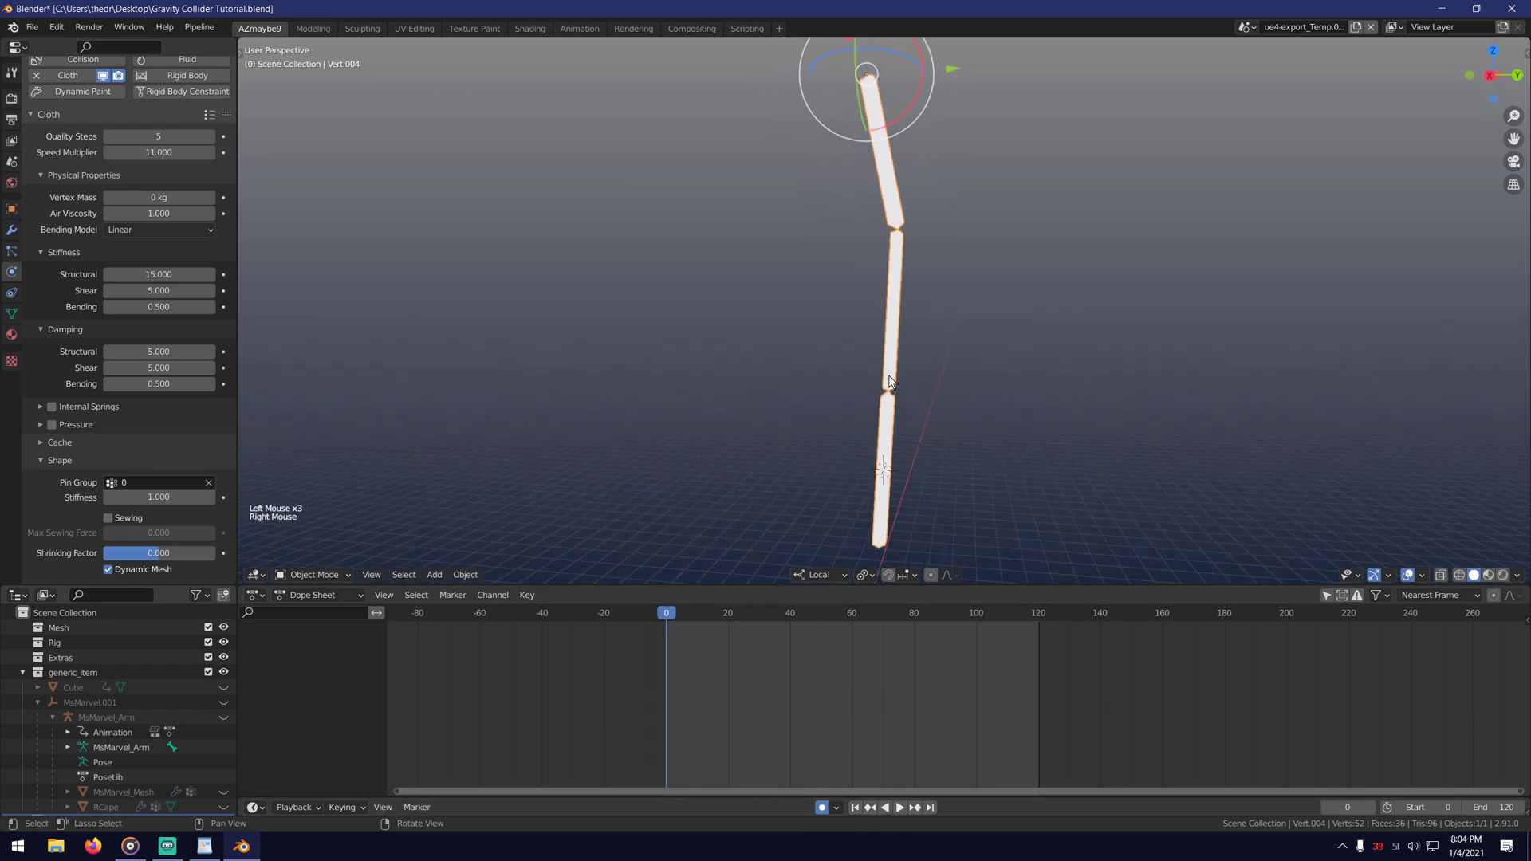
Add a vertex group named Form and switch the chain to Weight Paint mode.
click(12, 313)
click(225, 142)
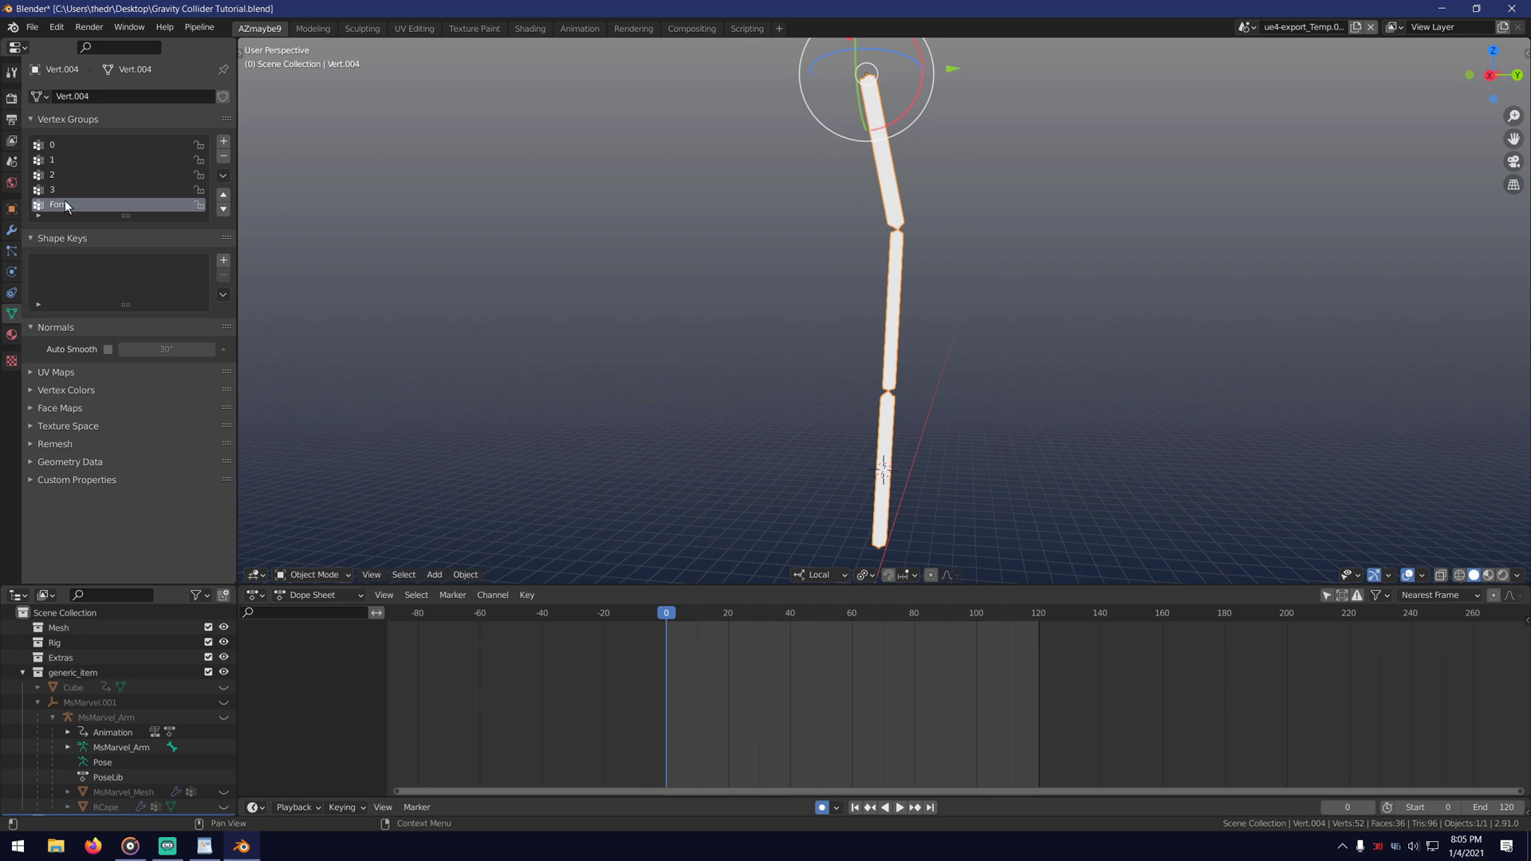
click(314, 575)
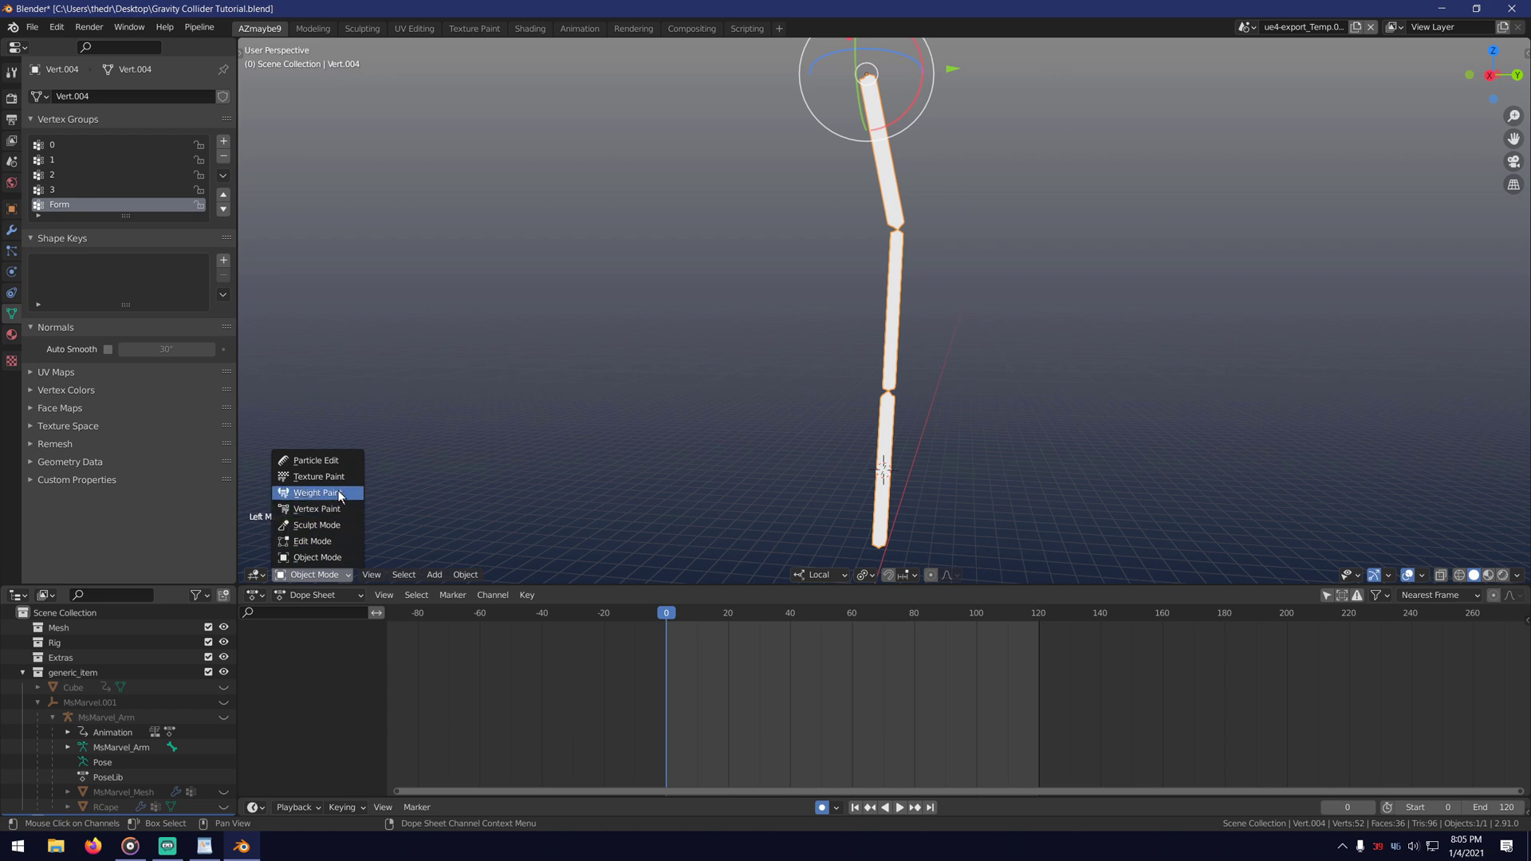
click(308, 488)
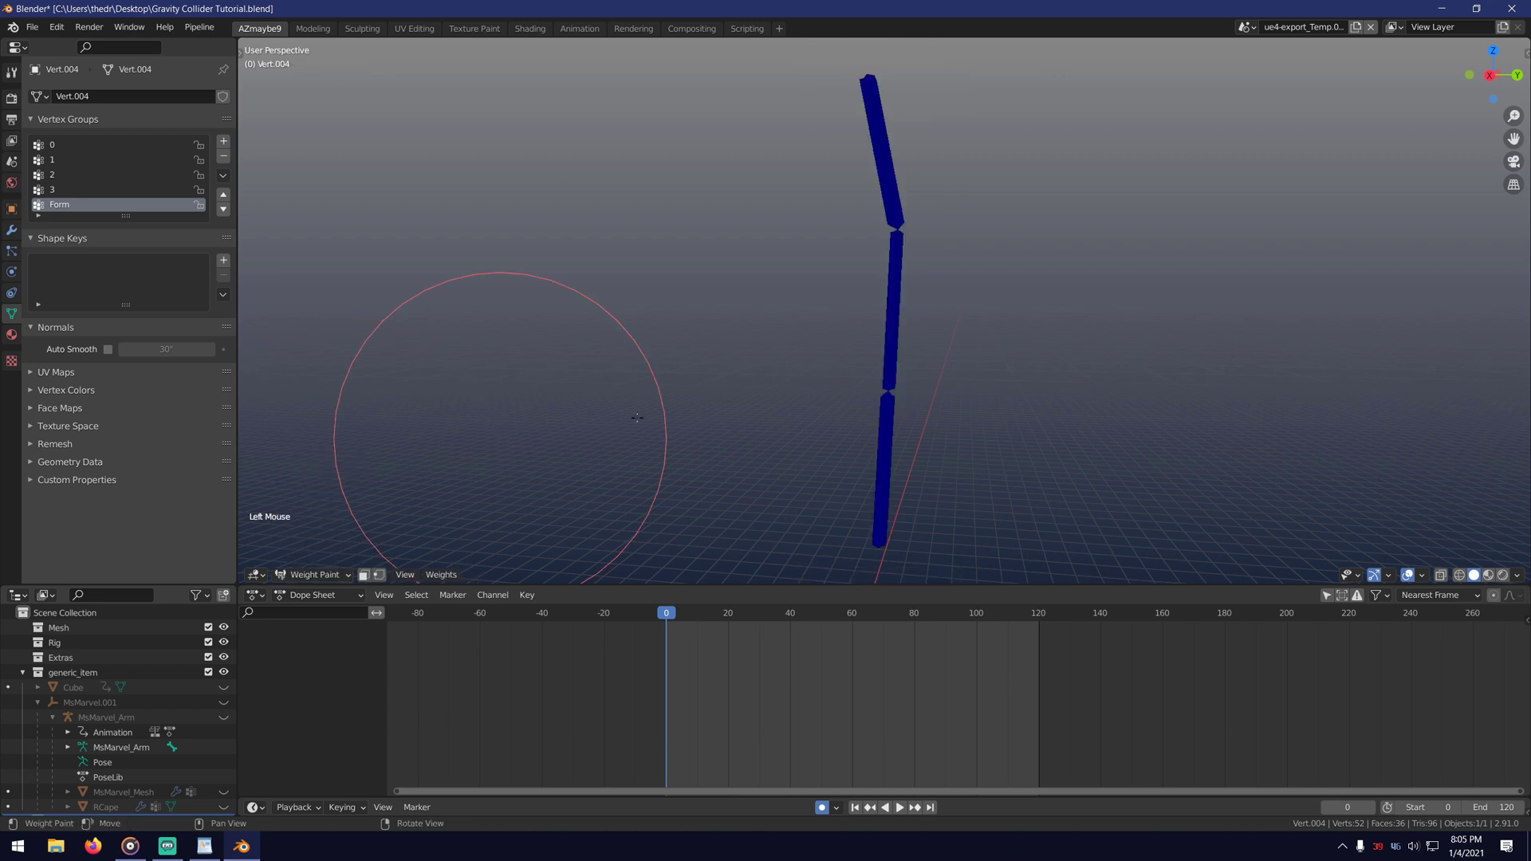
Apply a linear weight gradient to the Form group from the chain's top end down to the bottom of the second box.
click(1524, 51)
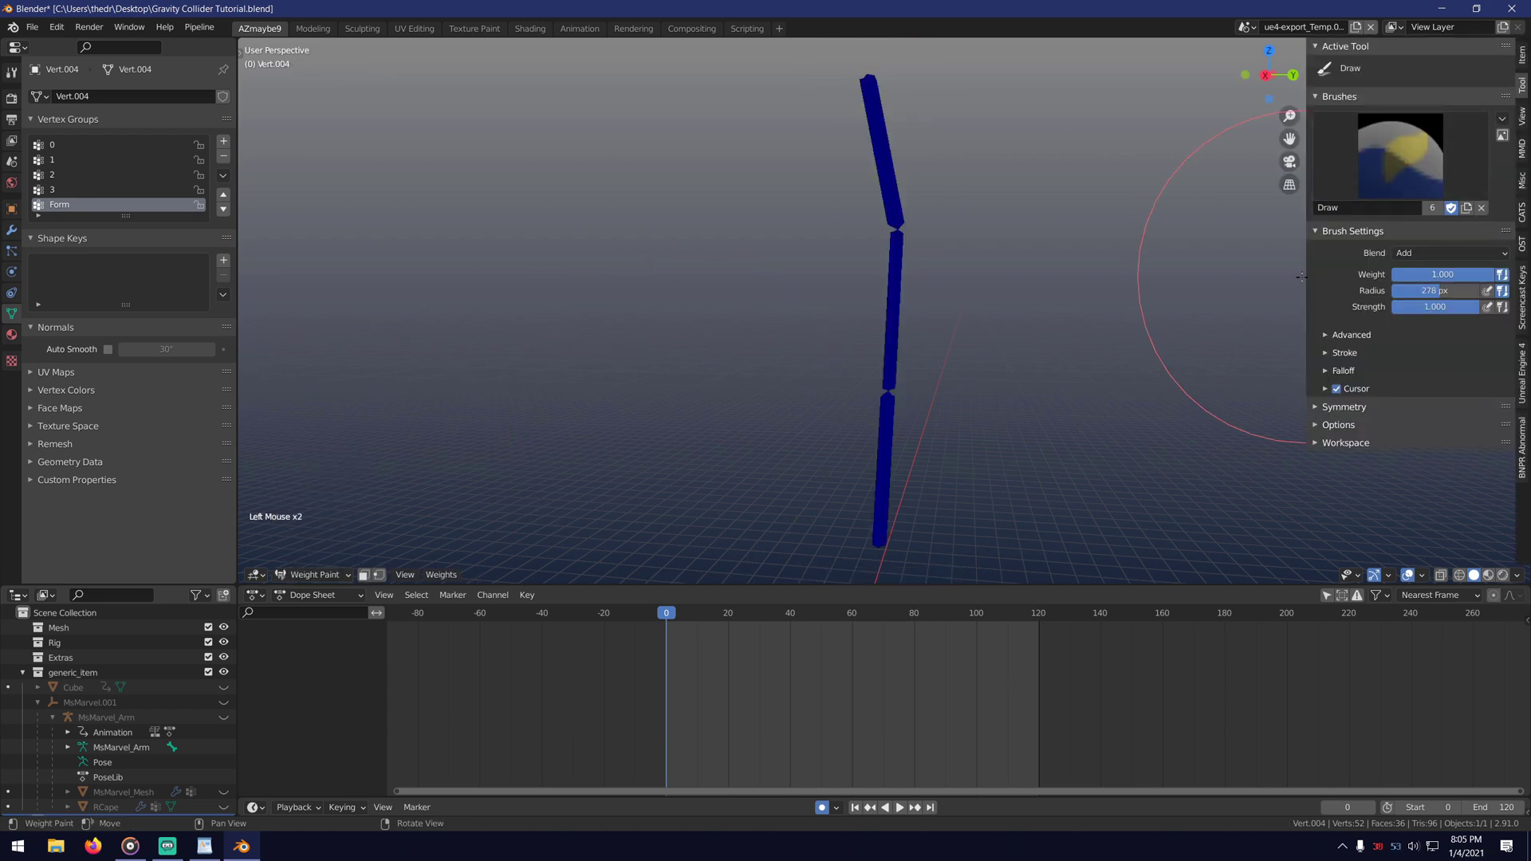
scroll(940, 259, down, 2)
middle_drag(940, 259, 828, 206)
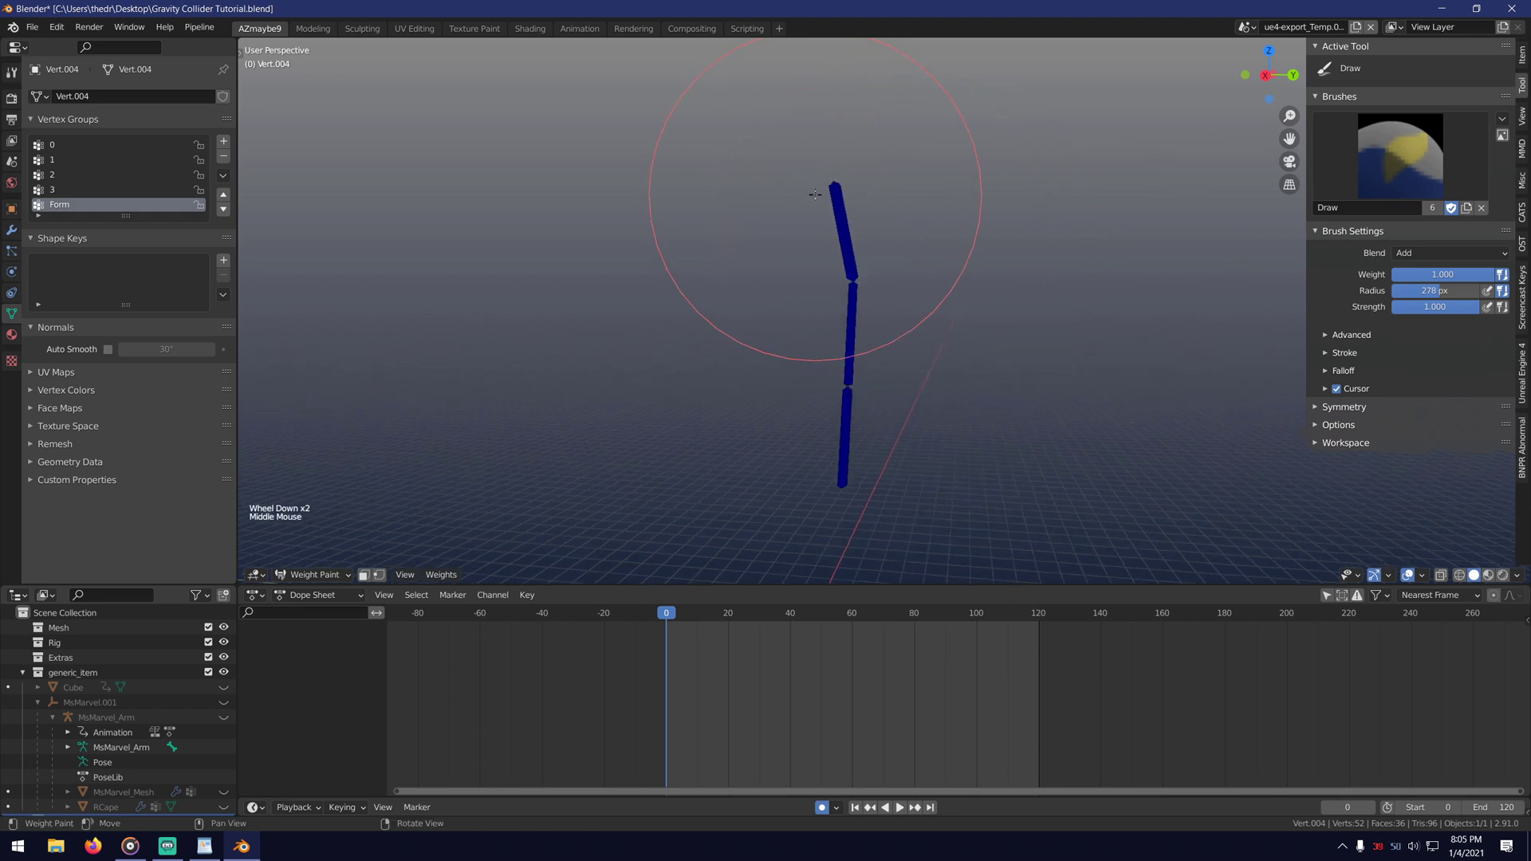
mouse_move(831, 184)
alt+mouse_down()
mouse_move(850, 239)
mouse_move(789, 409)
mouse_move(844, 425)
mouse_move(881, 375)
alt+mouse_up()
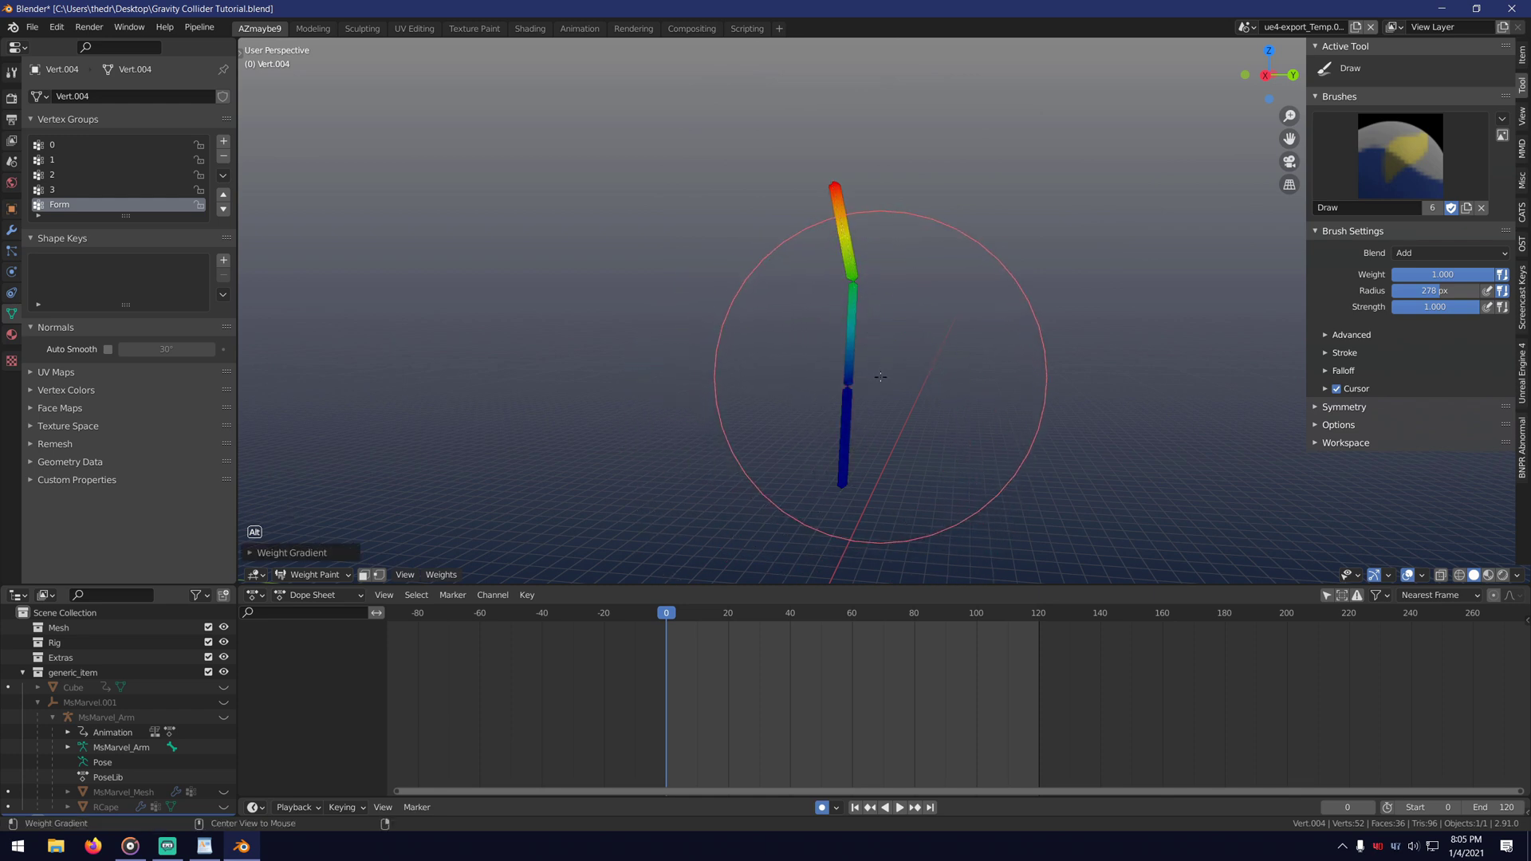
Add a short linear weight gradient across the tip of the chain's top box in the Form group.
scroll(812, 179, up, 4)
middle_drag(812, 180, 810, 352)
scroll(836, 220, up, 3)
alt+drag(806, 284, 827, 319)
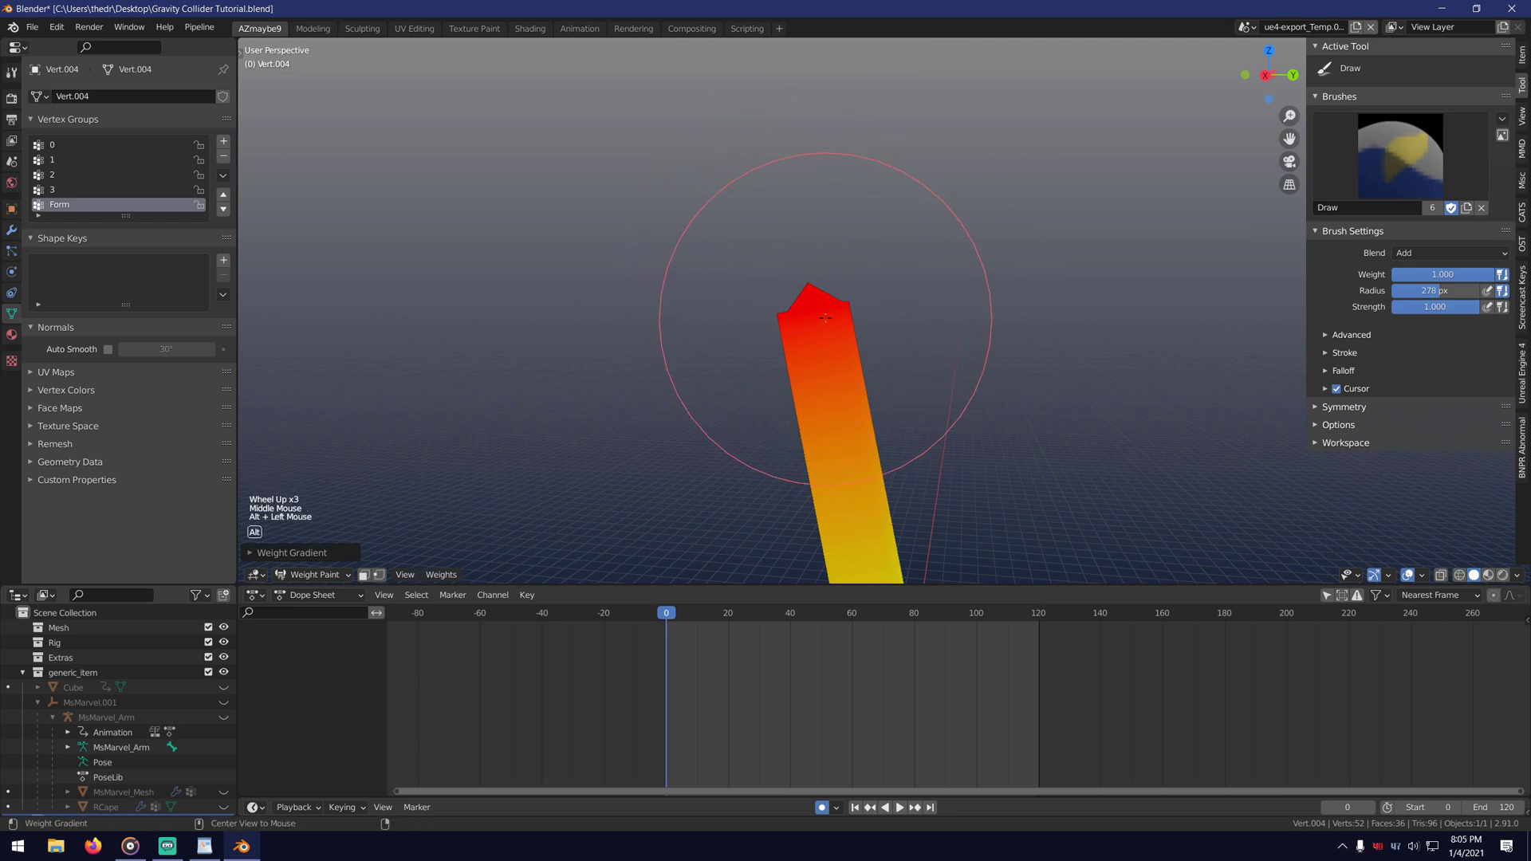
scroll(878, 383, down, 5)
middle_drag(882, 383, 895, 186)
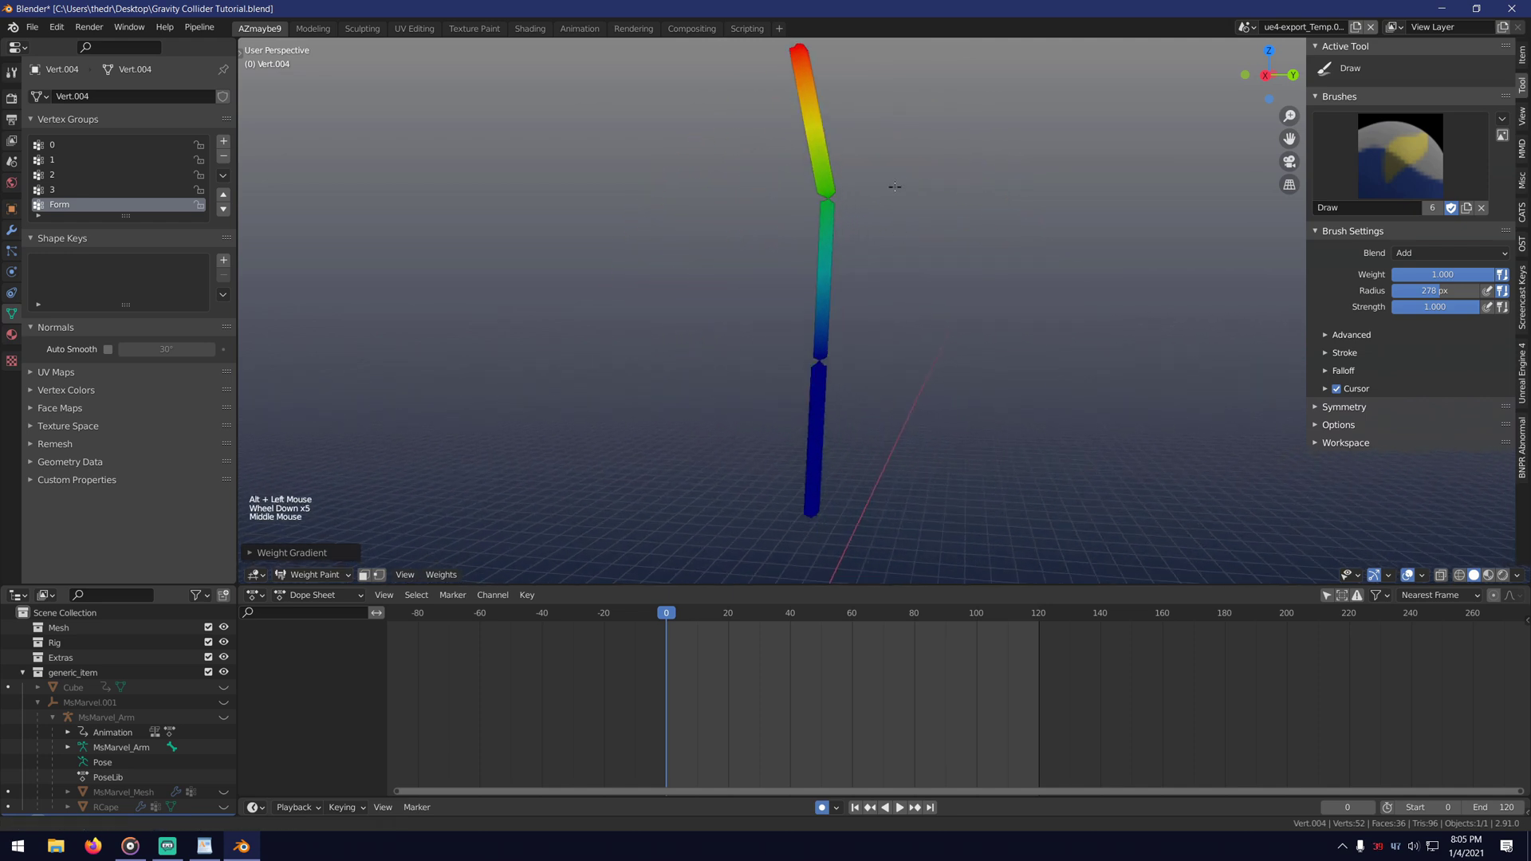
scroll(846, 271, down, 1)
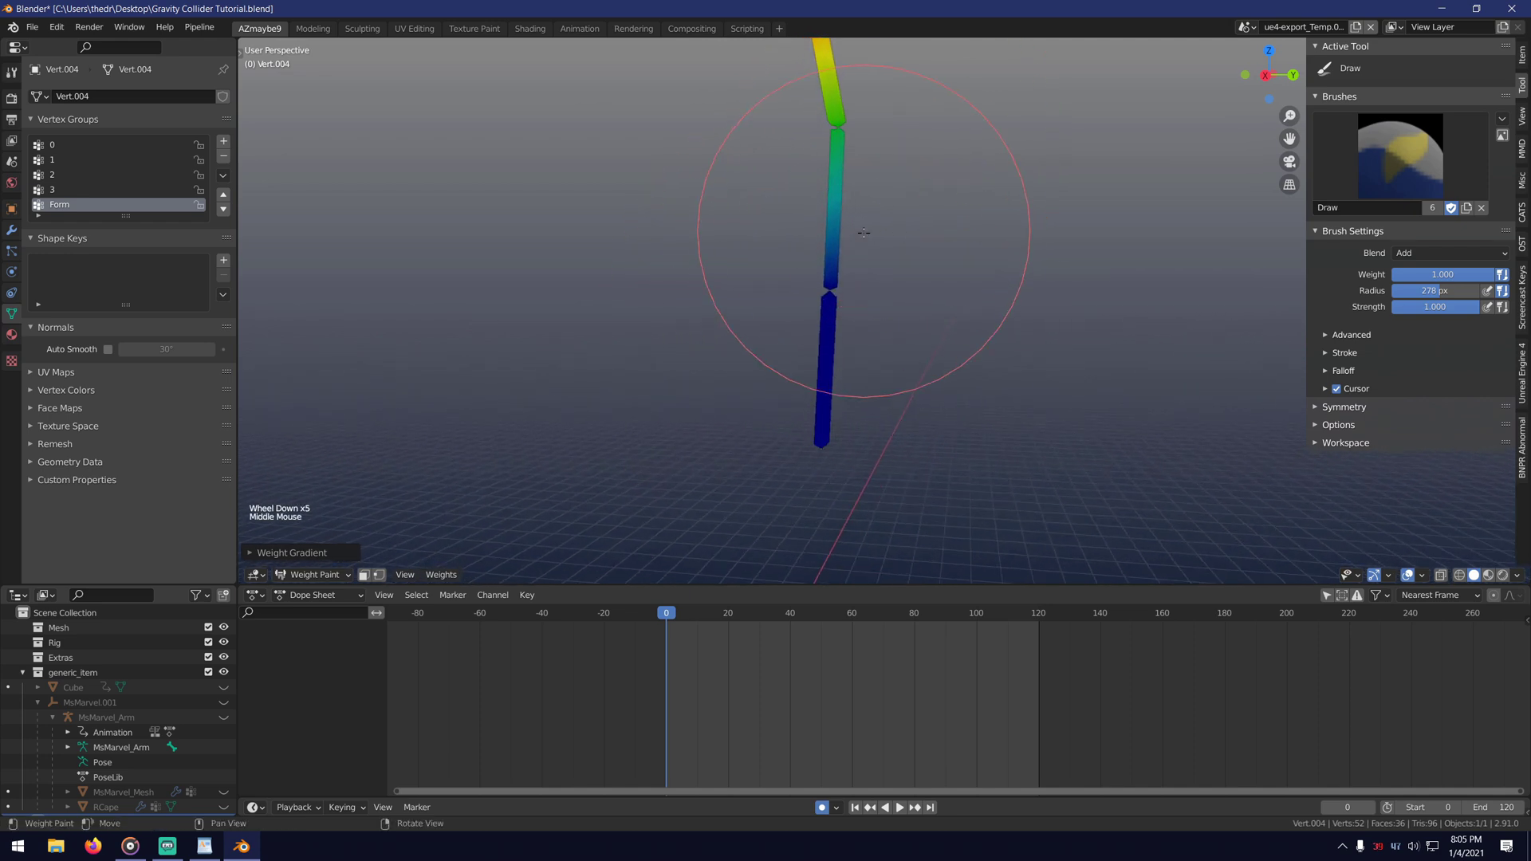
Return the chain to Object Mode and set the cloth's pin group to Form.
click(303, 574)
click(307, 466)
middle_drag(798, 379, 774, 353)
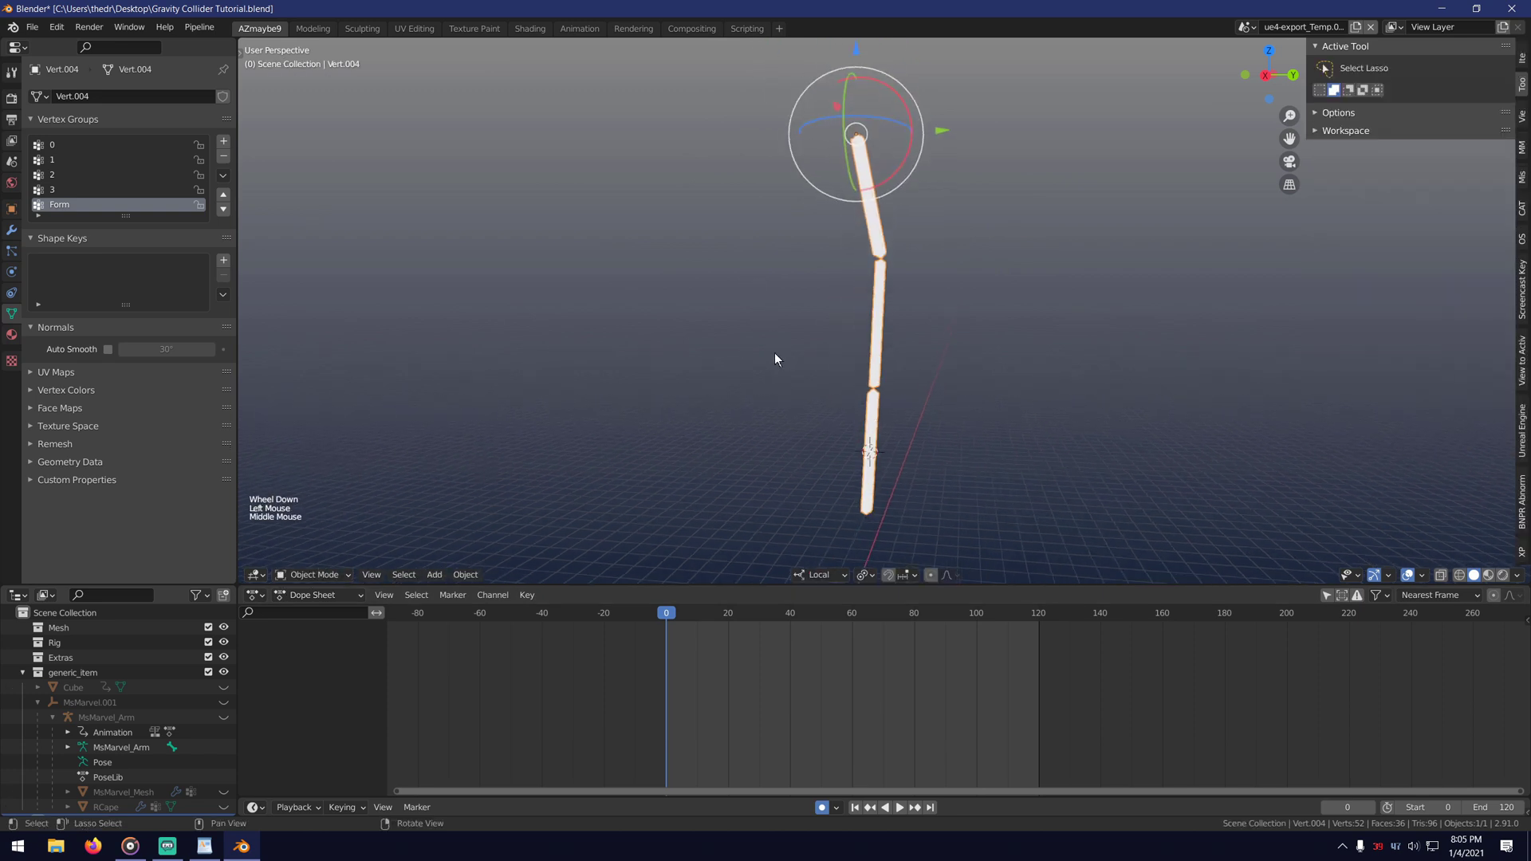
click(13, 273)
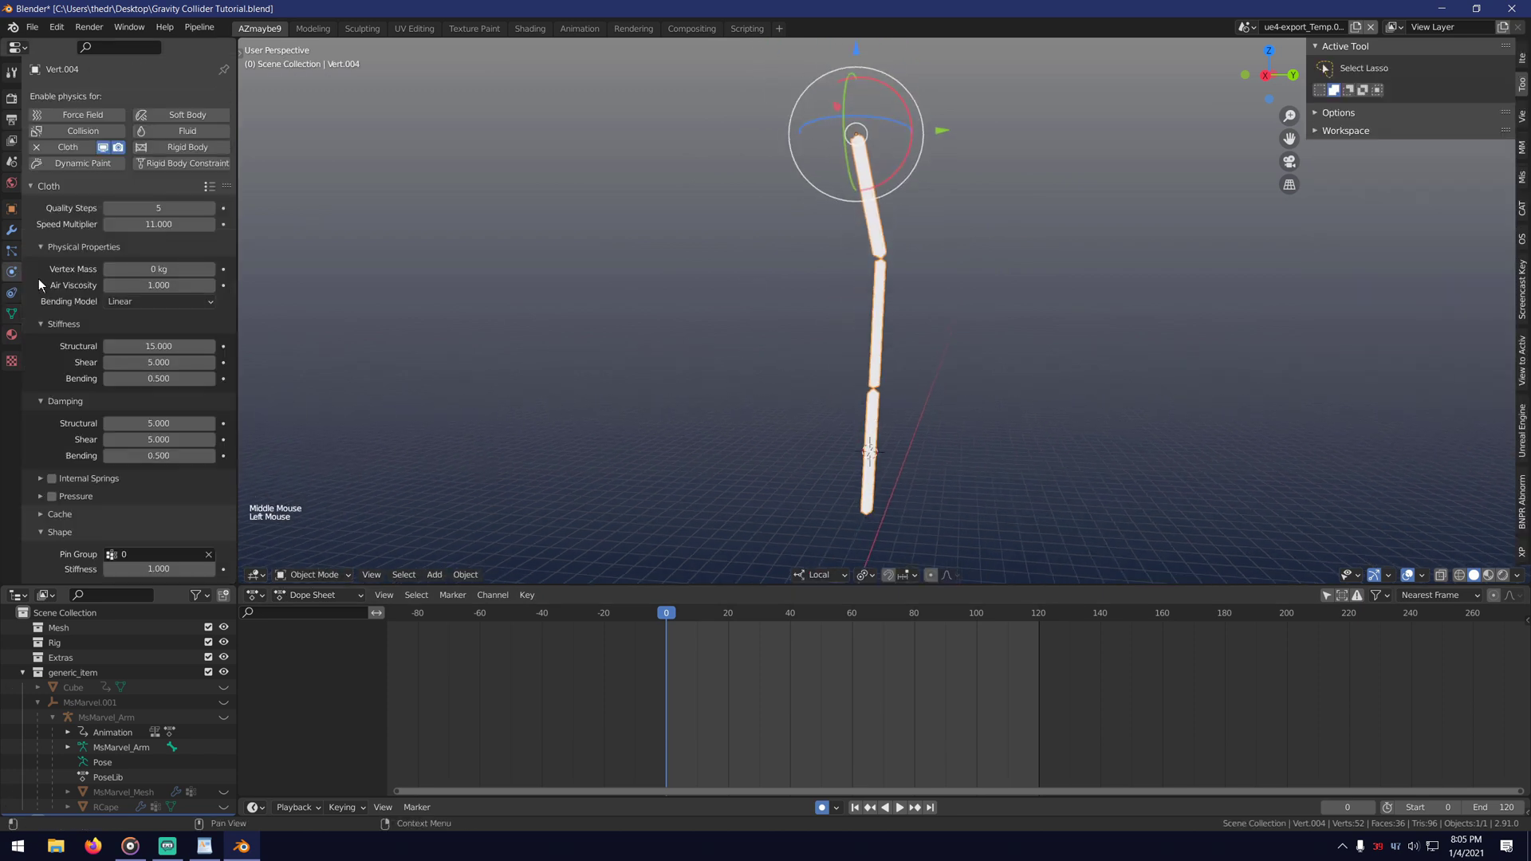
scroll(67, 294, down, 8)
click(160, 363)
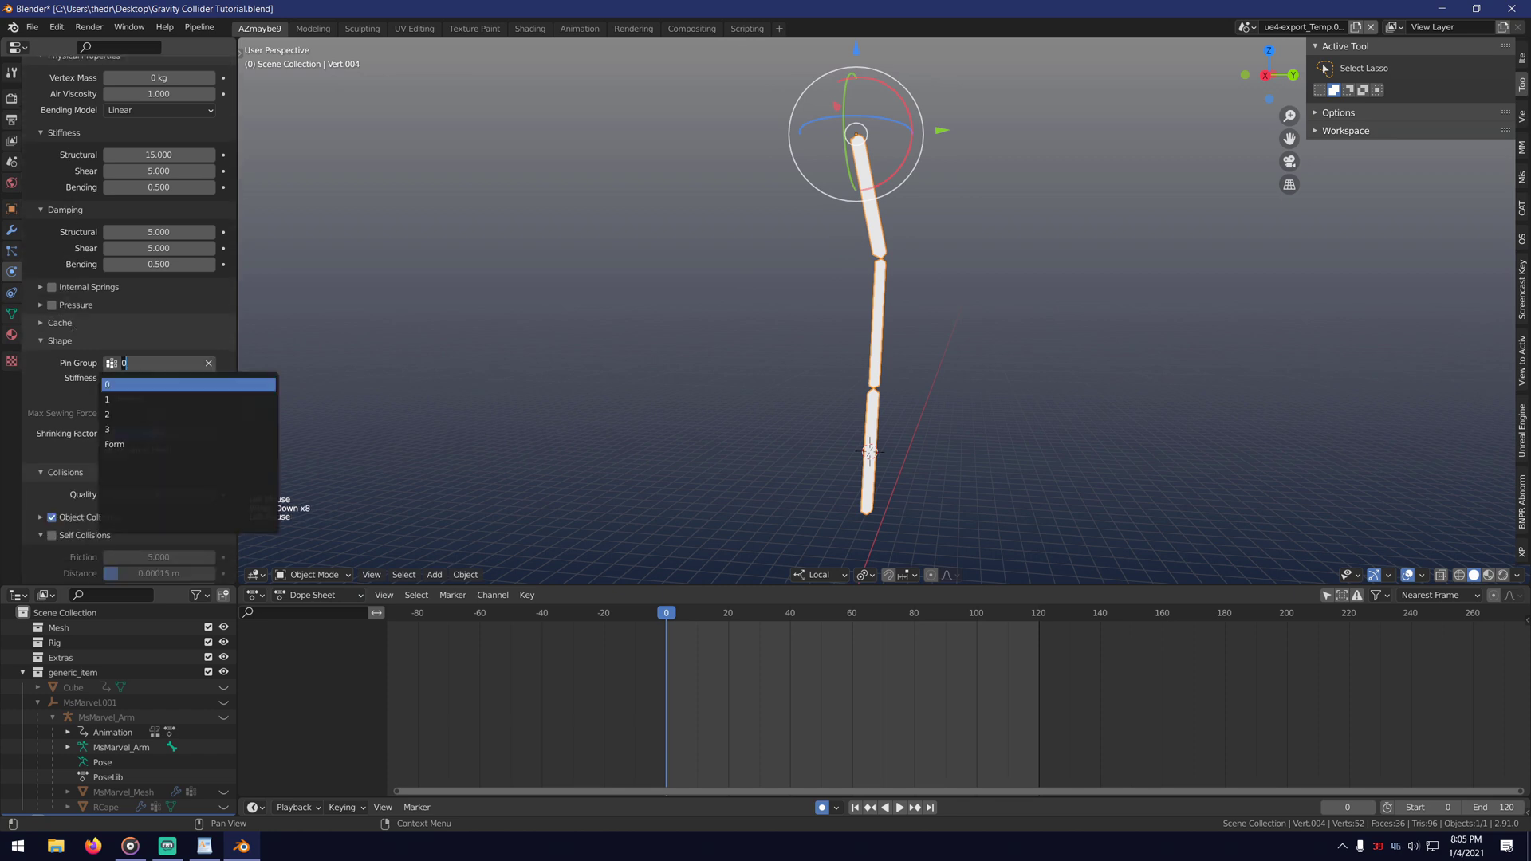
click(142, 444)
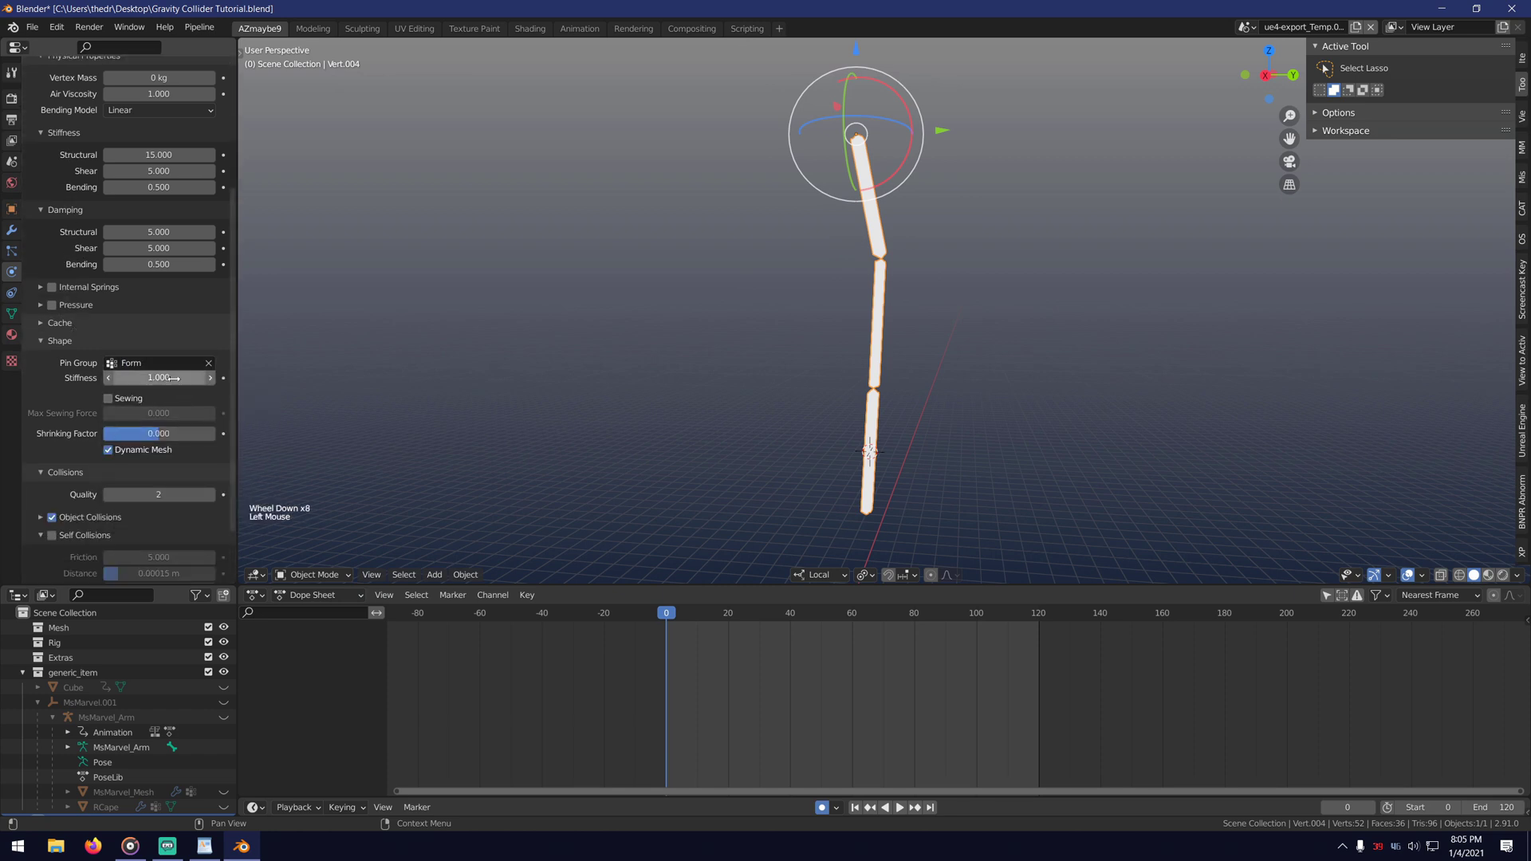
Play the simulation and set the cloth's pin stiffness to 0.1 while it runs.
click(900, 807)
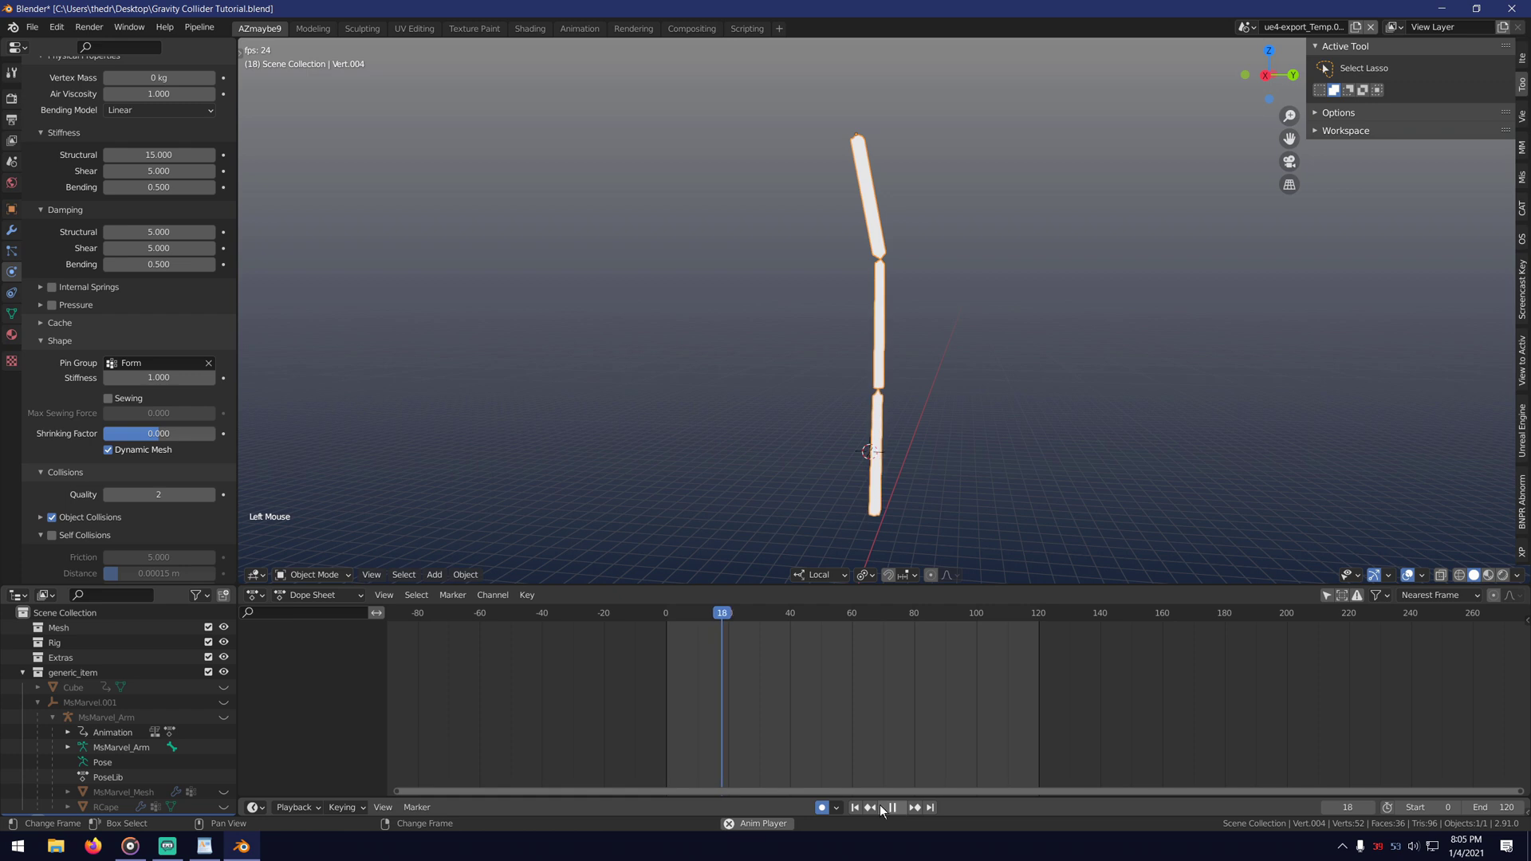
double_click(159, 378)
text(0.)
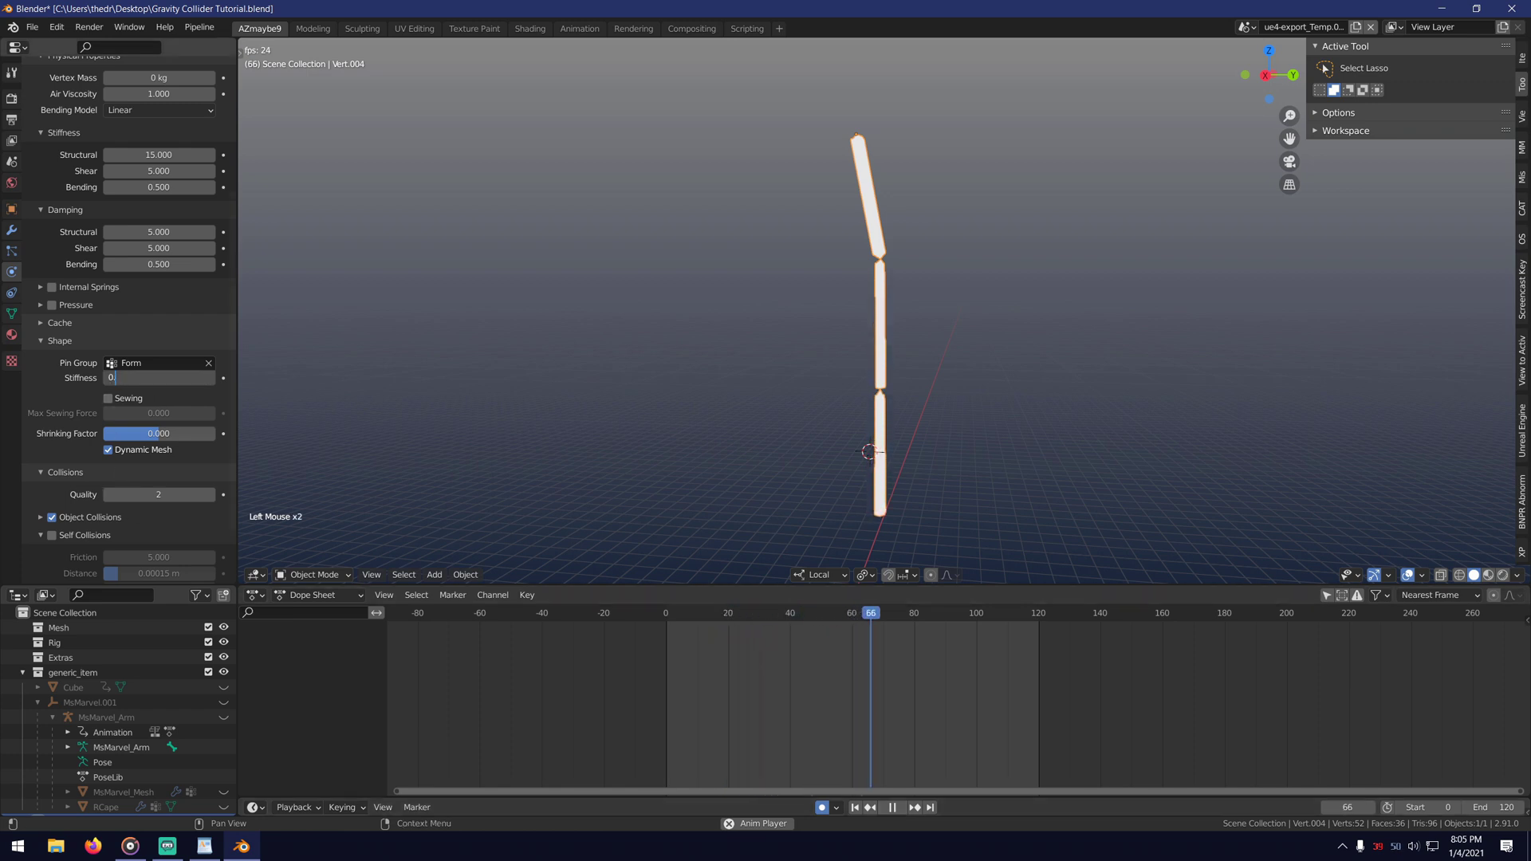
text(1)
key(Return)
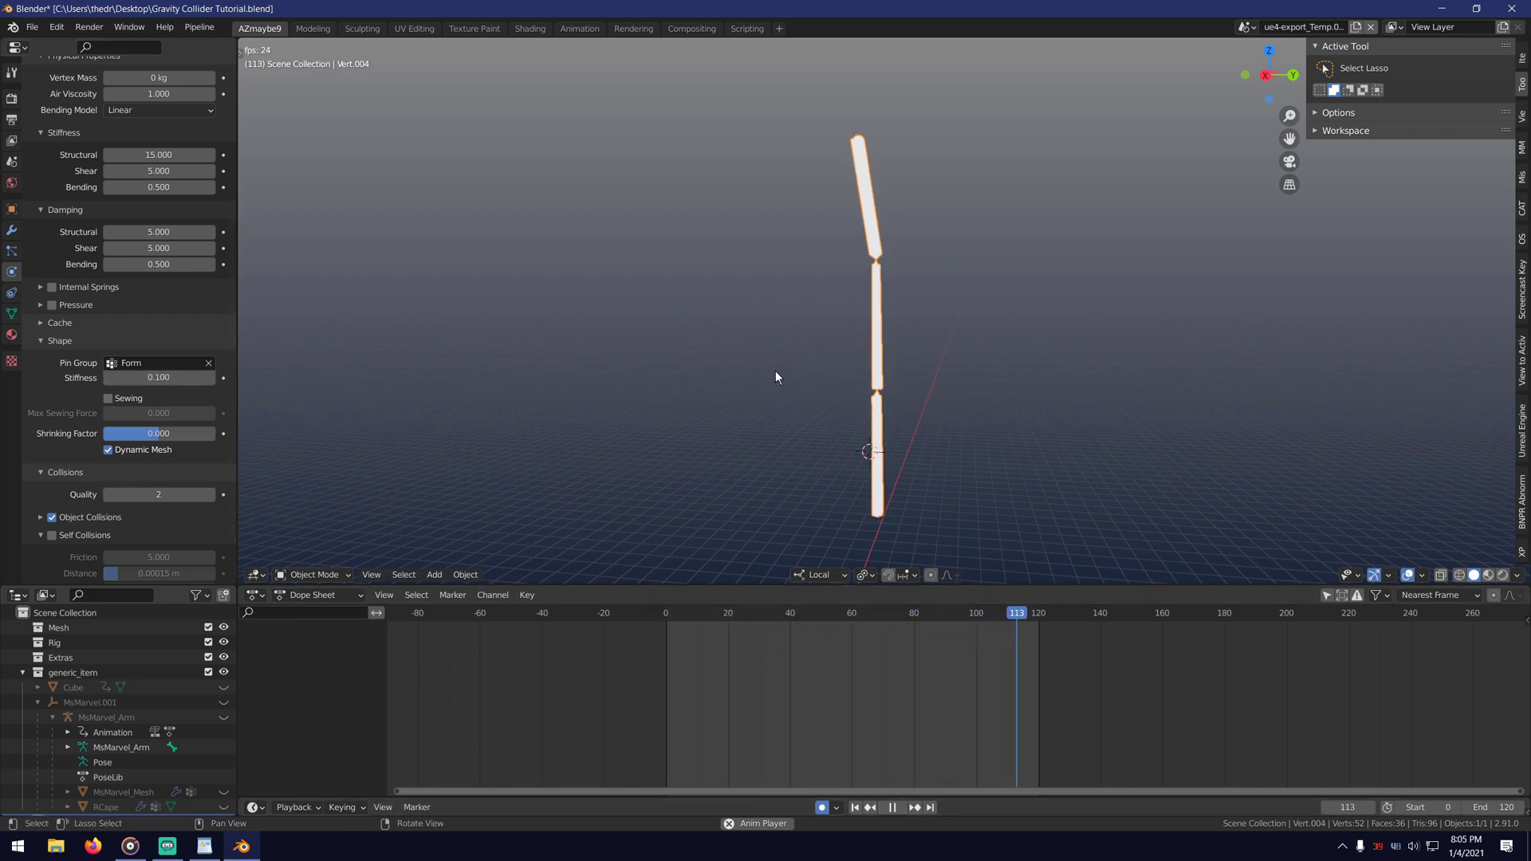
scroll(783, 289, up, 2)
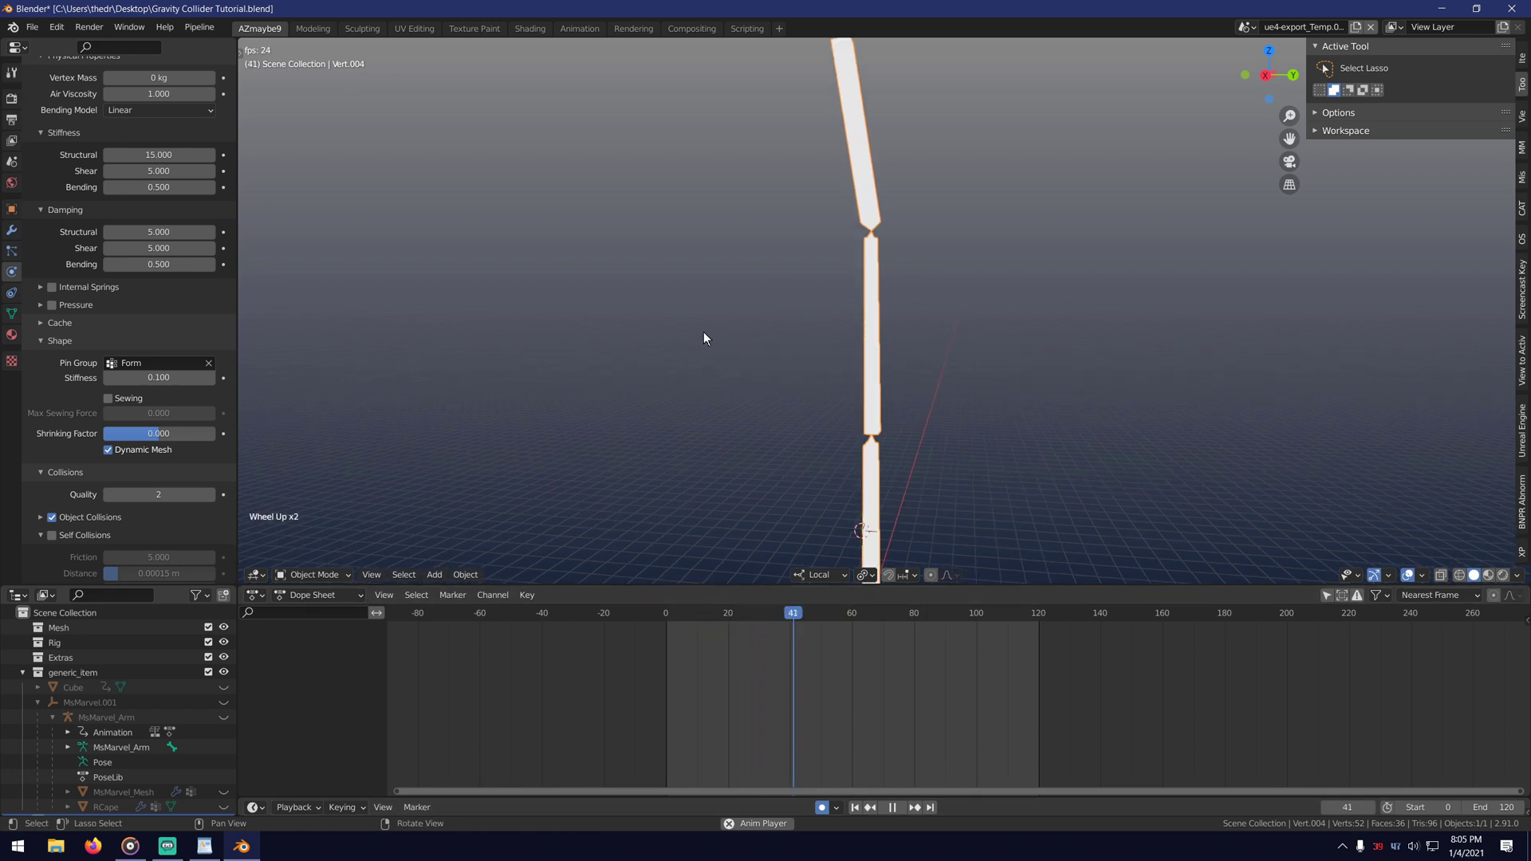
scroll(703, 332, down, 2)
Set the cloth's bending damping and bending stiffness to 1.
click(145, 264)
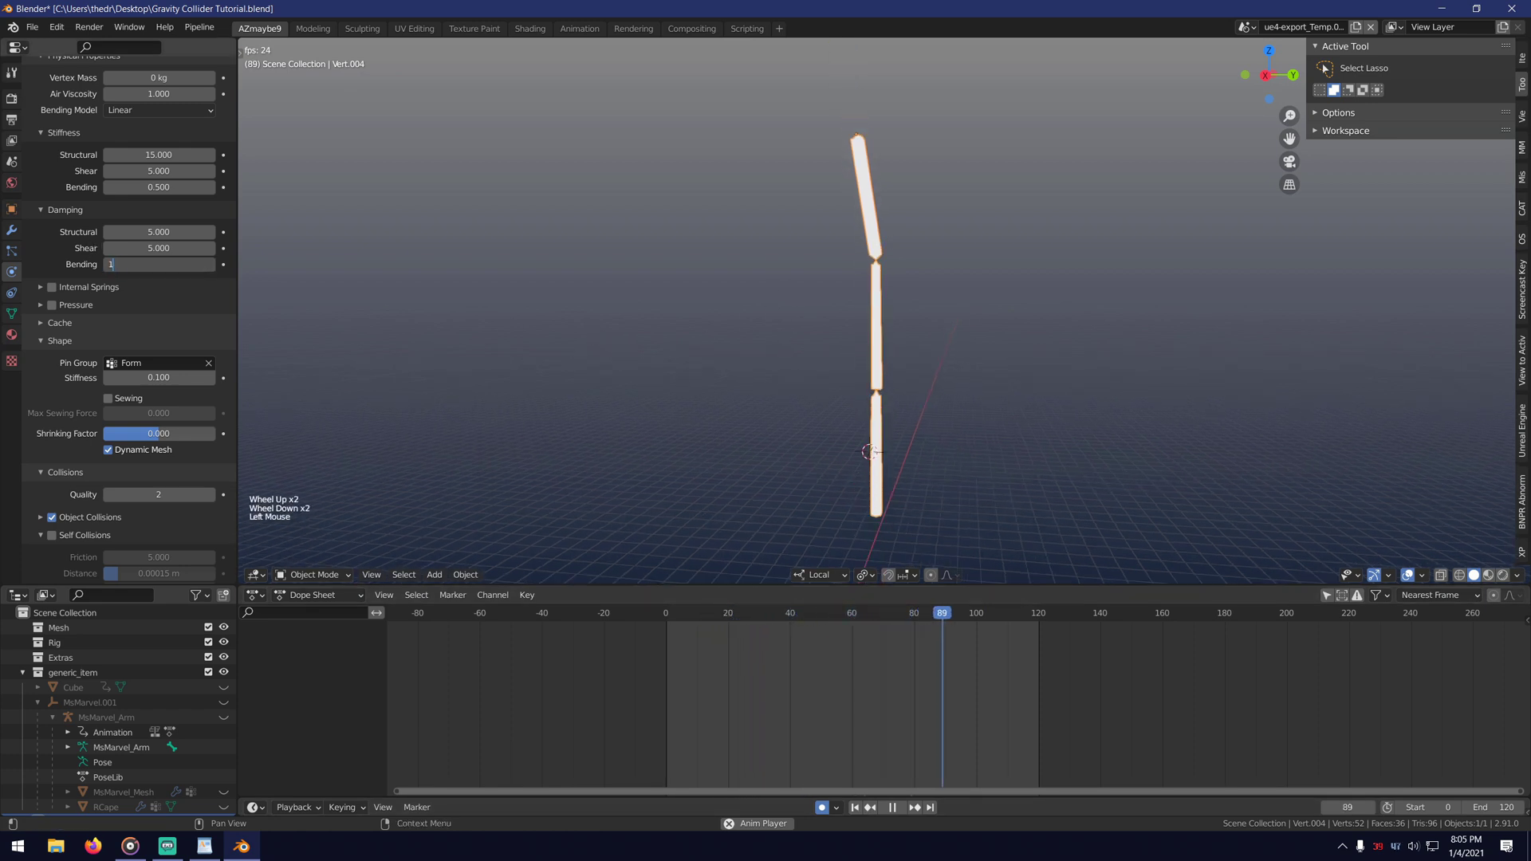
key(Return)
click(163, 186)
text(1)
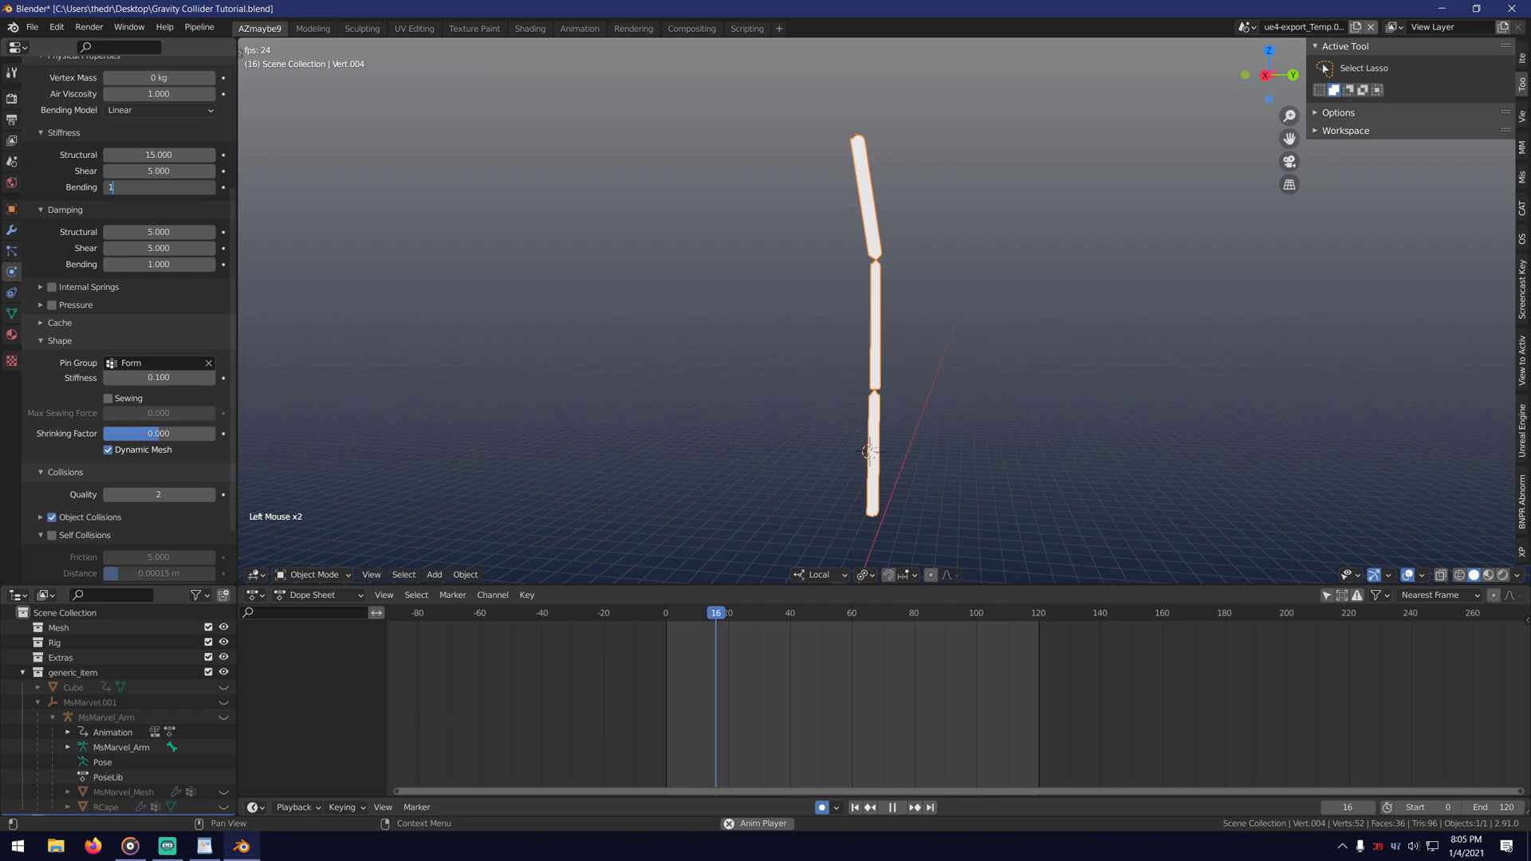
Replay the simulation from the first frame, stop it and return to the first frame.
click(855, 807)
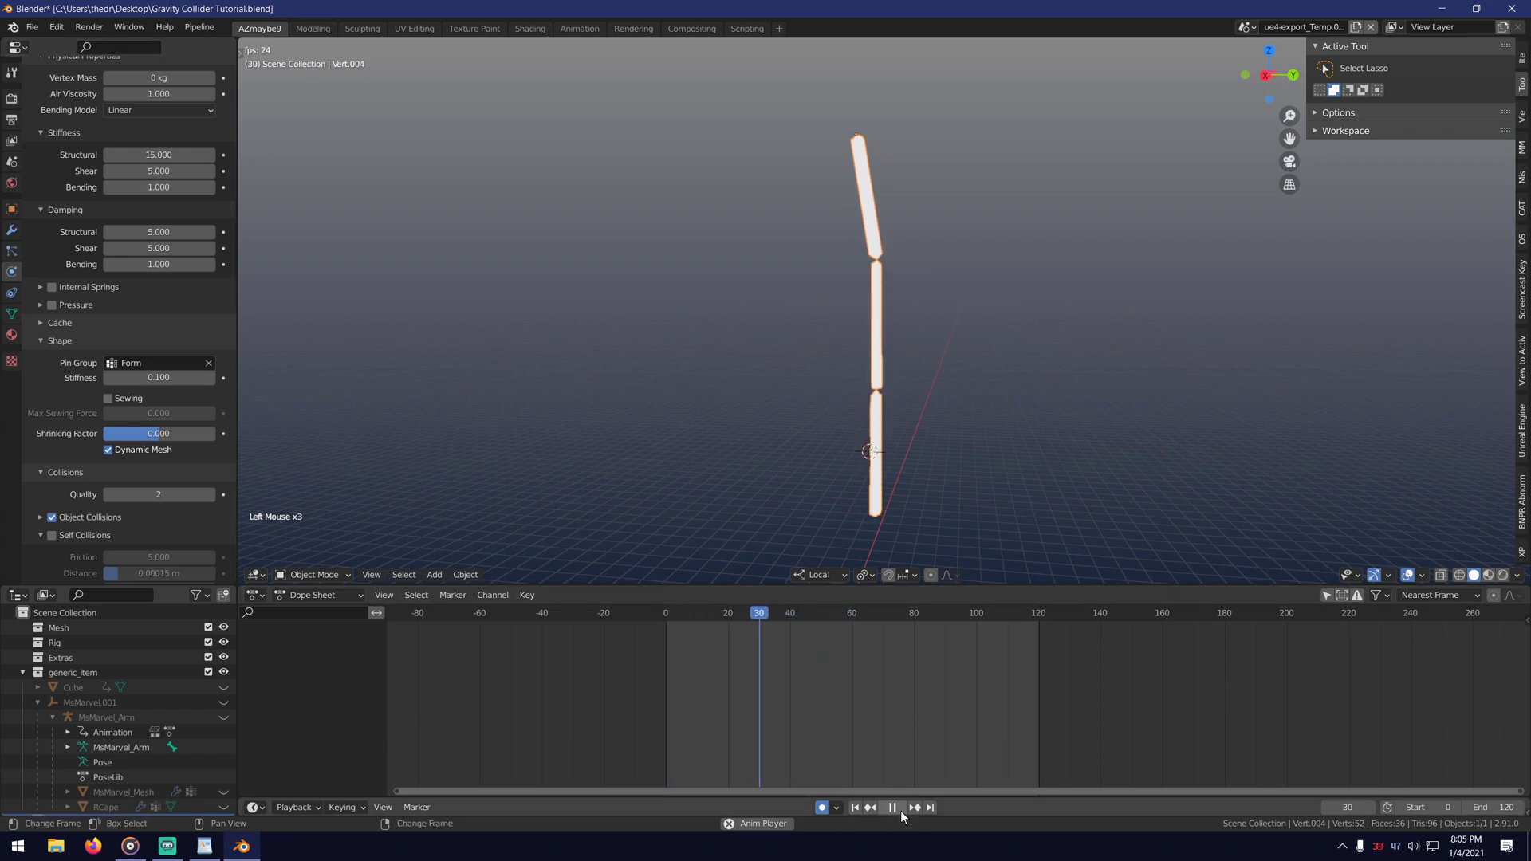
click(893, 807)
click(856, 807)
Unhide the MsMarvel_Arm armature and the MsMarvel_Mesh character.
click(71, 686)
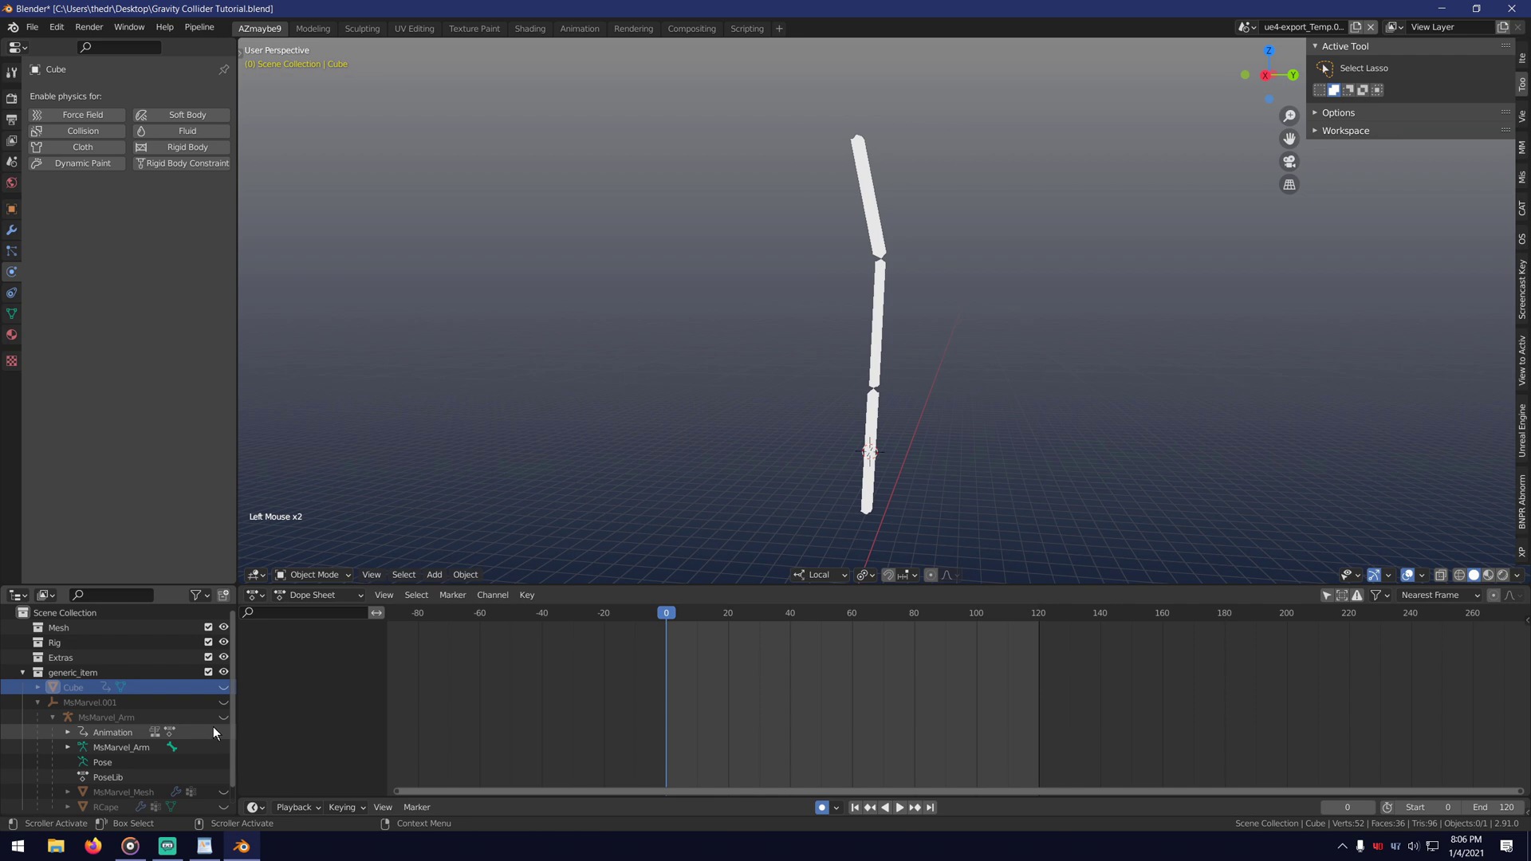
click(223, 717)
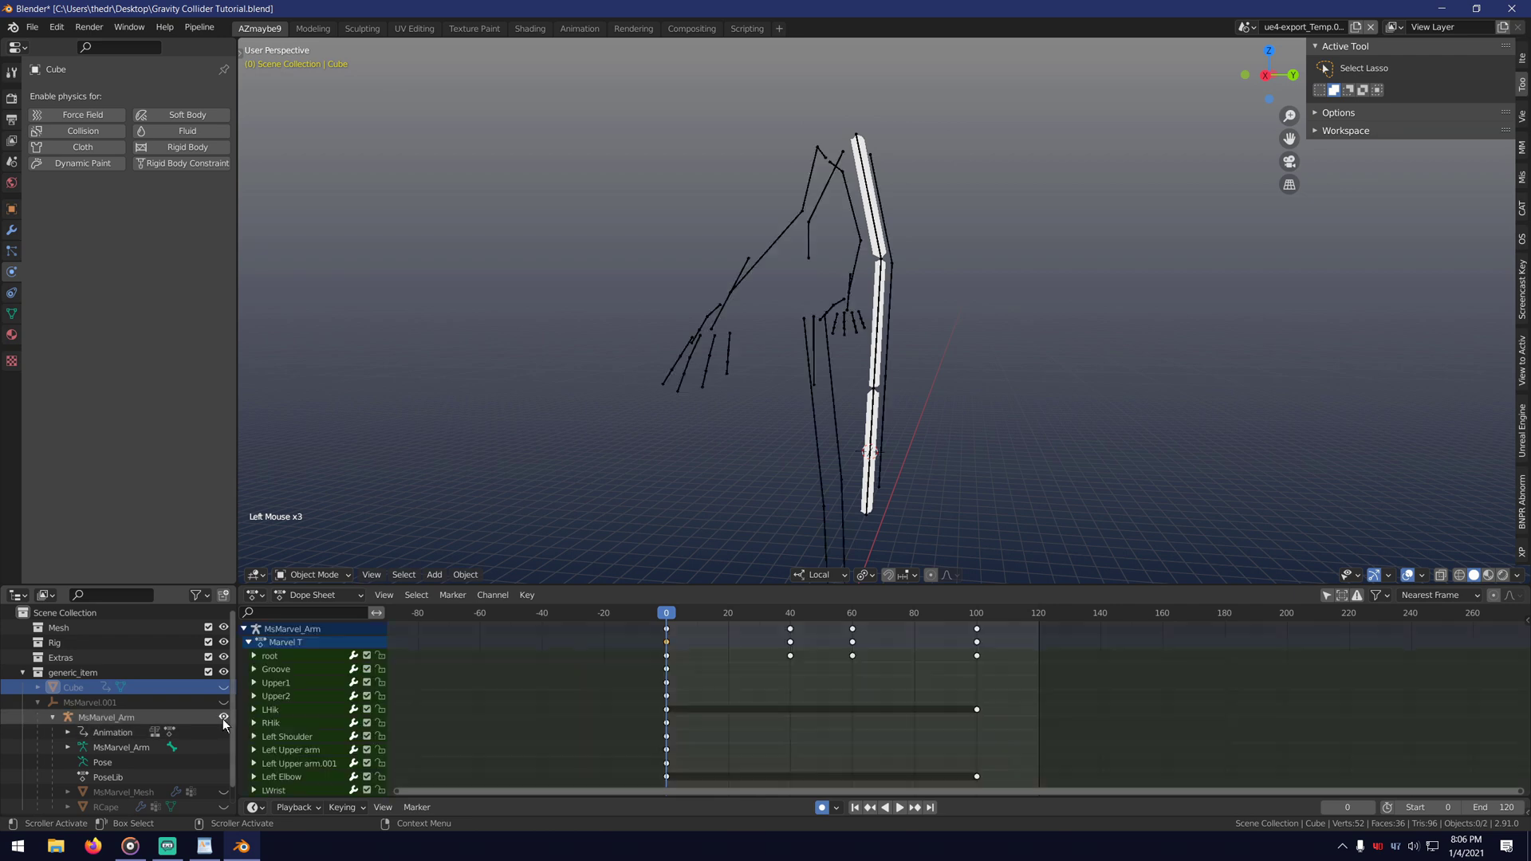
click(223, 792)
right_drag(798, 370, 826, 287)
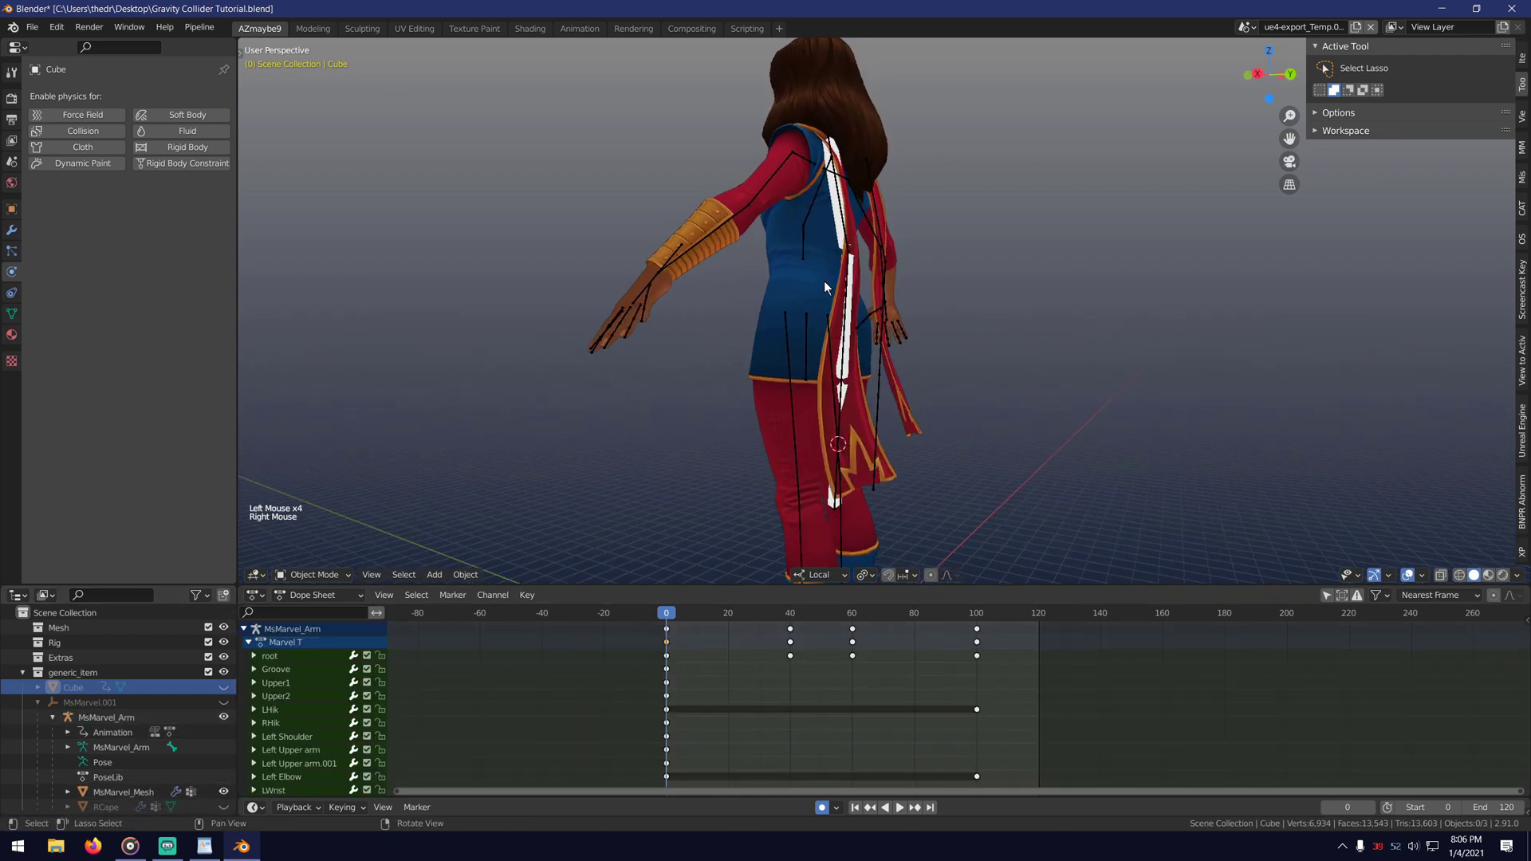
middle_drag(826, 287, 869, 351)
click(834, 324)
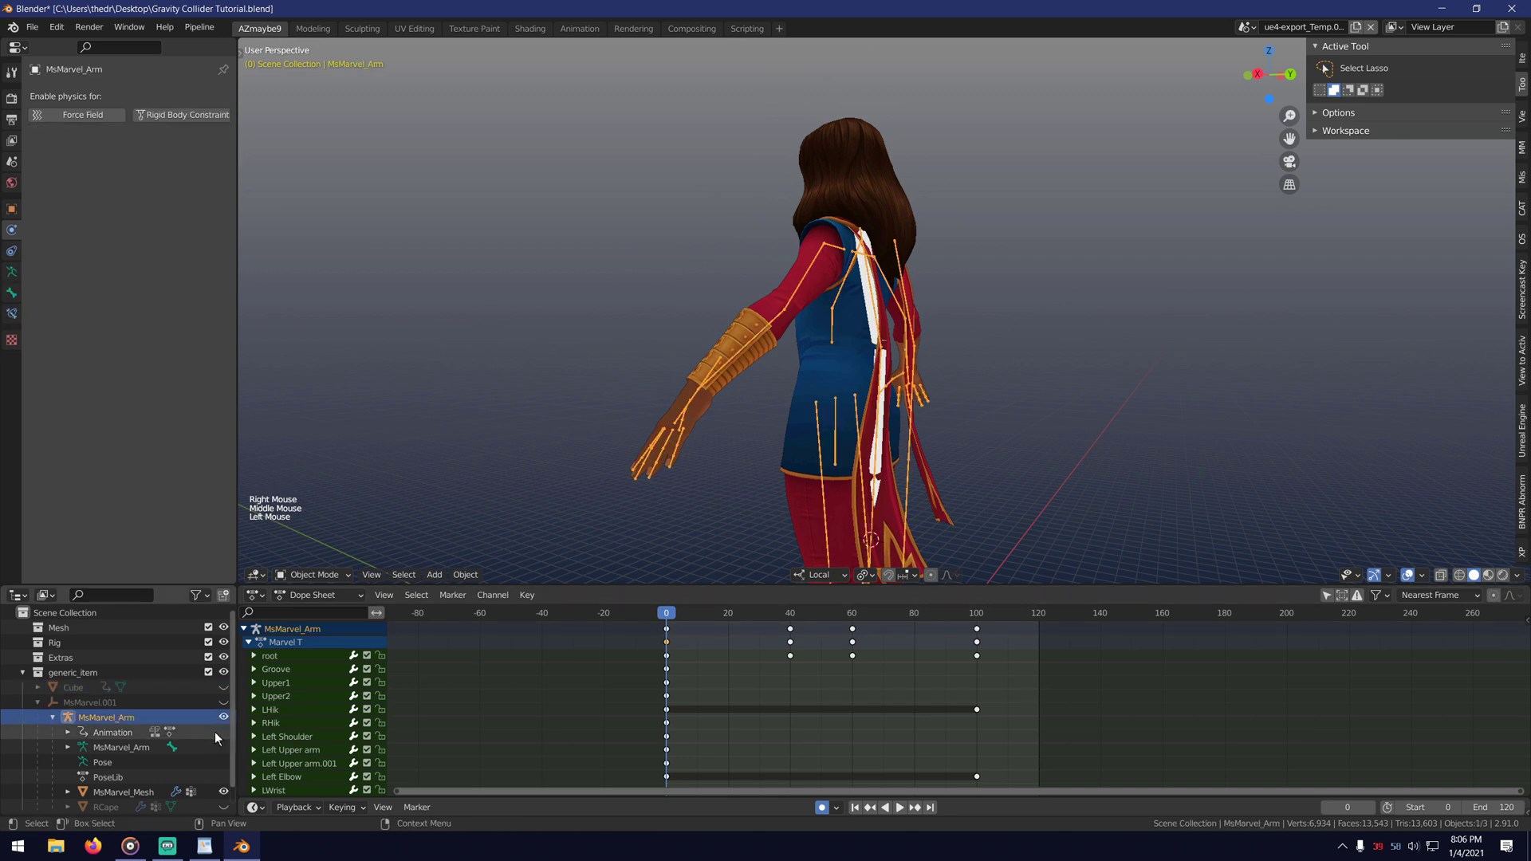
scroll(87, 710, down, 4)
click(74, 801)
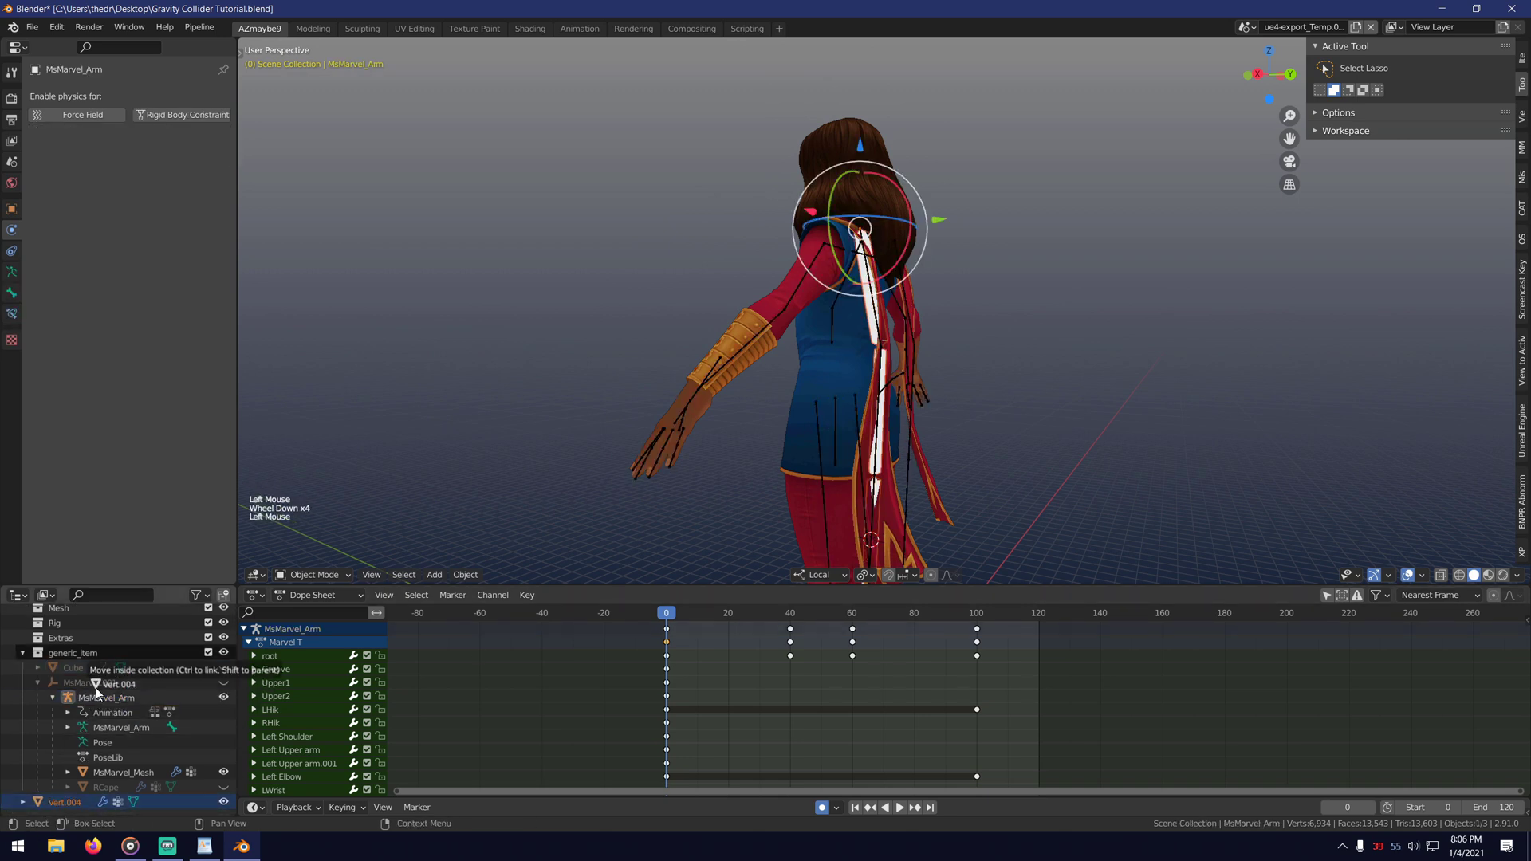
scroll(899, 366, up, 3)
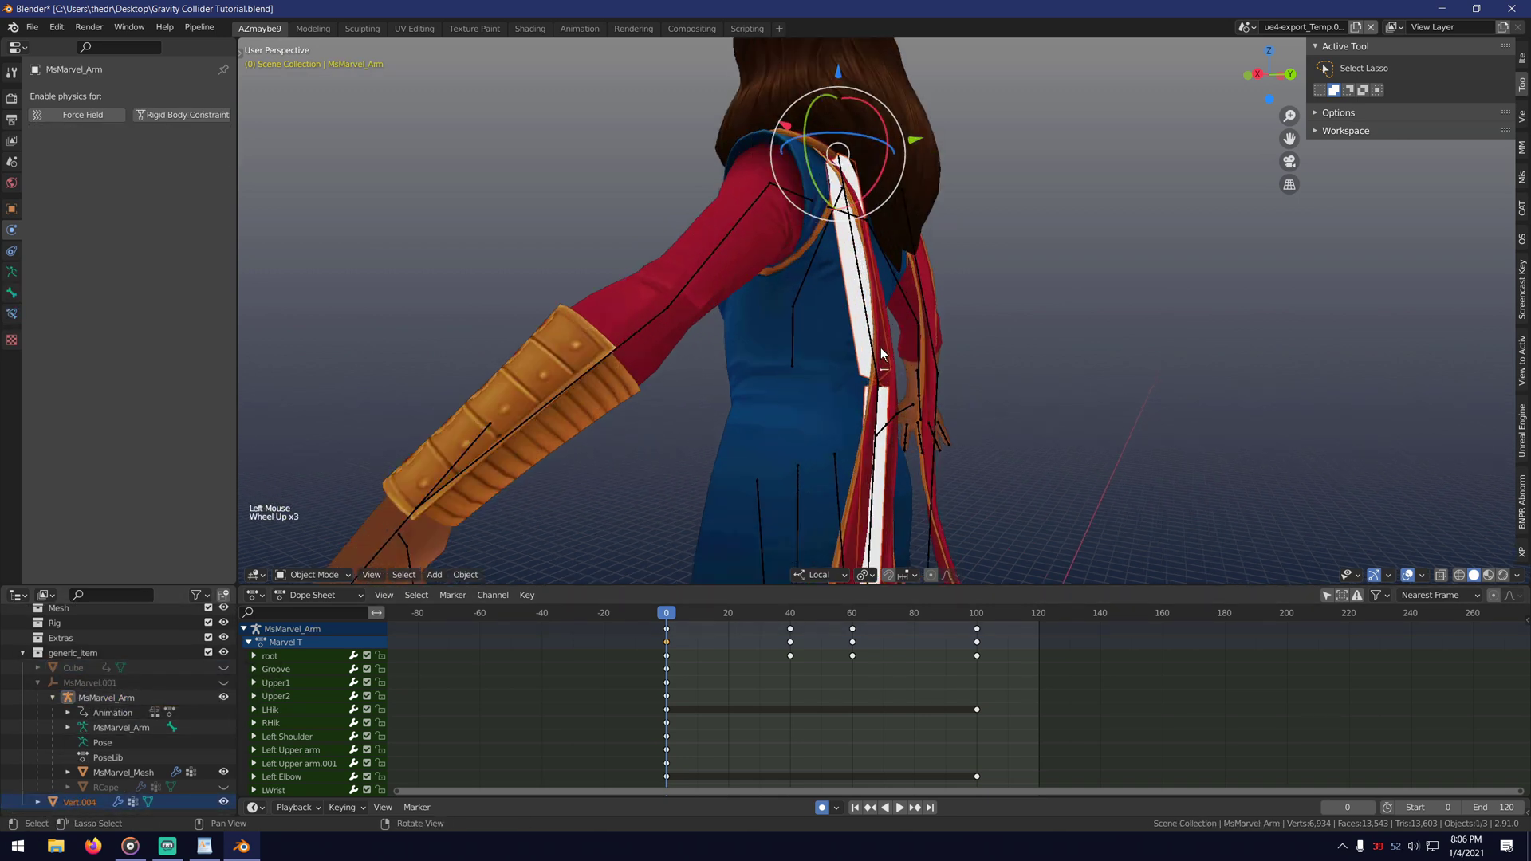
Switch the MsMarvel_Arm armature to Pose Mode and select the LCape1 bone.
click(360, 566)
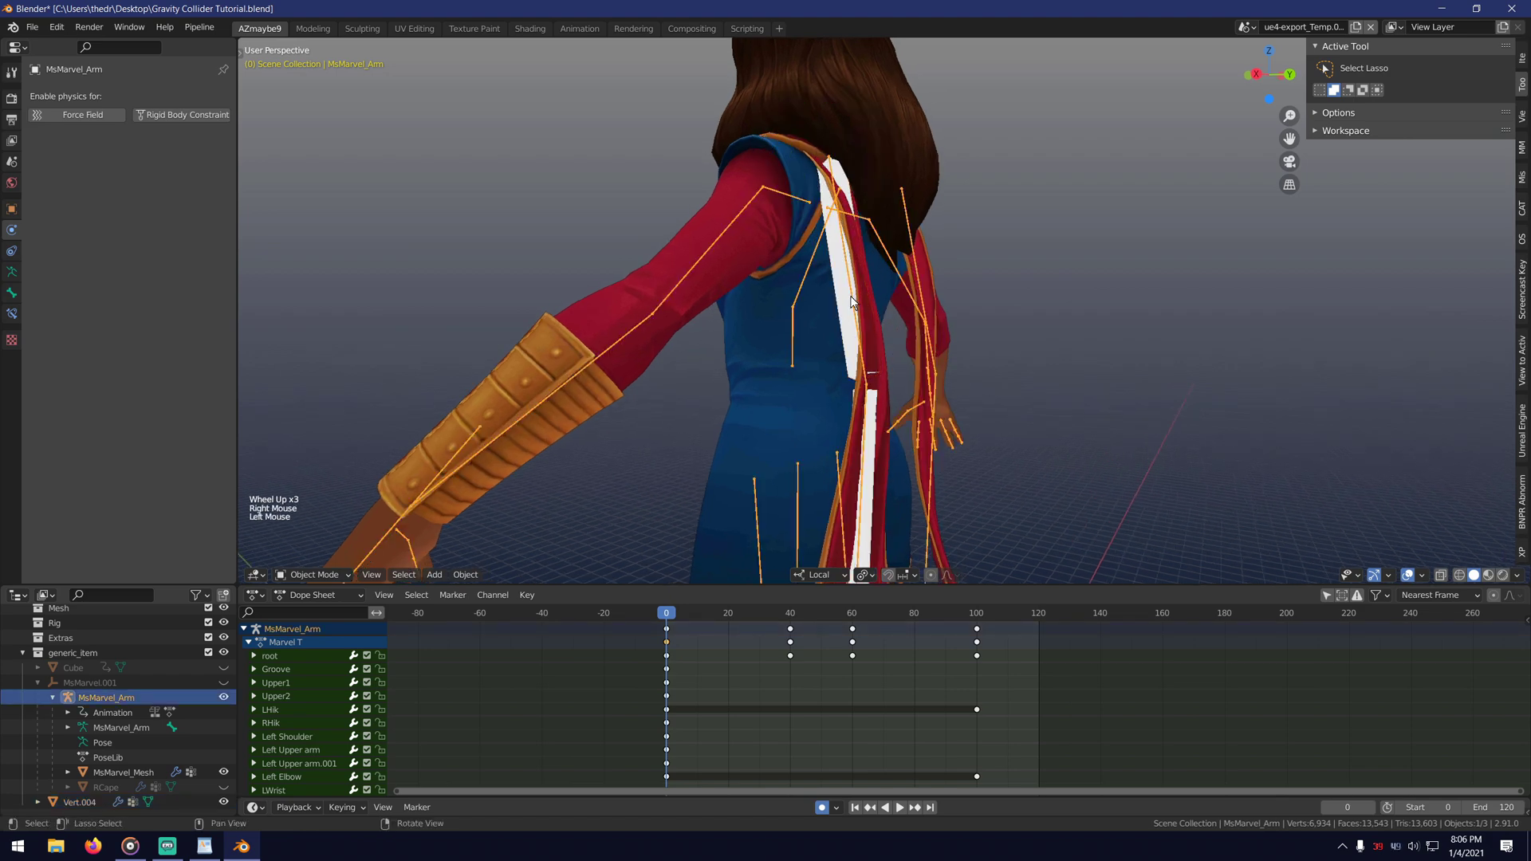
click(338, 575)
click(328, 526)
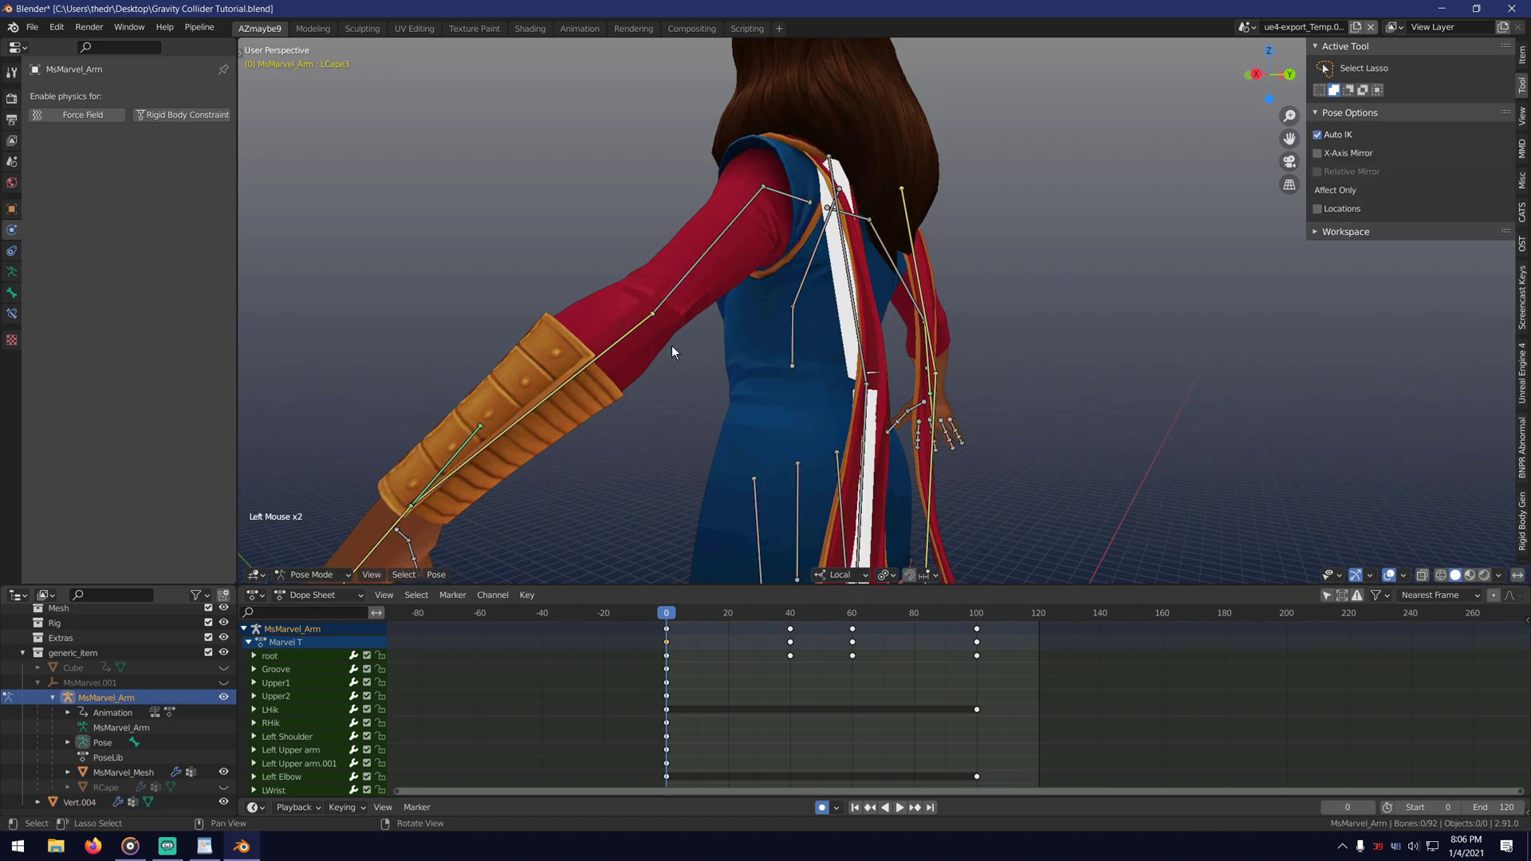
click(850, 283)
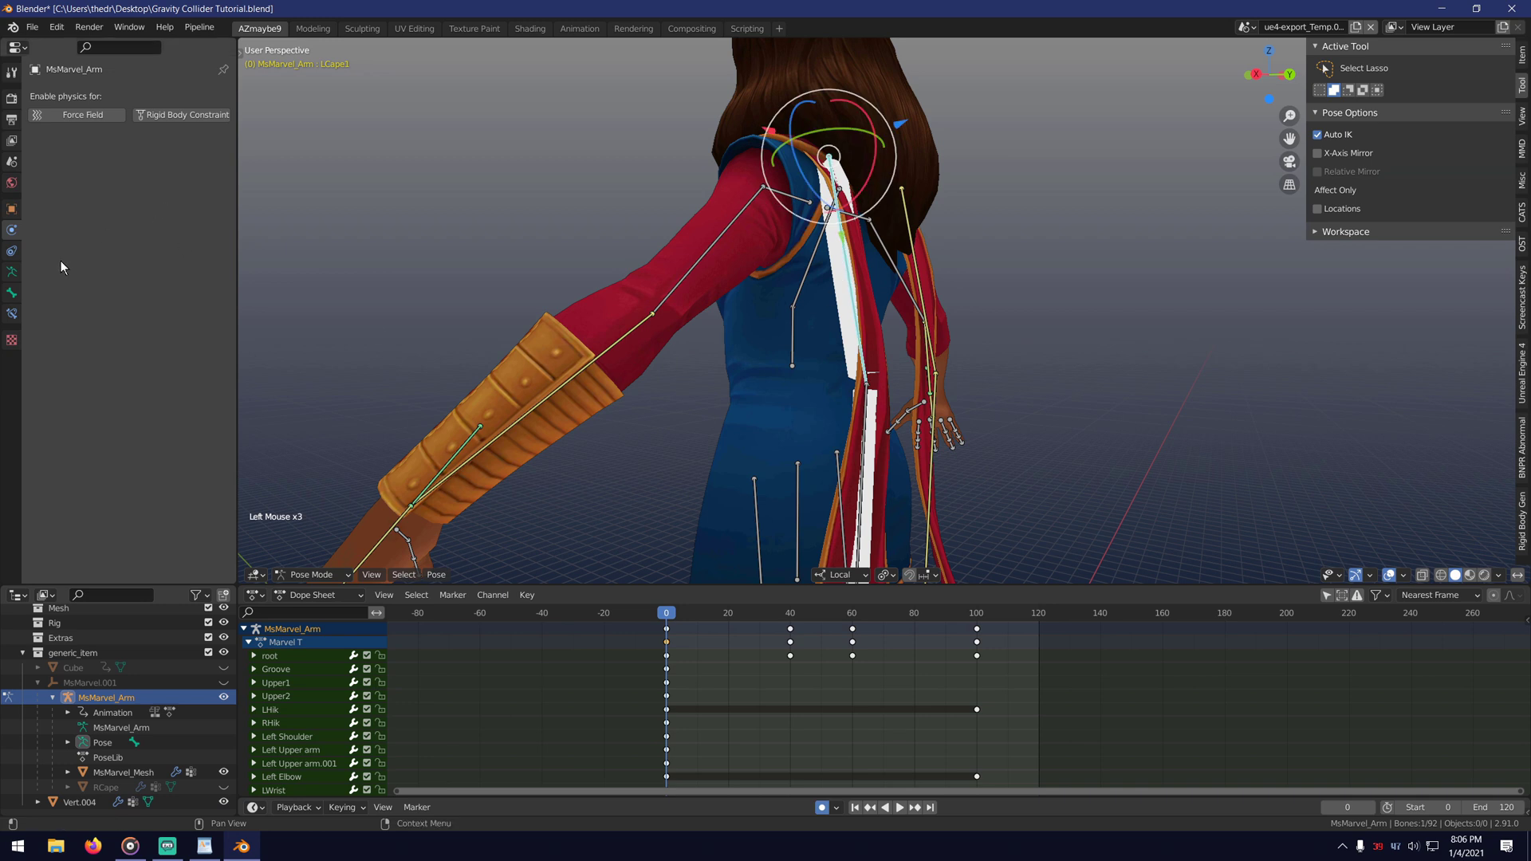
Add an Inverse Kinematics constraint to LCape1 targeting Vert.004, with vertex group 1 and chain length 1.
click(14, 312)
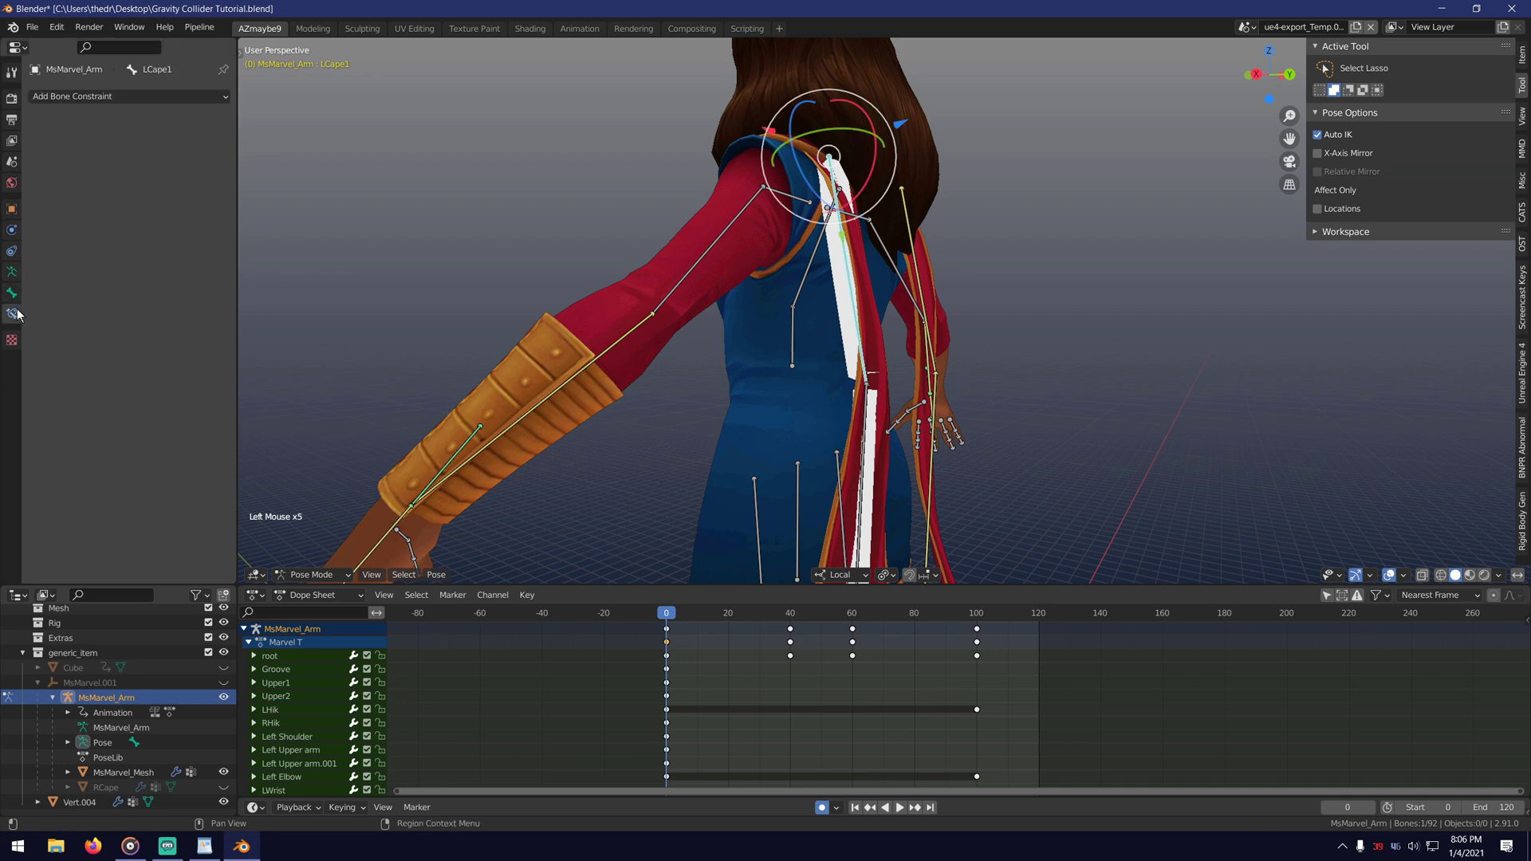
click(122, 97)
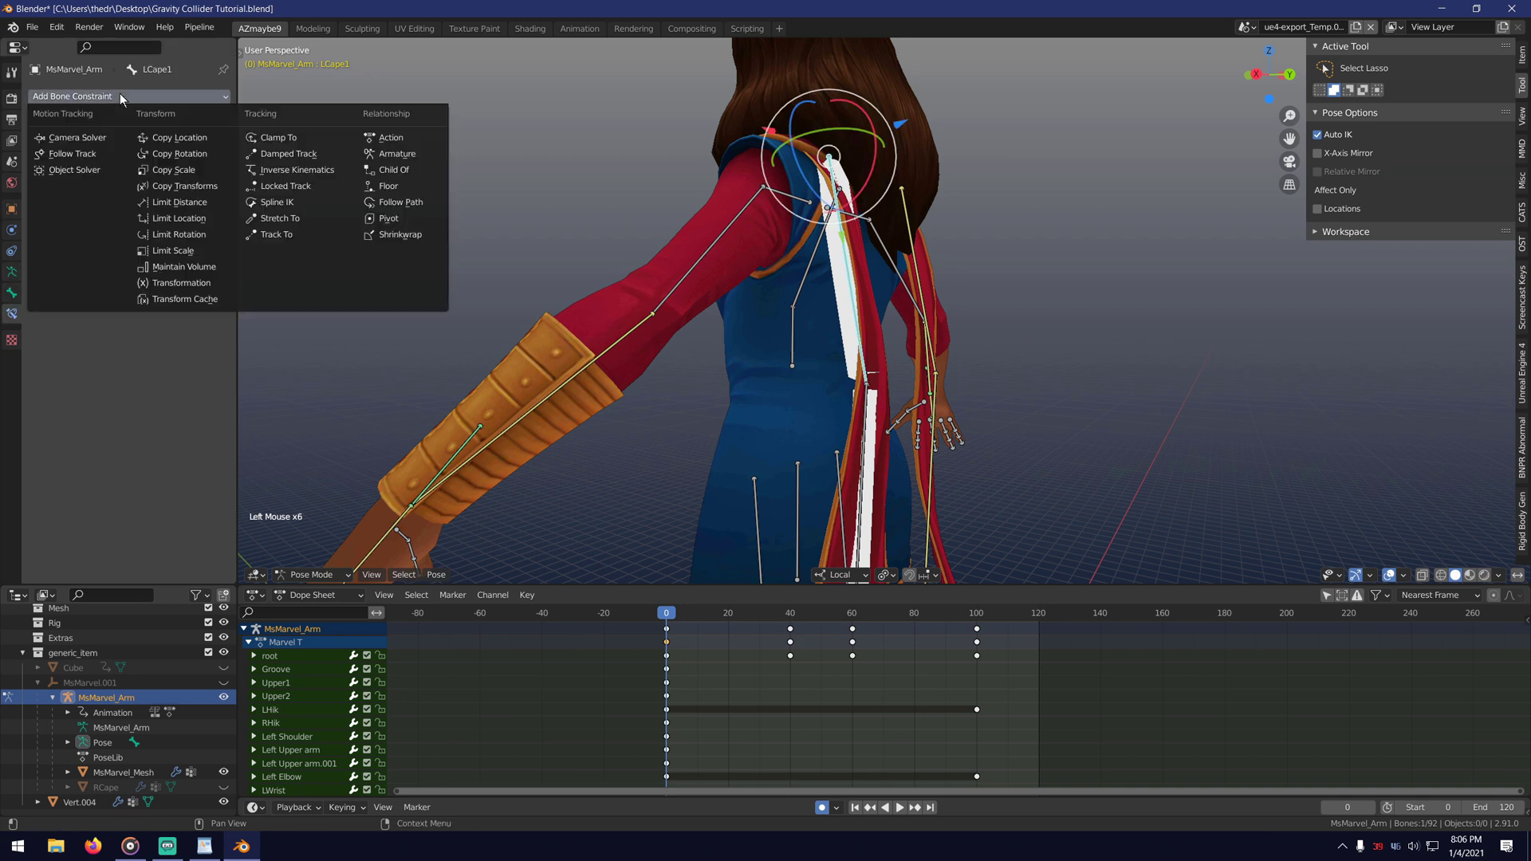
click(287, 170)
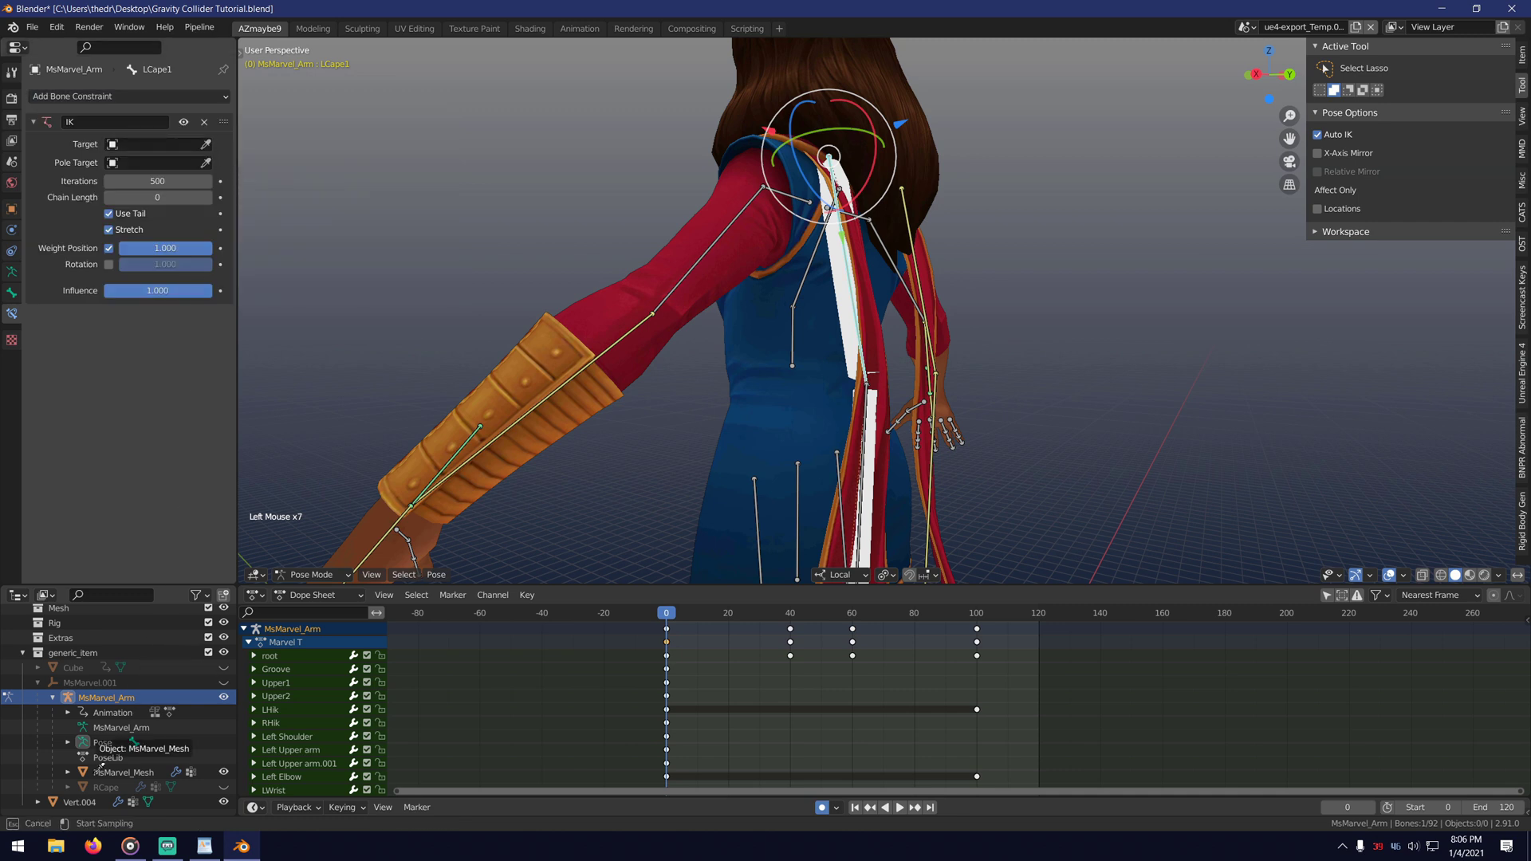
click(84, 795)
click(160, 163)
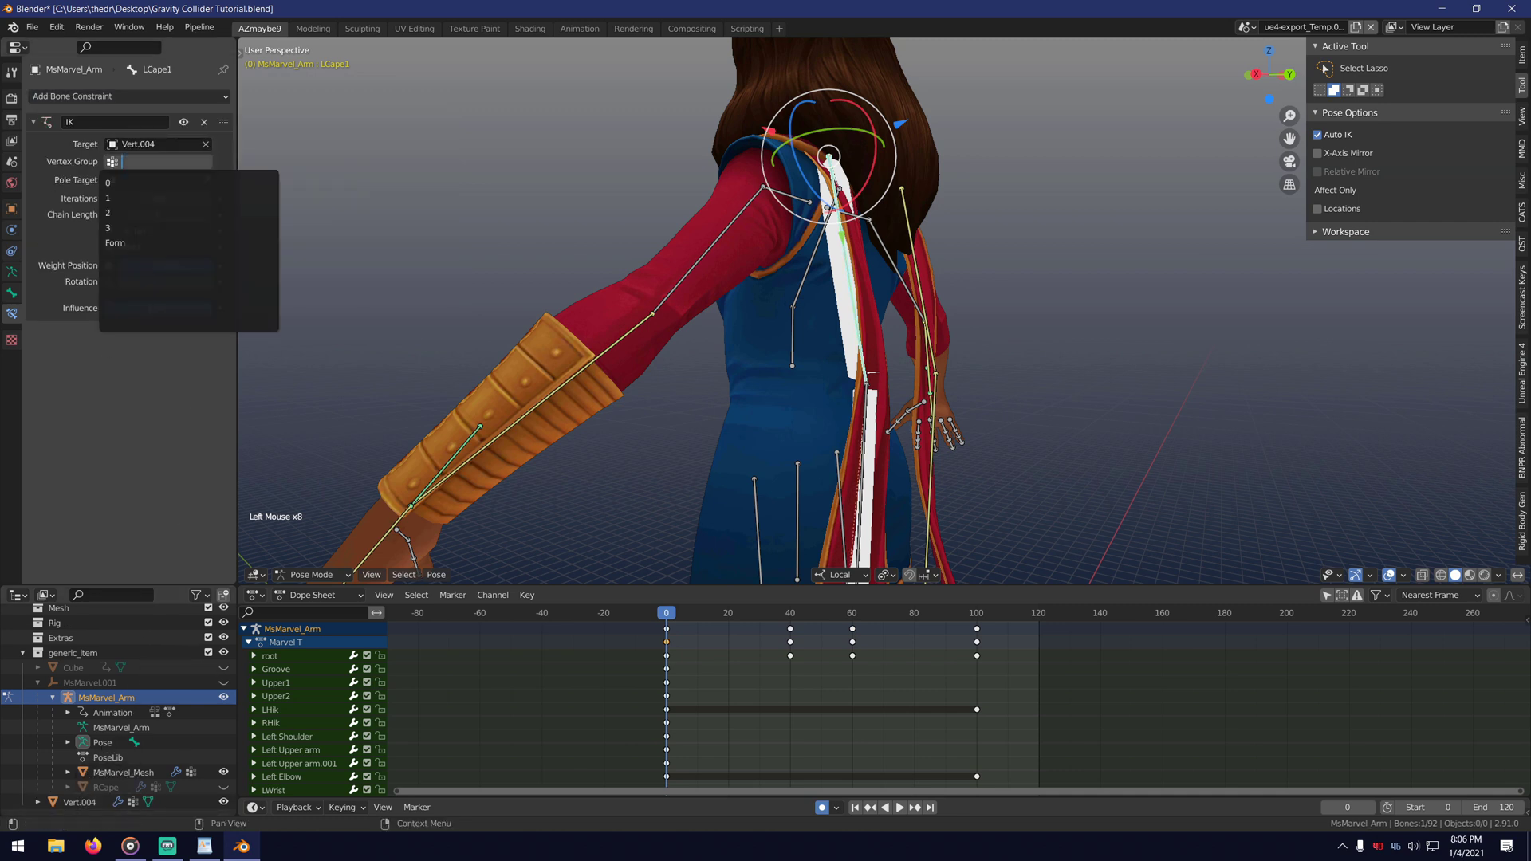
key(Return)
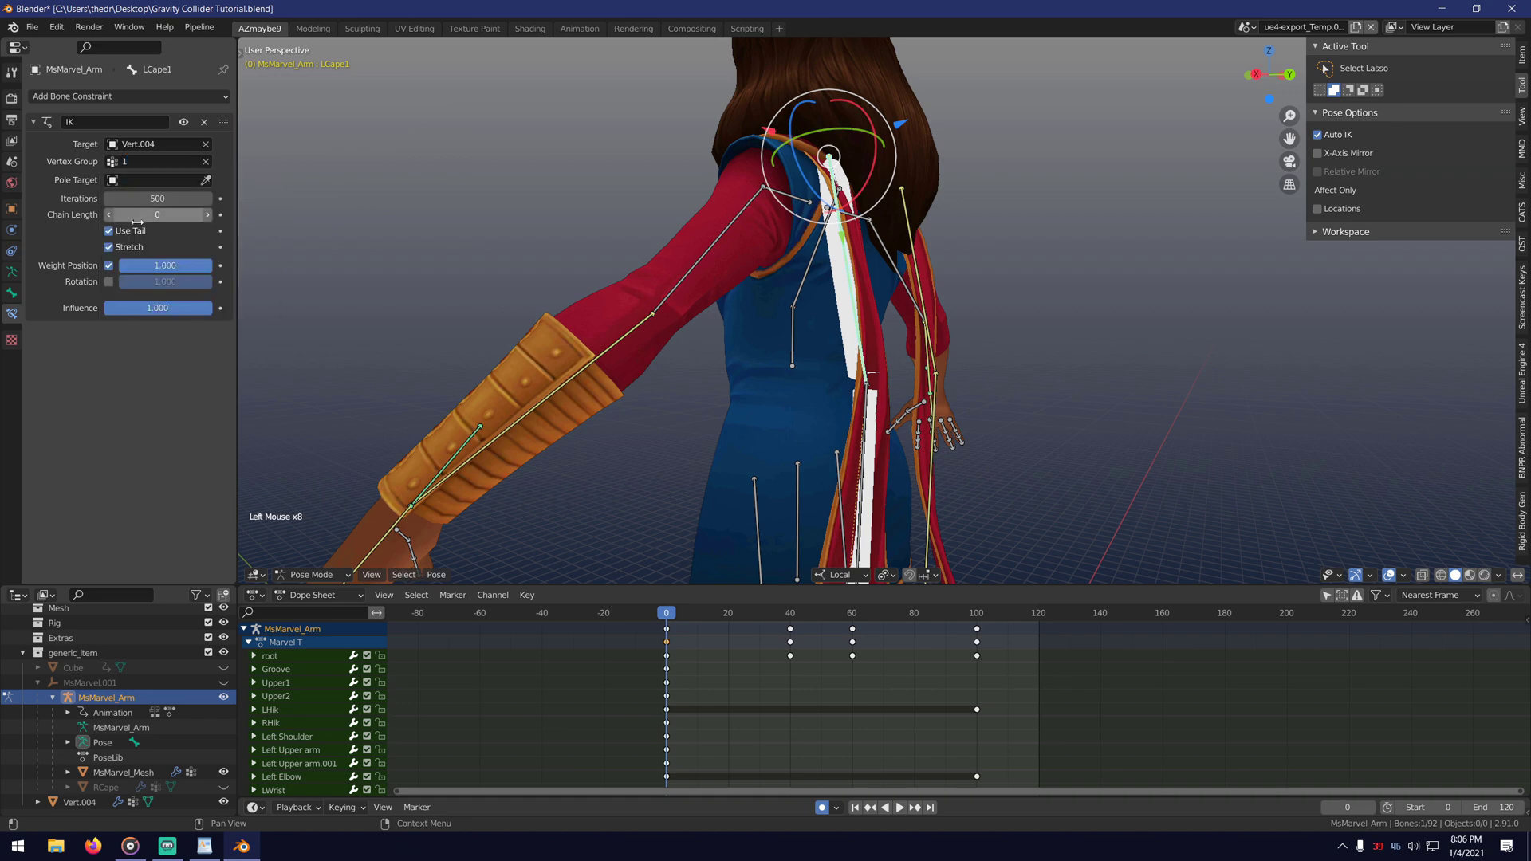
click(208, 217)
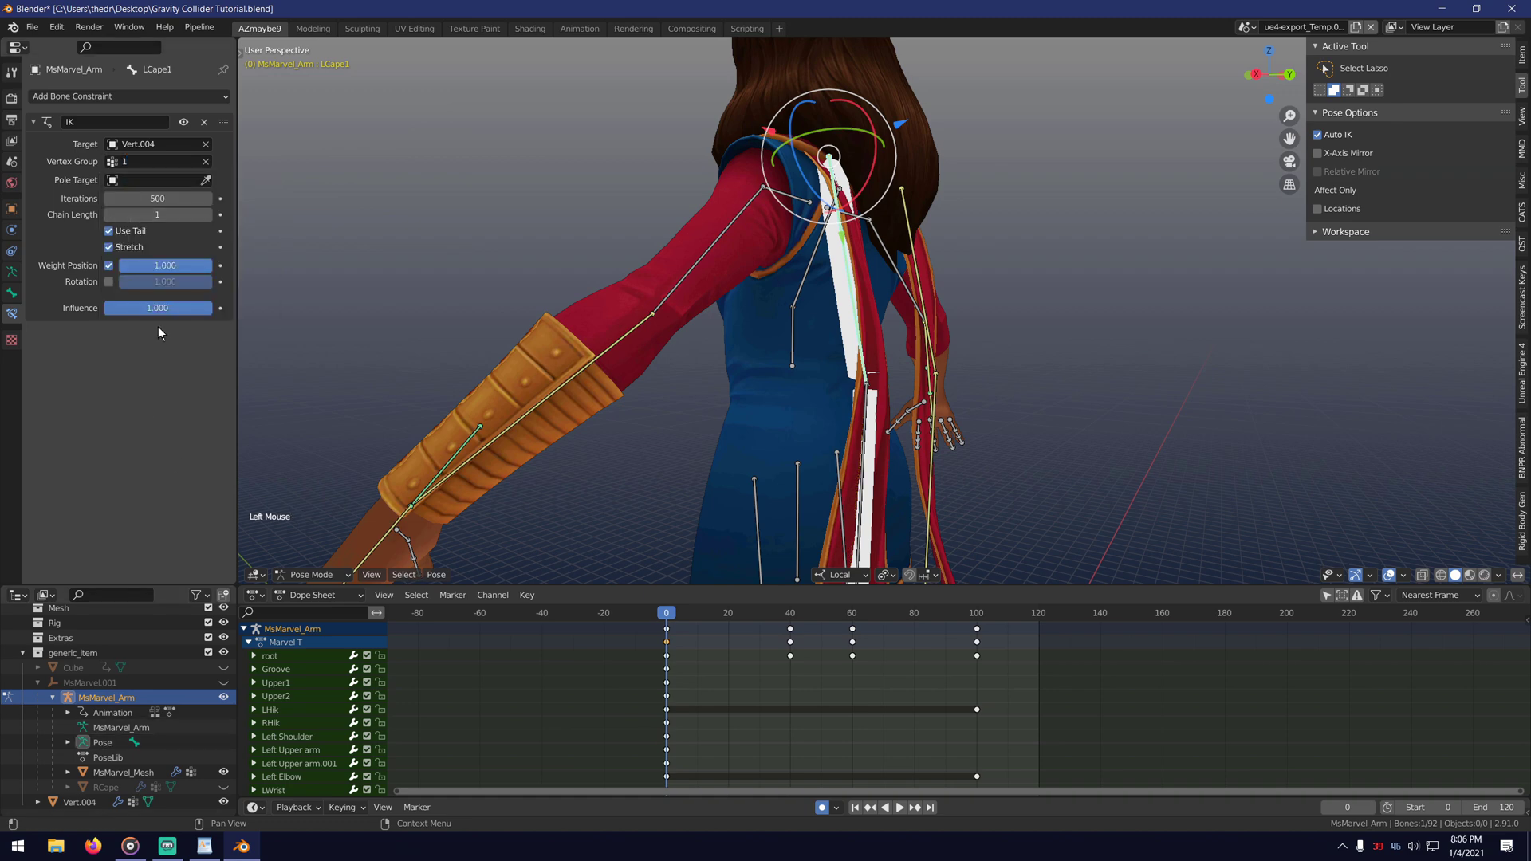
Add an Inverse Kinematics constraint to LCape2 targeting Vert.004, with vertex group 2 and chain length 1.
middle_drag(894, 437, 756, 344)
right_click(803, 417)
click(70, 98)
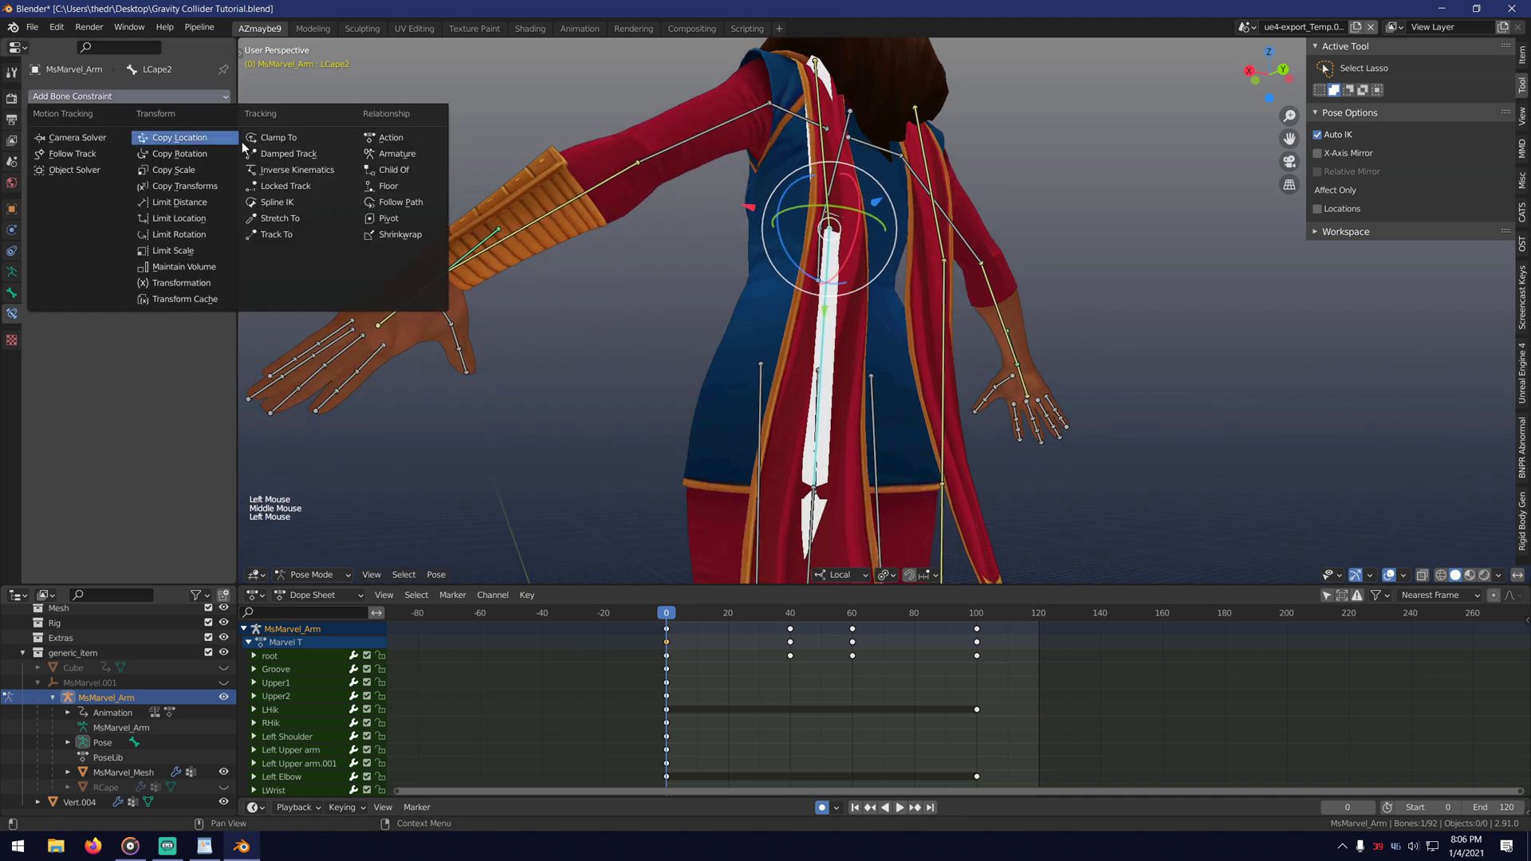
click(274, 160)
click(206, 144)
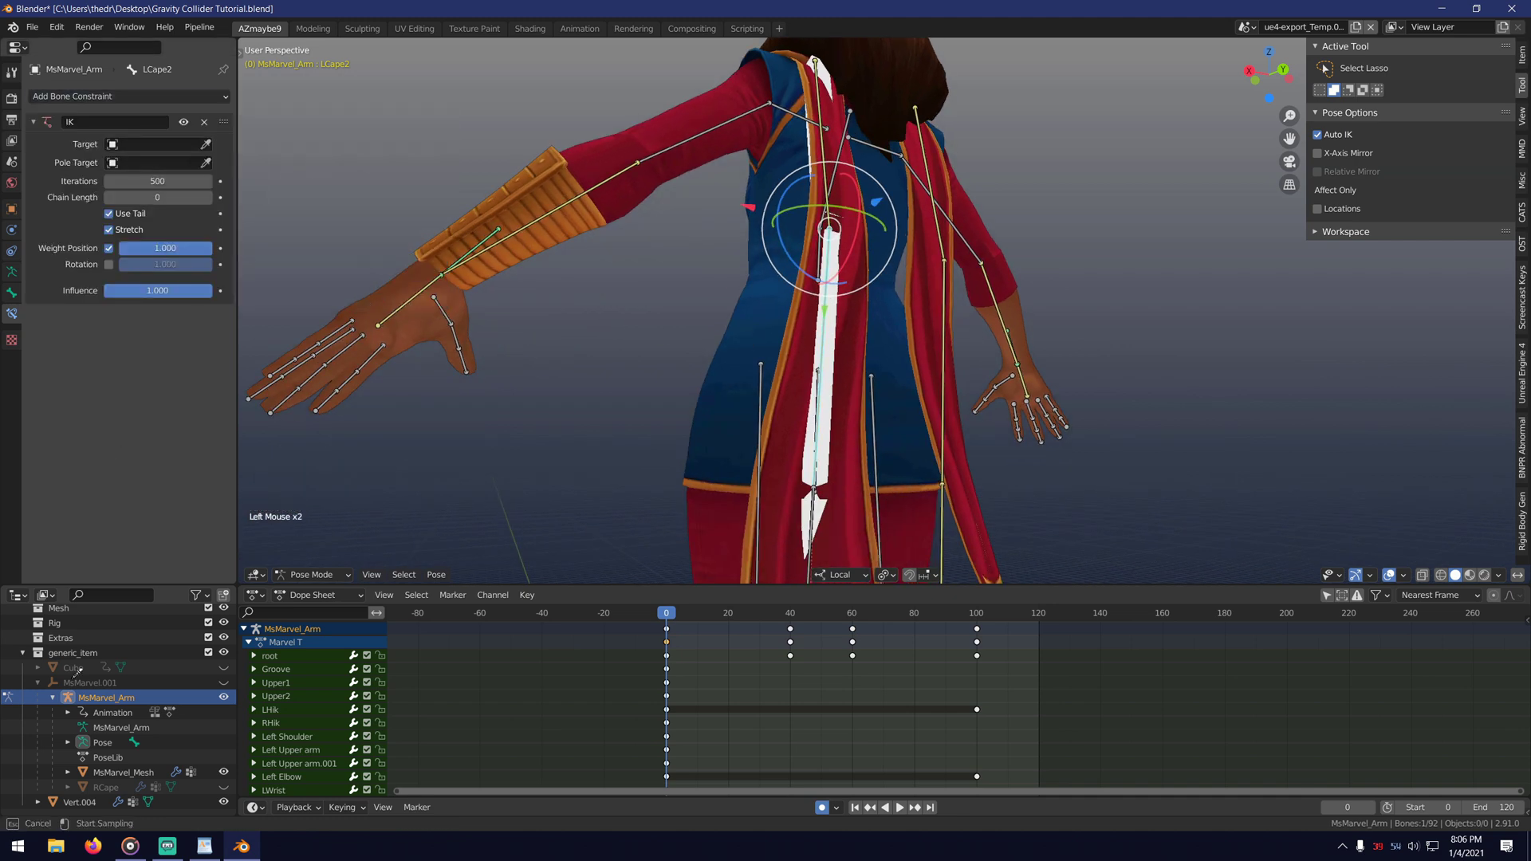
click(79, 801)
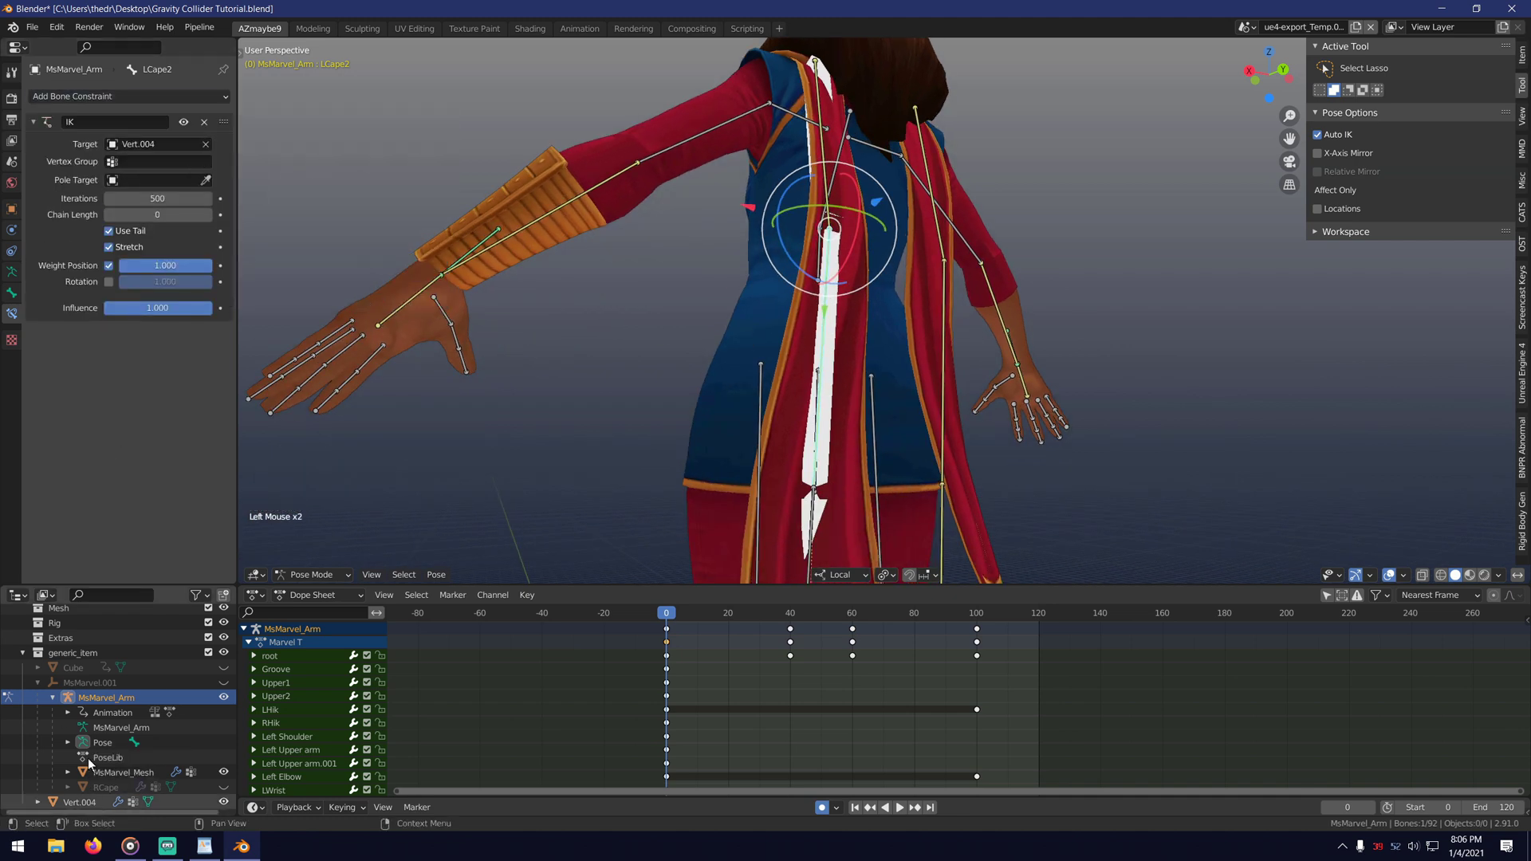
click(157, 162)
click(141, 213)
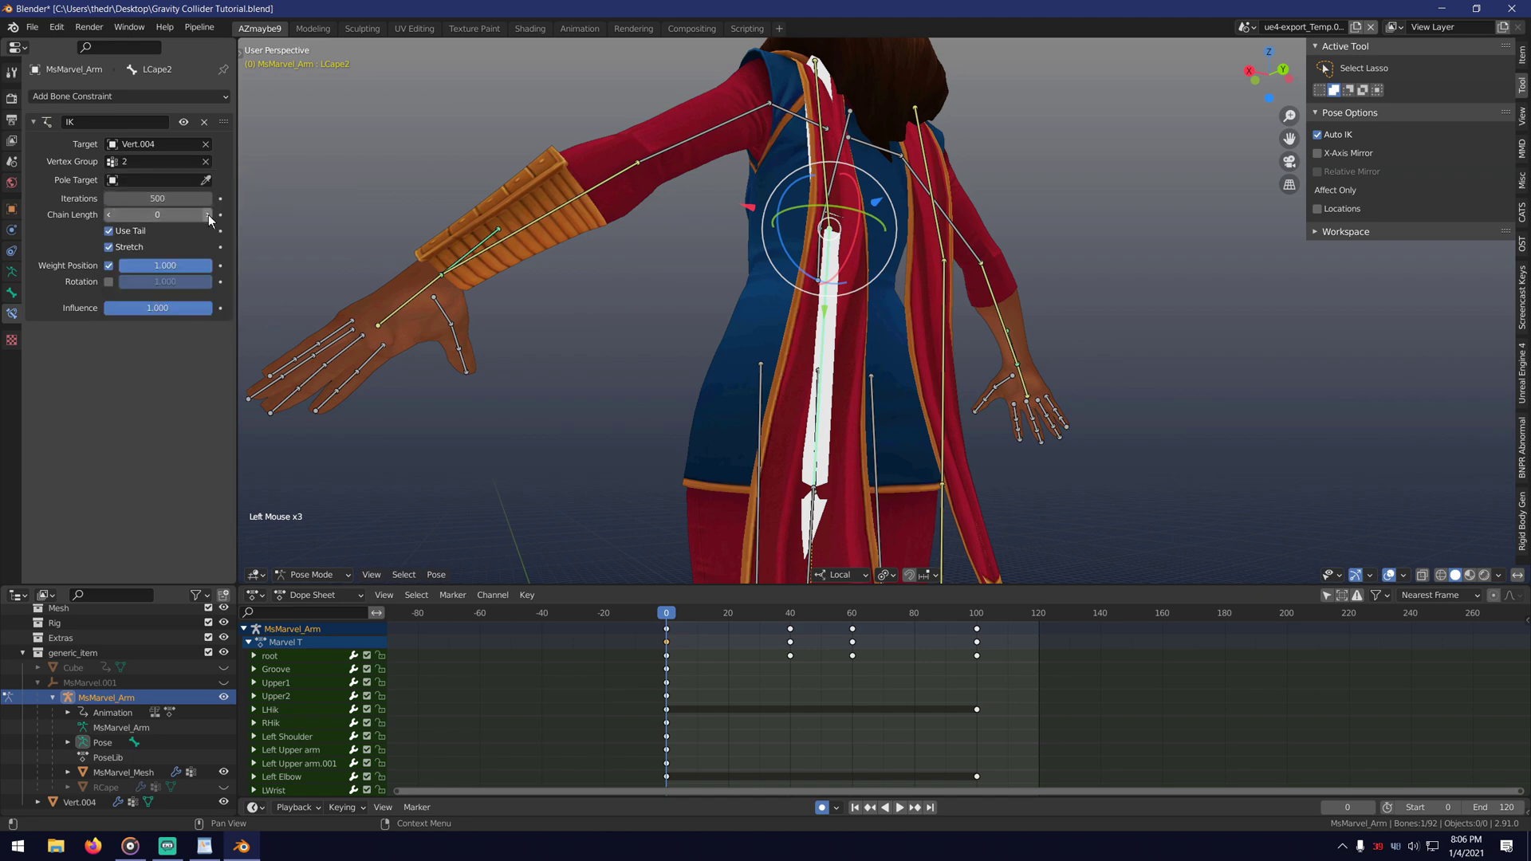
Add an Inverse Kinematics constraint to LCape3 targeting Vert.004, with vertex group 3 and chain length 1.
middle_drag(672, 377, 798, 221)
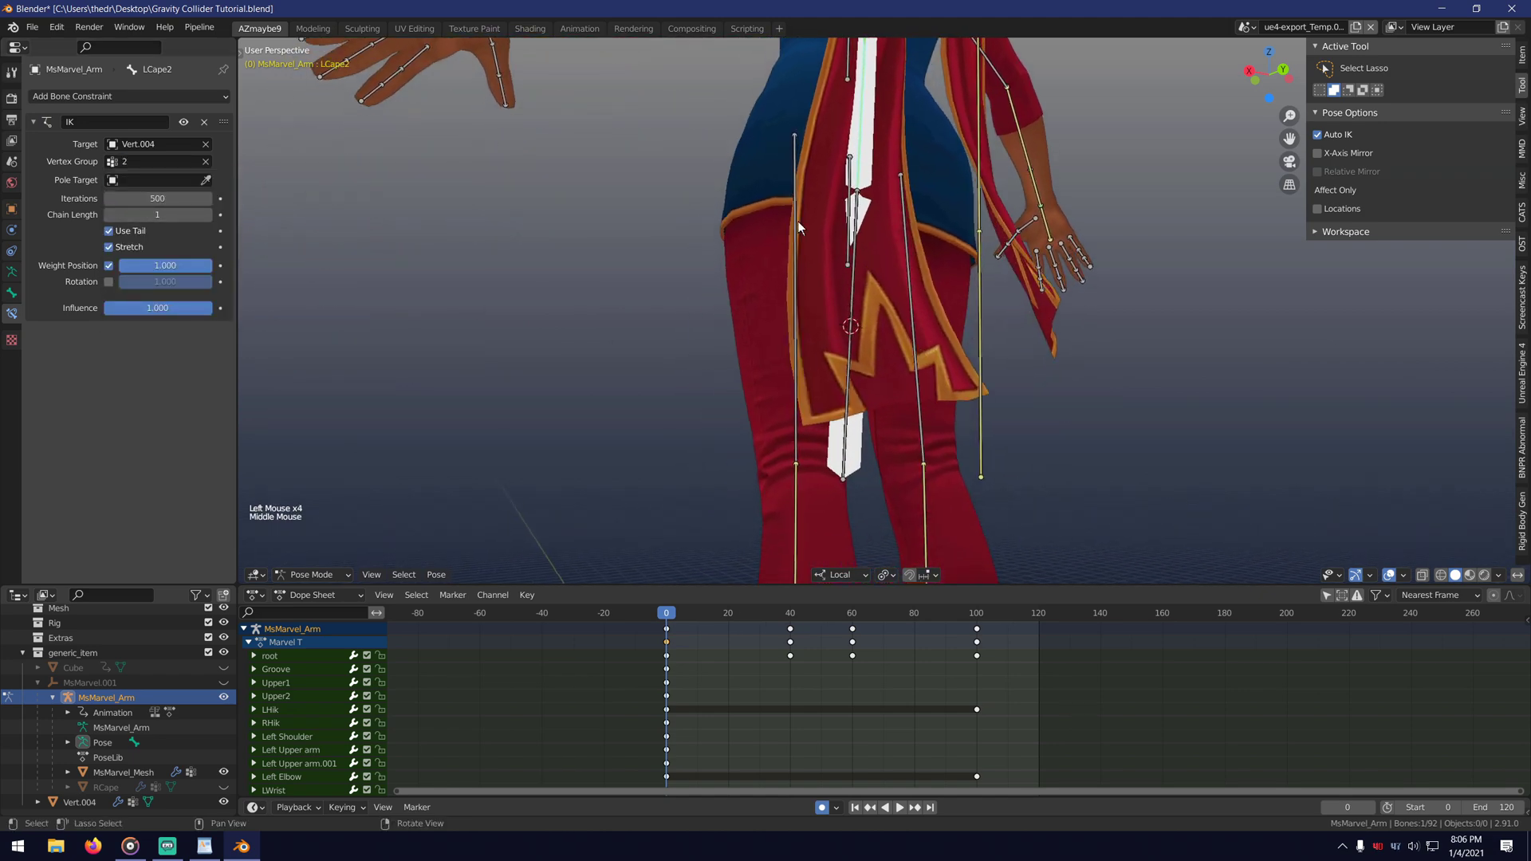
click(855, 284)
click(182, 96)
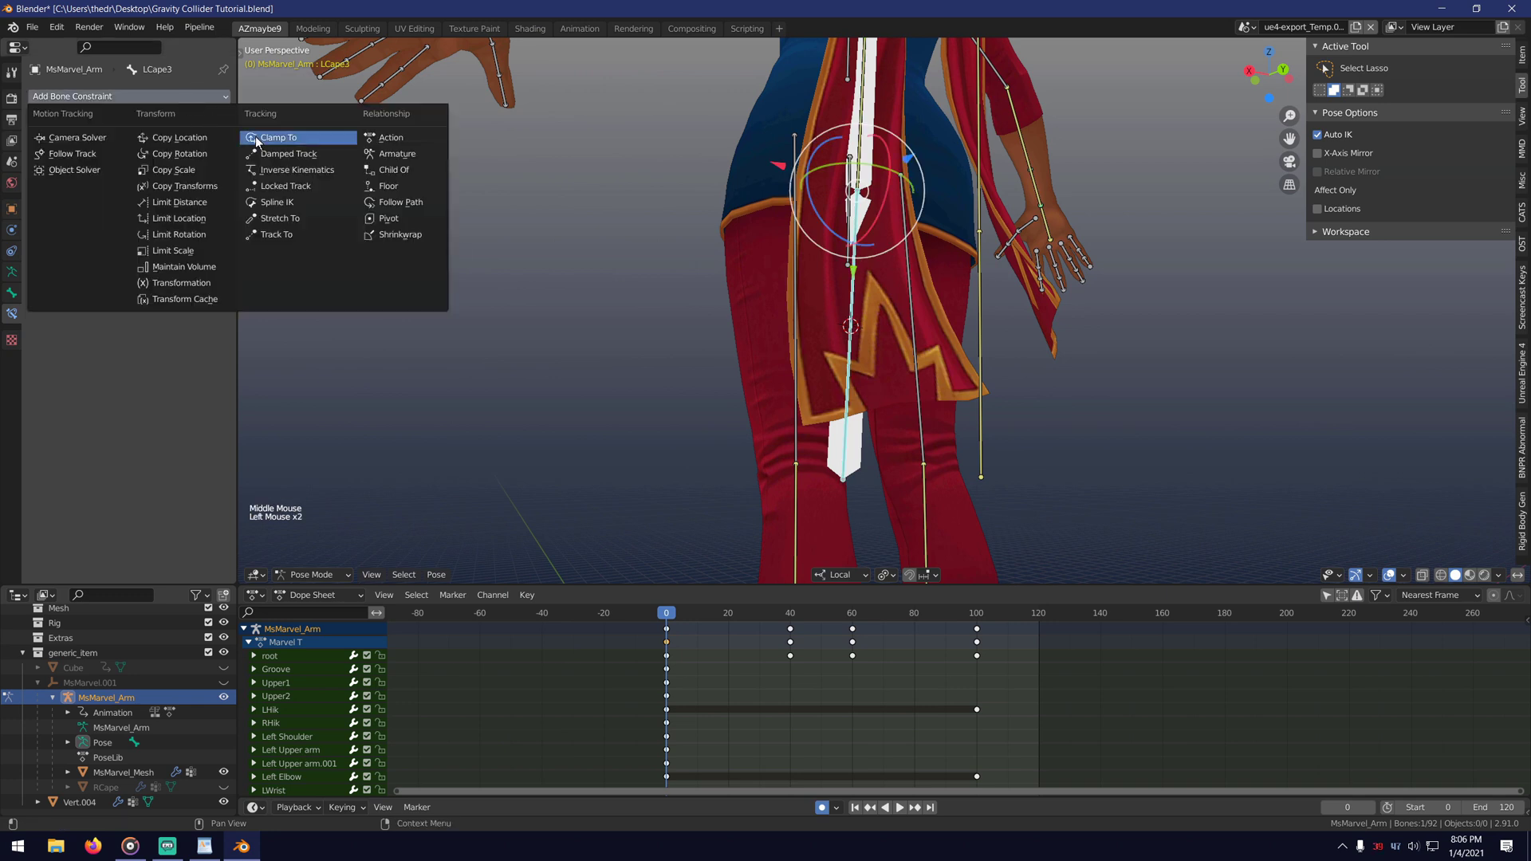
click(285, 171)
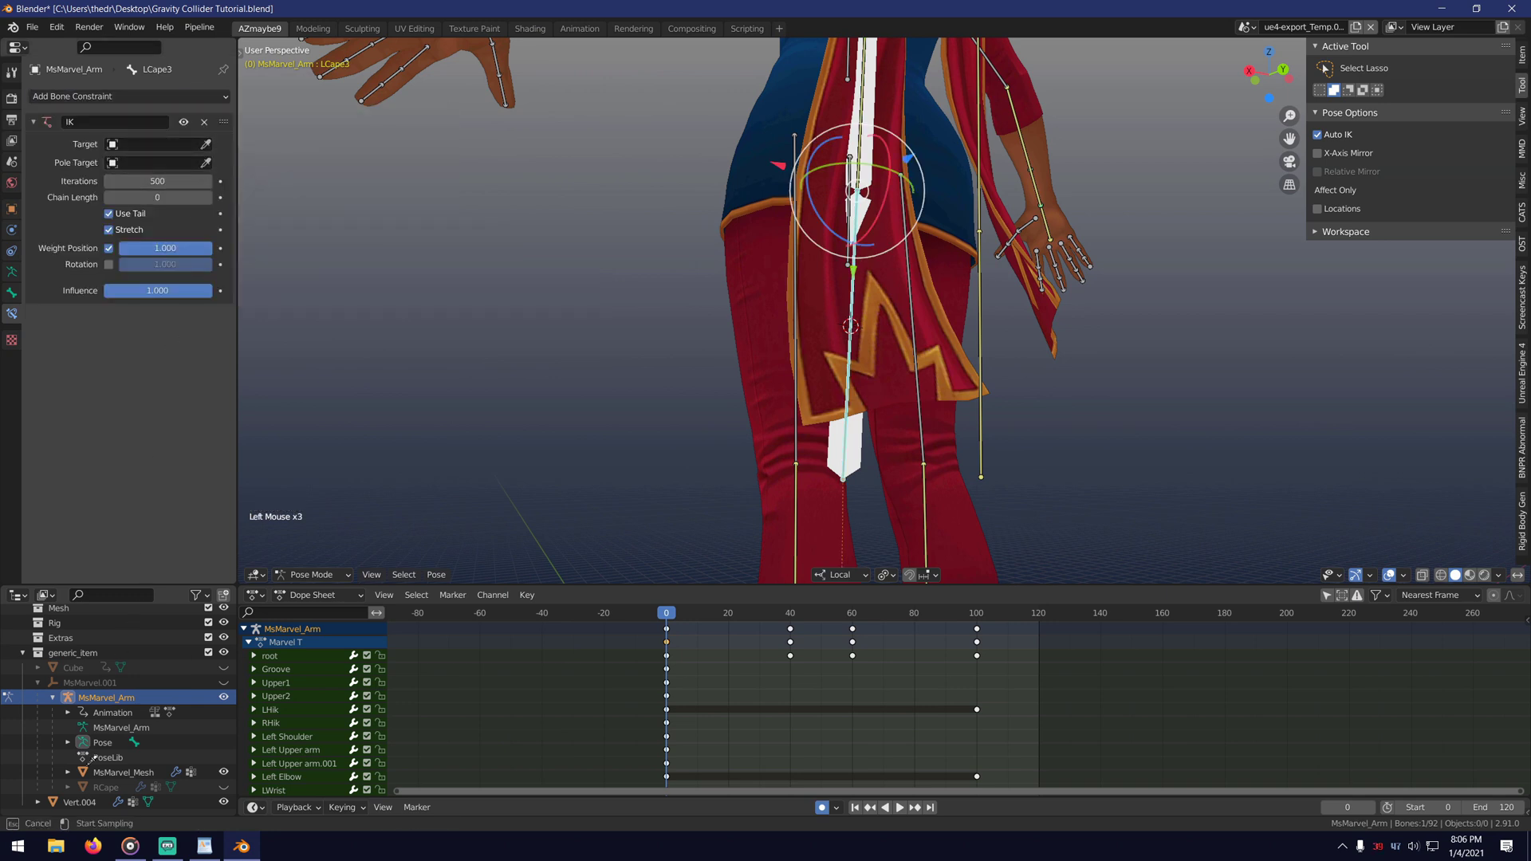
click(87, 793)
click(145, 164)
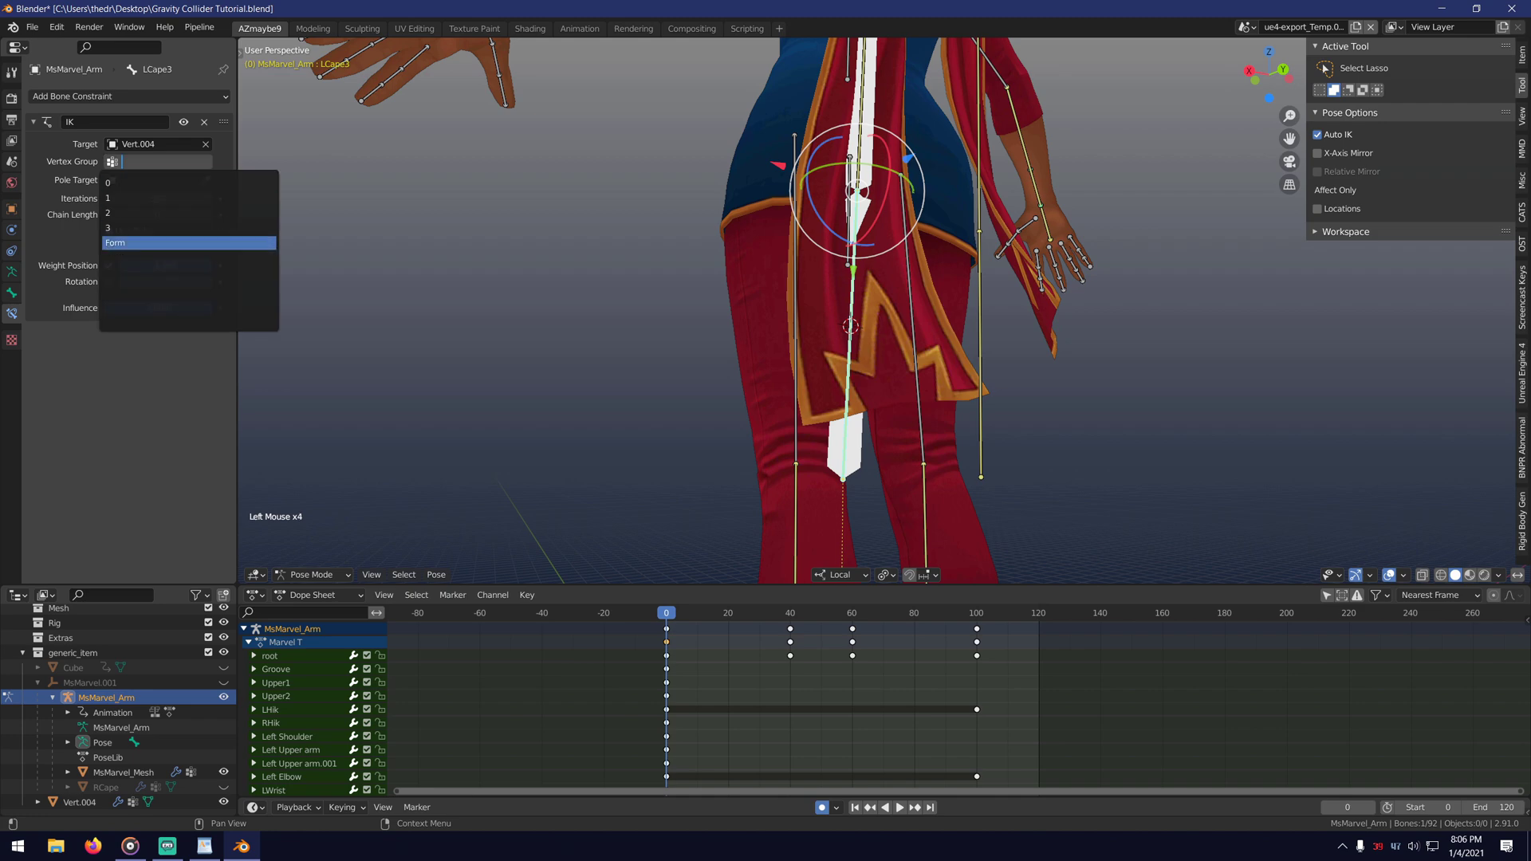
click(151, 232)
click(208, 215)
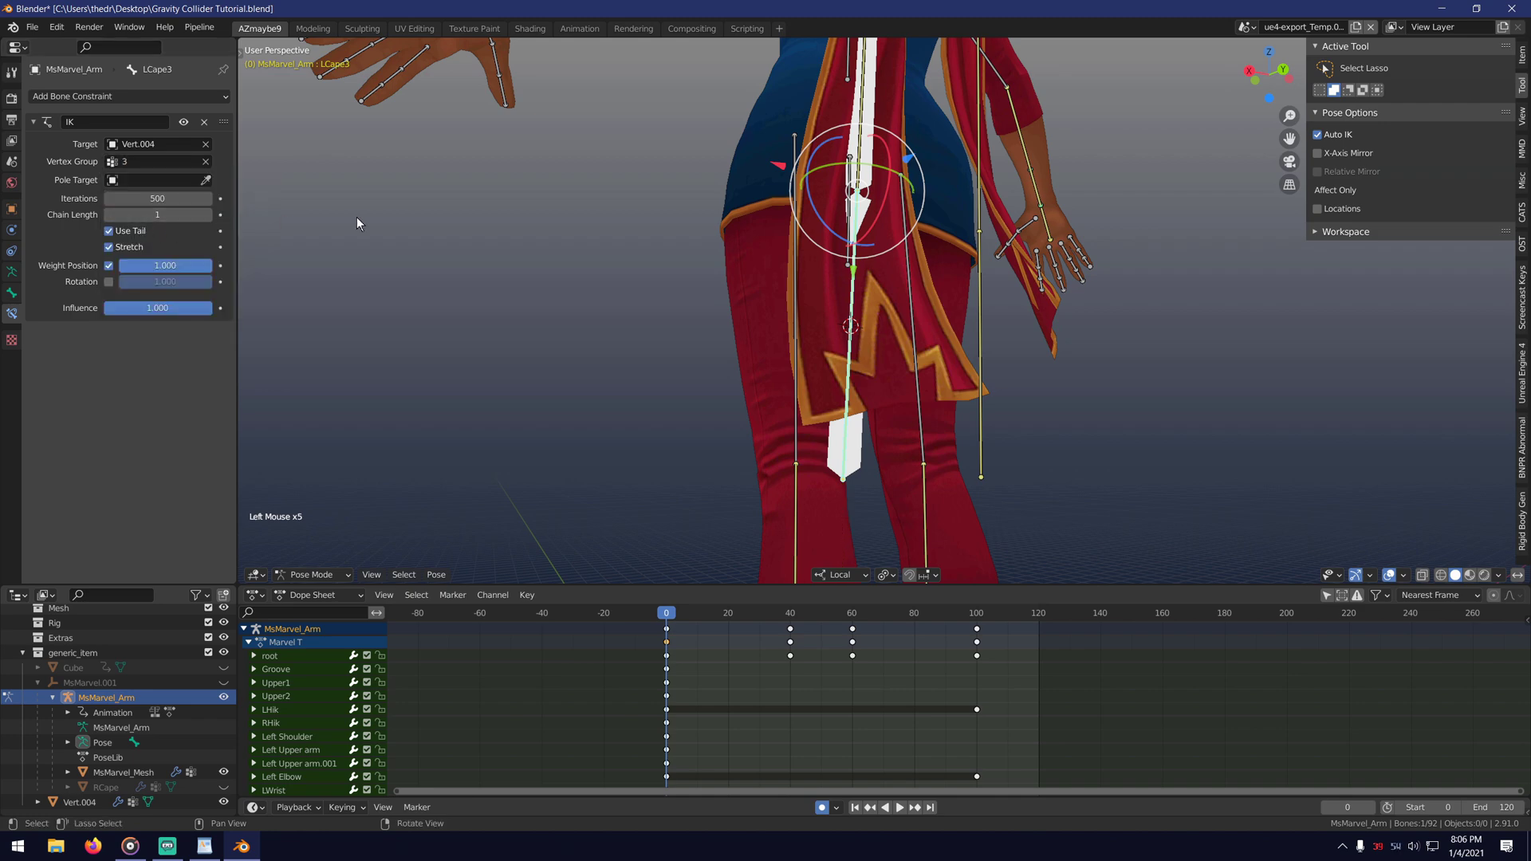
Play the animation from a side view to check the cloth chain against the cape bones, and return to frame 0.
right_drag(355, 223, 739, 242)
scroll(738, 242, down, 4)
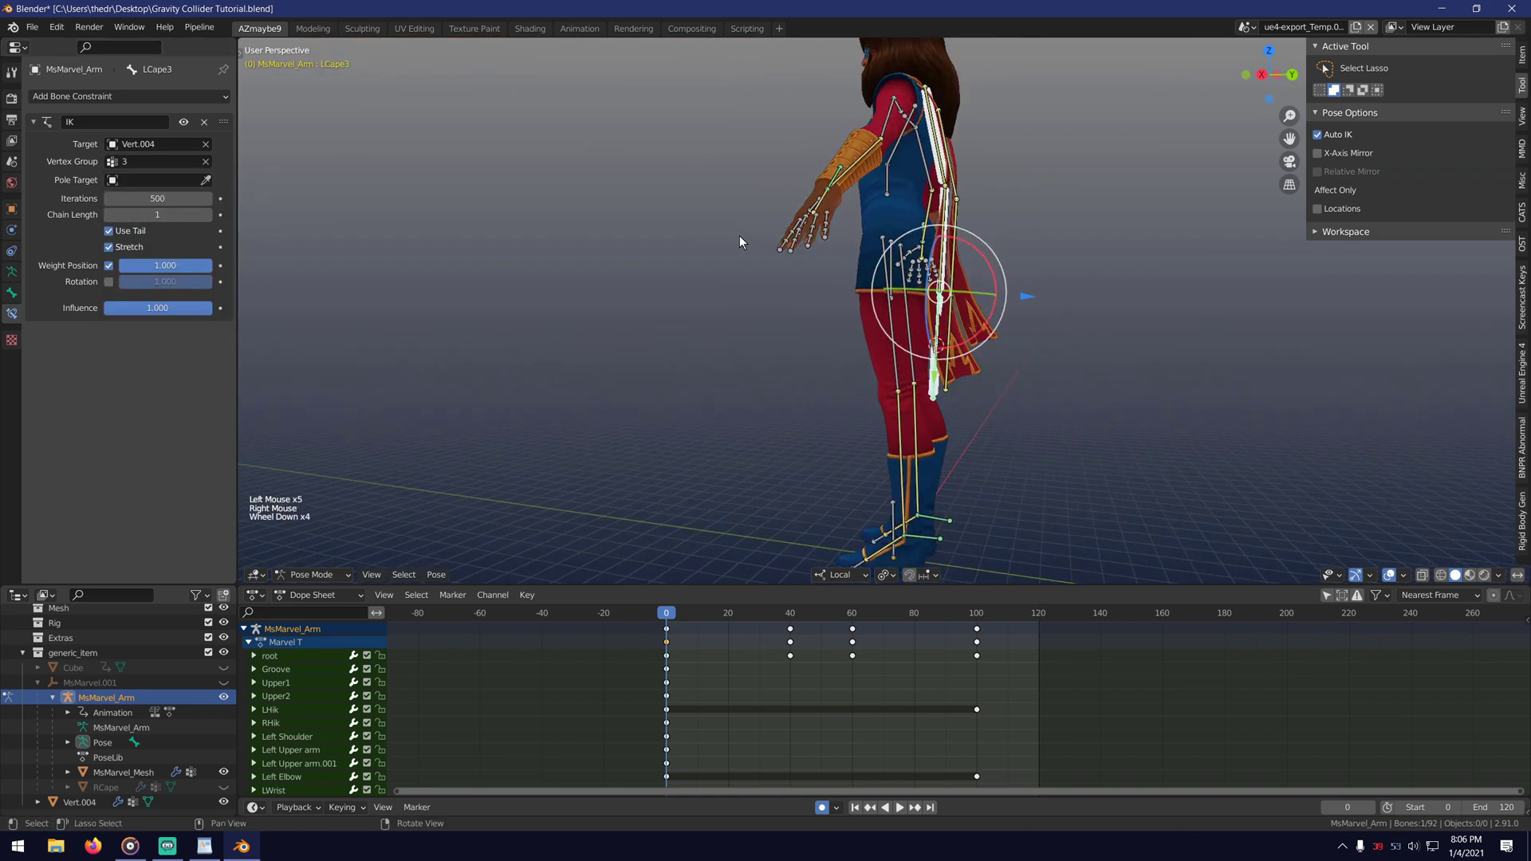
click(900, 808)
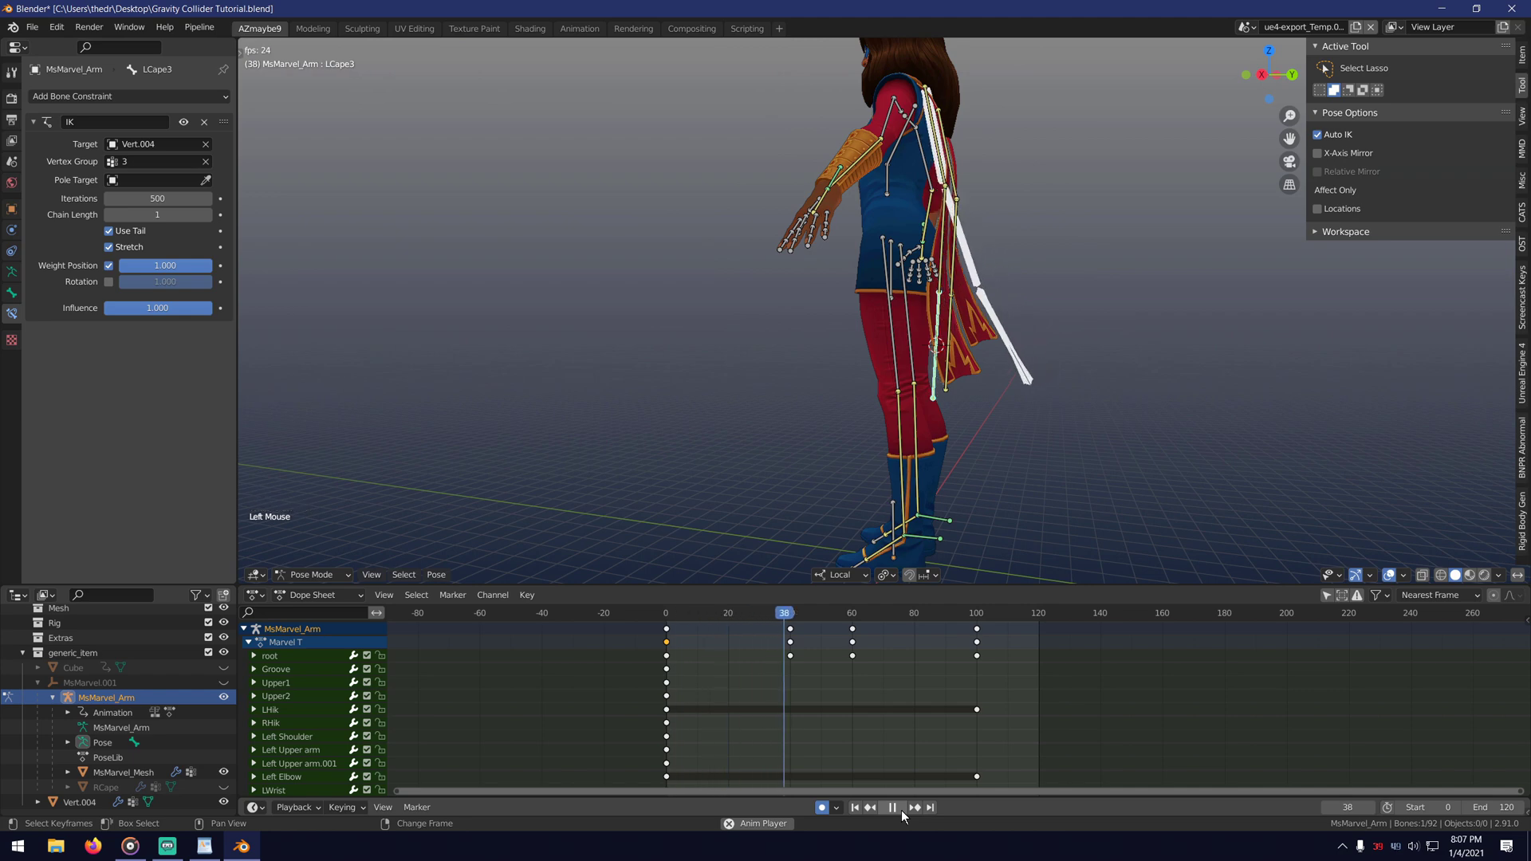
click(897, 809)
click(854, 808)
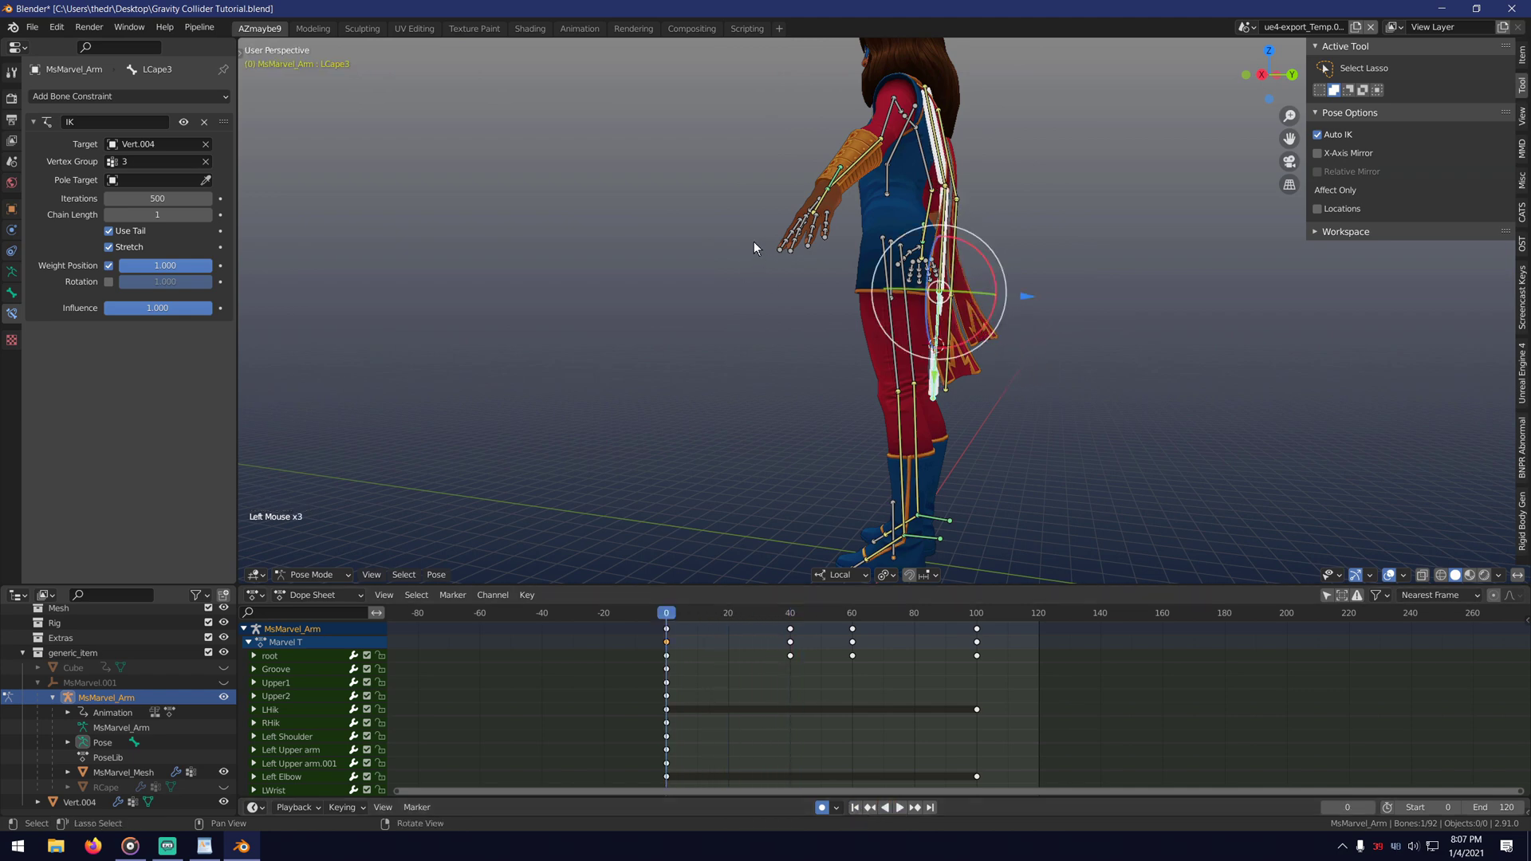
Switch the MsMarvel_Arm armature to Pose Position to check the cloth chain, and restore Rest Position.
right_drag(754, 248, 630, 255)
click(11, 273)
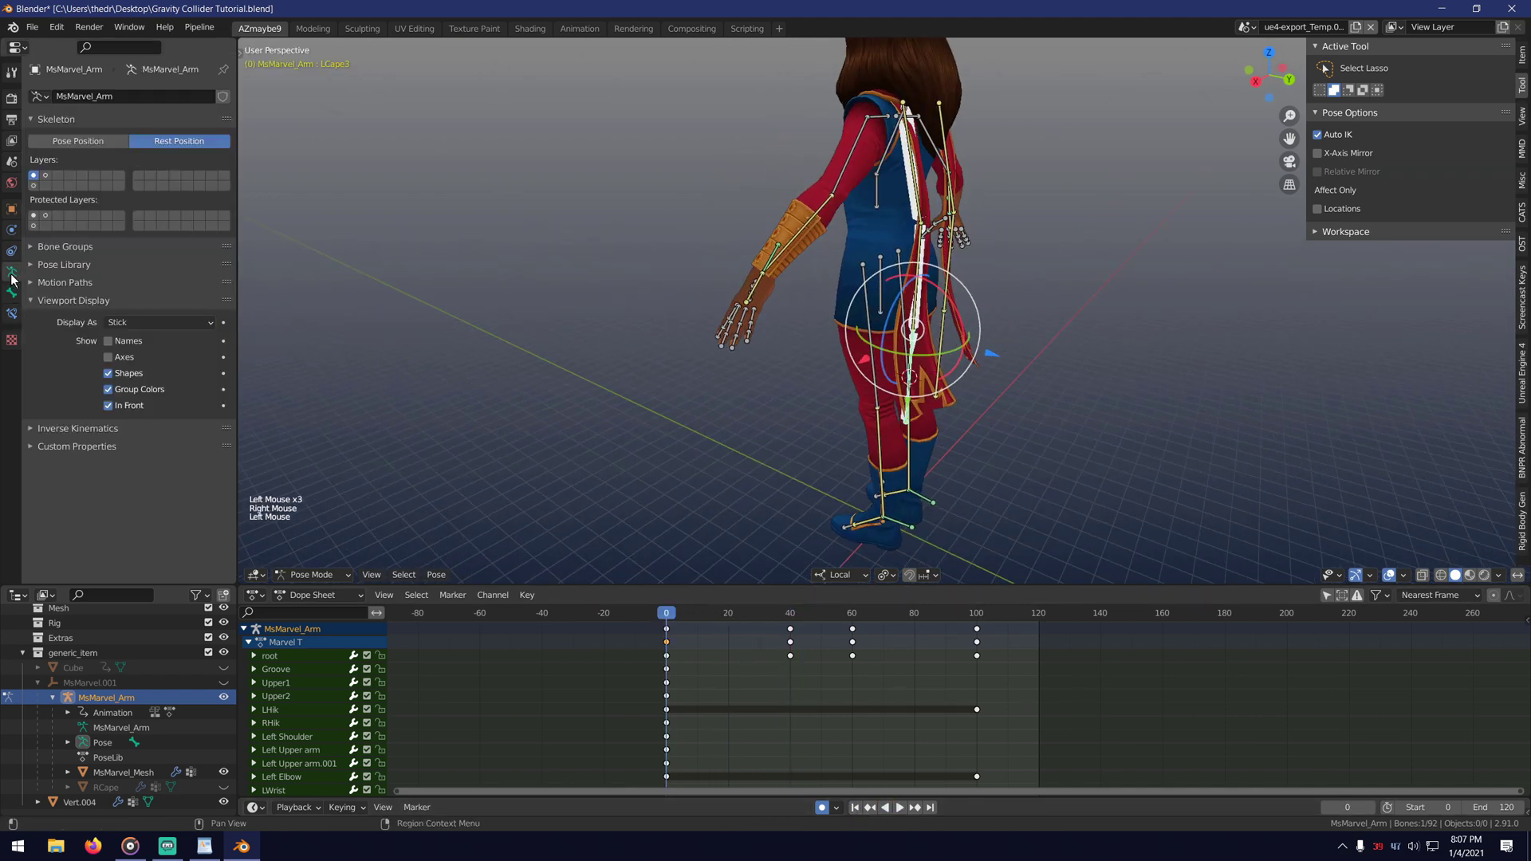
click(101, 142)
right_drag(787, 488, 915, 256)
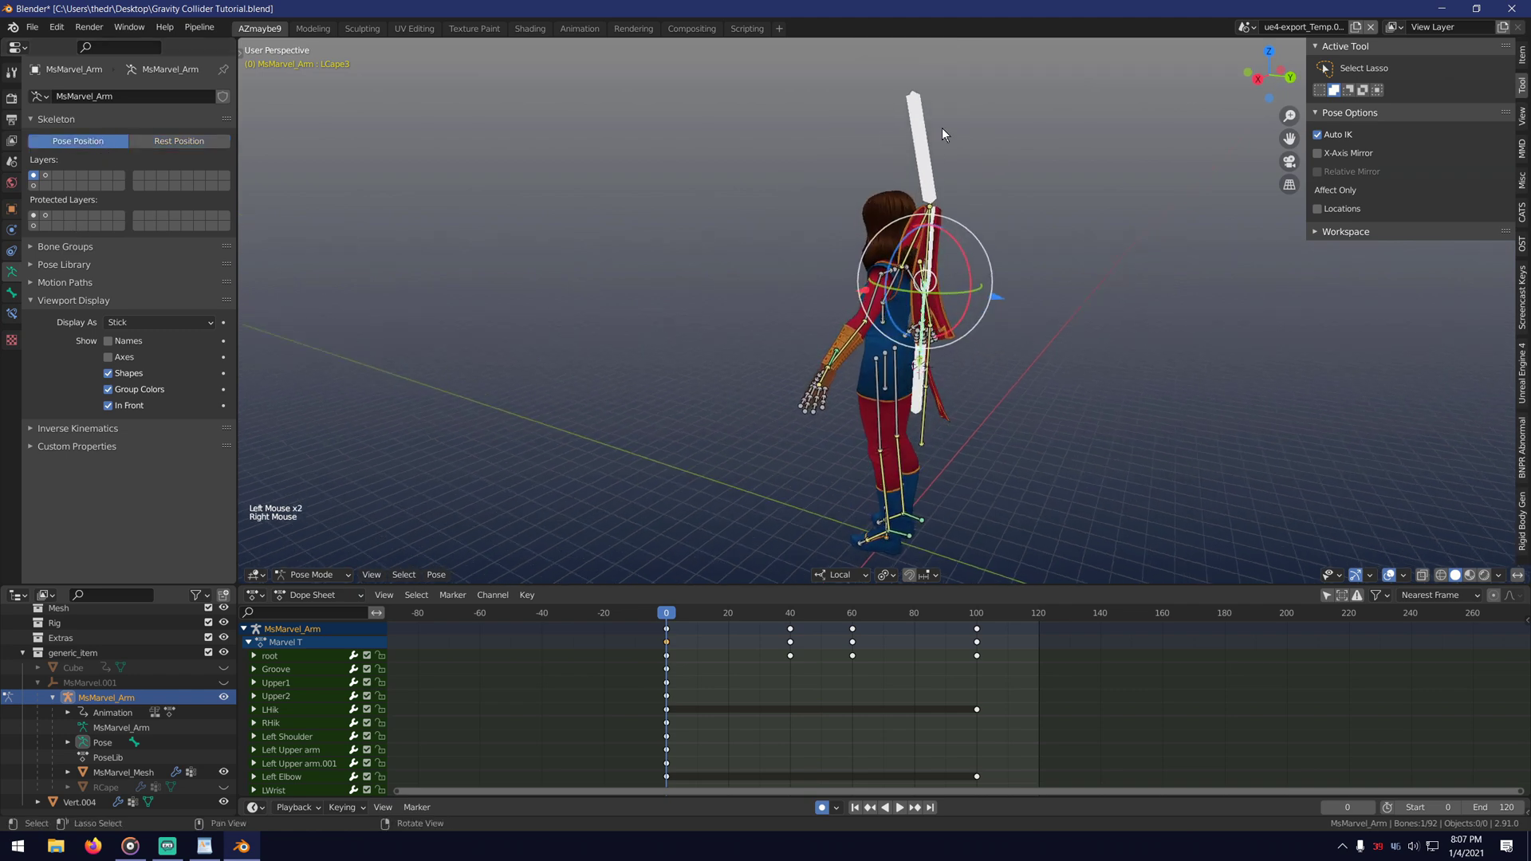
click(874, 295)
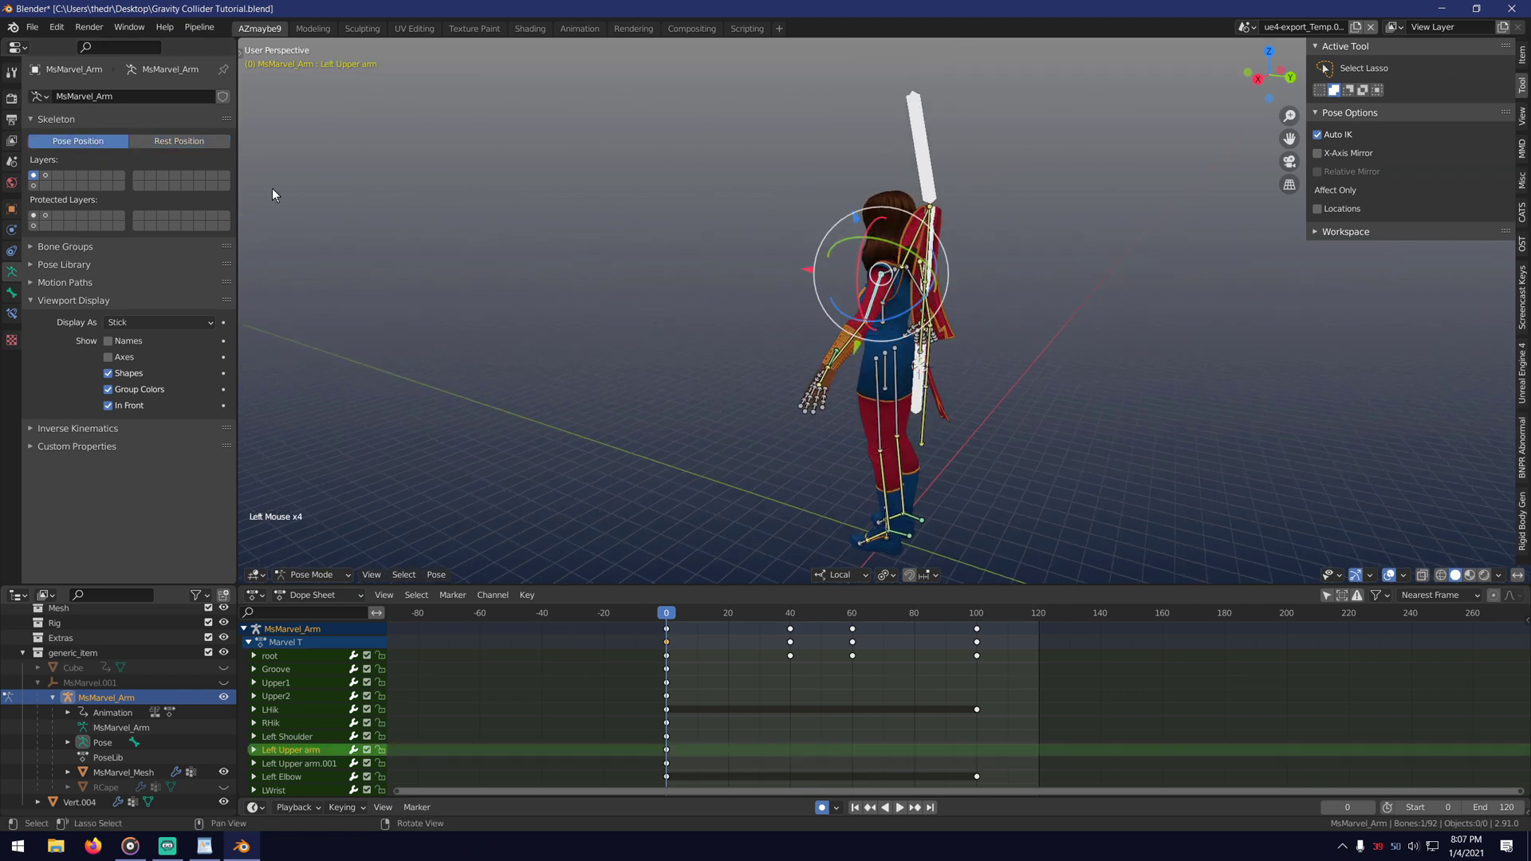
click(179, 142)
Parent Vert.004 to the Upper2 bone of MsMarvel_Arm using the Bone parent type.
middle_drag(781, 319, 826, 287)
scroll(826, 287, up, 3)
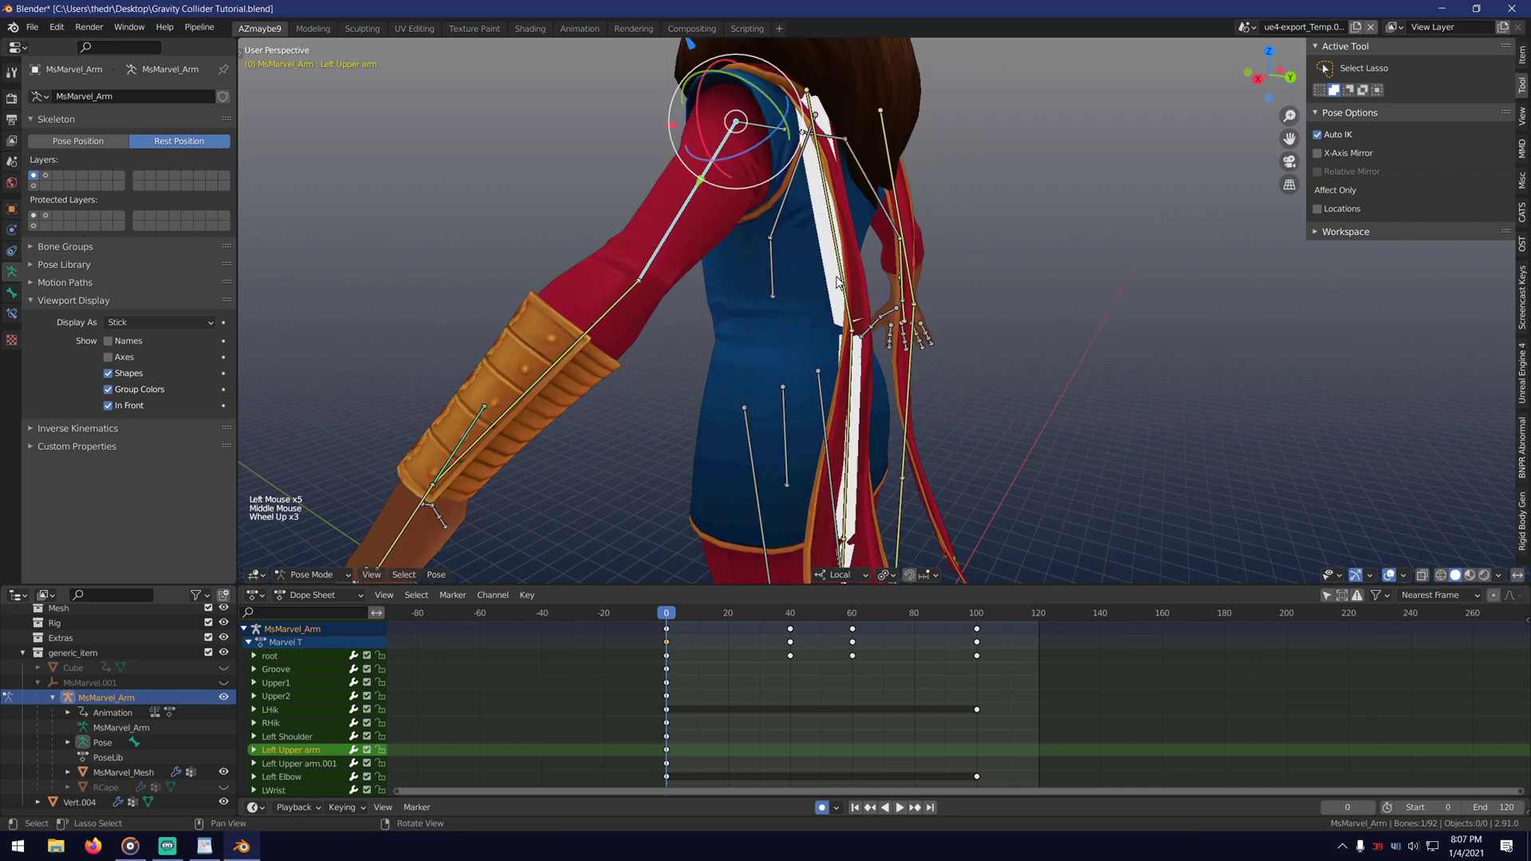
click(828, 275)
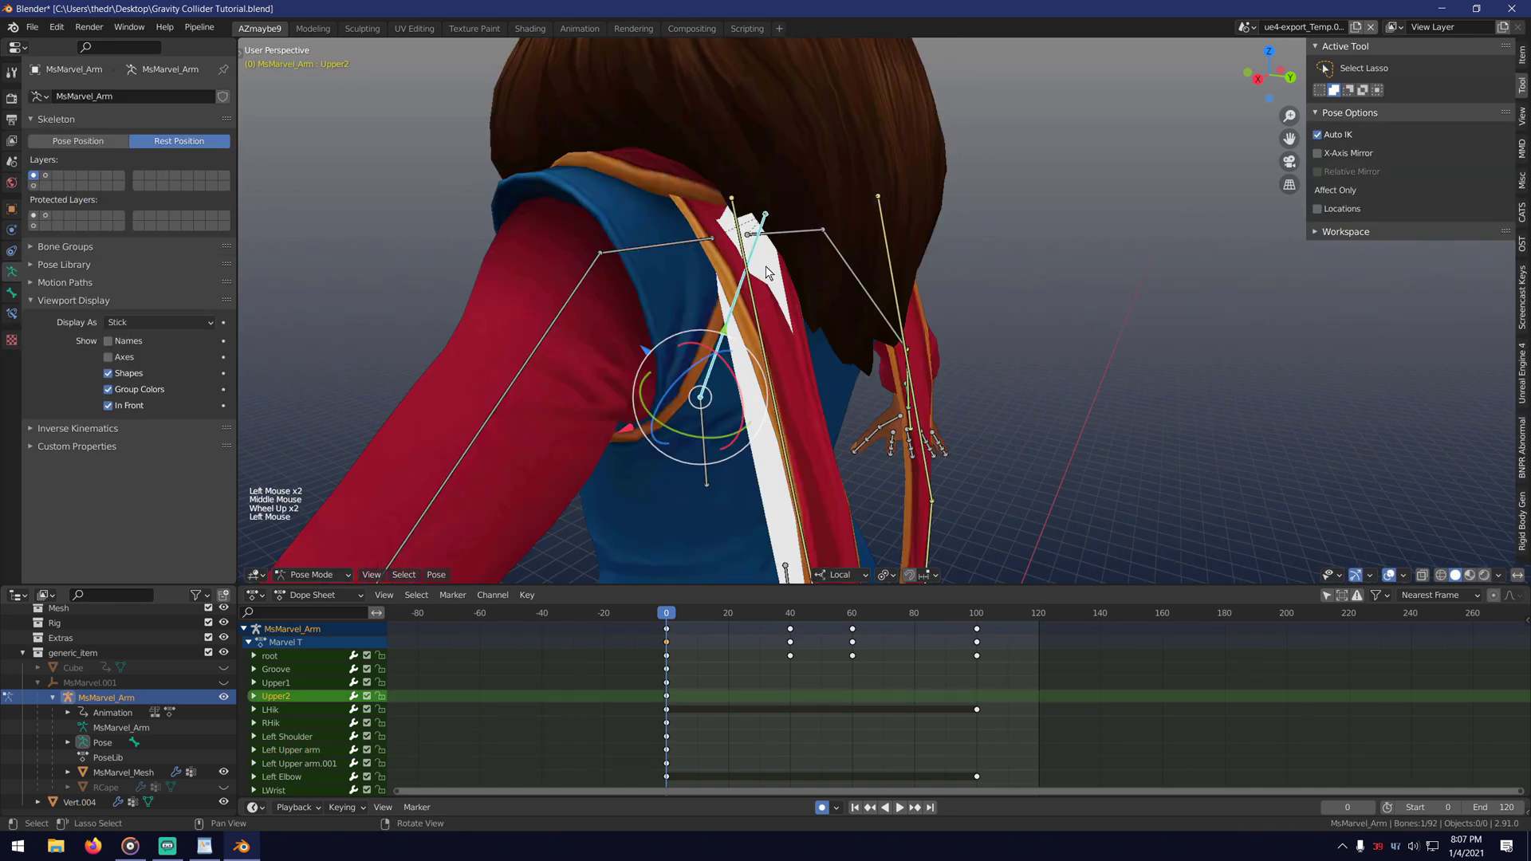
click(765, 266)
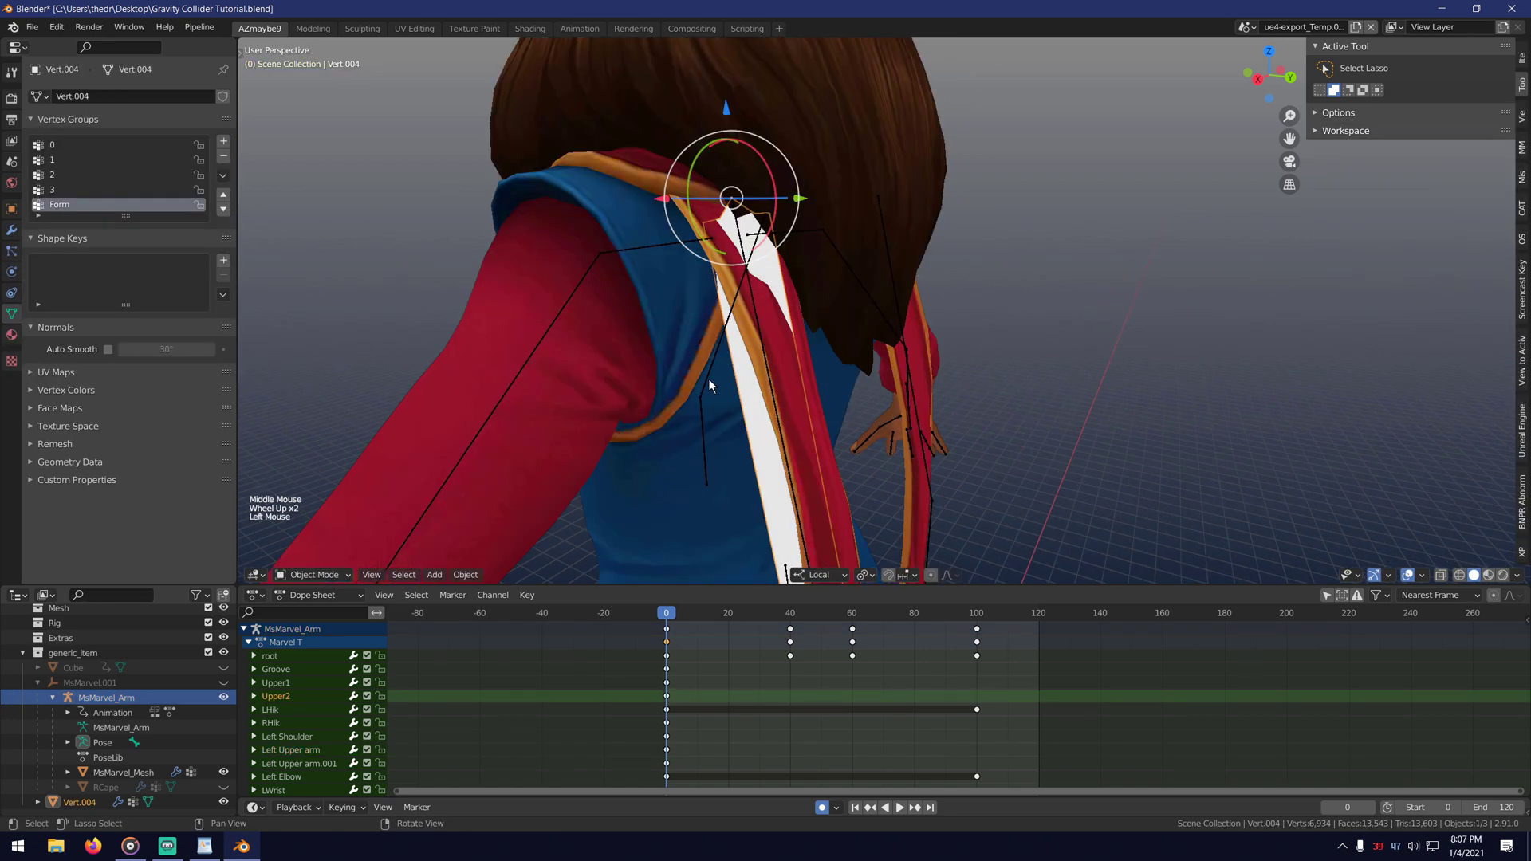
shift+click(708, 365)
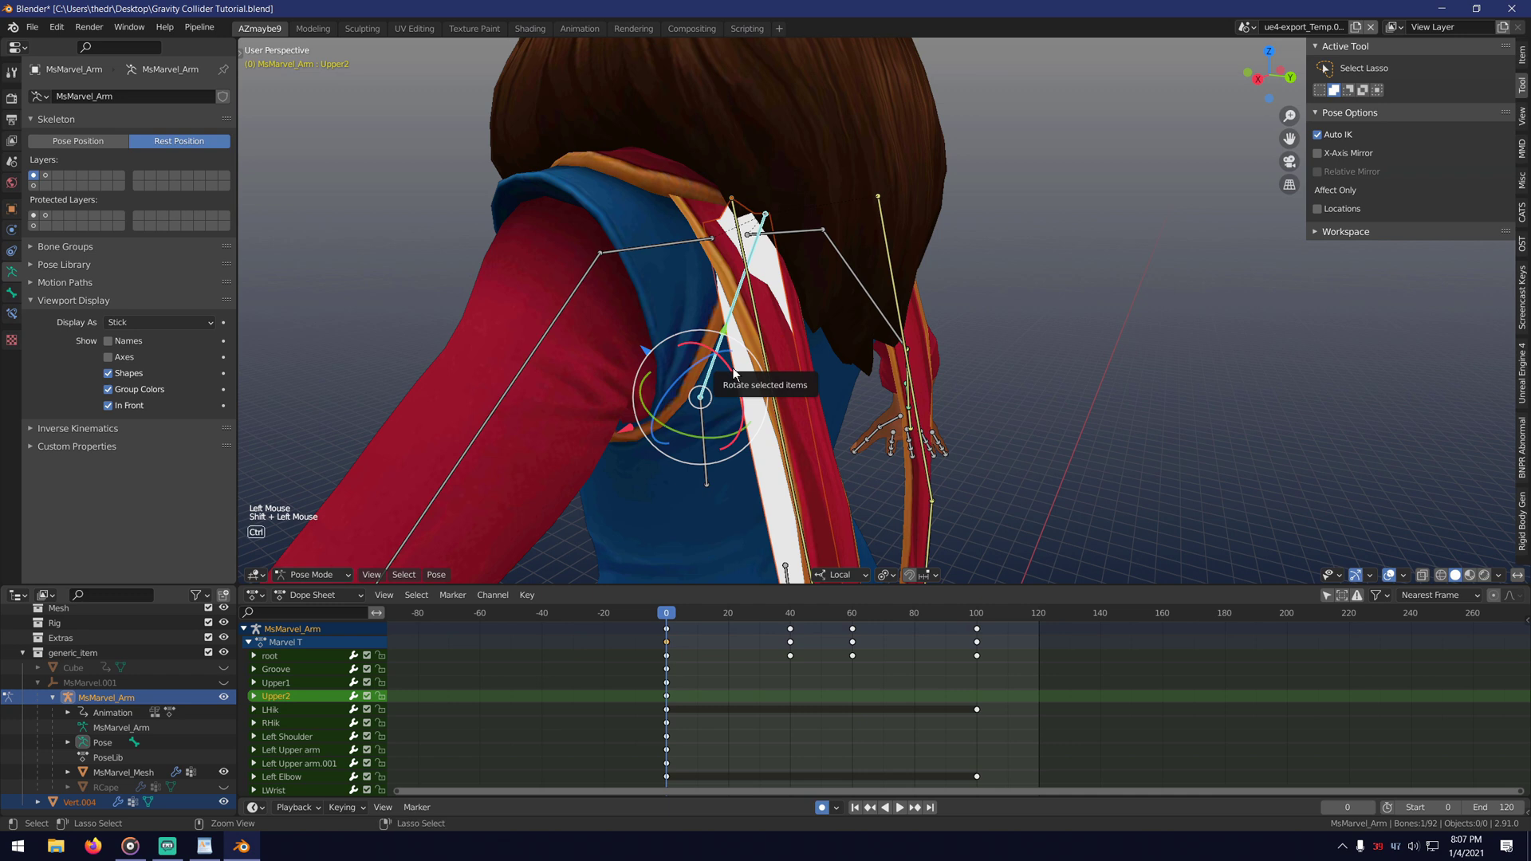
key(ctrl+p)
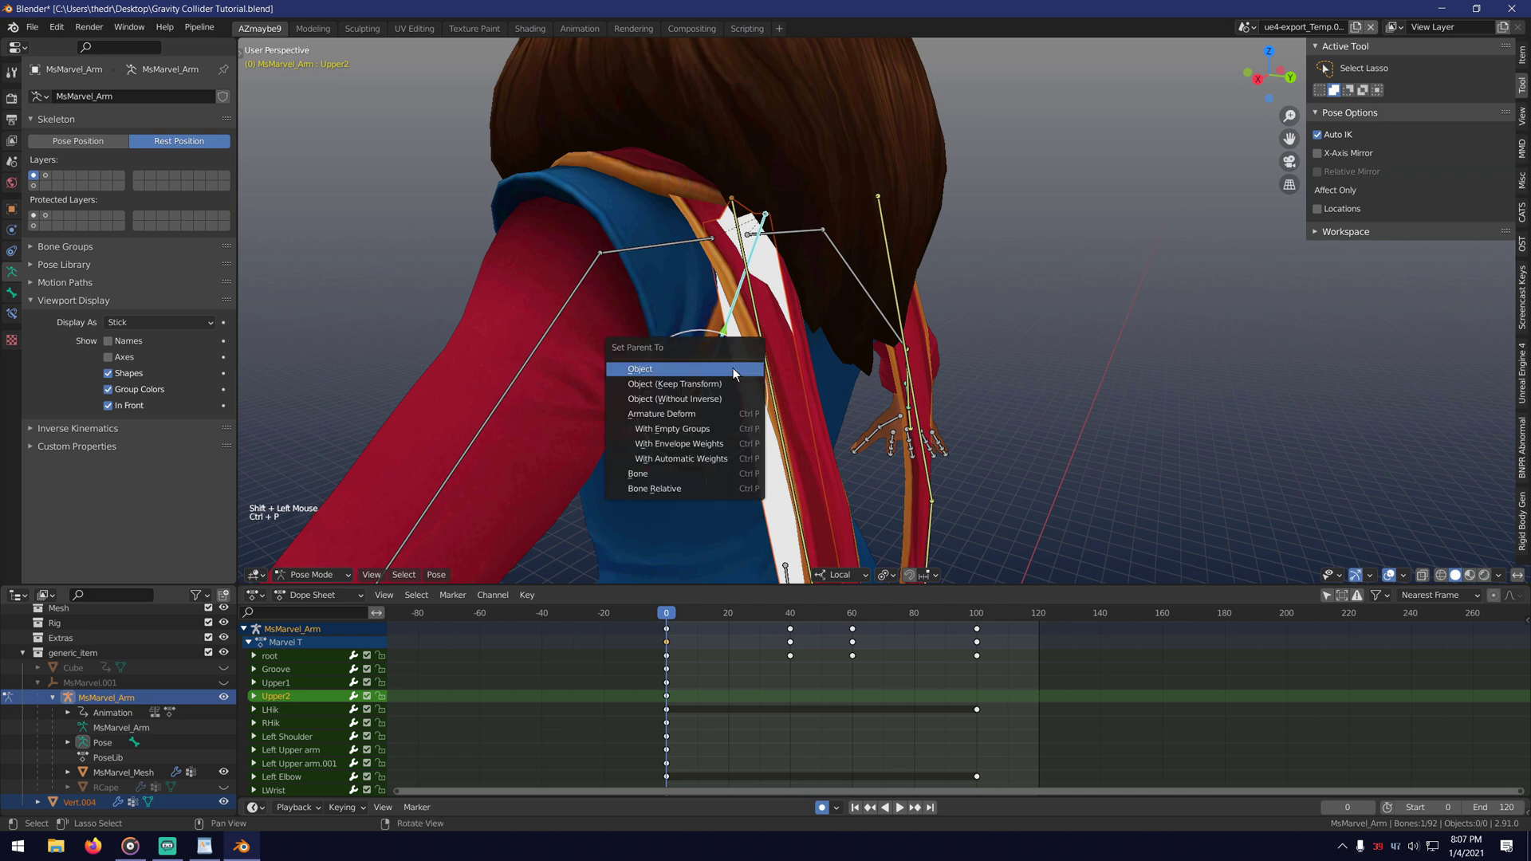
click(665, 476)
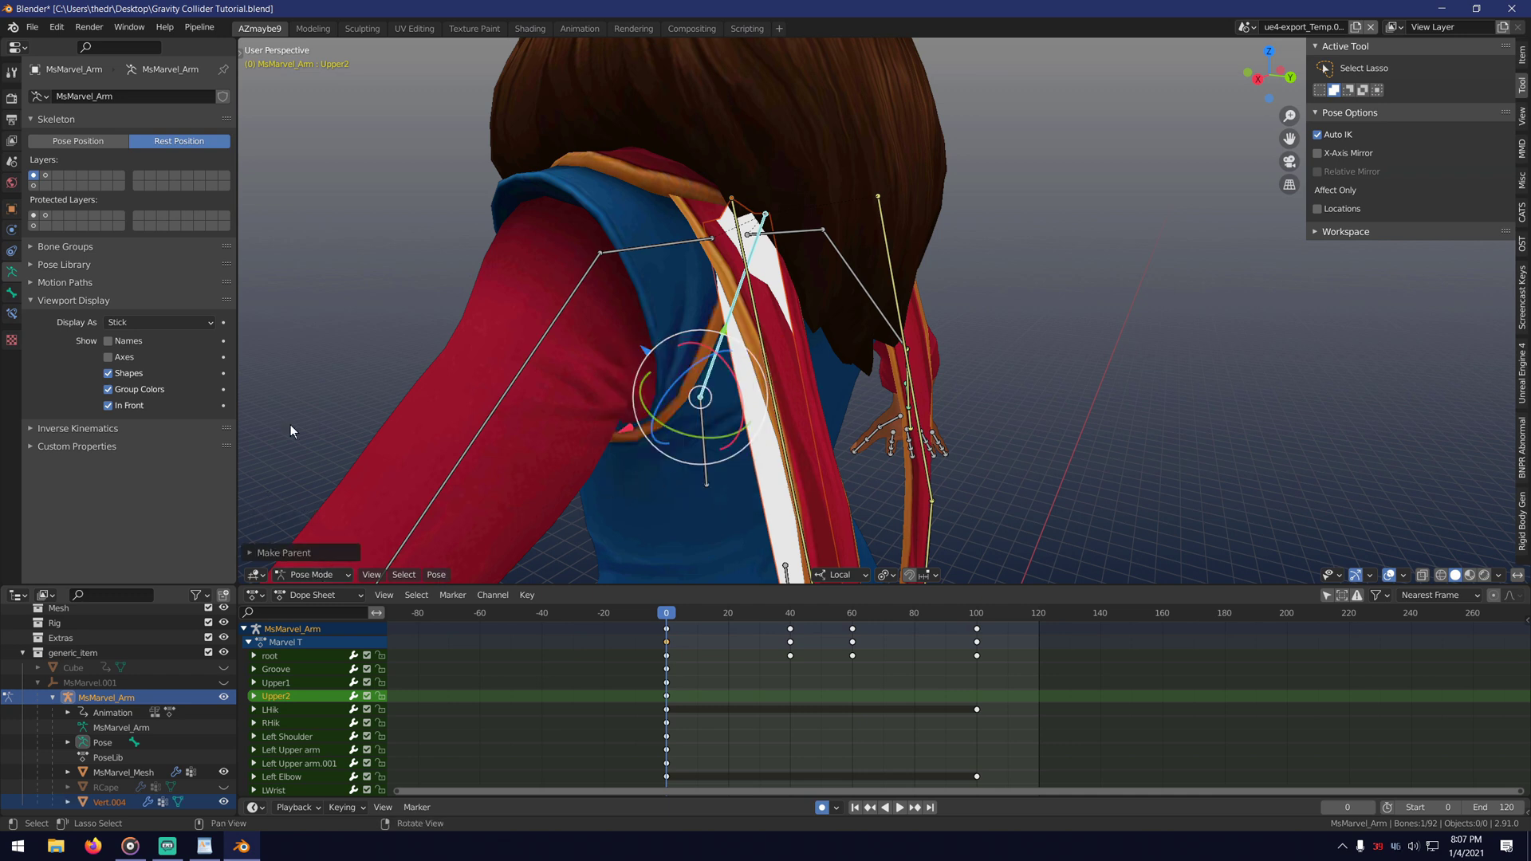
Set the MsMarvel_Arm armature to Pose Position and deselect its bones.
click(113, 142)
scroll(773, 325, down, 4)
middle_drag(773, 324, 1011, 333)
click(1011, 333)
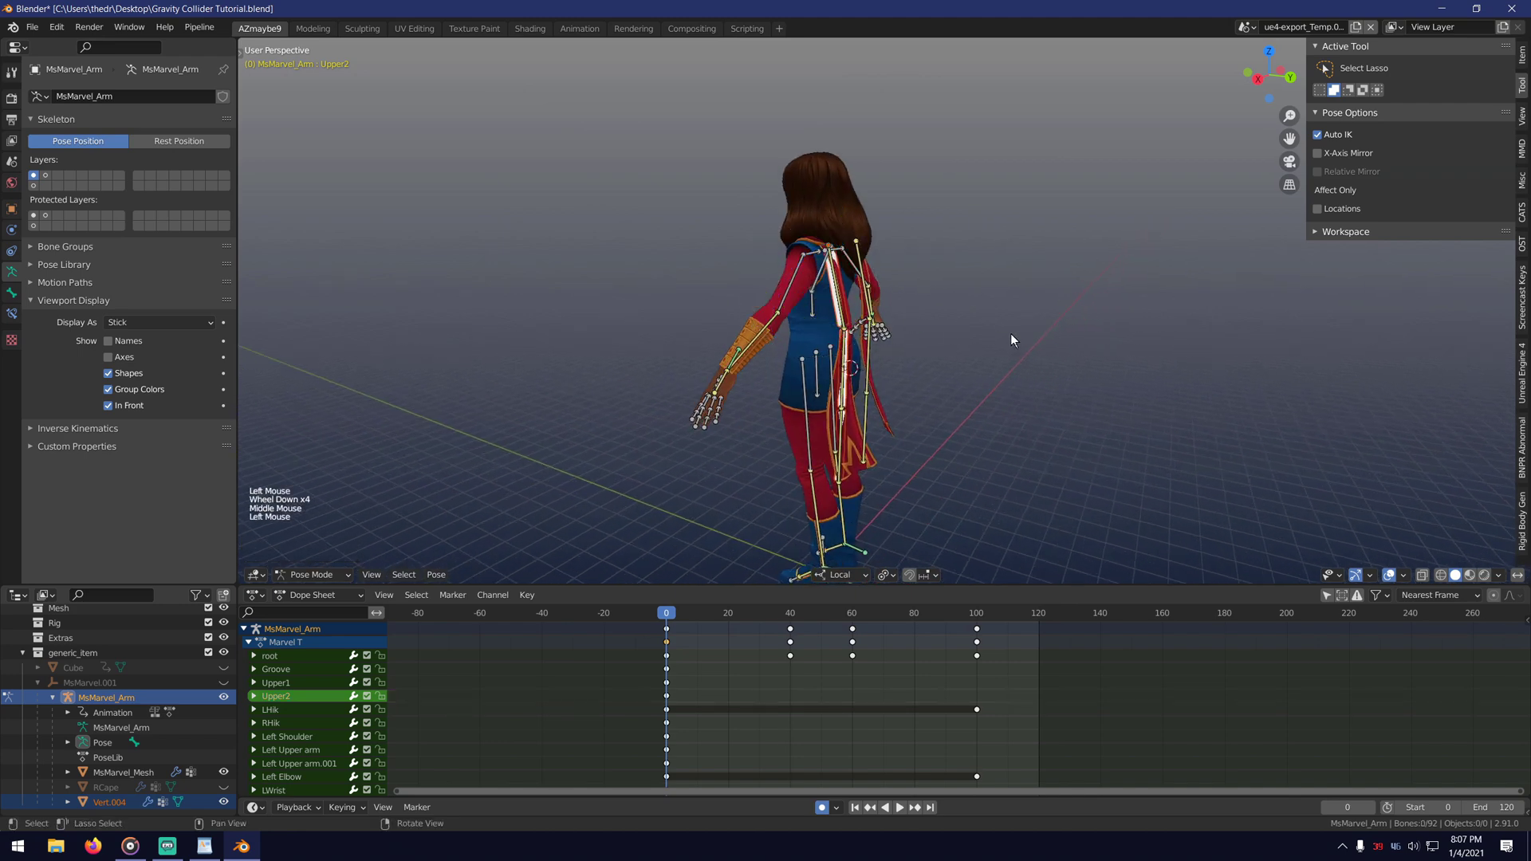
Play the animation and examine how the bone-parented cloth chain drives the left cape.
scroll(969, 452, down, 2)
middle_drag(968, 453, 970, 673)
click(898, 808)
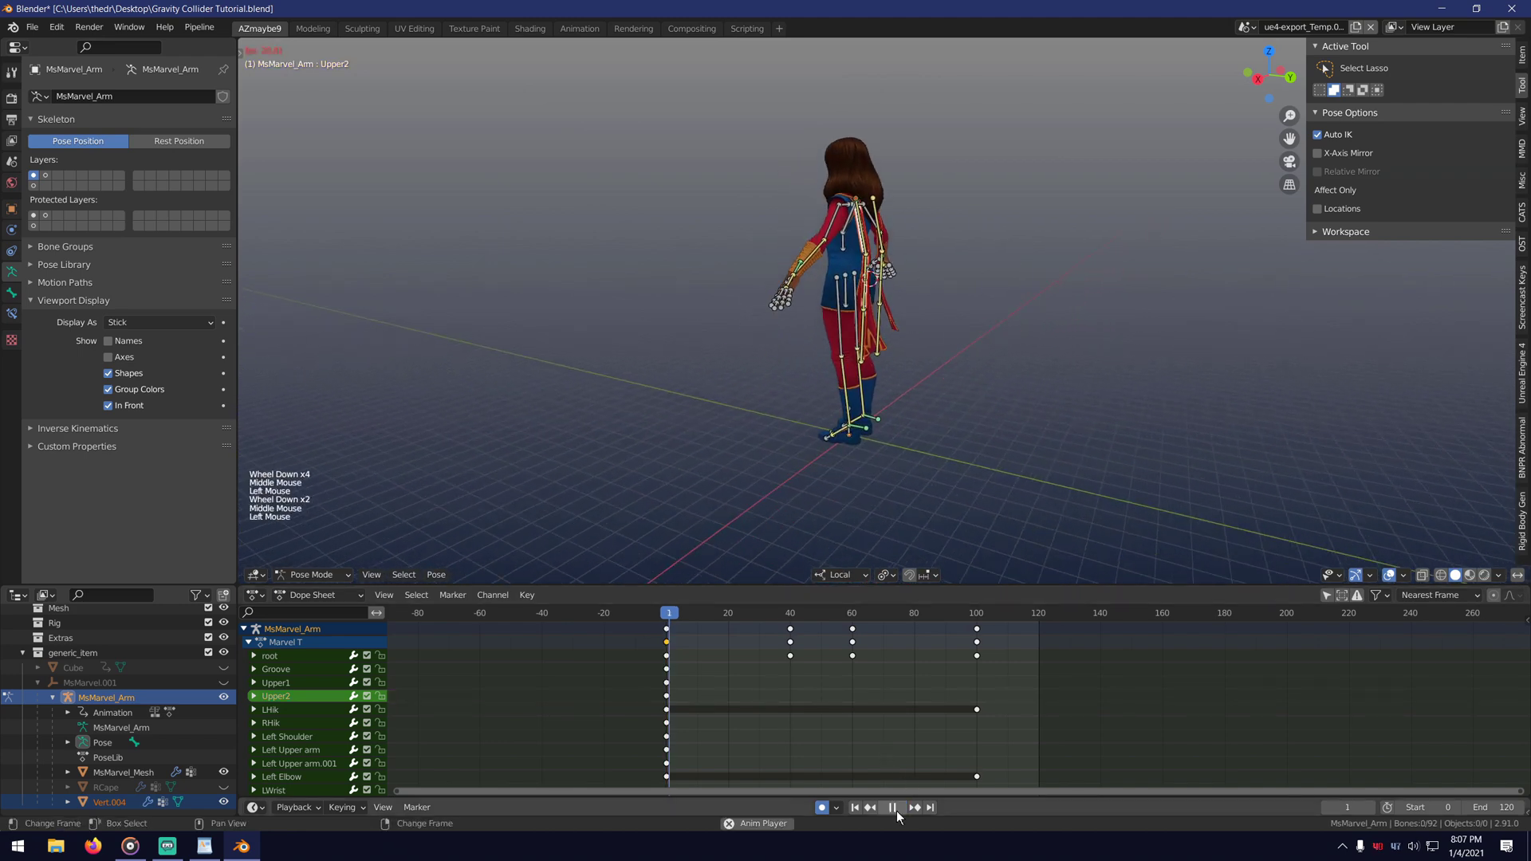
middle_drag(949, 363, 874, 405)
scroll(907, 504, up, 3)
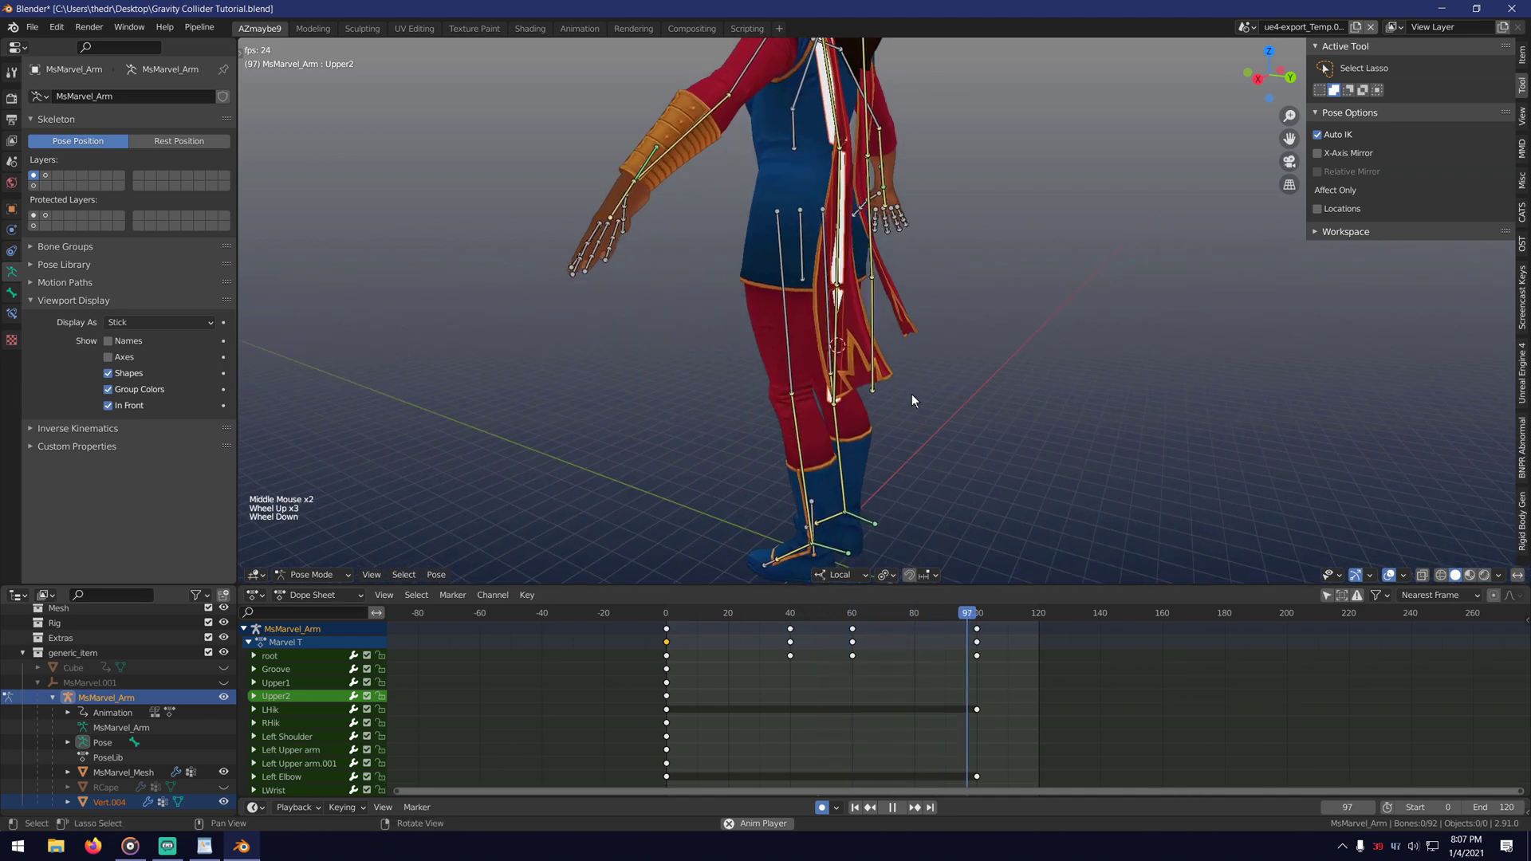
scroll(911, 393, down, 1)
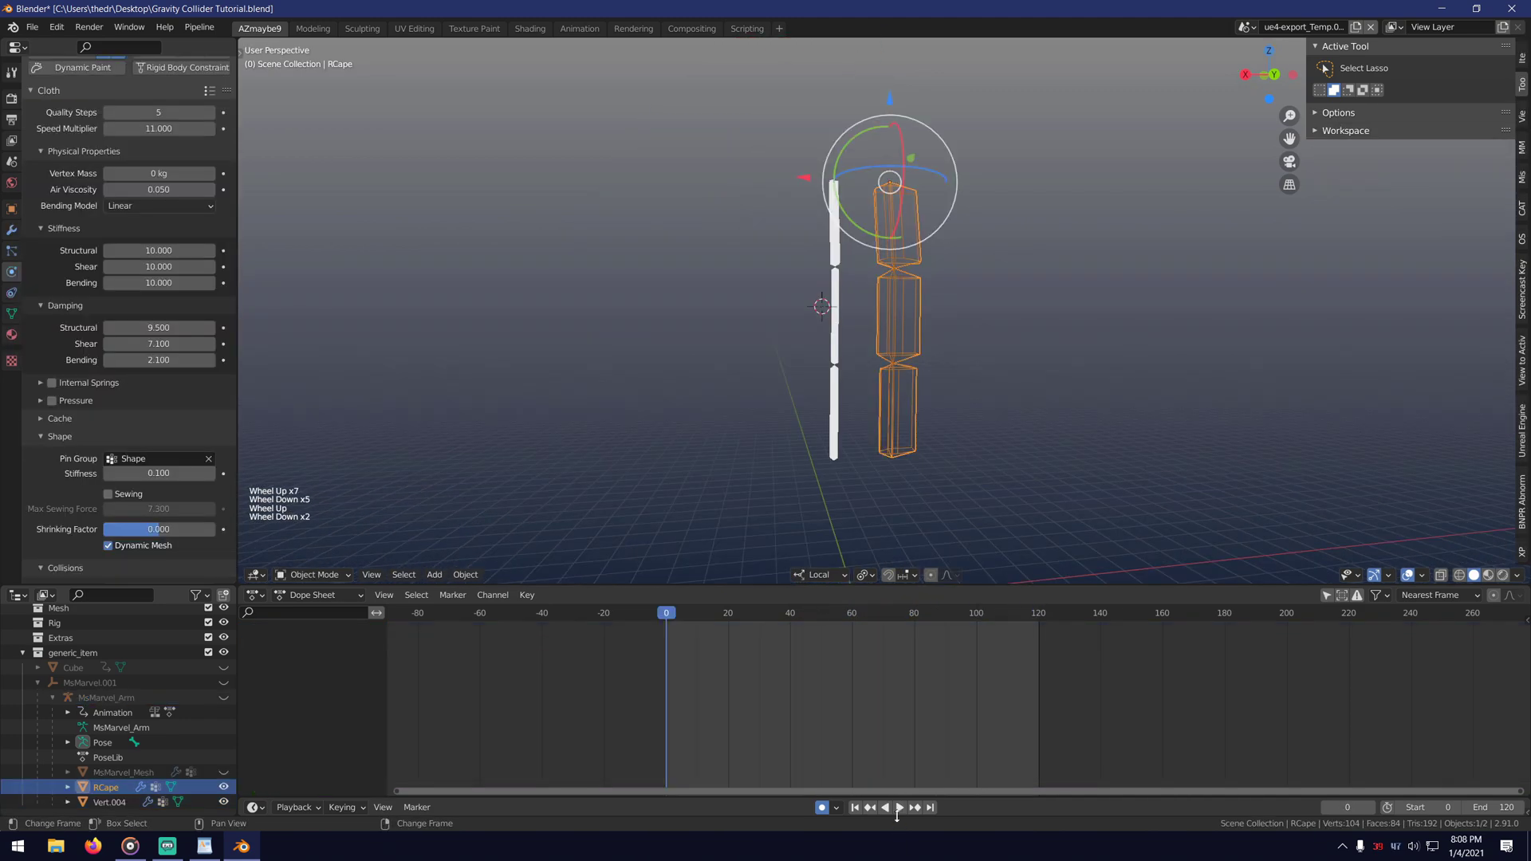
Play the simulation to compare the movement of the RCape and Vert.004 cloth chains.
click(899, 807)
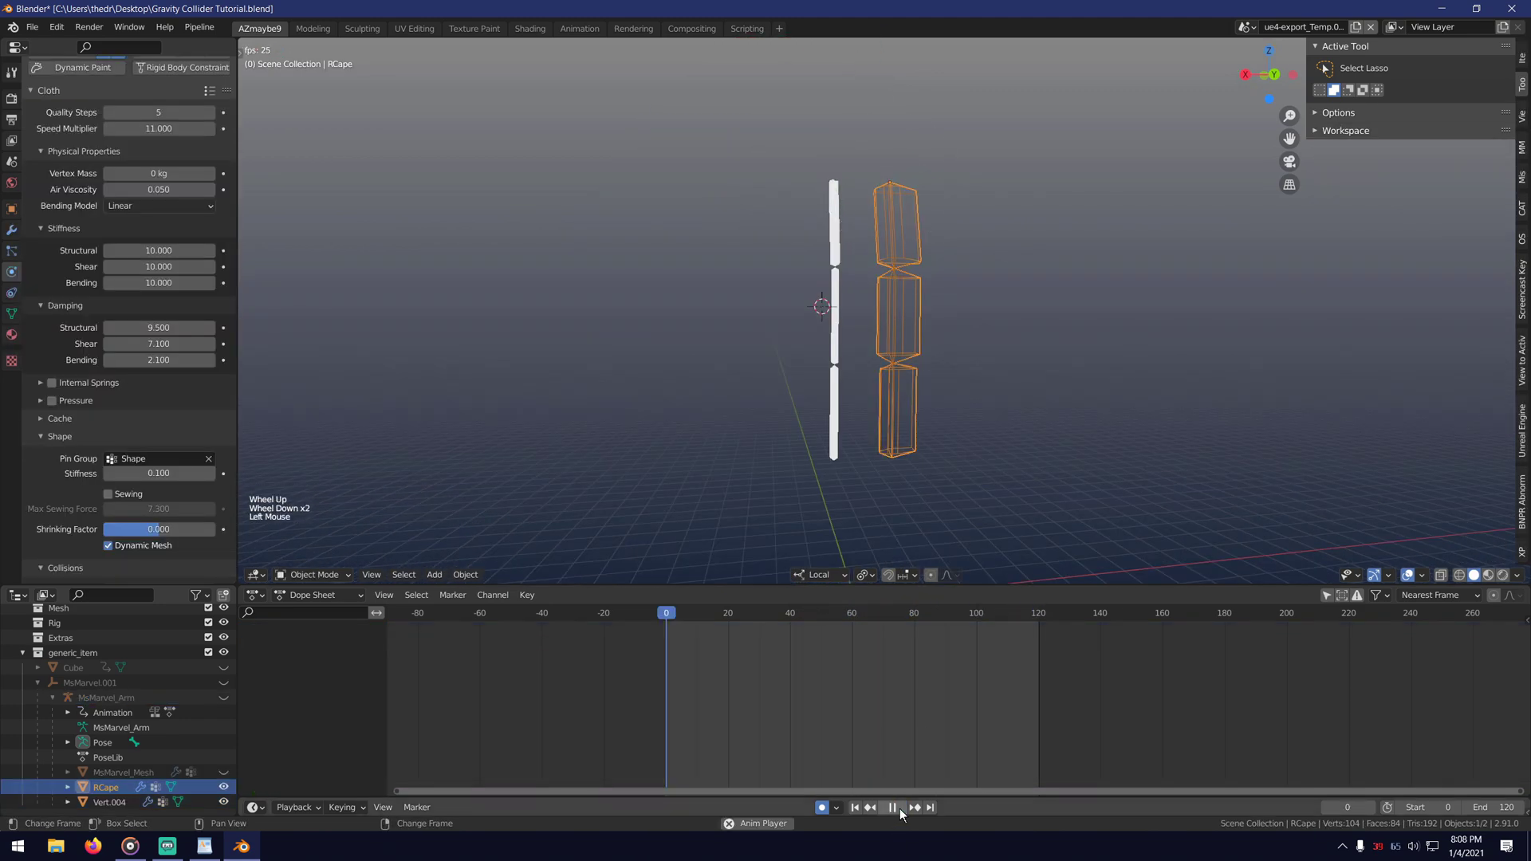
scroll(931, 413, down, 3)
mouse_move(942, 410)
middle_down()
mouse_move(917, 476)
mouse_move(953, 468)
mouse_move(960, 429)
middle_up()
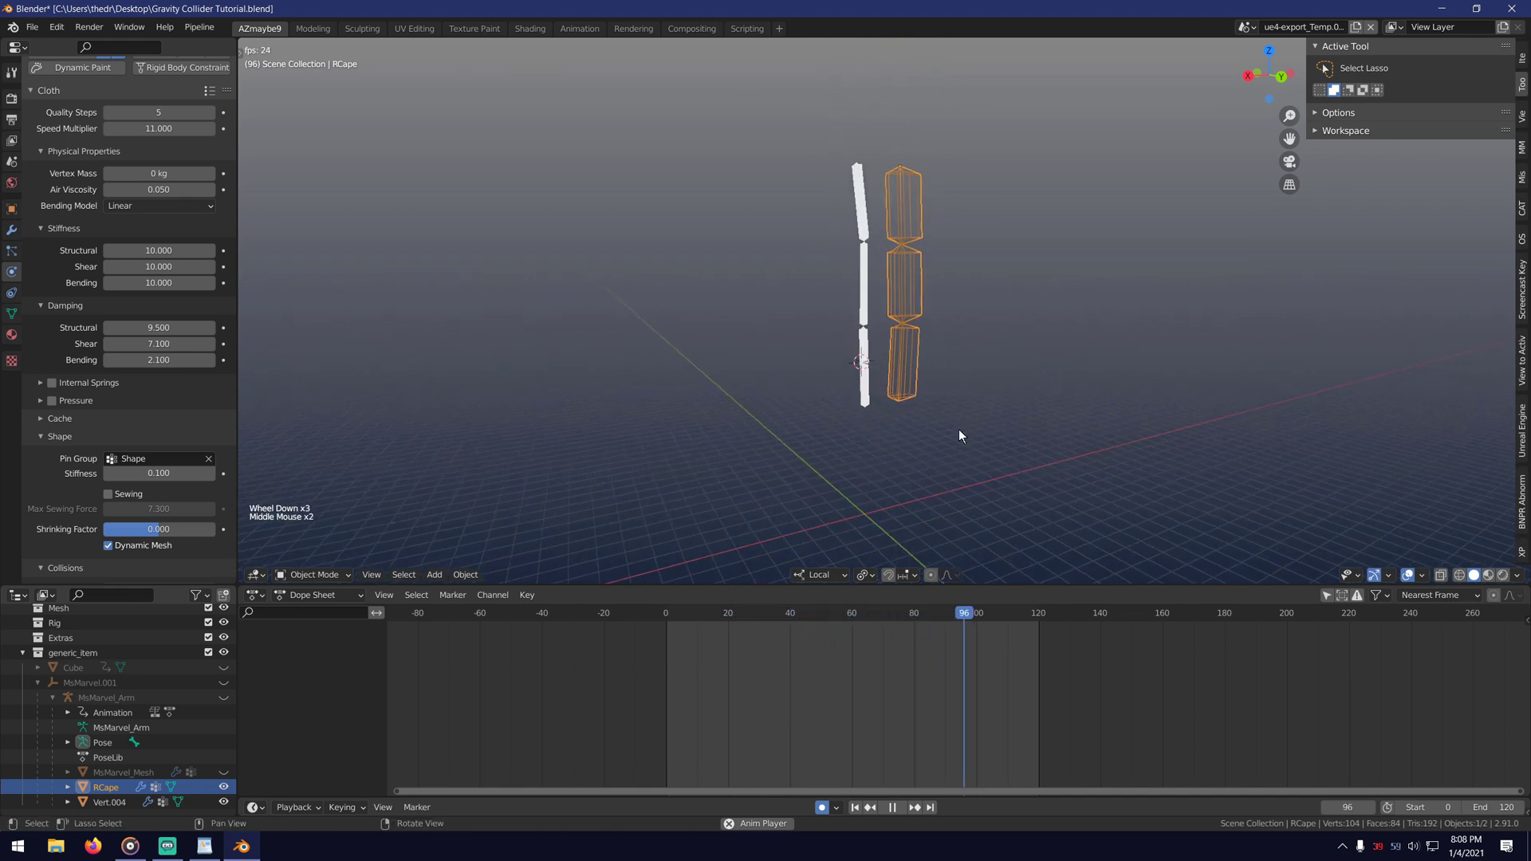
Unhide MsMarvel_Mesh and MsMarvel_Arm and play the animation to compare both capes, pausing at frame 44.
click(223, 772)
click(223, 697)
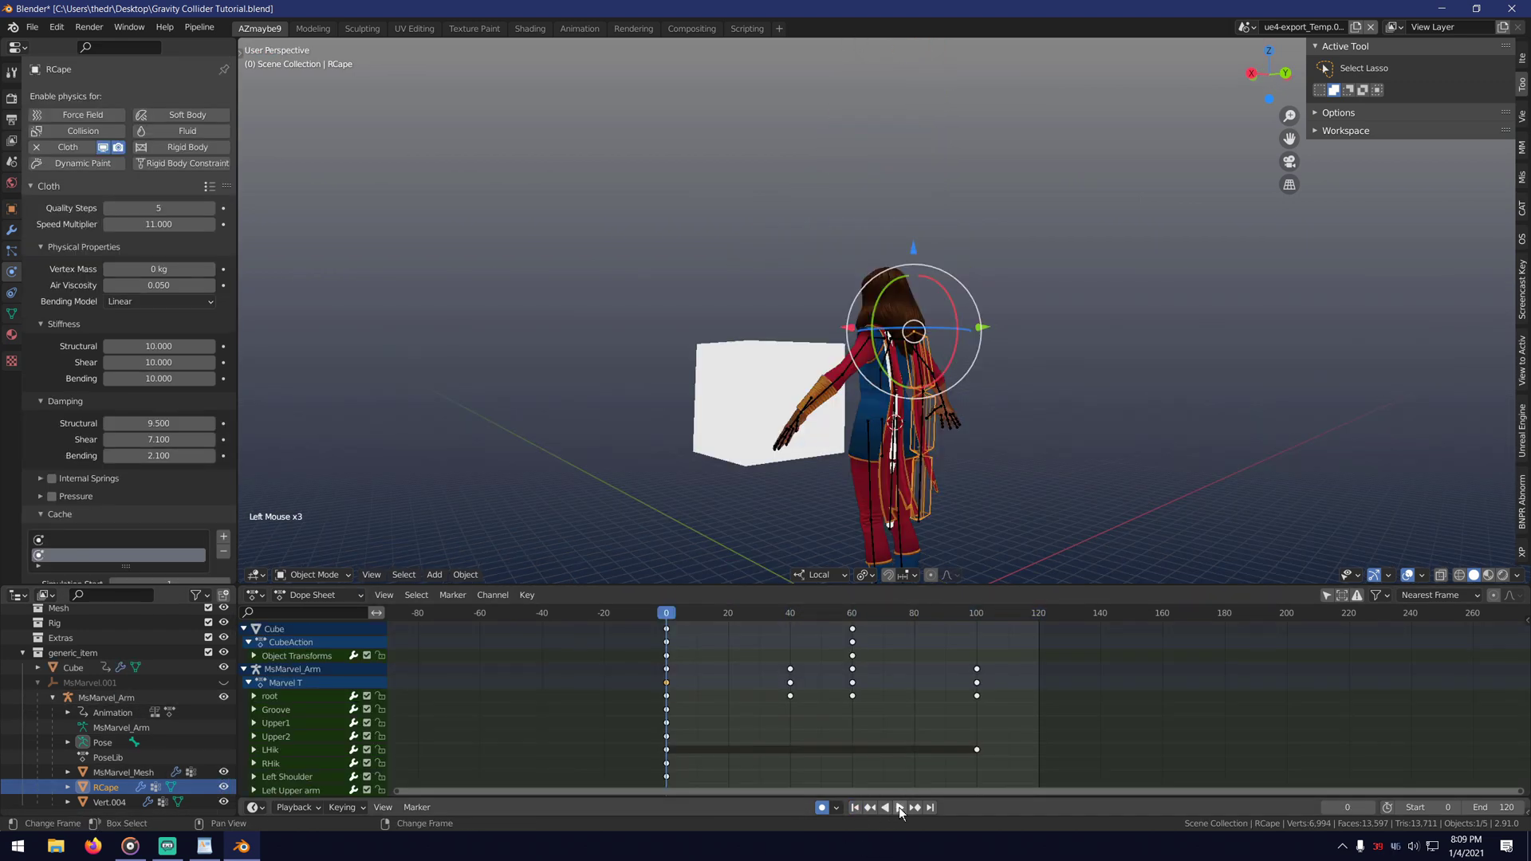
click(897, 807)
right_drag(941, 476, 1060, 478)
middle_drag(1061, 478, 1008, 394)
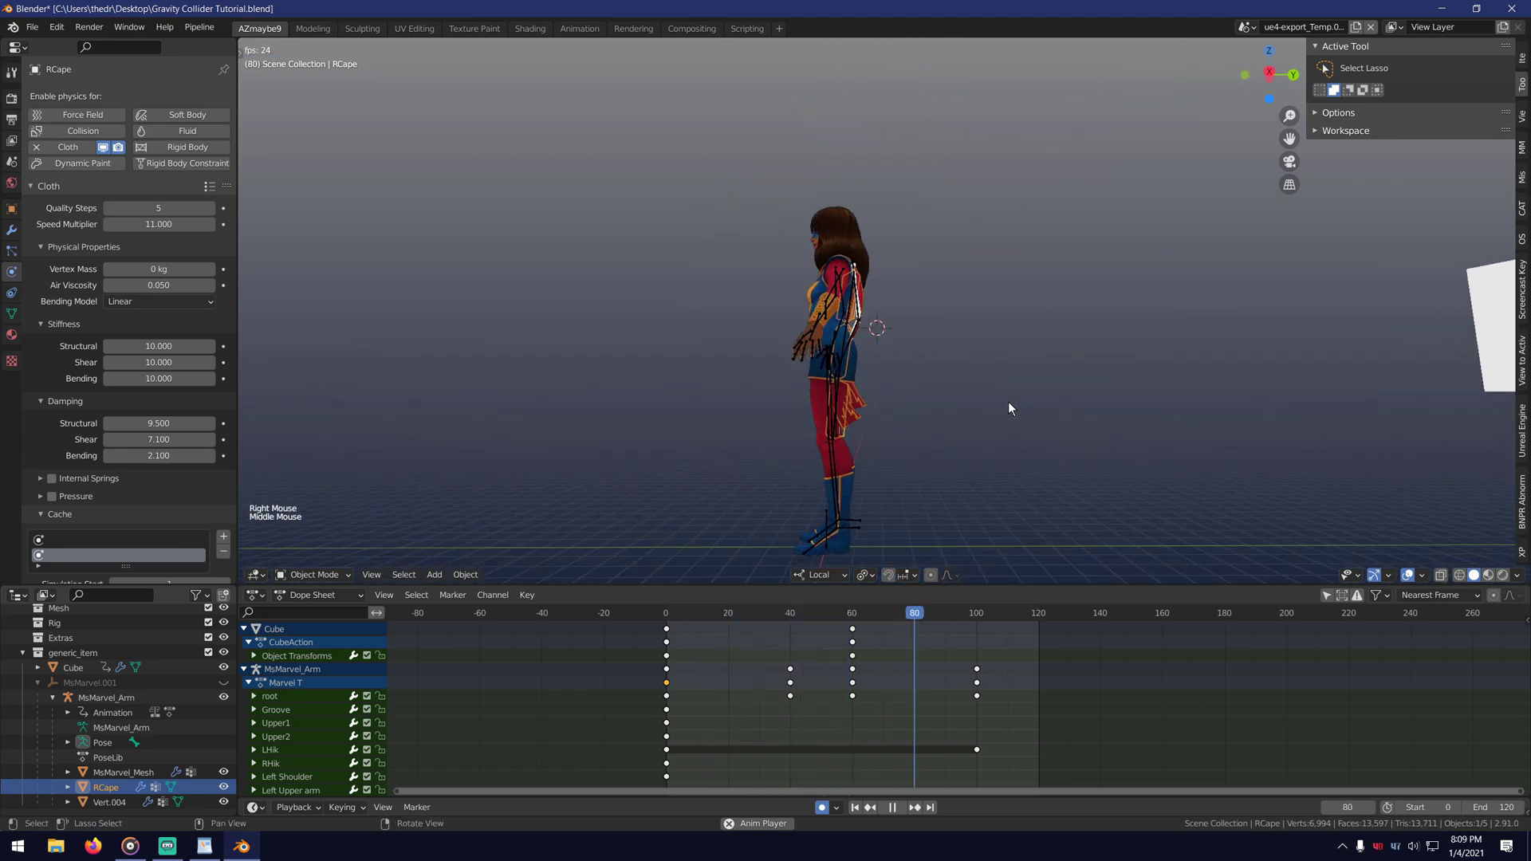
click(901, 810)
click(902, 809)
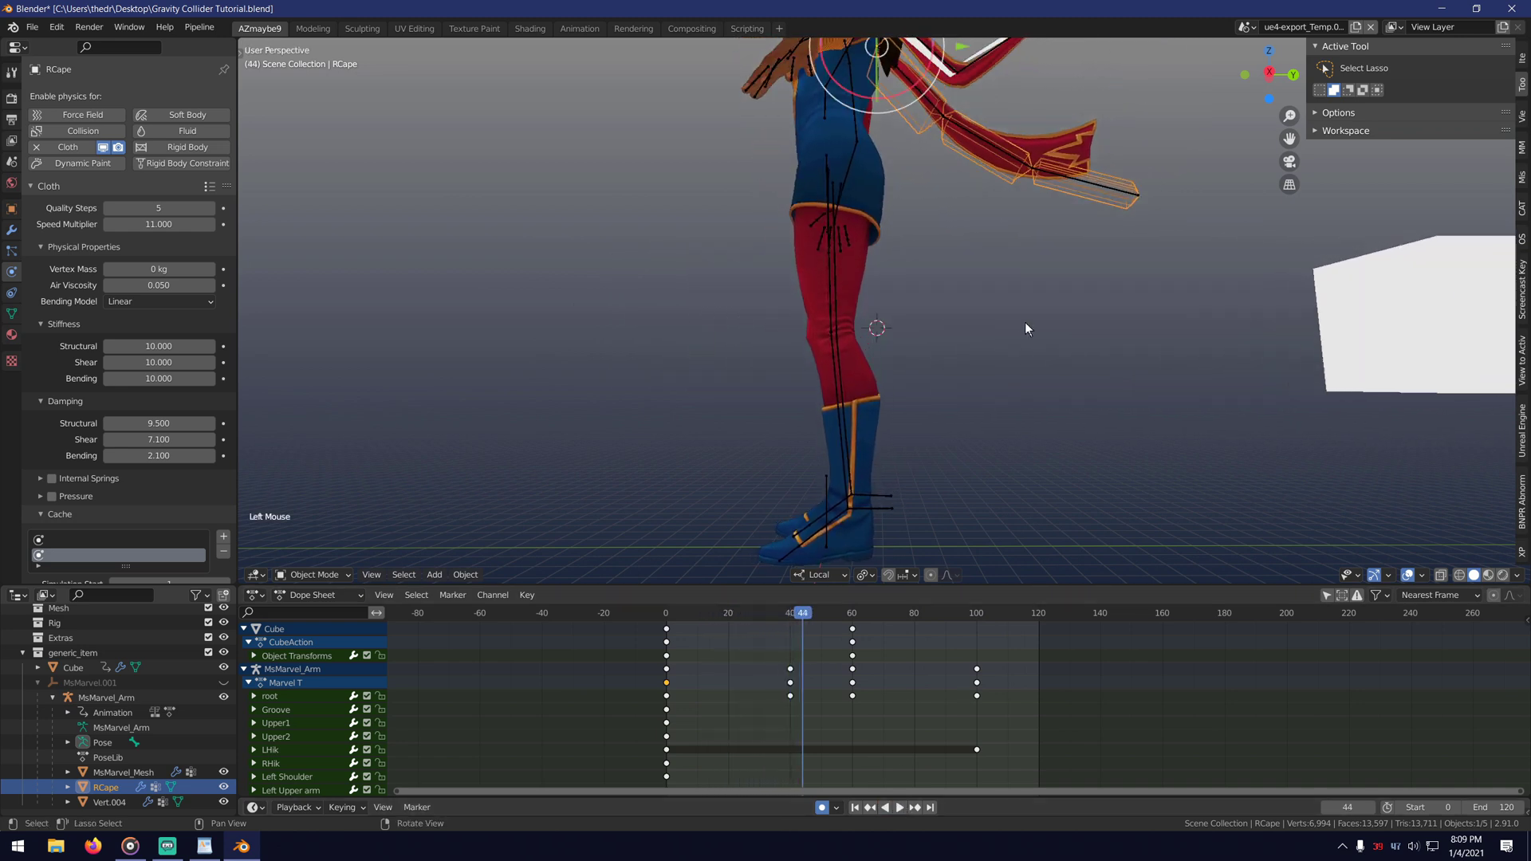
Select the Vert.004 cloth chain and examine its cloth physics settings.
middle_drag(885, 550, 963, 556)
click(1078, 215)
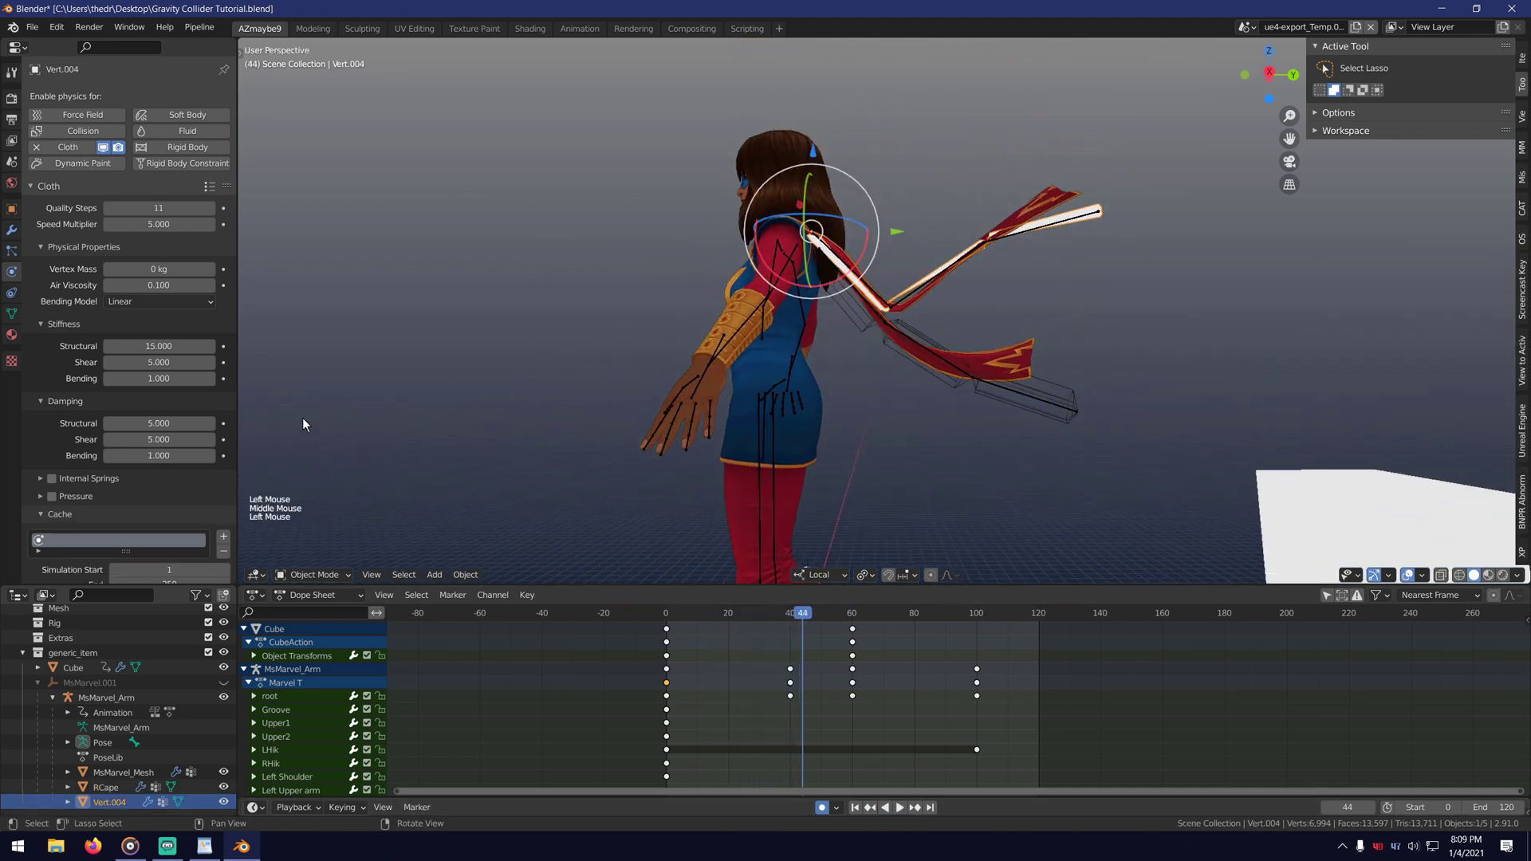
scroll(57, 256, down, 3)
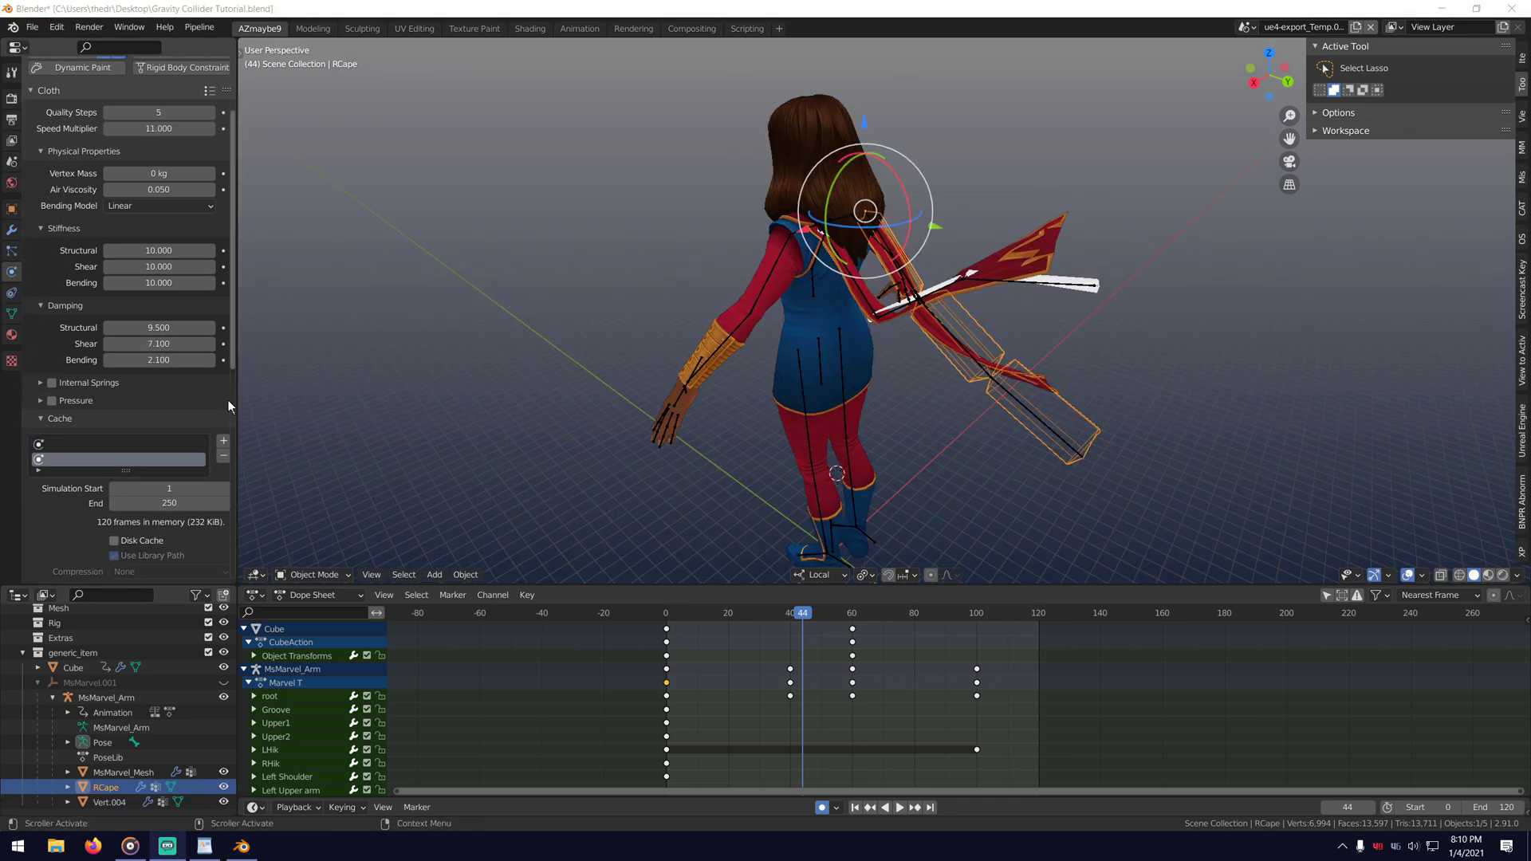
Examine RCape's cloth damping, shape and self-collision settings, with the Cache section collapsed and Property Weights expanded.
scroll(63, 304, down, 9)
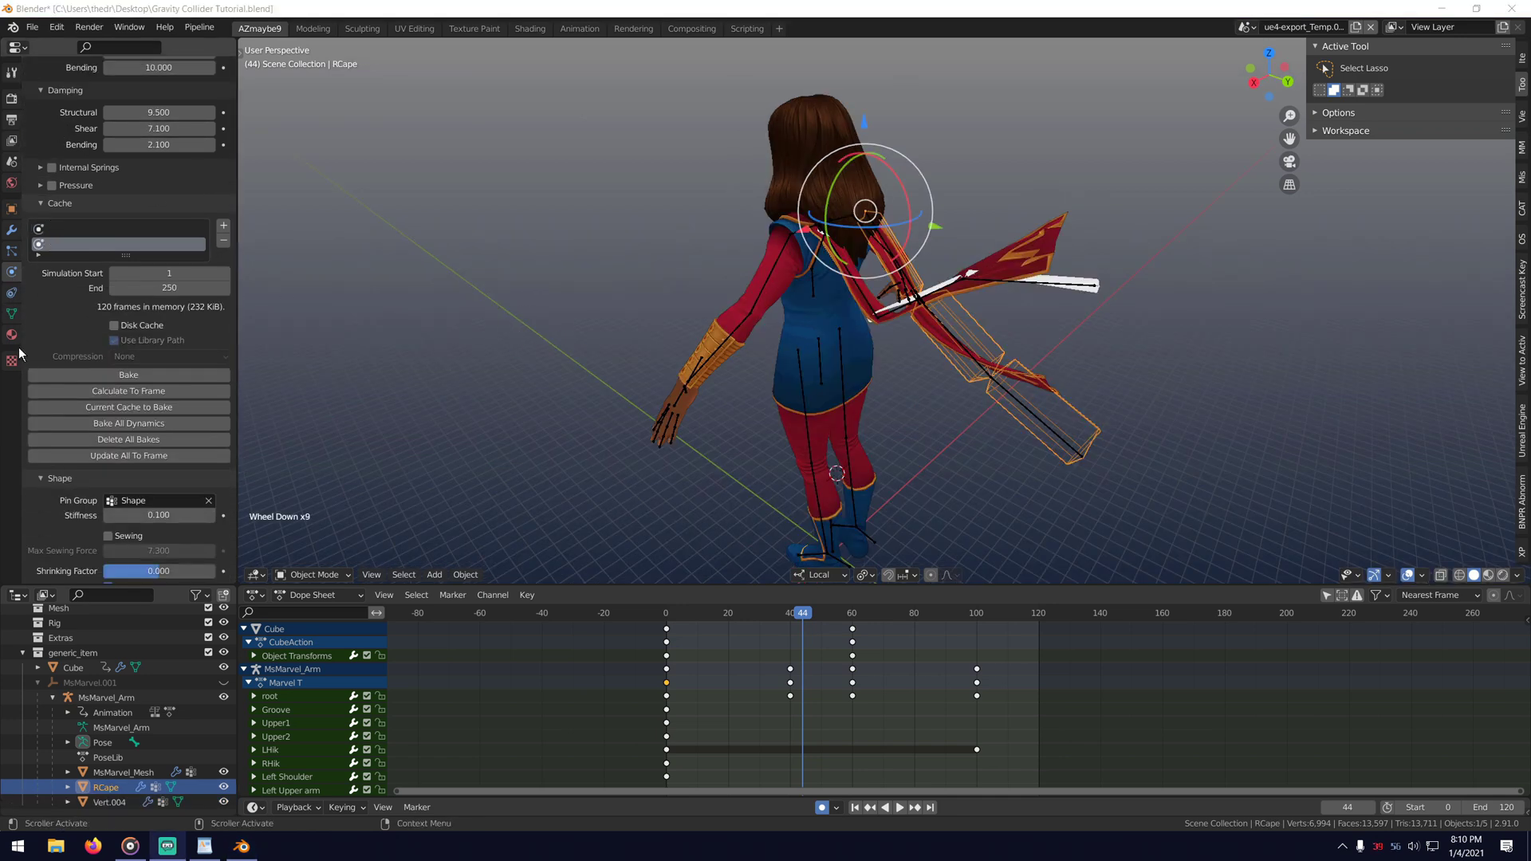
click(54, 204)
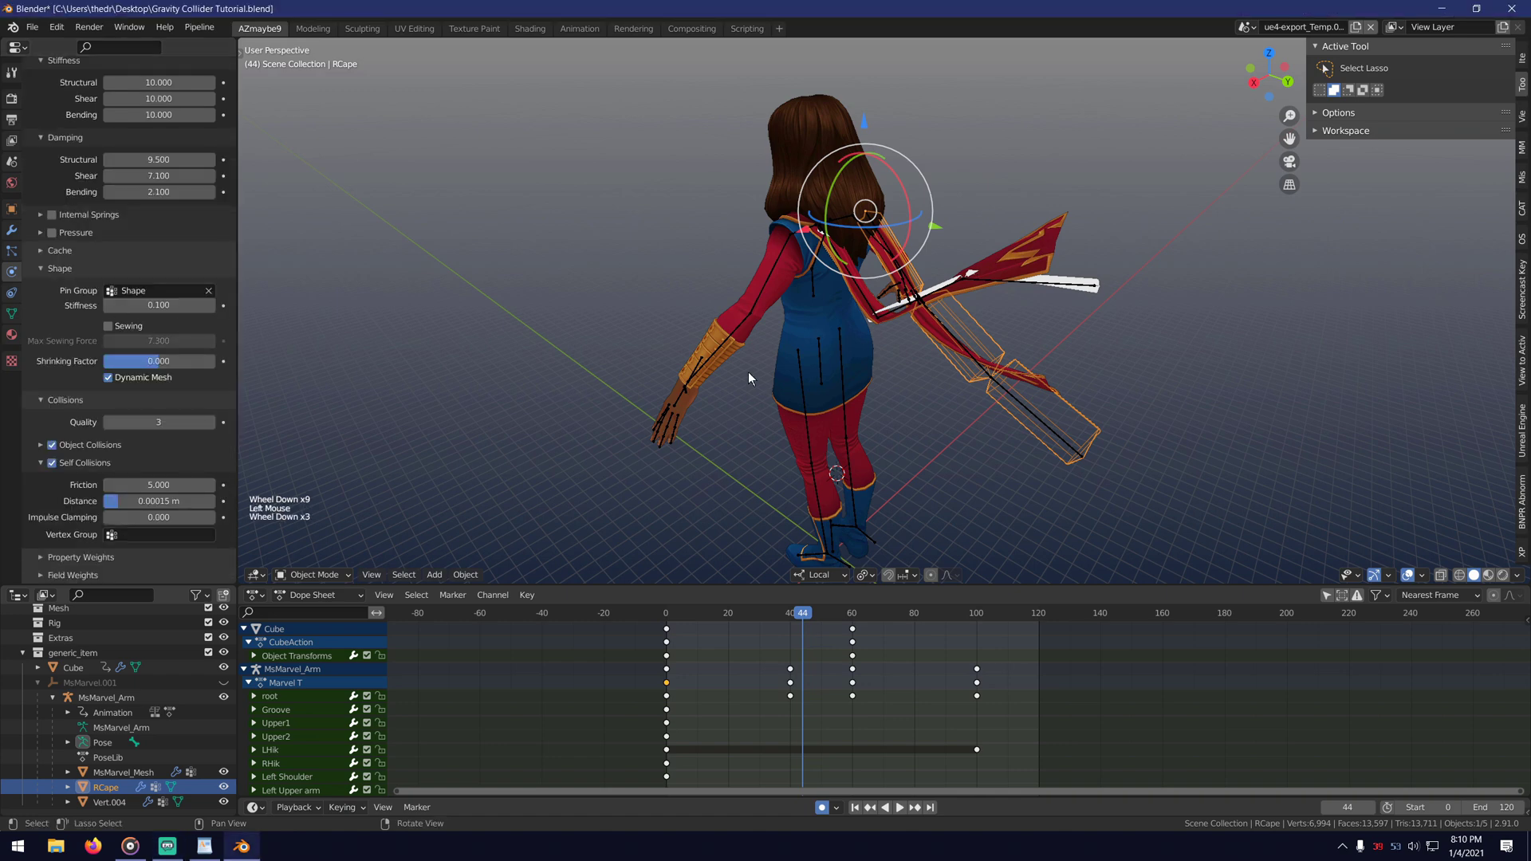
middle_drag(748, 372, 551, 327)
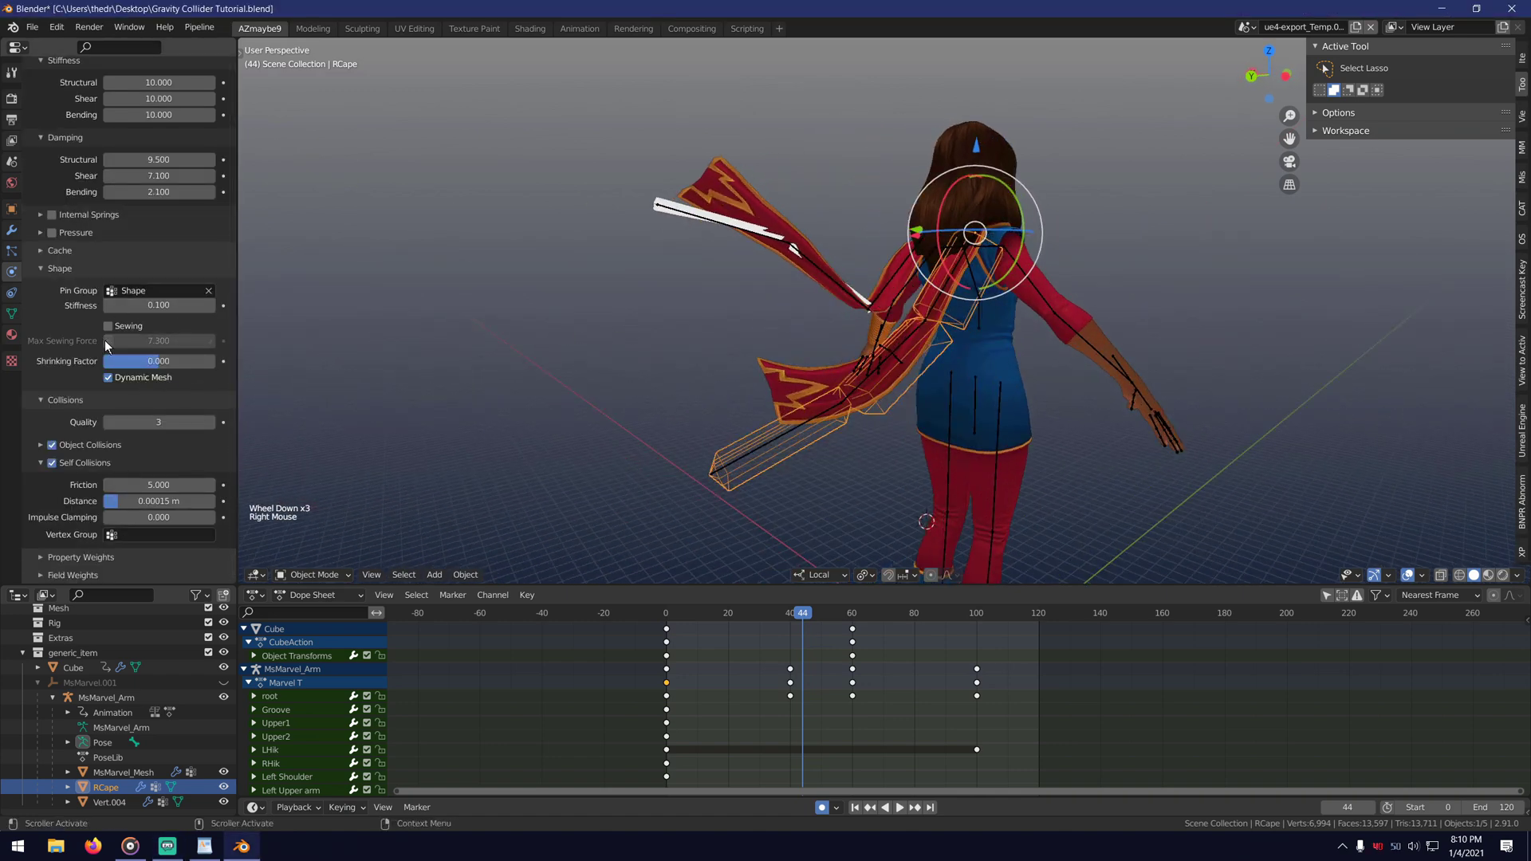
click(70, 563)
scroll(84, 295, down, 10)
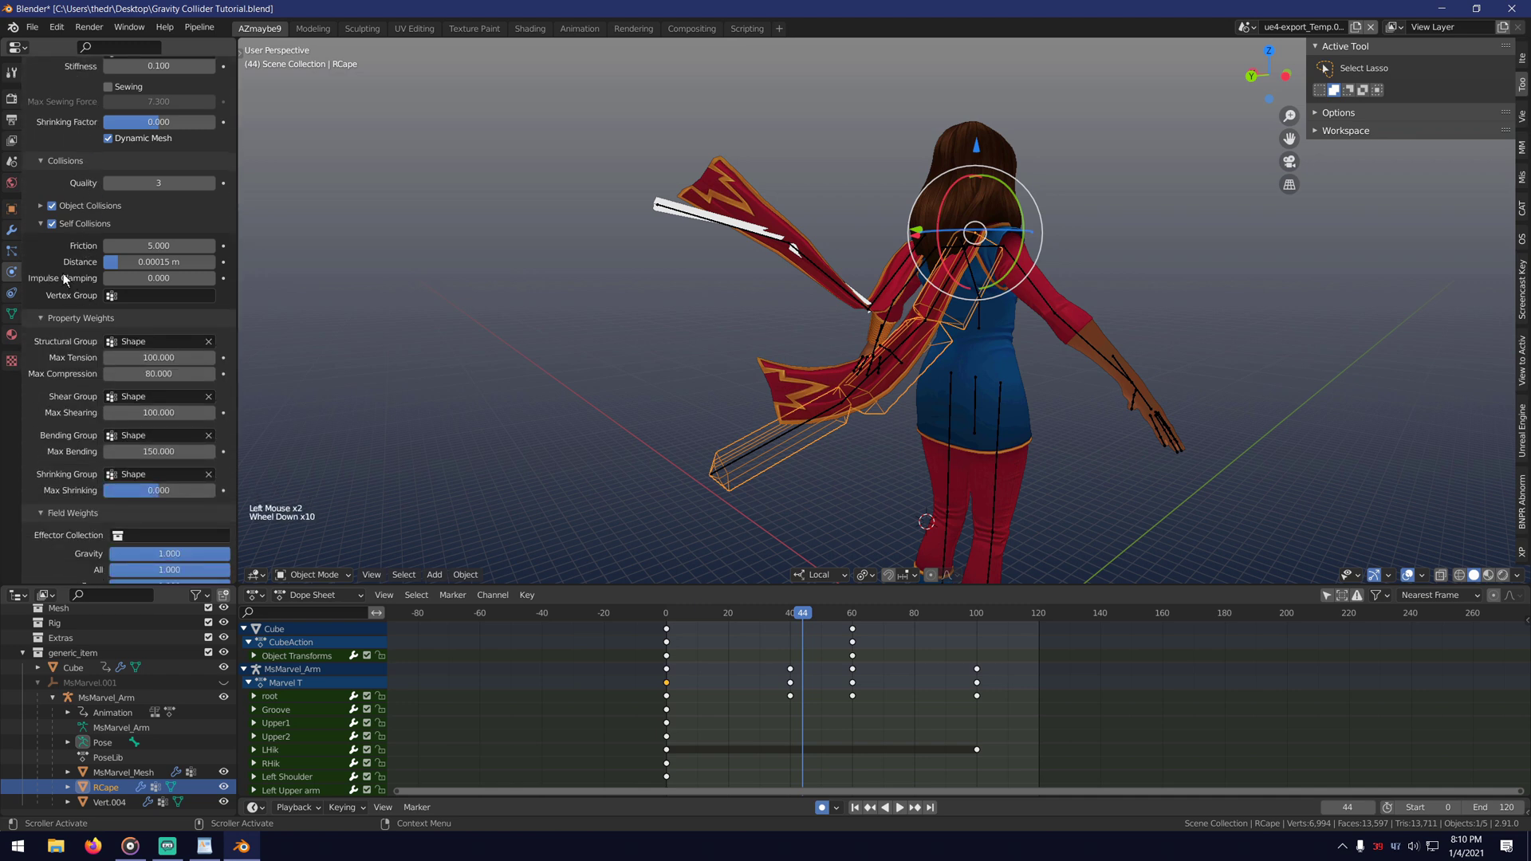
Expand RCape's Object Collisions and review its collision distances, property weights, field weights and main cloth values.
click(40, 206)
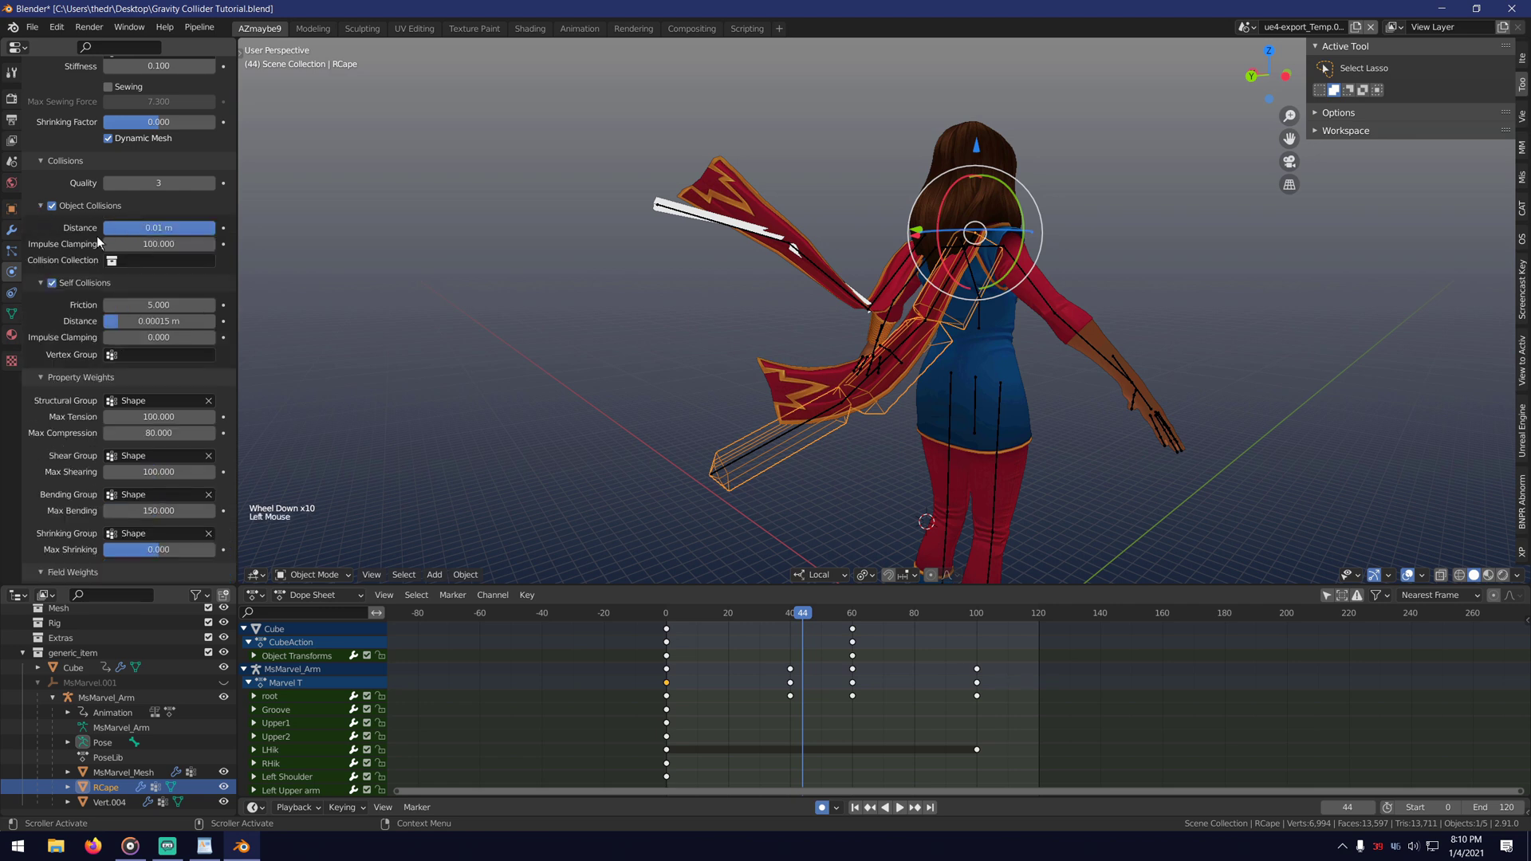
scroll(74, 258, down, 5)
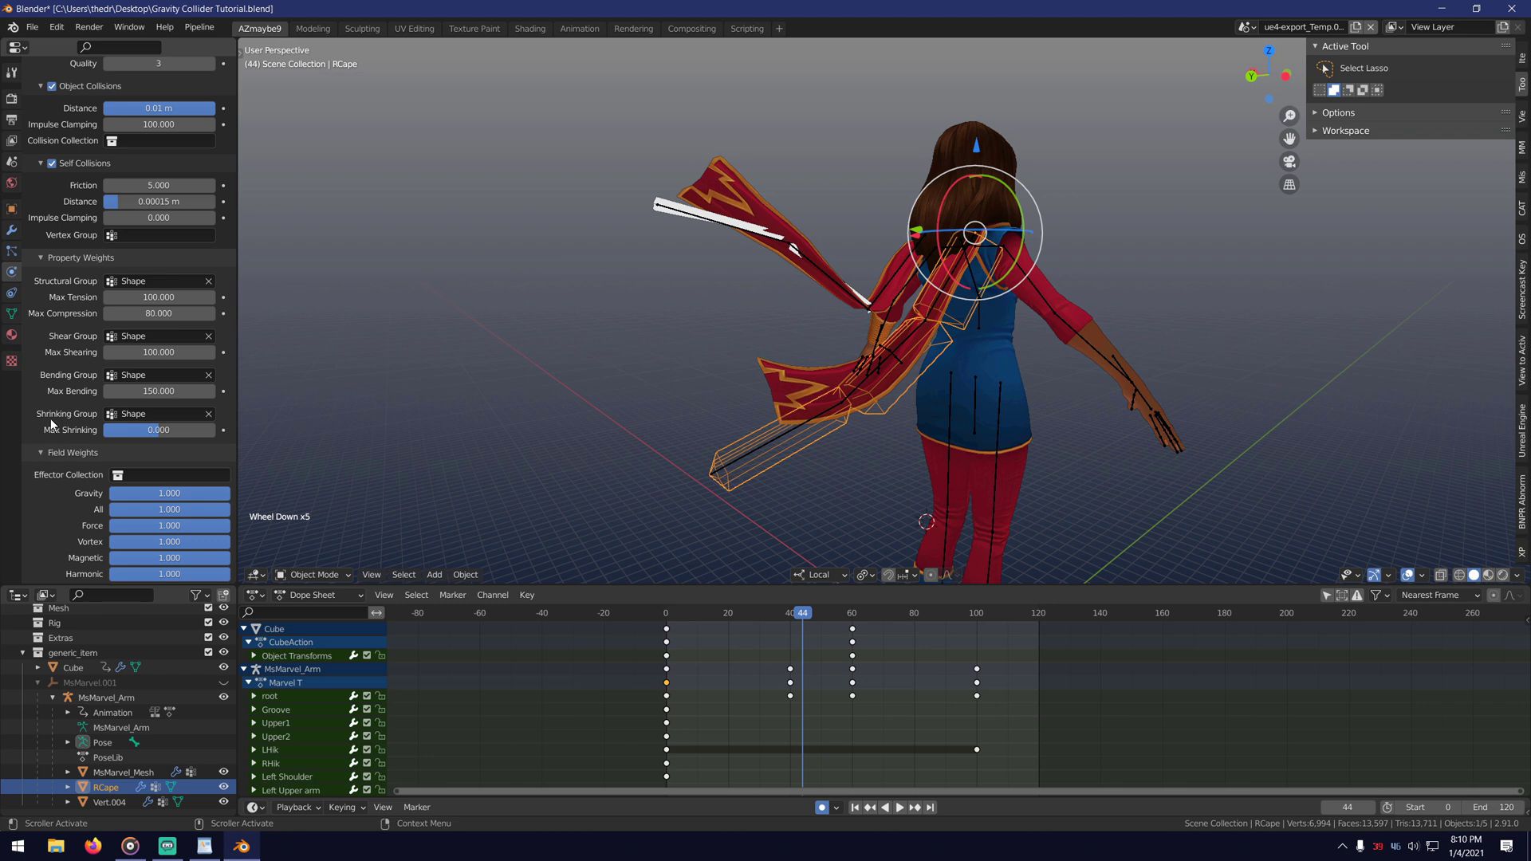
scroll(50, 419, down, 3)
click(55, 385)
scroll(55, 381, down, 2)
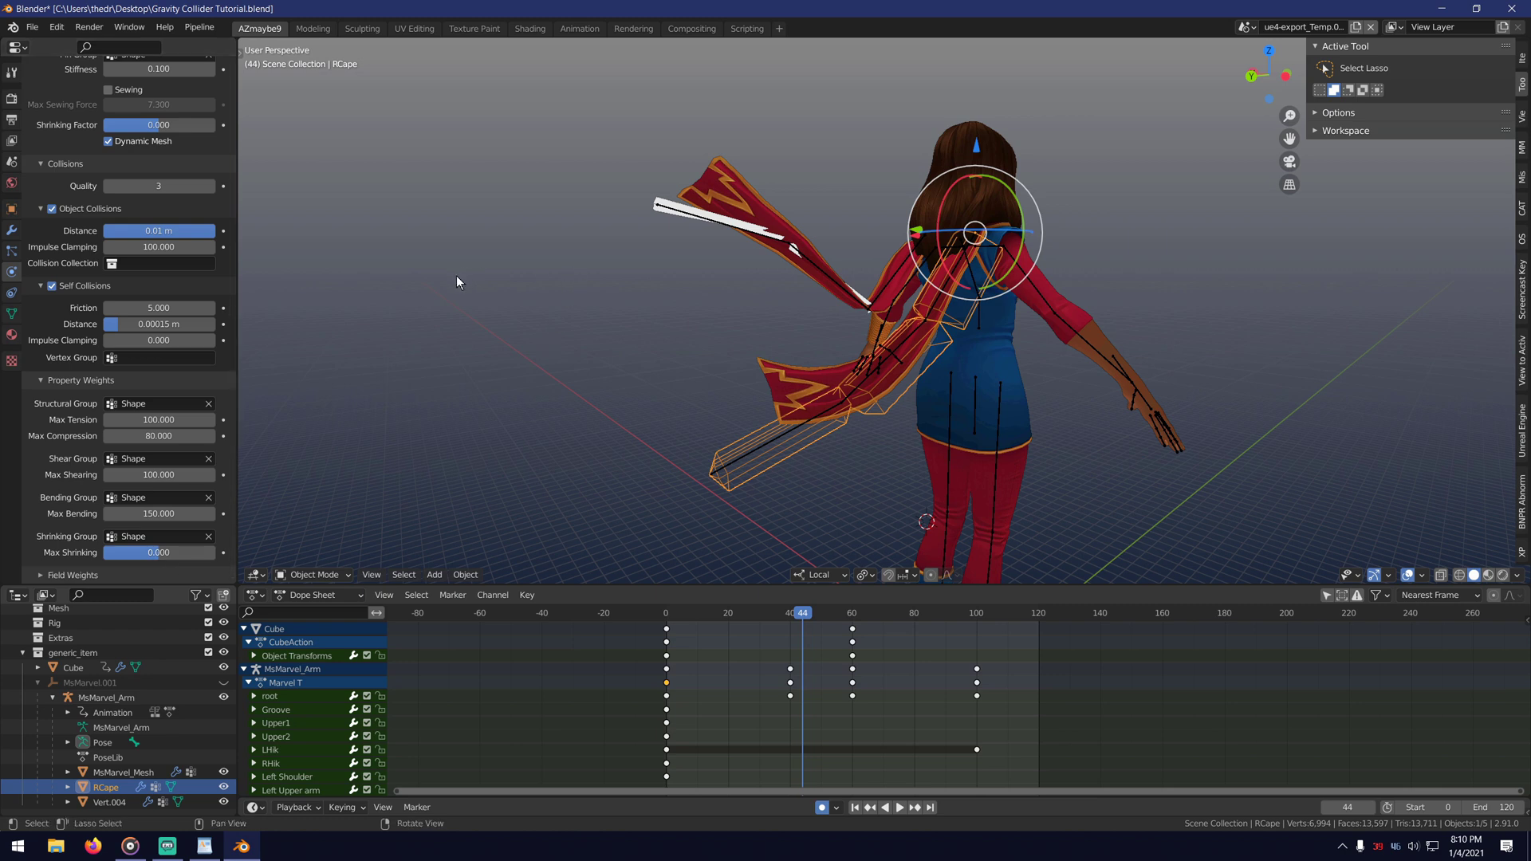
scroll(60, 389, up, 11)
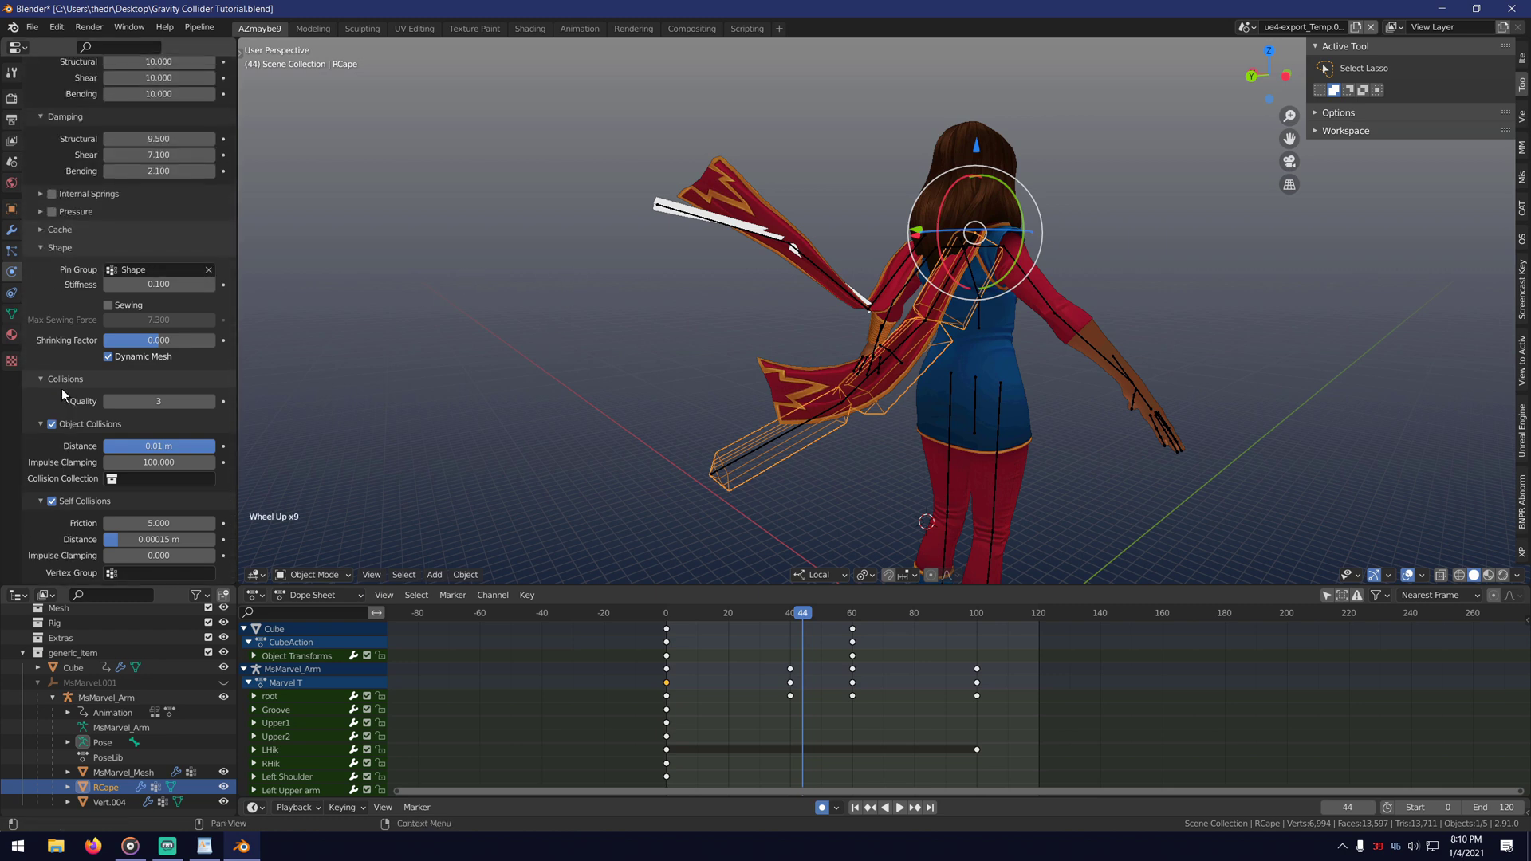
scroll(60, 389, up, 9)
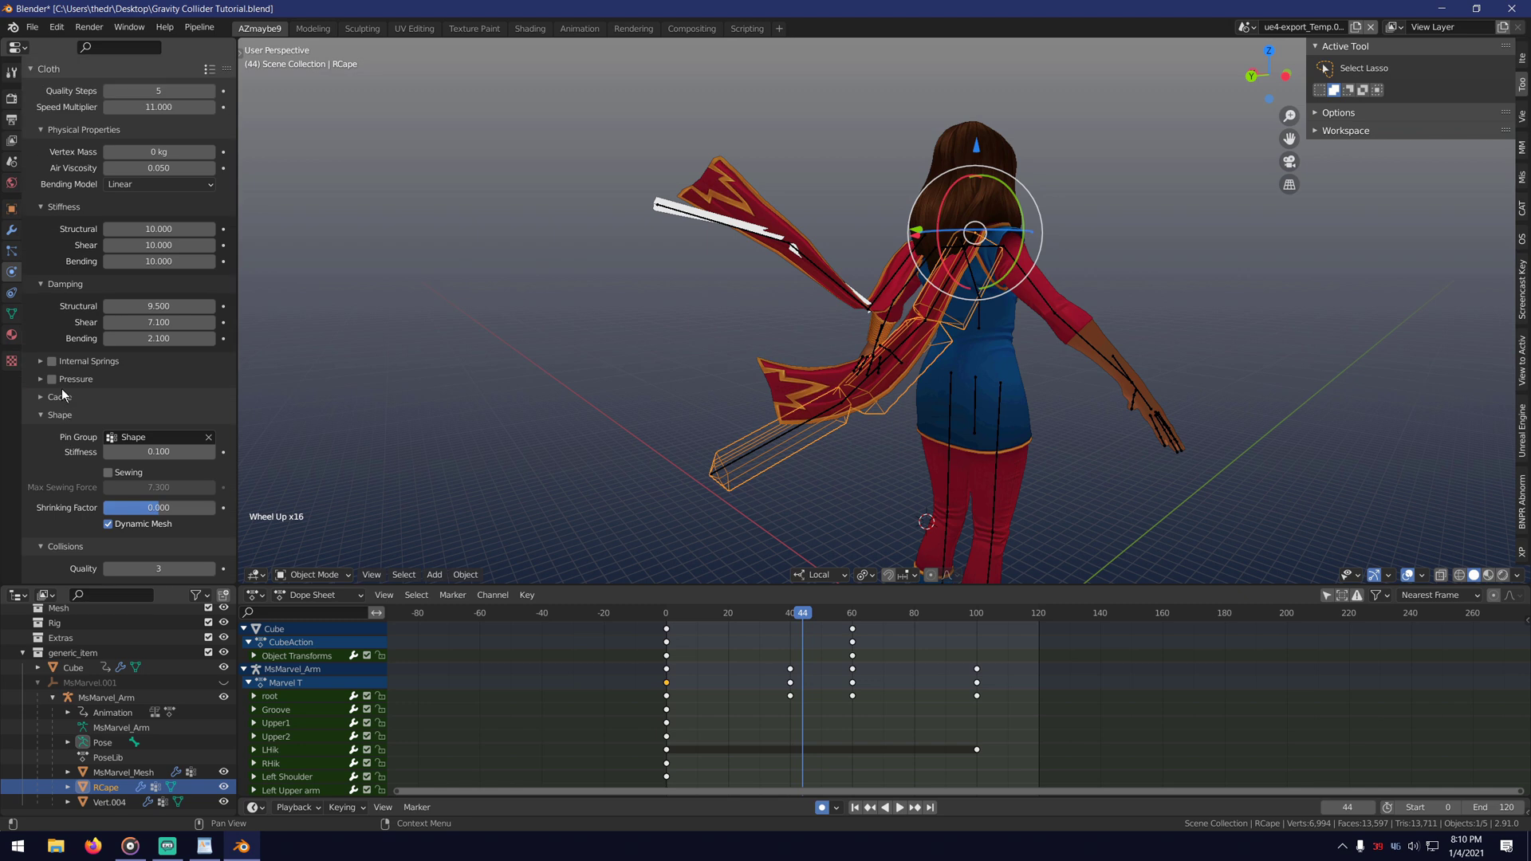
scroll(60, 390, up, 1)
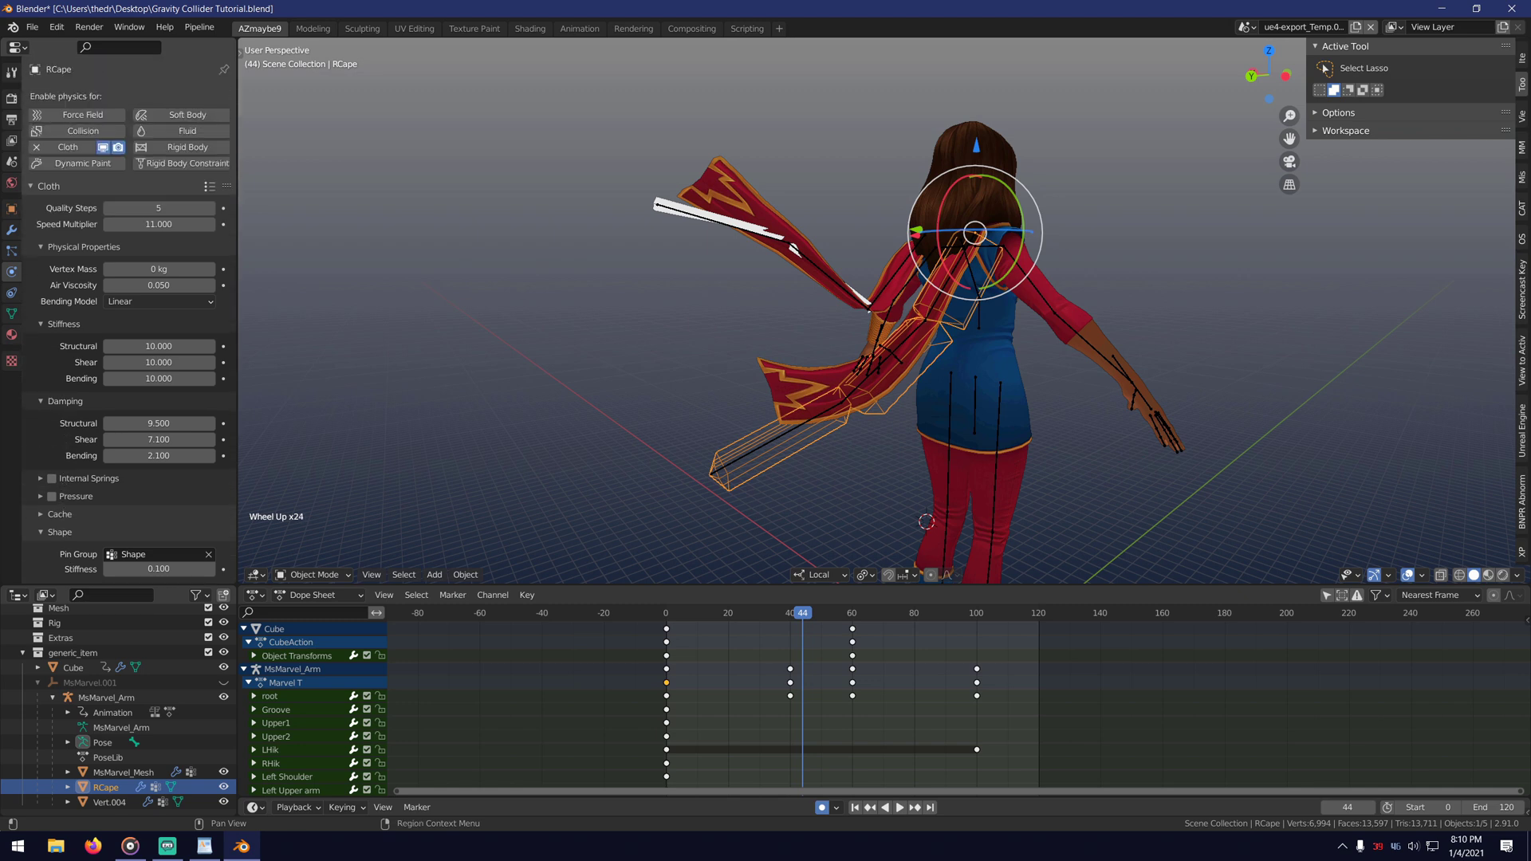